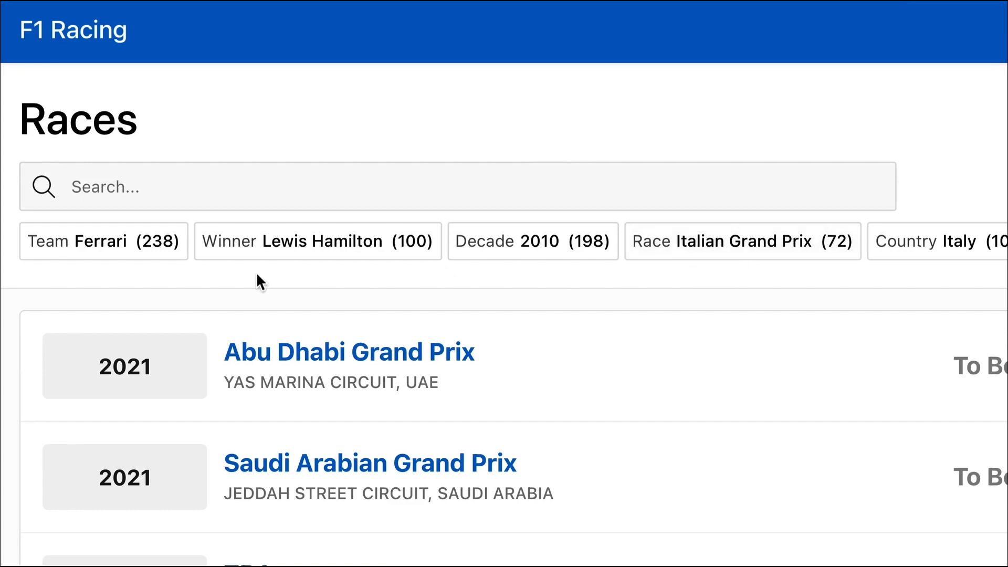
Filter the races by team Ferrari and by winners Michael Schumacher and Niki Lauda
click(124, 250)
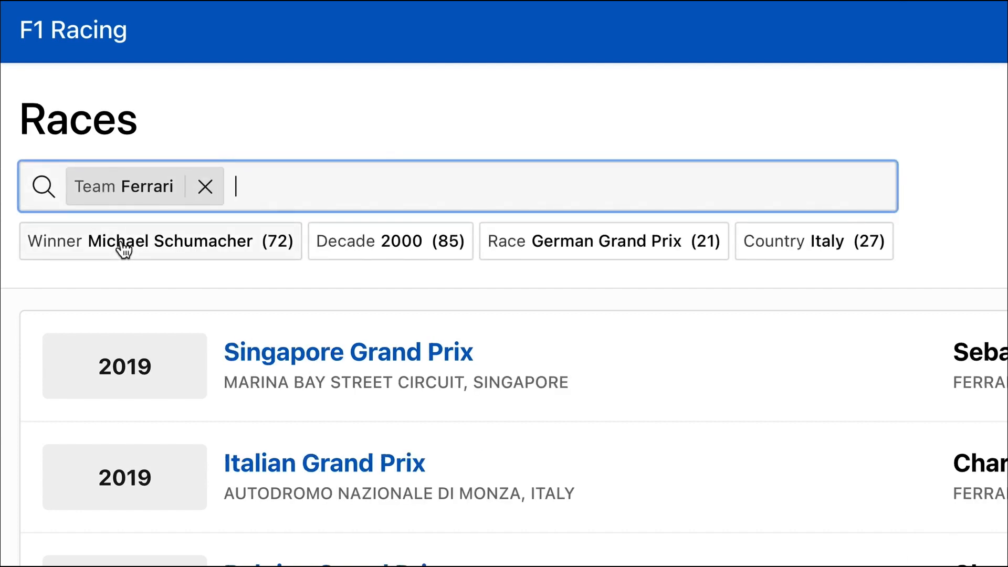
click(59, 249)
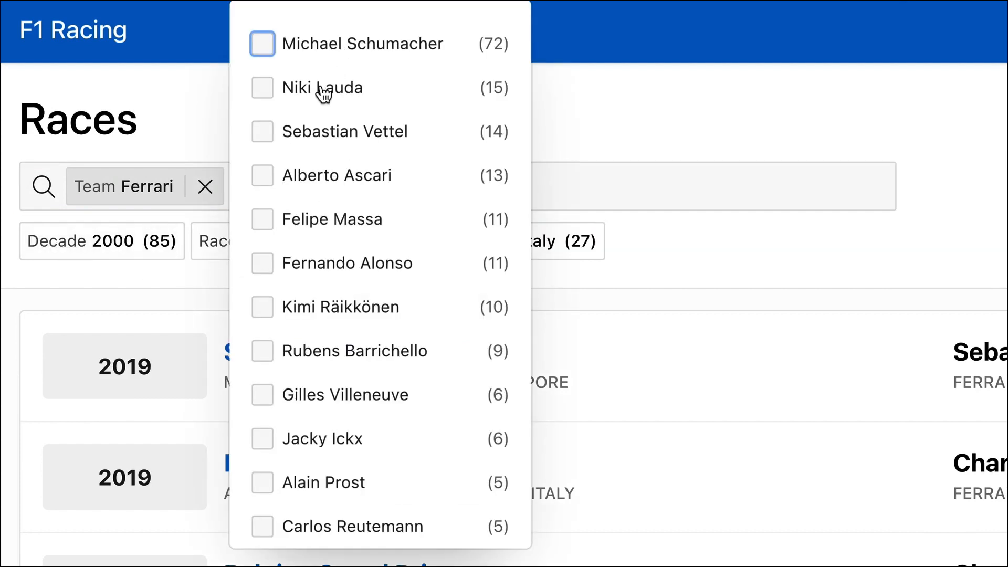
click(269, 52)
click(263, 88)
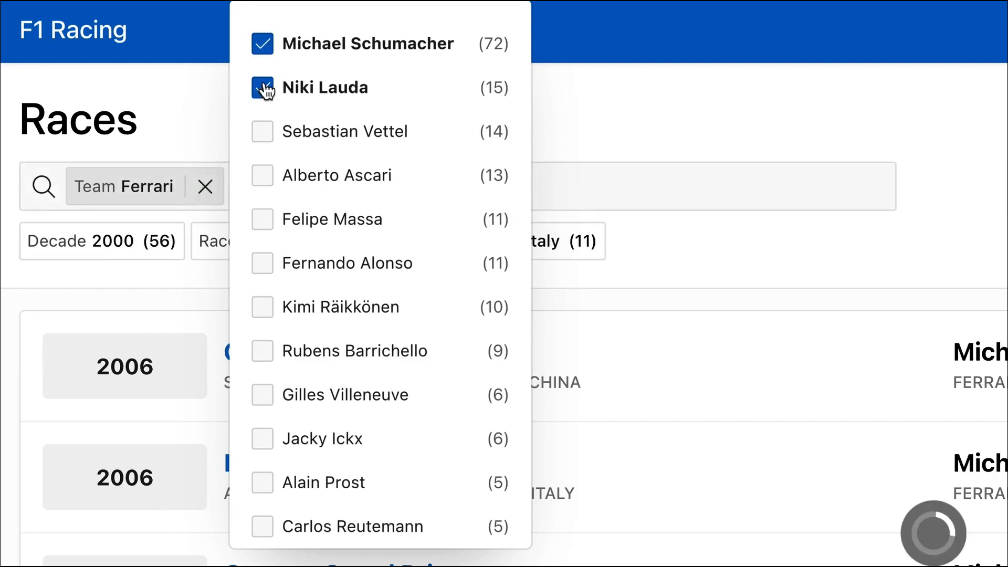
click(678, 274)
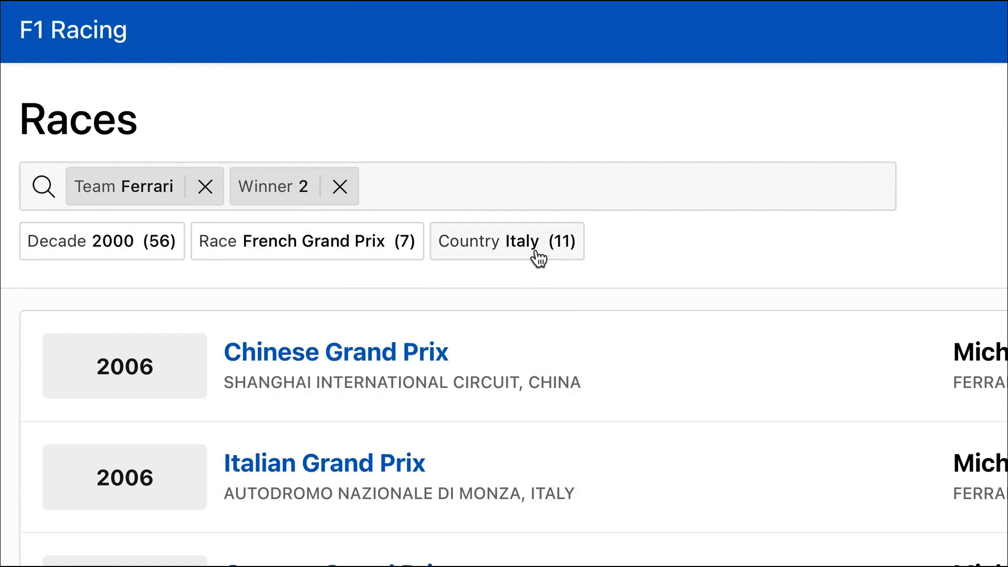
Remove the Winner and Team filters from the races search
click(420, 188)
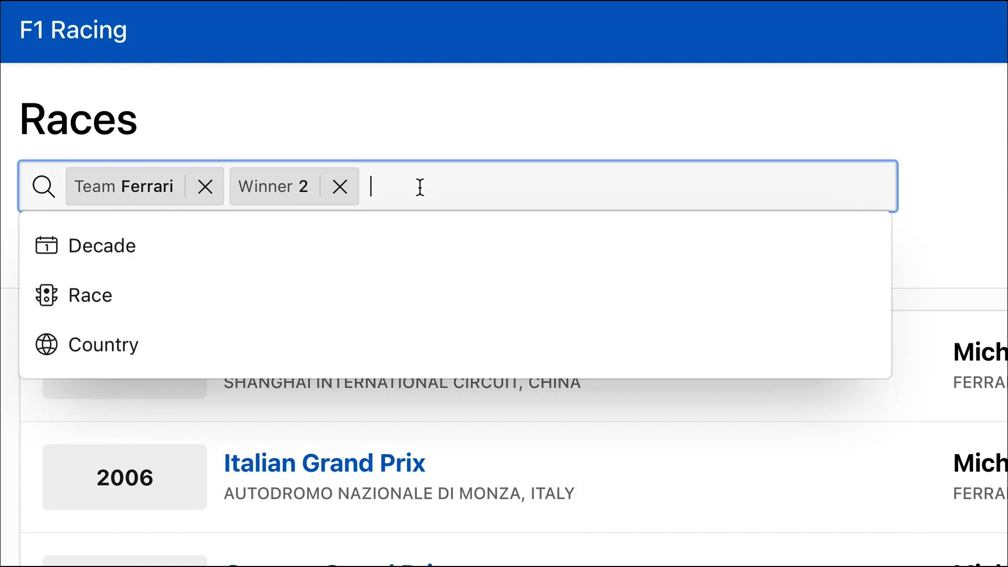
key(BackSpace)
key(BackSpace)
key(BackSpace)
key(BackSpace)
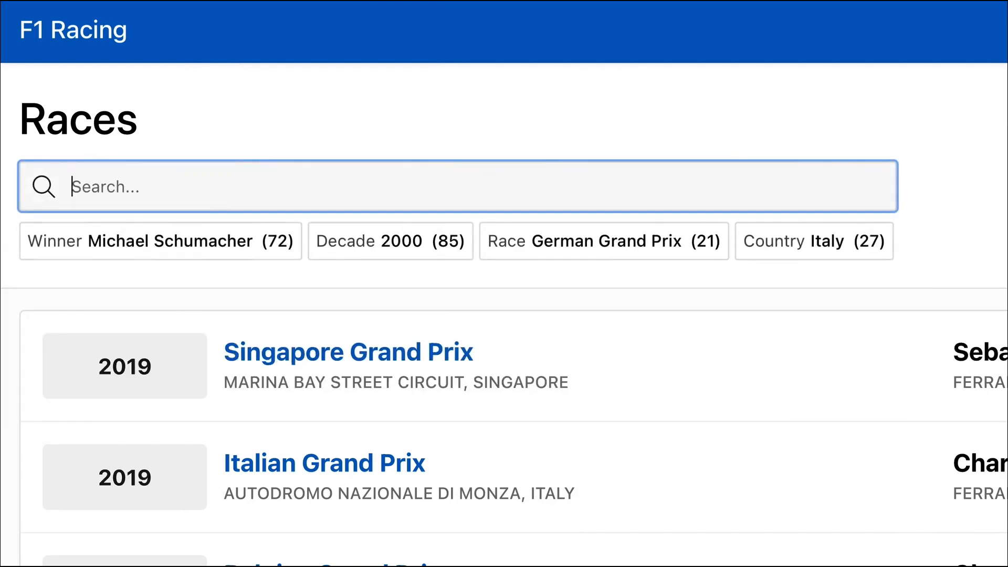
Search for "max" to filter the races by winner Max Verstappen, and add the suggested Austrian Grand Prix race filter
text(max)
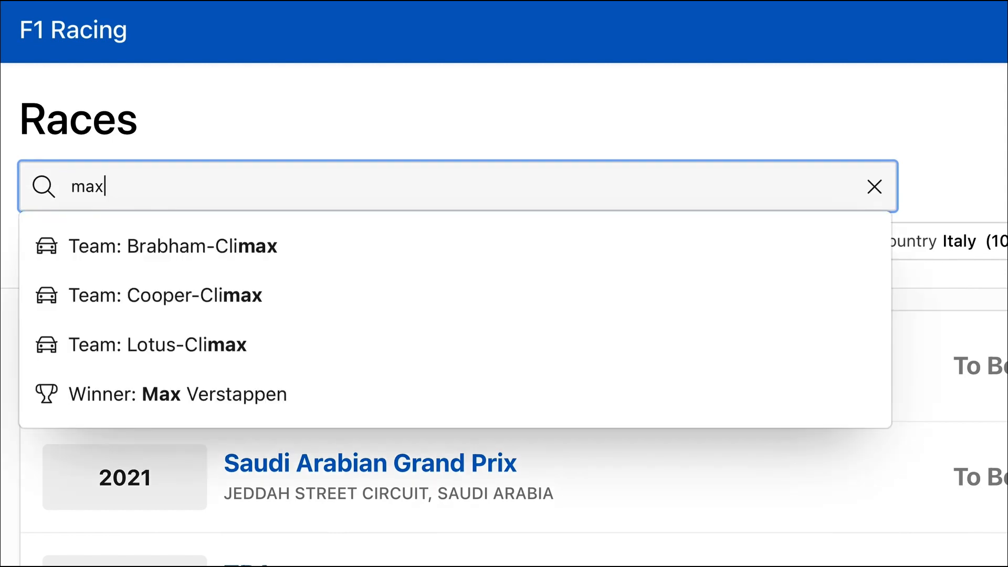
click(290, 387)
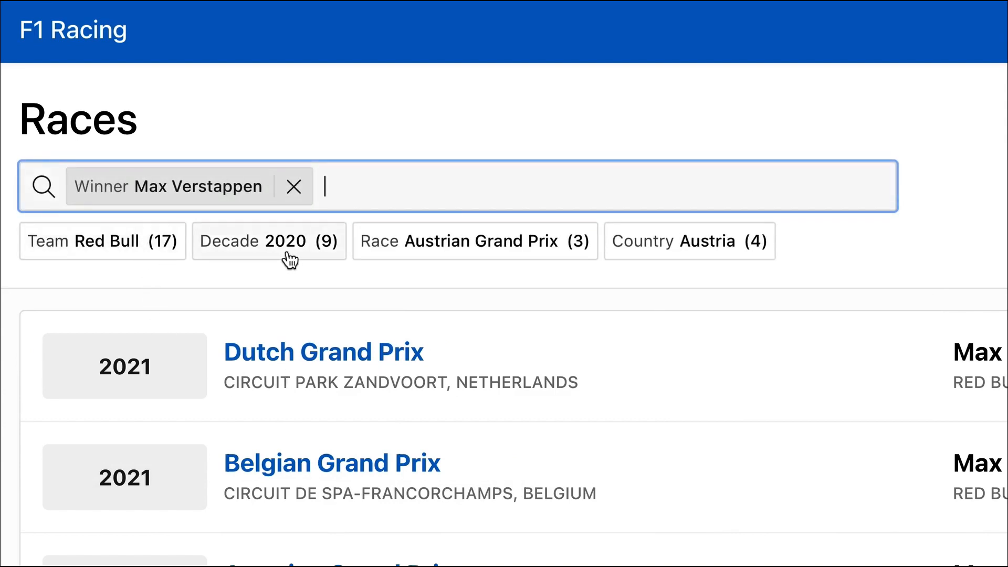
click(450, 261)
click(463, 249)
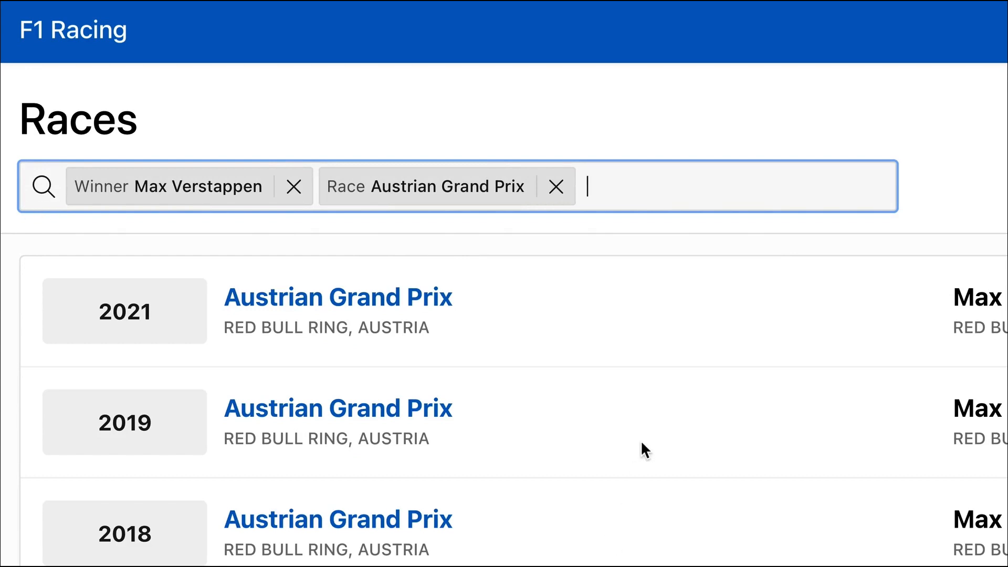
scroll(641, 443, down, 2)
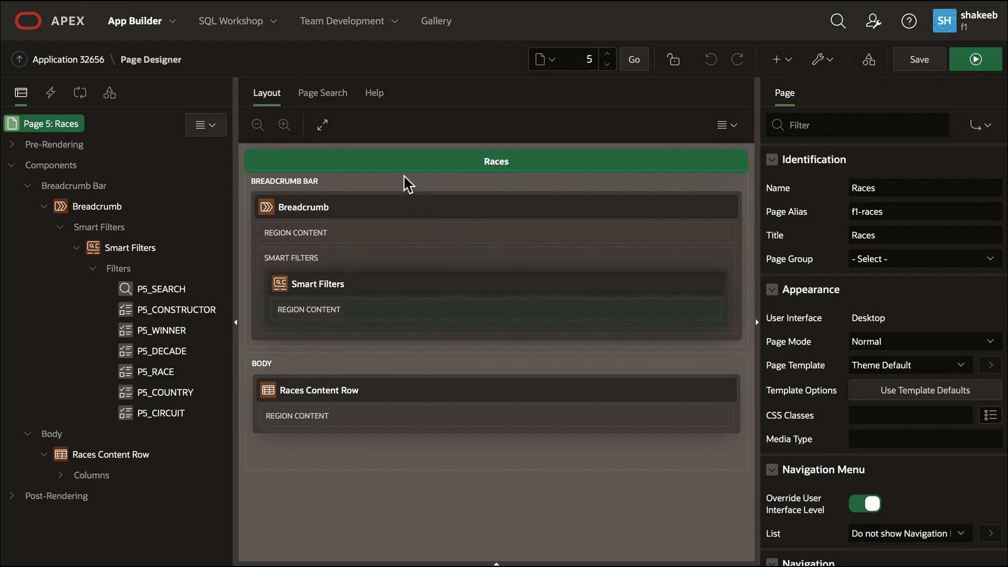
Inspect the properties of the Smart Filters region and the Races Content Row region on the Races page
click(357, 282)
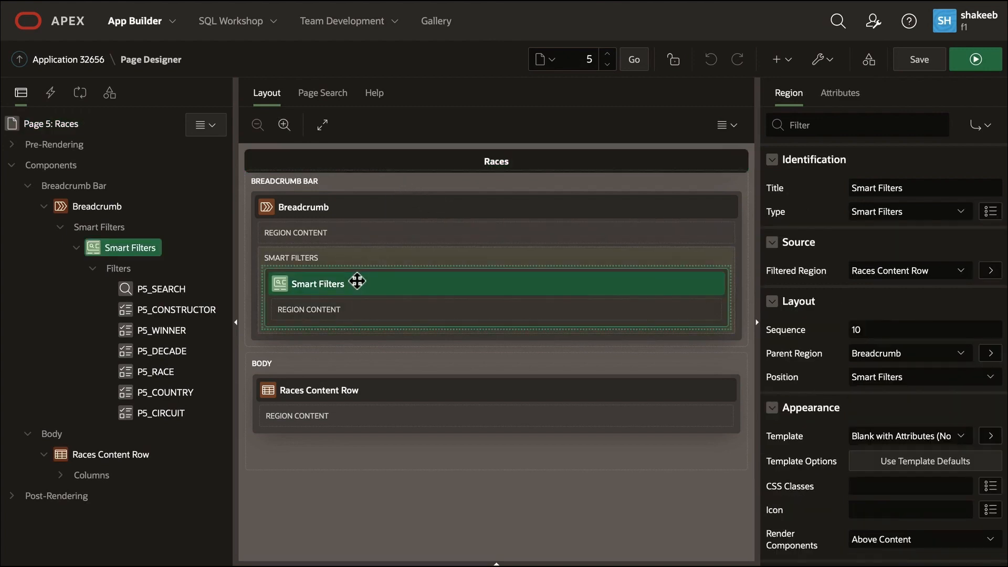
click(341, 381)
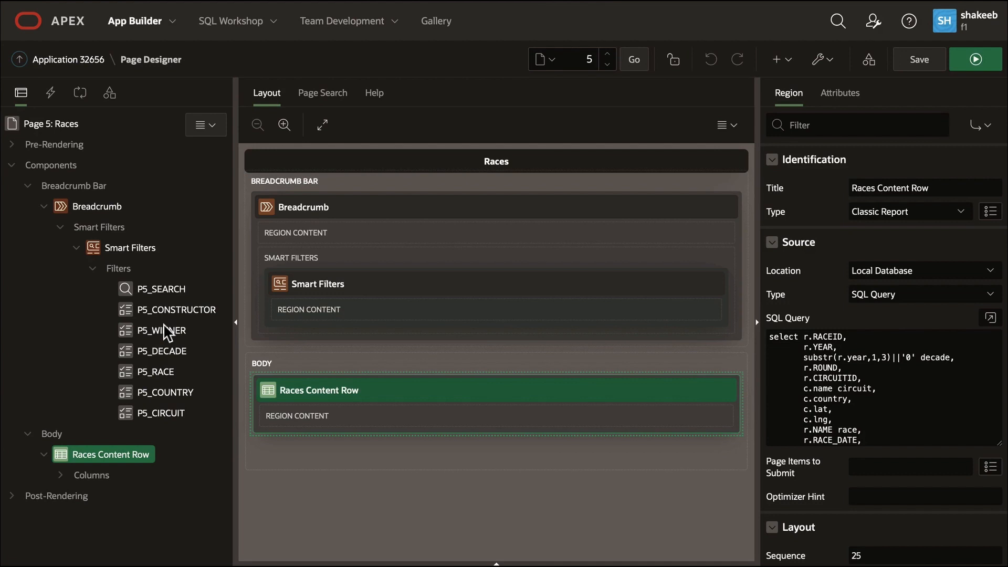
Set Maximum Suggestion Chips to 0 for the Smart Filters region and run the page
click(151, 250)
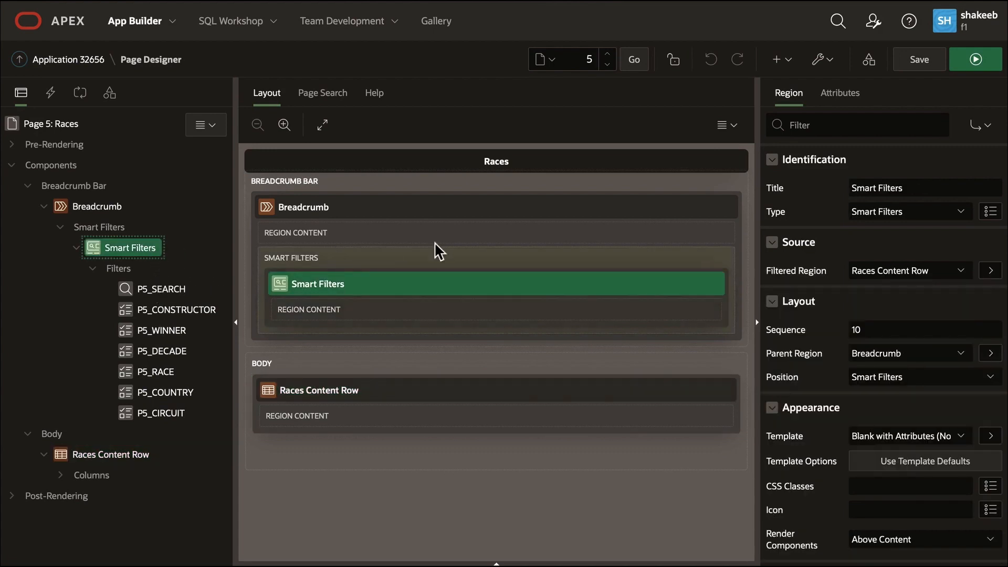
click(841, 95)
click(878, 192)
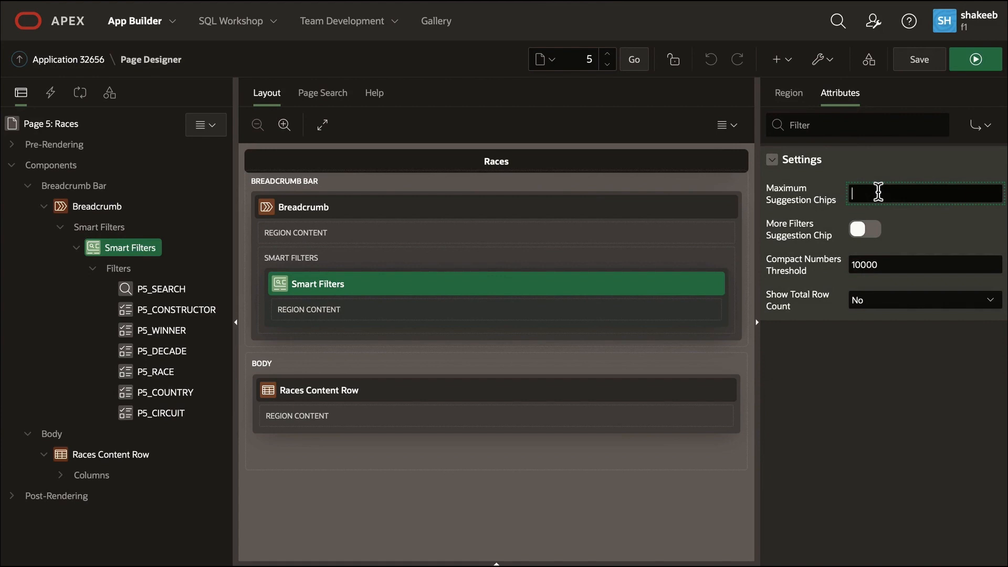
text(0)
click(982, 64)
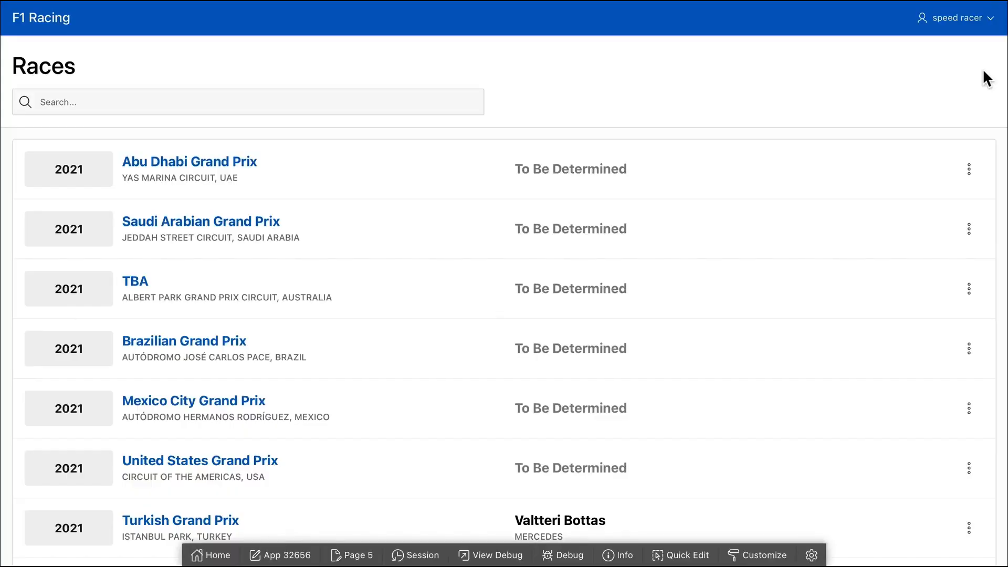
Search the races for "red"
click(181, 96)
text(red)
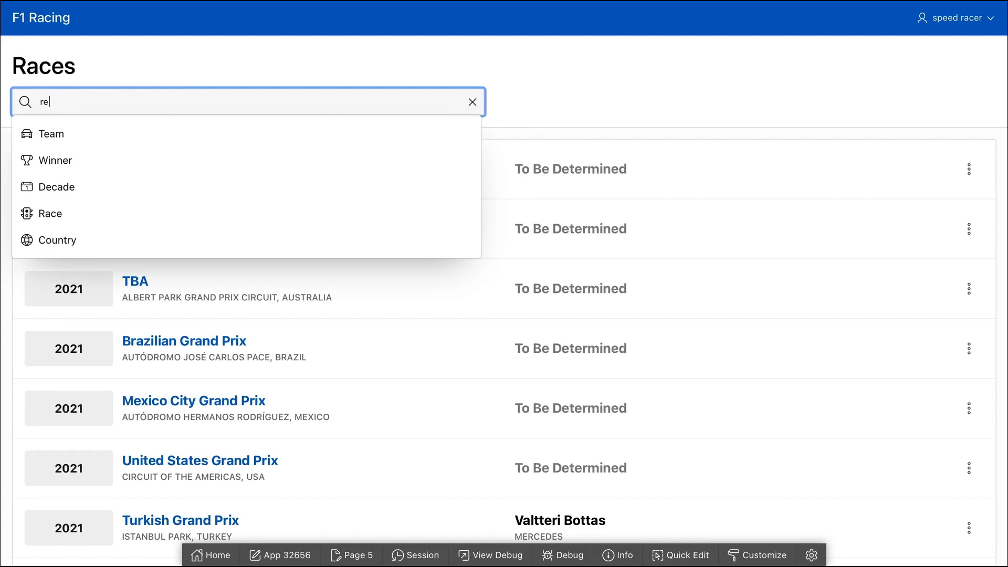
key(Return)
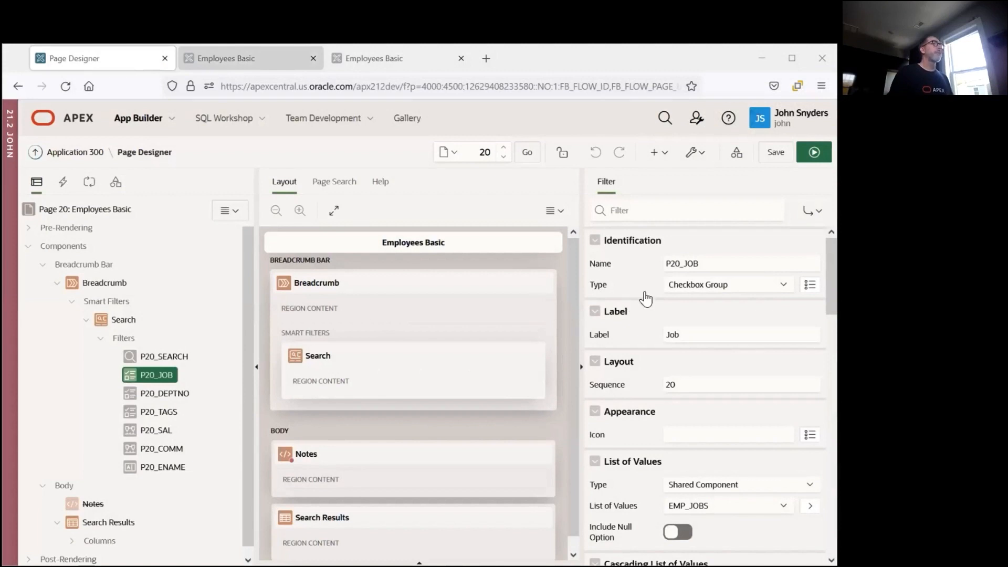
Go to the Faceted Search version of the Employees Basic page and examine its facets from Job down to Other
key(ctrl+Tab)
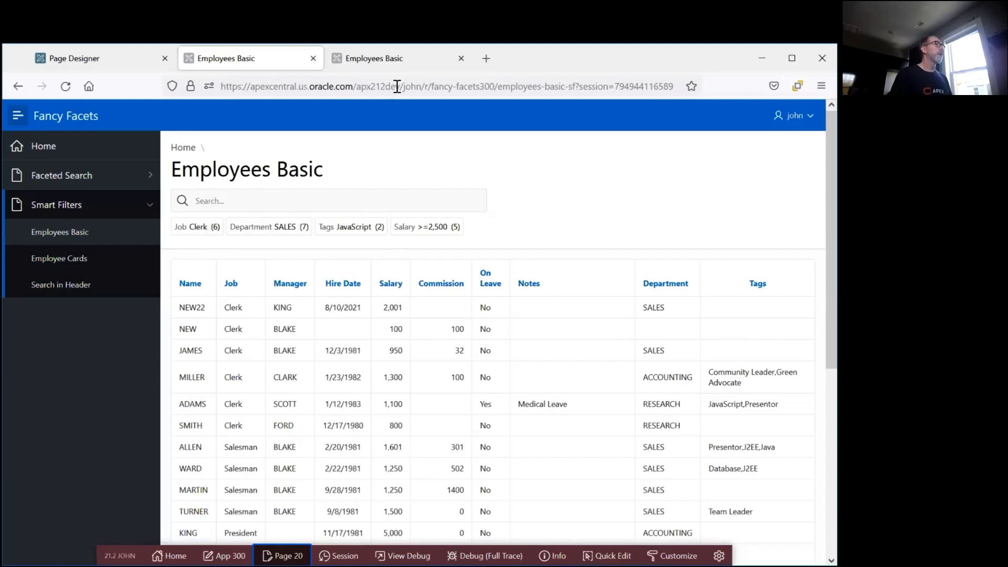
click(388, 62)
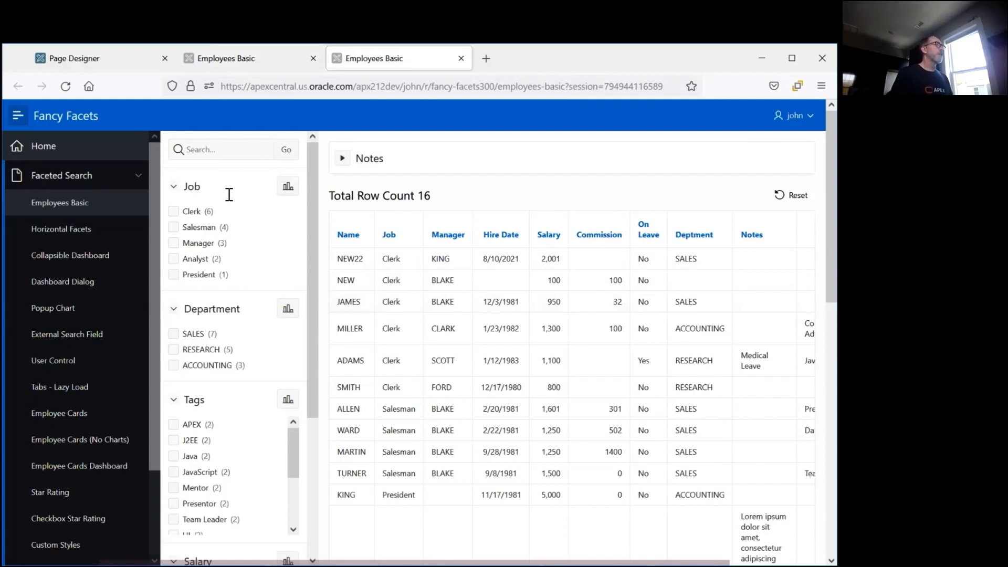
scroll(243, 389, down, 3)
scroll(246, 388, up, 3)
scroll(244, 347, down, 3)
scroll(245, 350, down, 3)
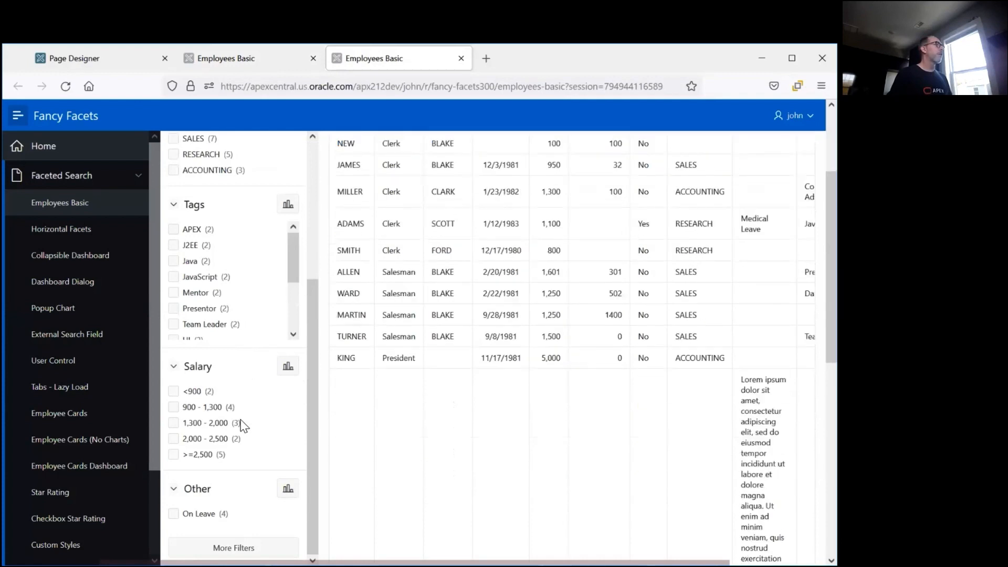
scroll(245, 451, up, 4)
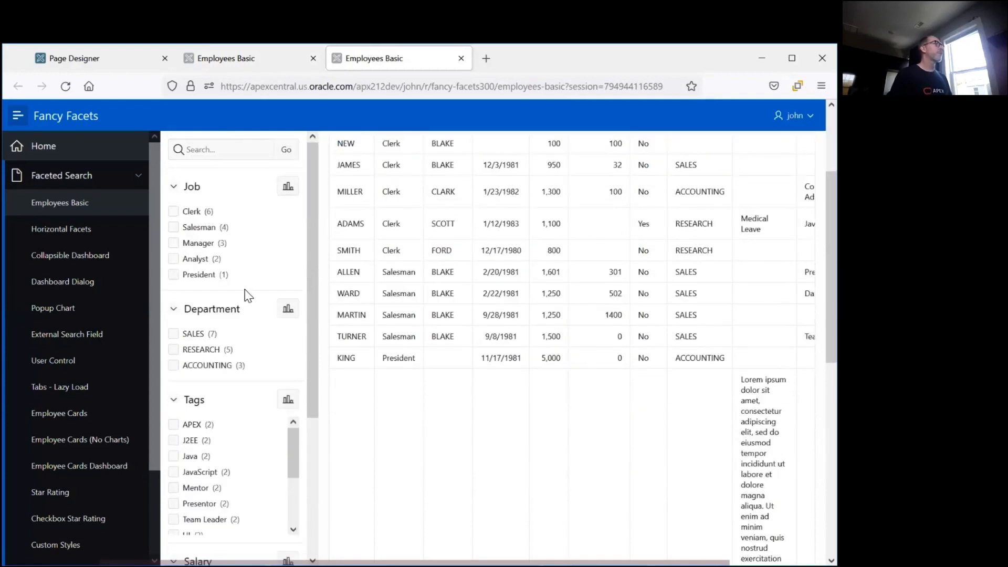
Return to the Smart Filters version of Employees Basic and look through the filters offered by its search field
click(248, 58)
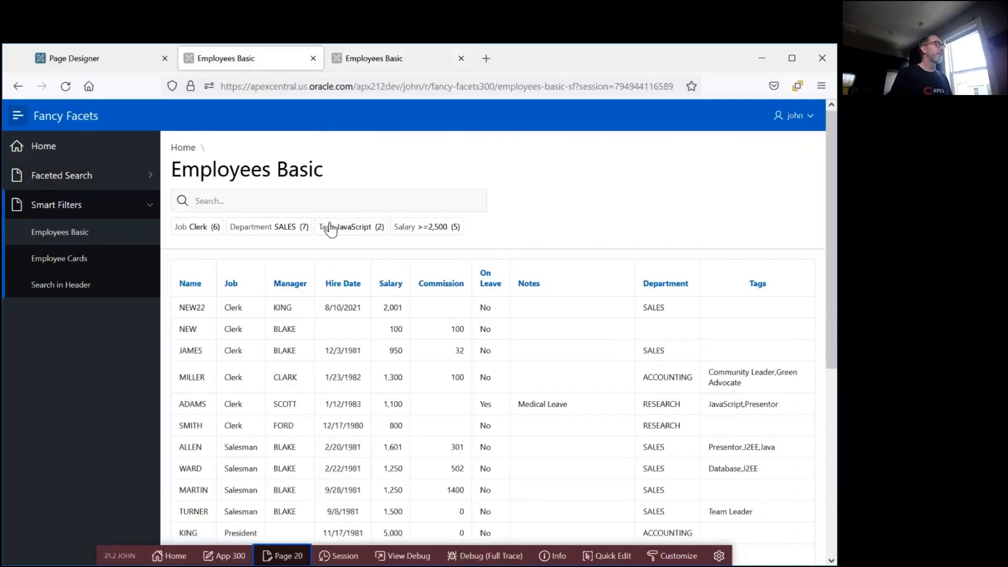
click(231, 202)
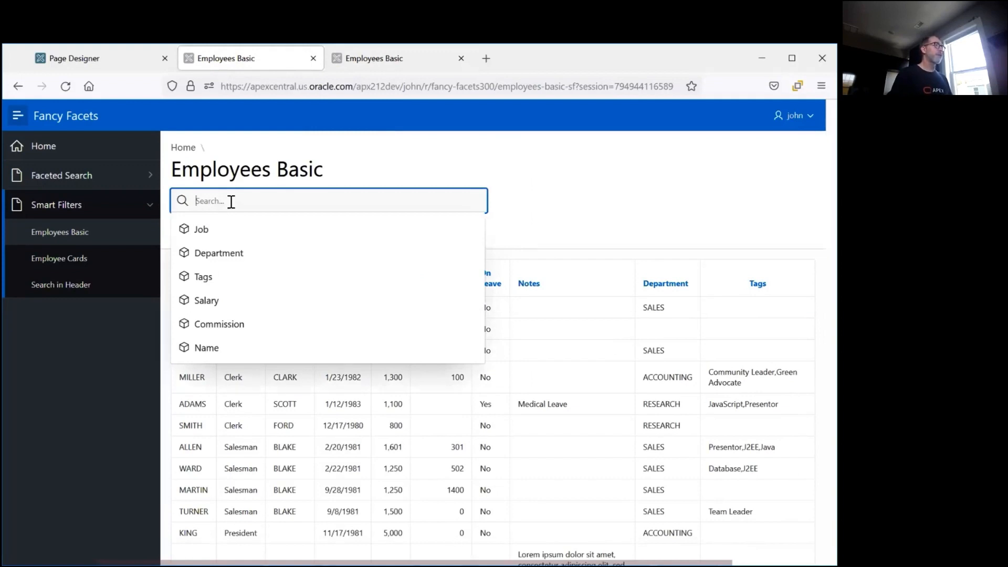
key(Escape)
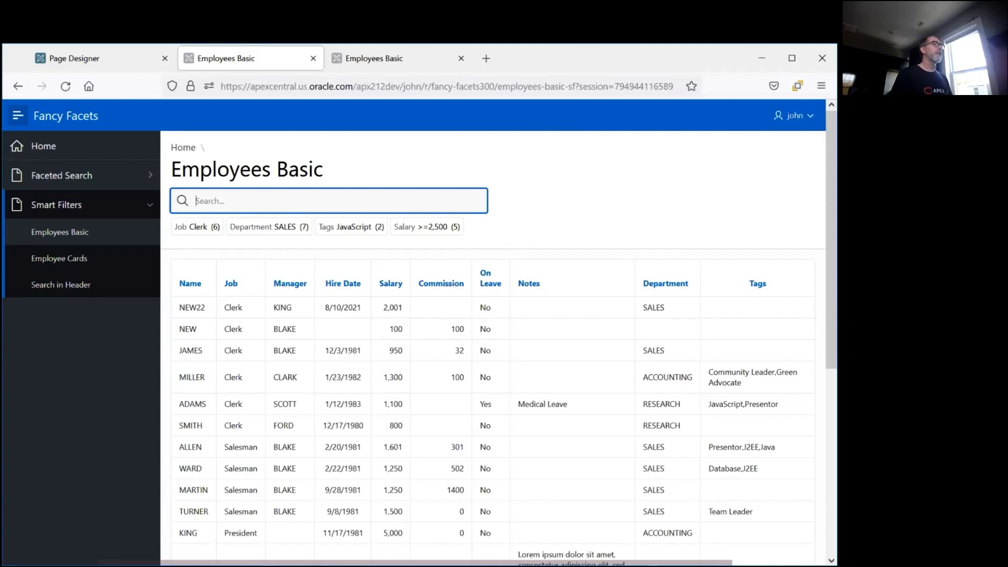
drag(831, 240, 831, 319)
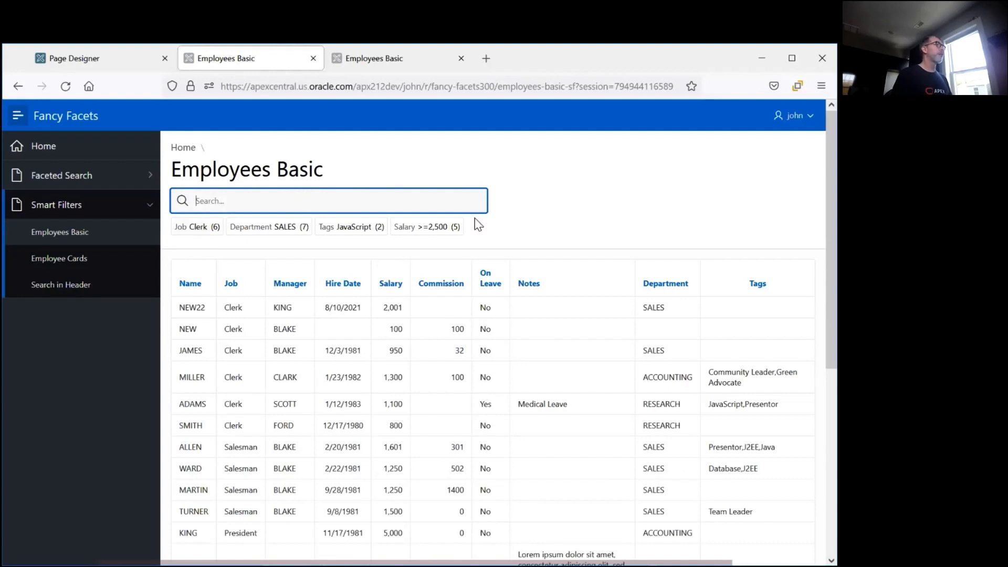
Search for "sal" and apply the suggested Job filter Salesman to the employees
click(200, 202)
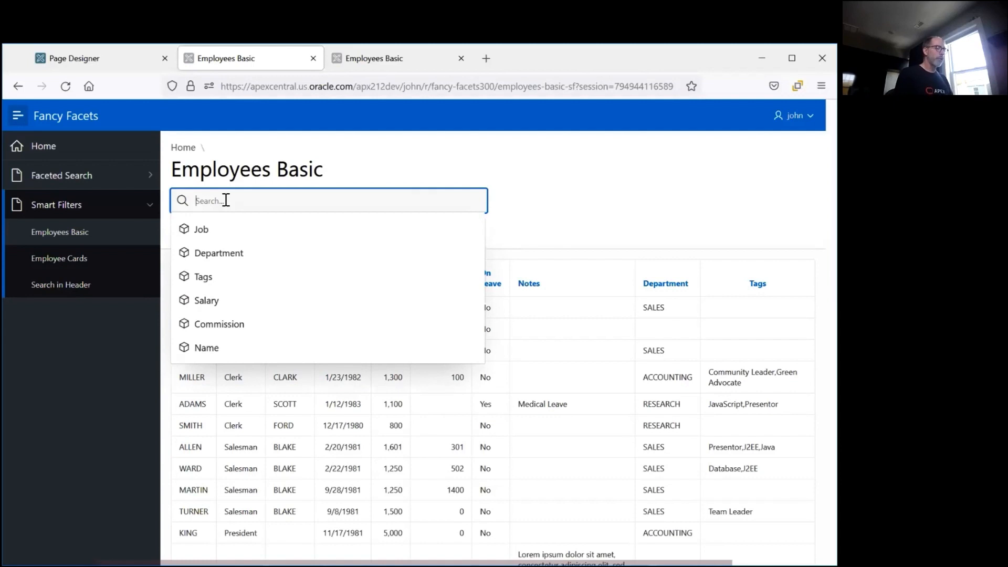
text(sal)
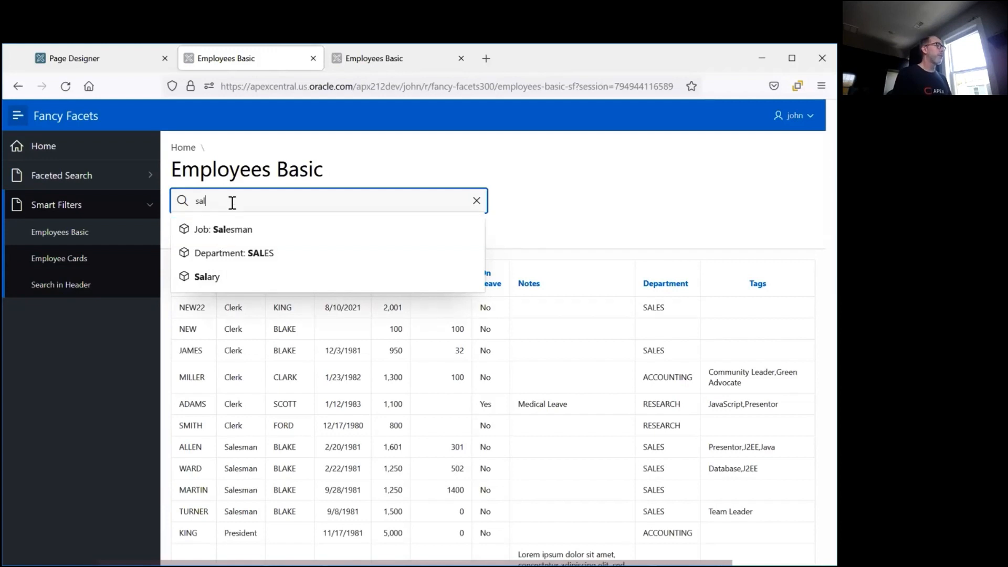
click(235, 232)
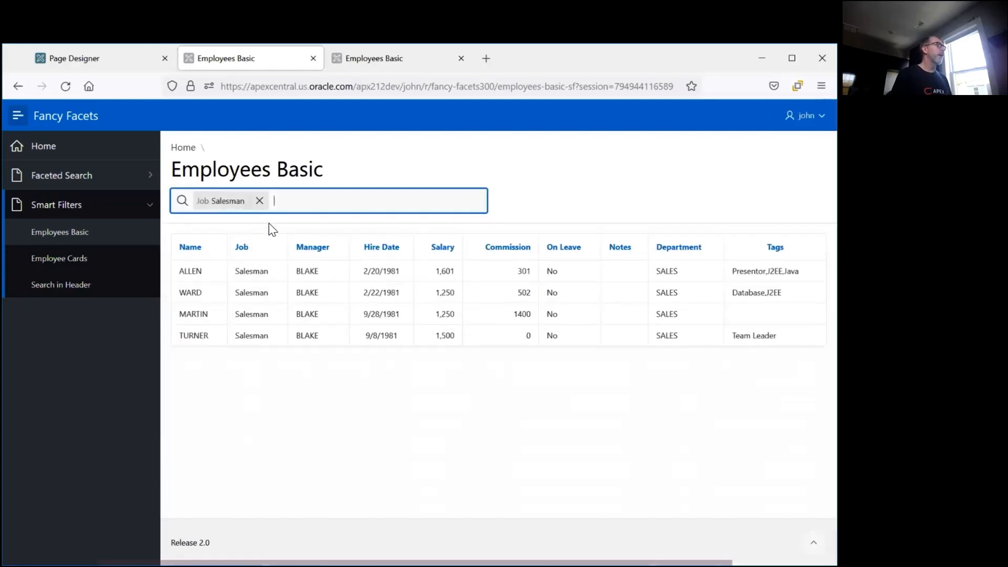
Add Clerk and Manager to the Job filter and close its list of values
click(220, 202)
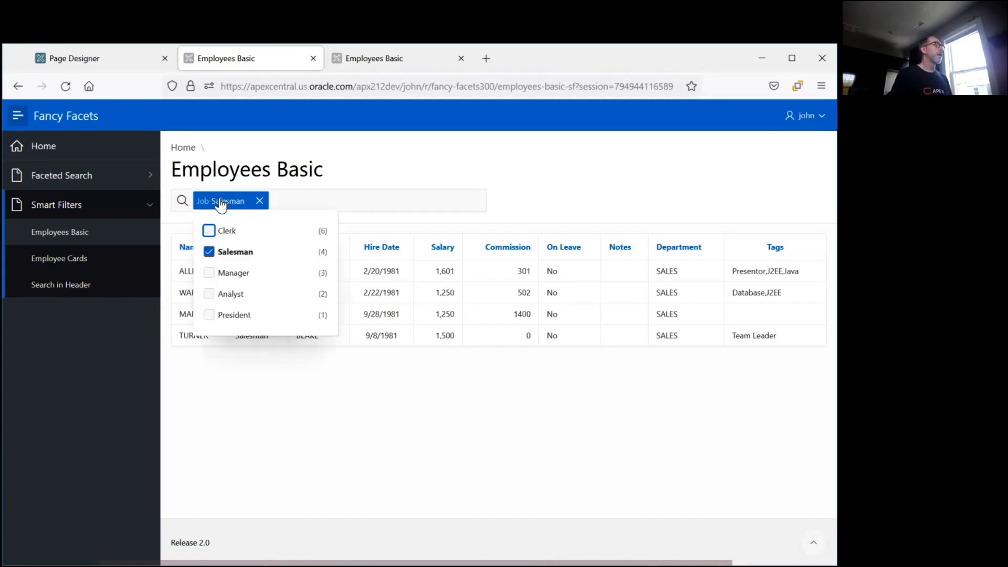
click(227, 234)
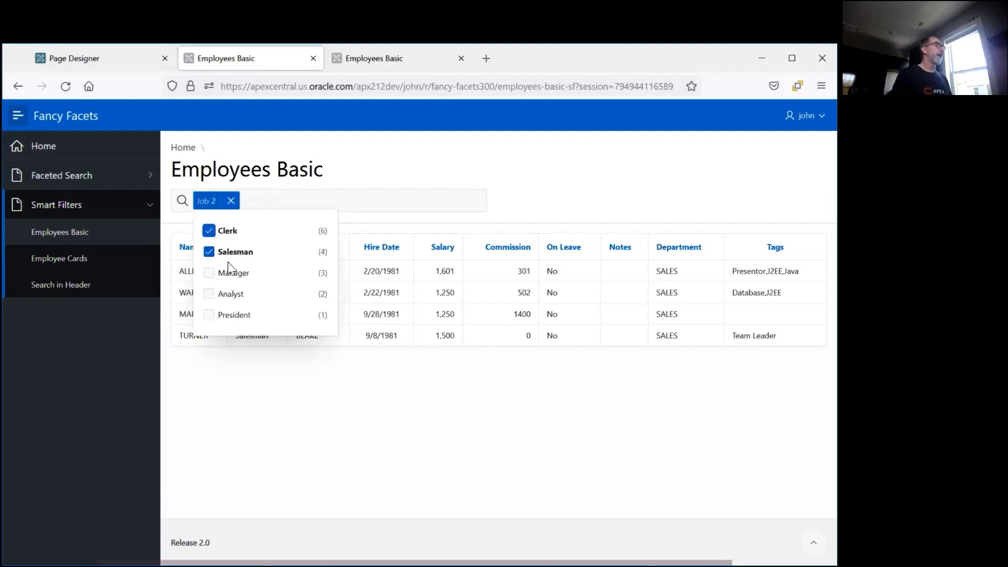
click(210, 274)
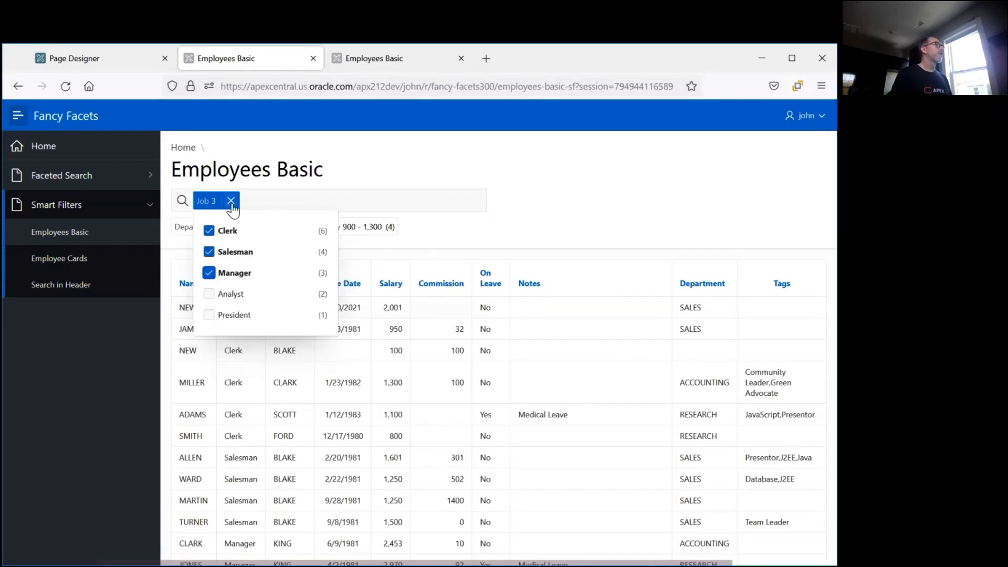
click(258, 201)
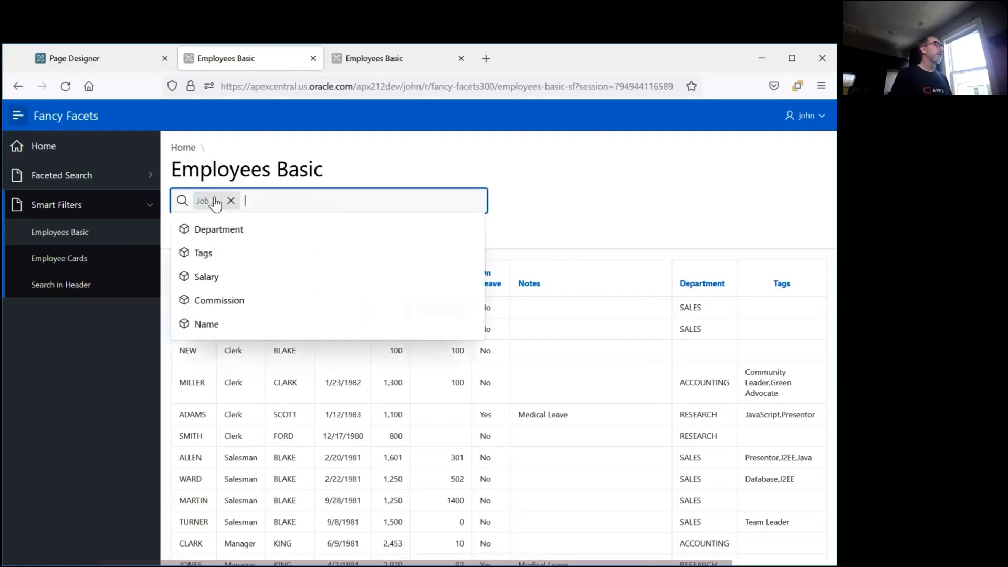
click(502, 202)
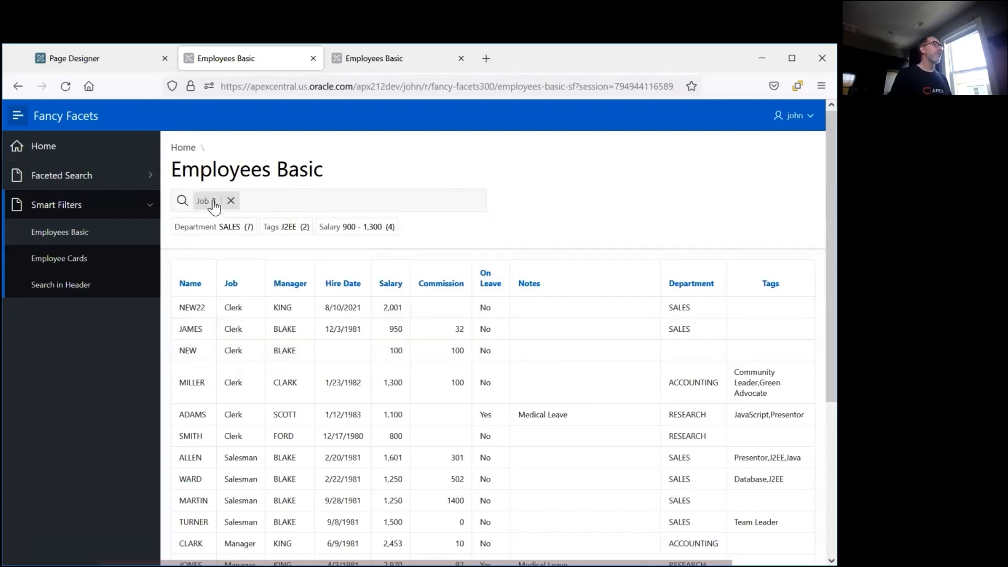
Remove Salesman and Manager from the Job filter so only Clerk stays selected, and close its list of values
click(213, 202)
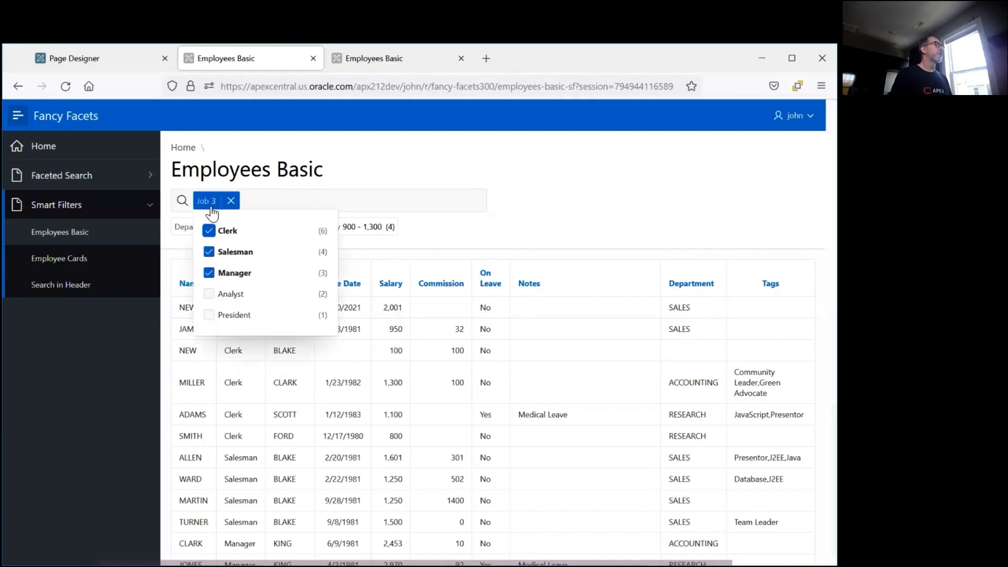
click(209, 254)
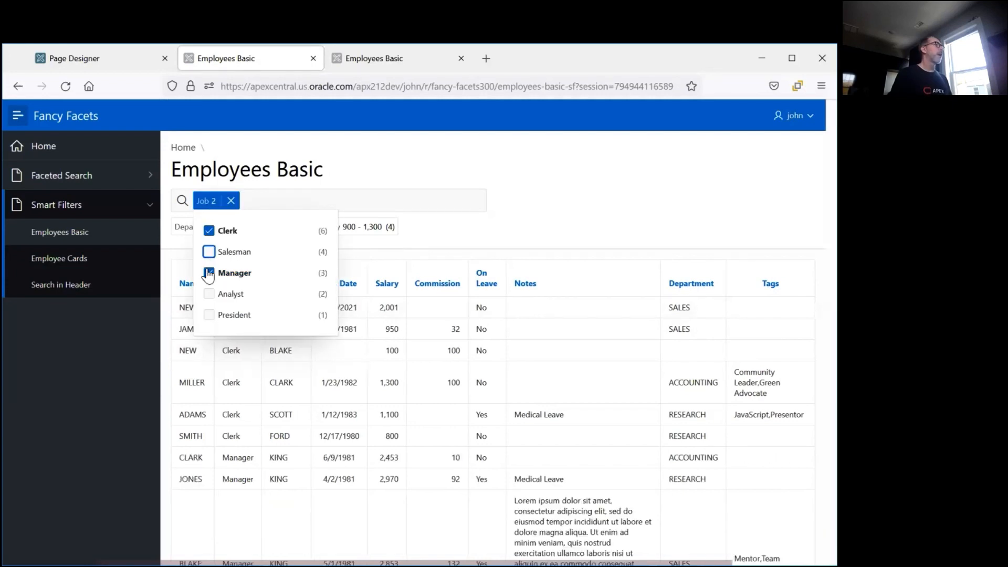
click(209, 273)
click(270, 199)
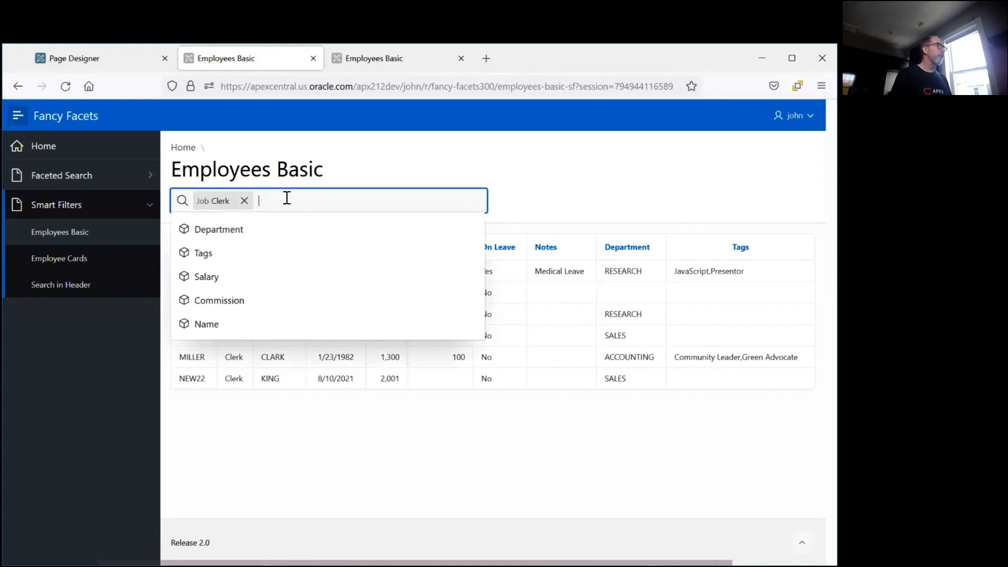
click(207, 206)
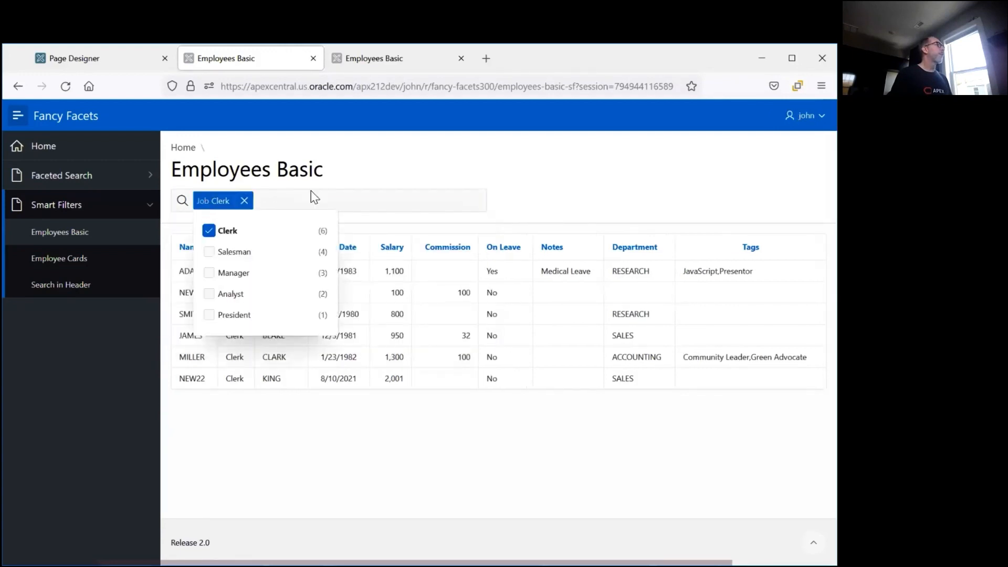
click(533, 209)
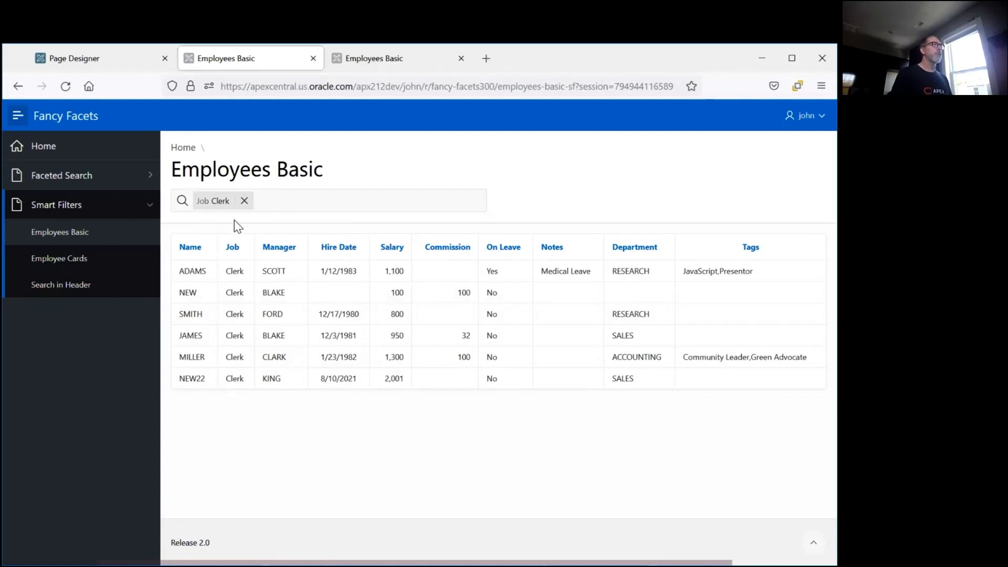
Search for "d" and add the suggested Tags filter Community Leader
click(283, 201)
text(da)
key(Escape)
key(BackSpace)
key(Down)
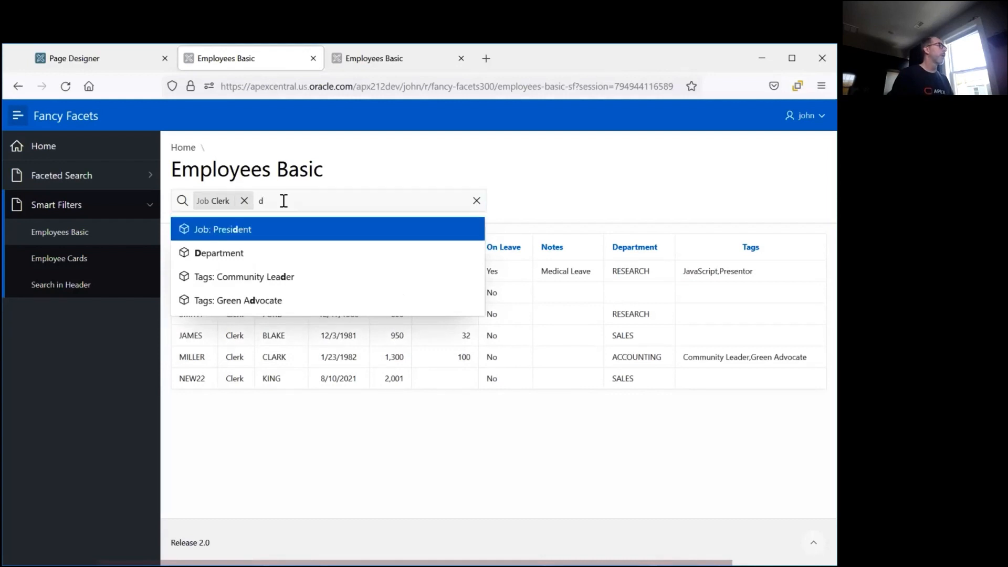
key(Down)
key(Down)
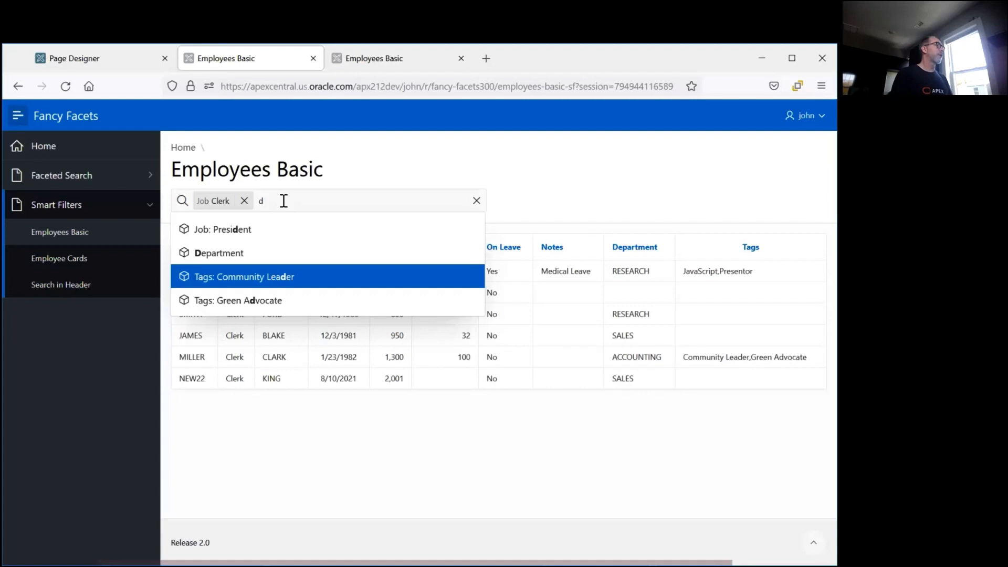
key(Return)
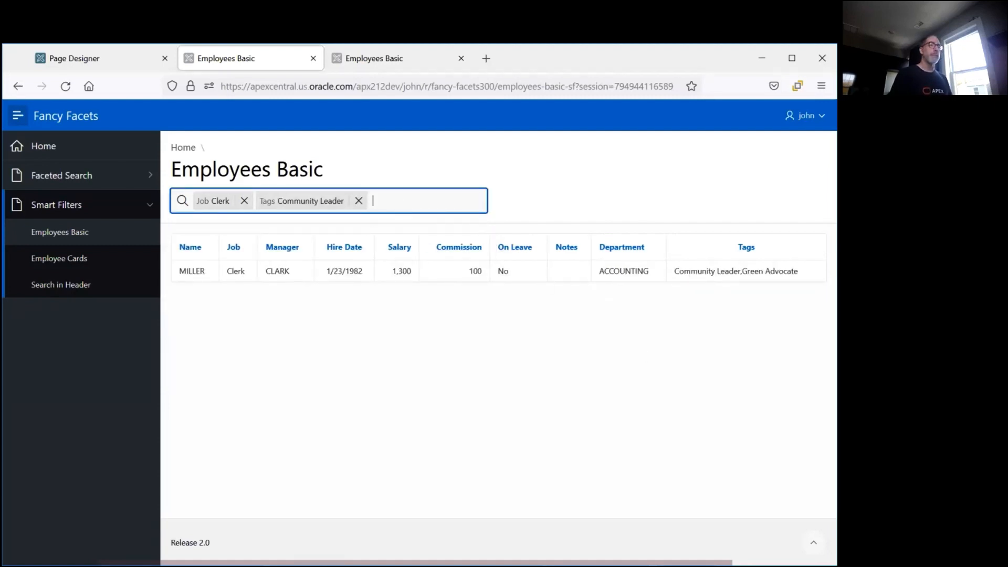
Remove the Tags filter Community Leader and the Job filter Clerk
click(359, 203)
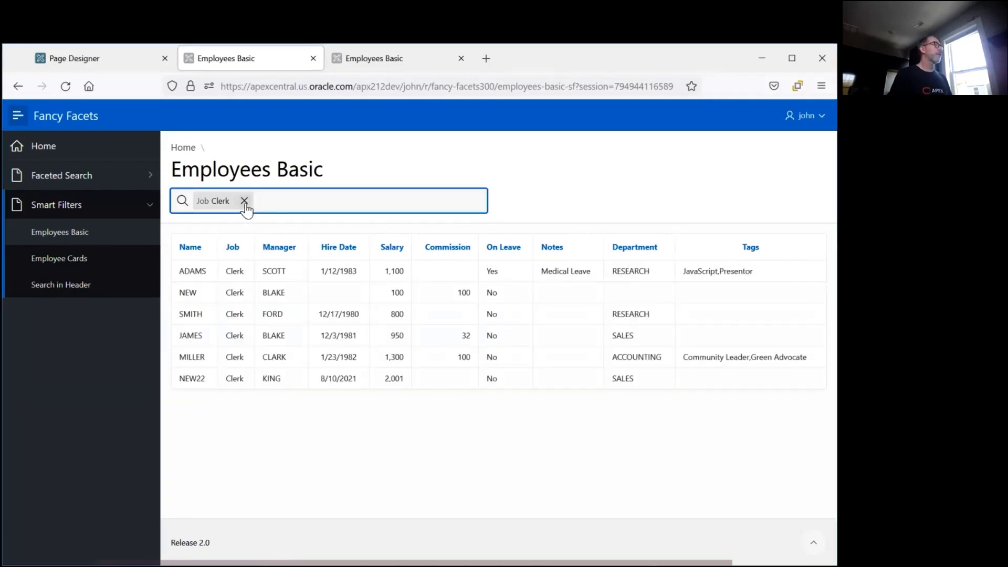
click(215, 207)
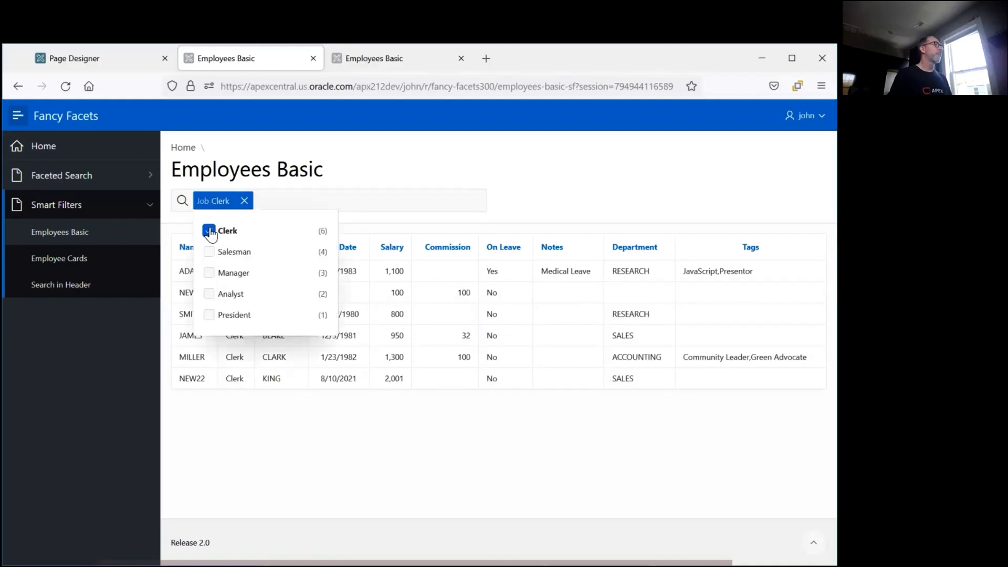
click(252, 203)
click(244, 200)
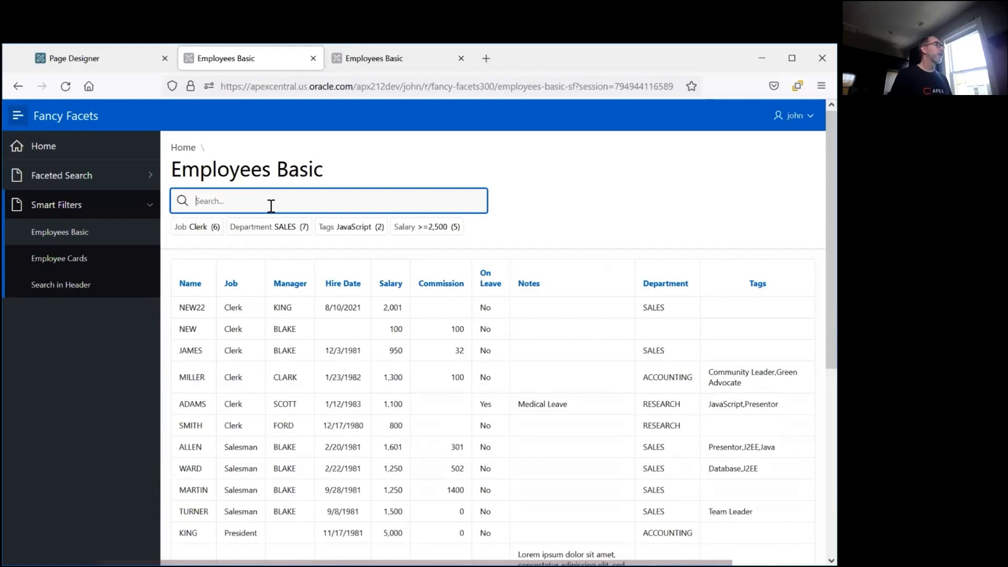
Search for "sal", apply the suggested Job filter Salesman and open its list of values
text(sal)
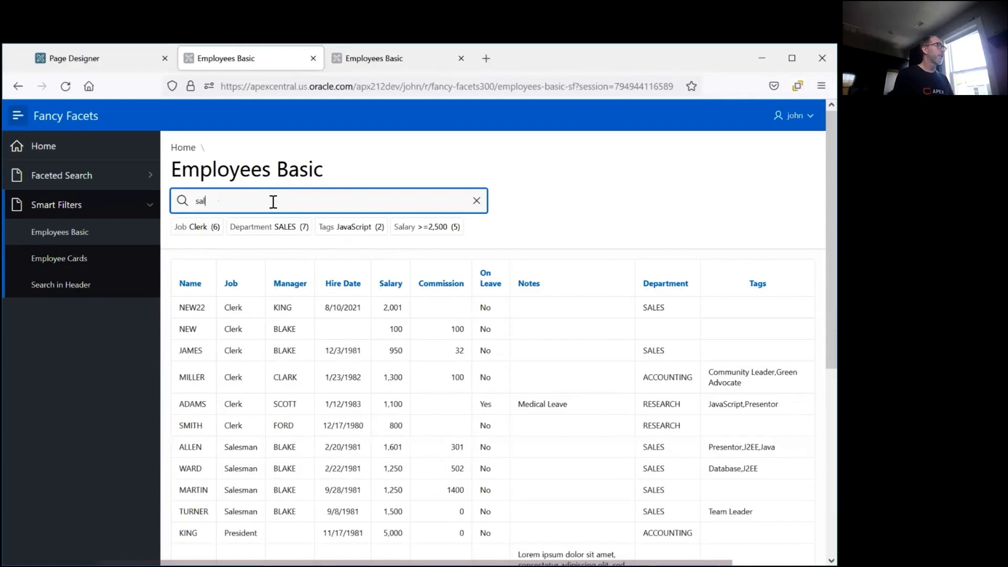
key(Return)
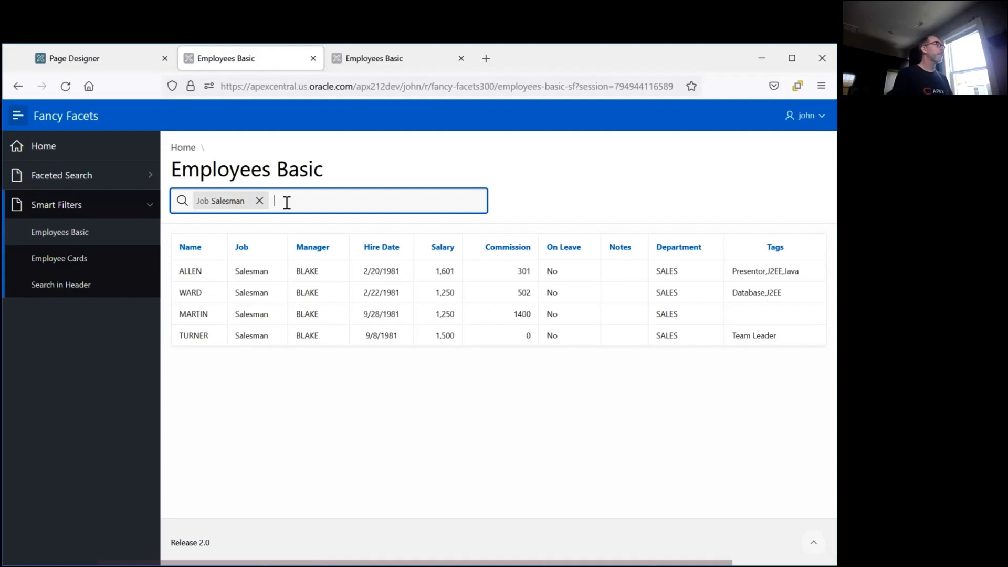
click(210, 201)
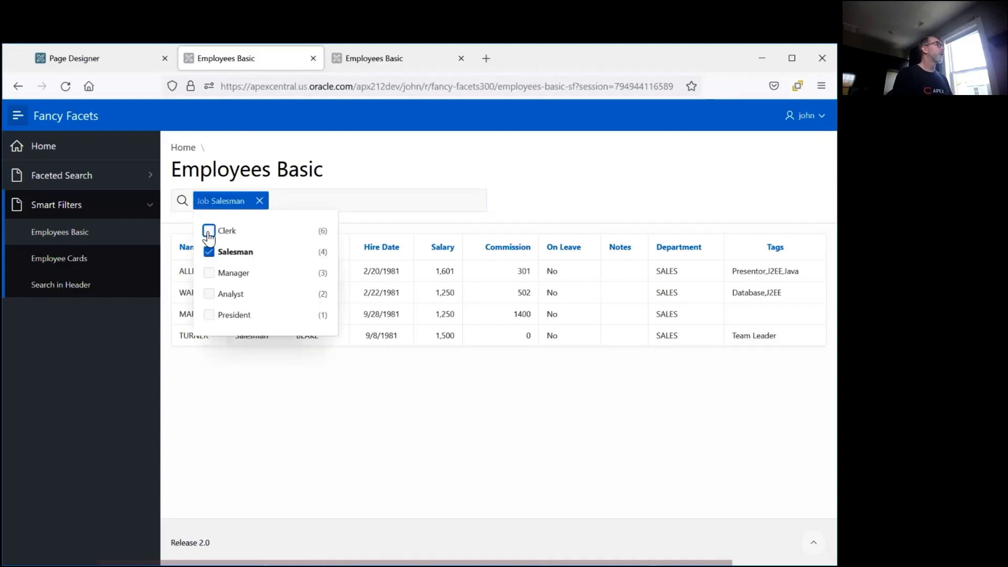
Remove the Job filter Salesman and apply the suggested Department filter SALES
click(258, 201)
click(257, 203)
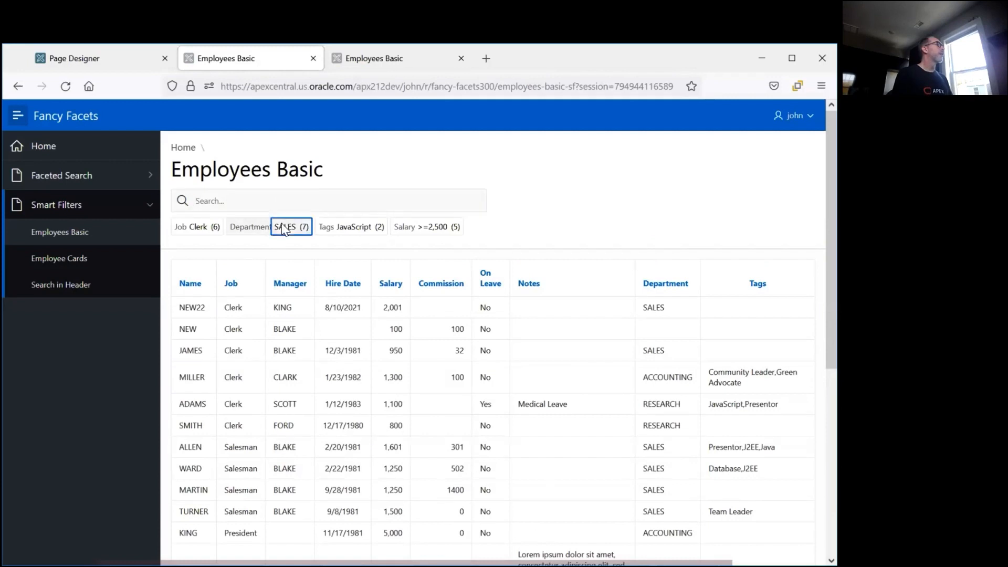
click(283, 228)
Add a free-text search for "java" to the Department filter SALES
click(313, 197)
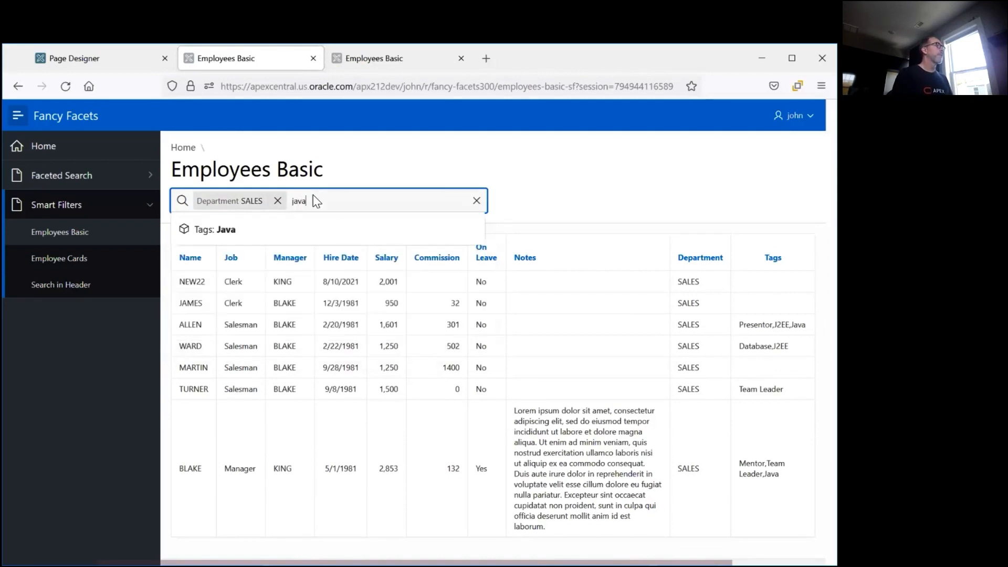
text(java)
key(Return)
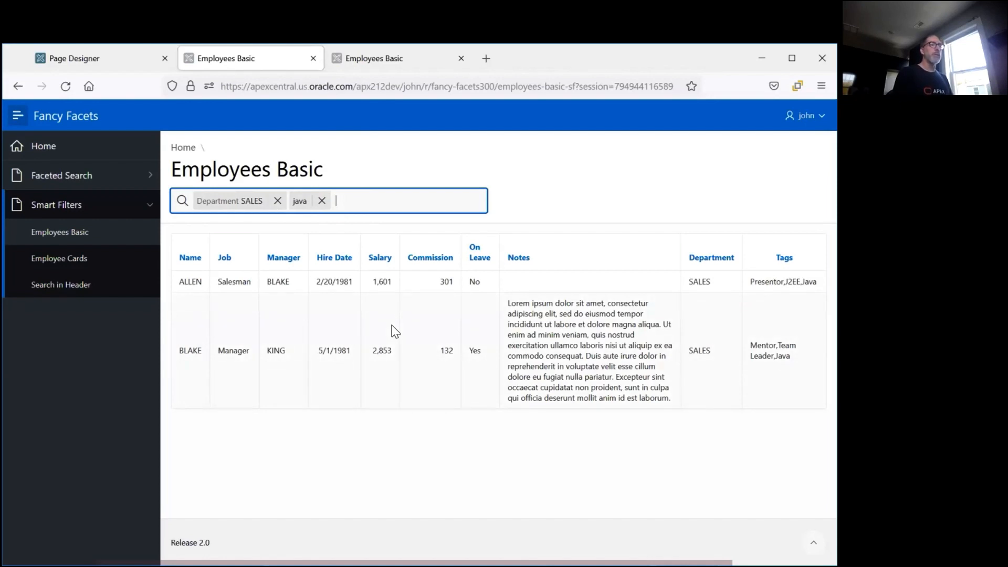
text(le)
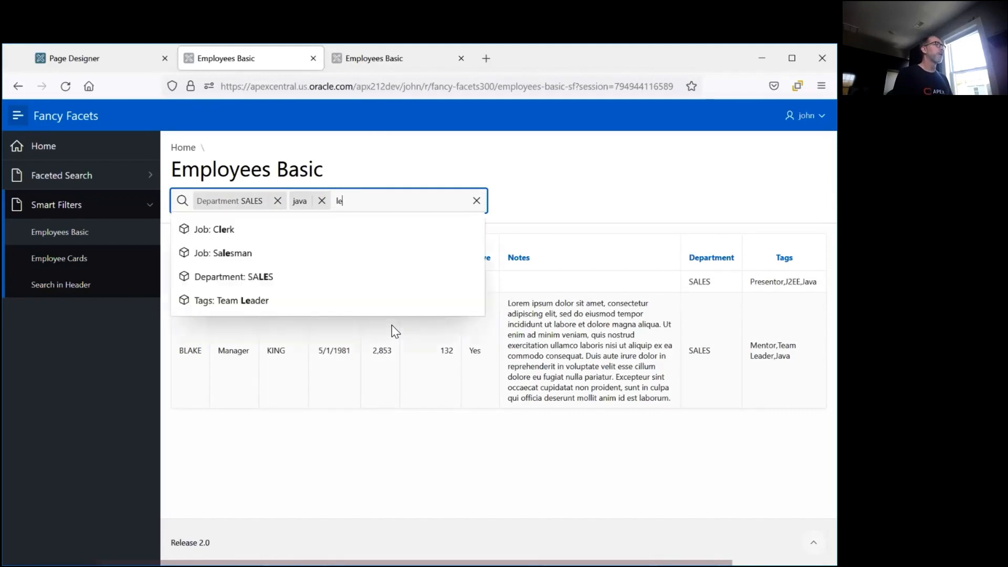
key(BackSpace)
key(BackSpace)
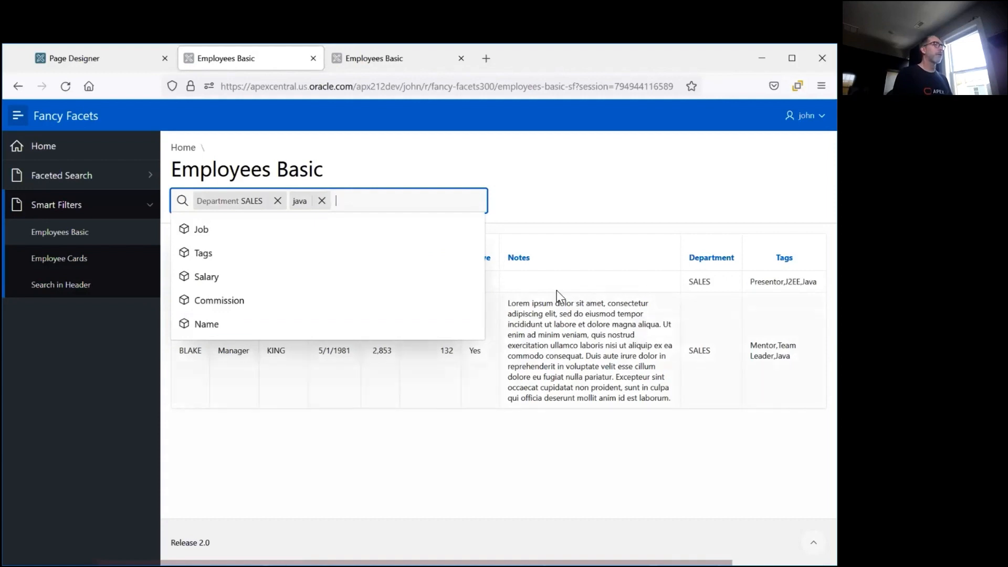
Add a second free-text search term "amet" to the filters
click(371, 199)
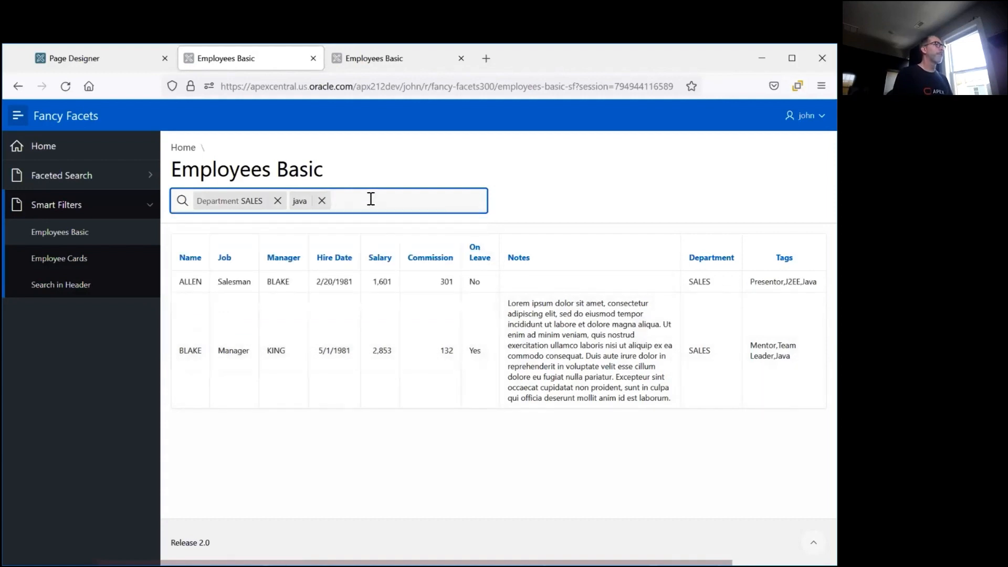
text(amet)
key(Return)
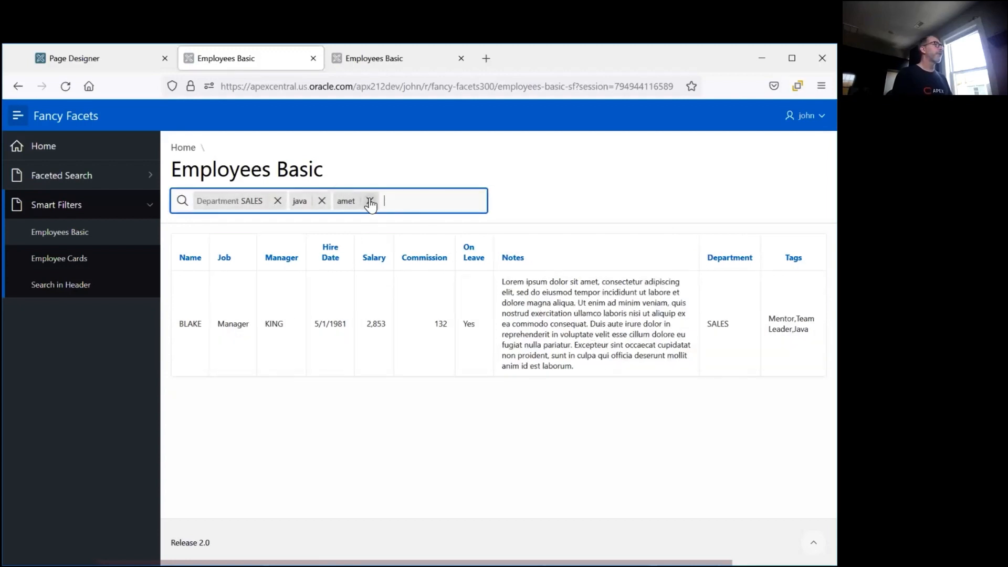
Remove the "java" and Department SALES filters and change the remaining "amet" search term to "leave"
click(322, 202)
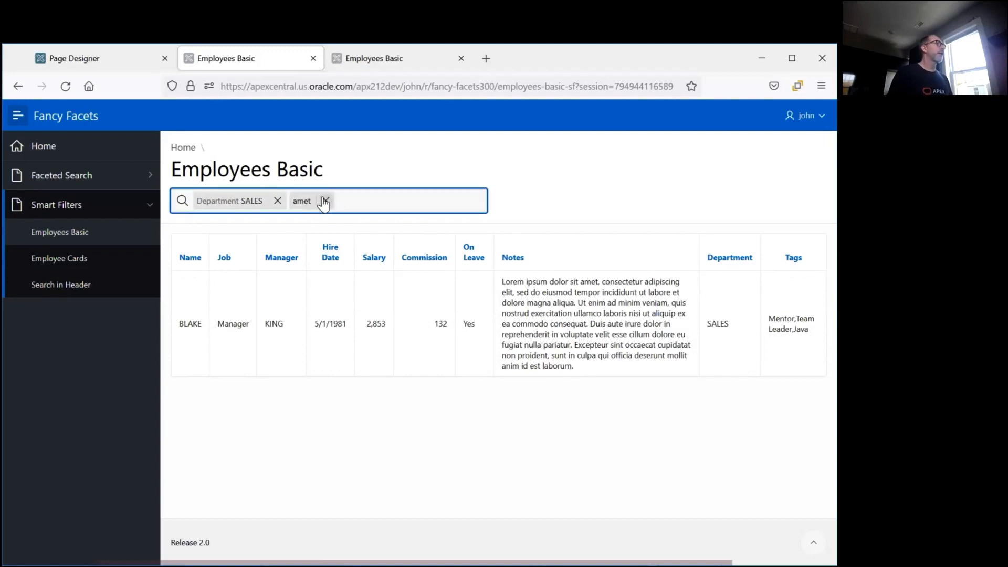
click(277, 201)
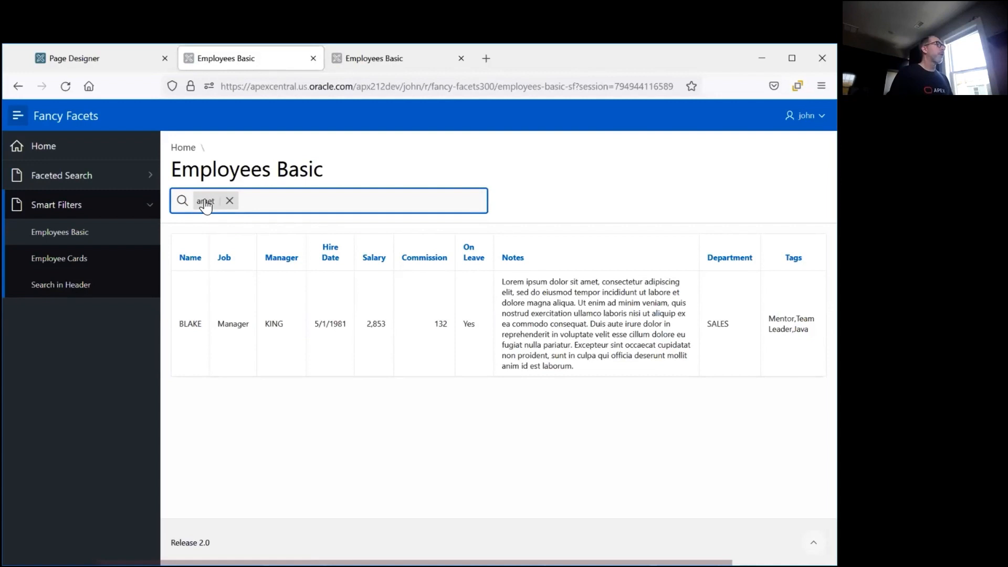
click(205, 202)
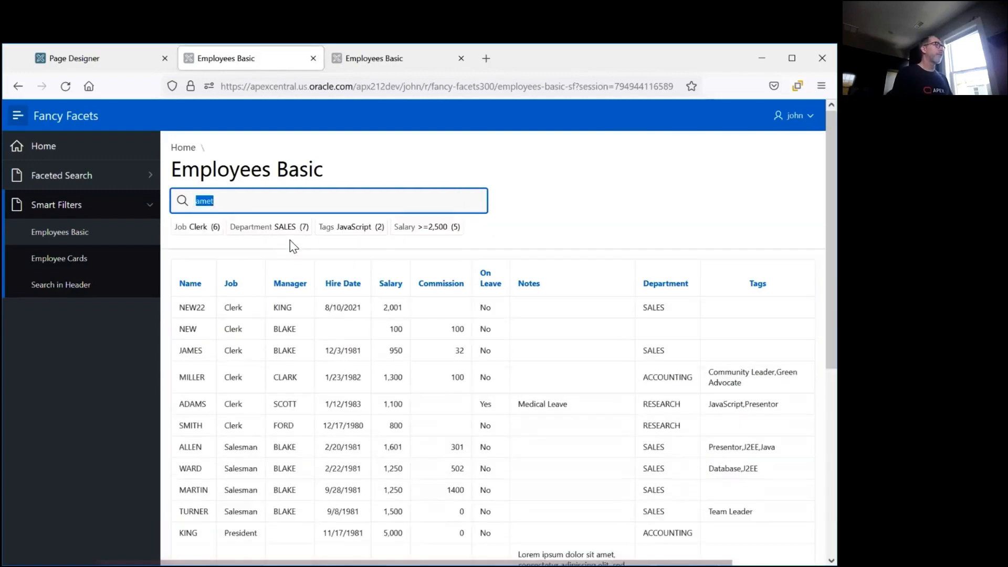
text(leave)
key(Return)
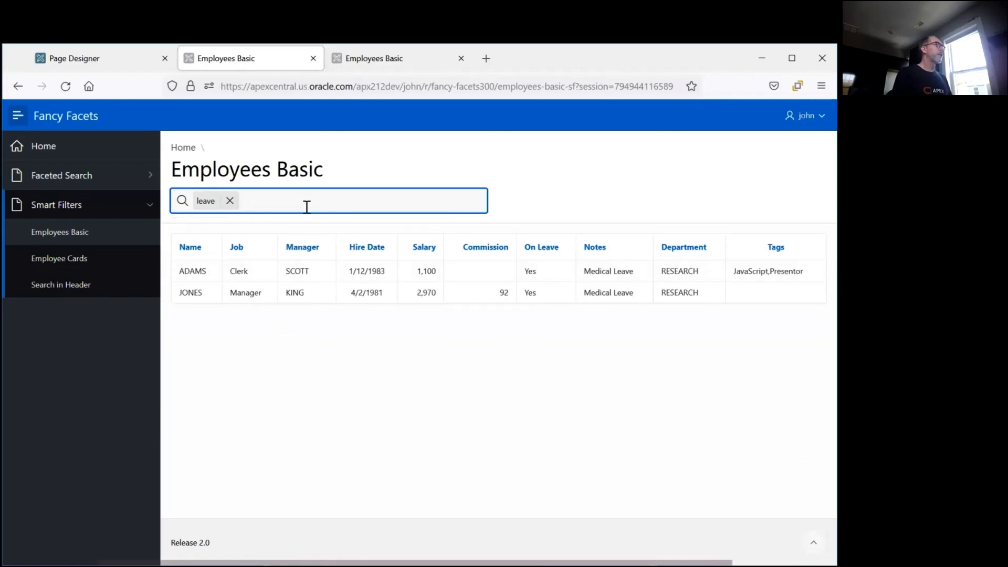
Replace the "leave" search with the suggested Department filter SALES and view the department values it offers
click(230, 205)
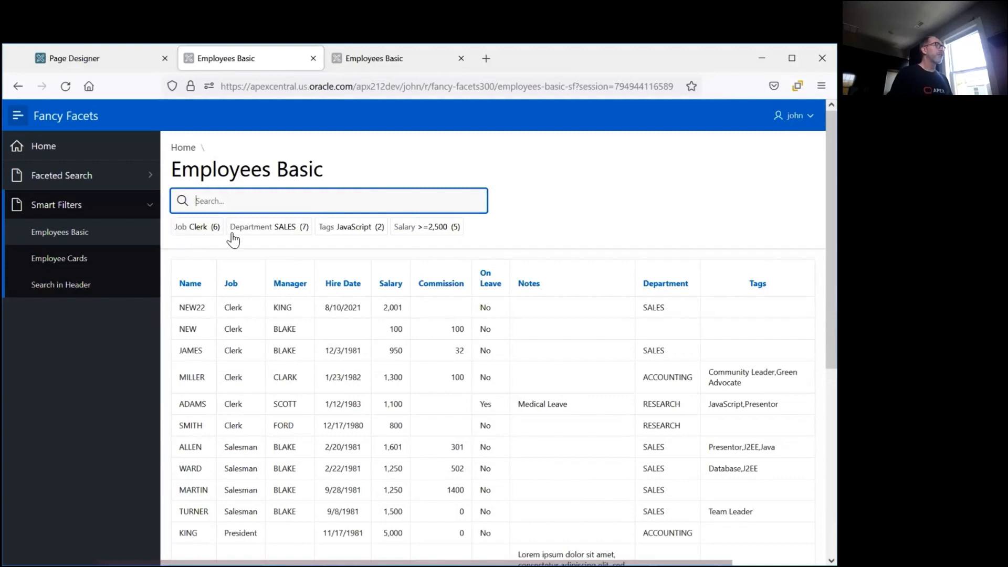
click(285, 229)
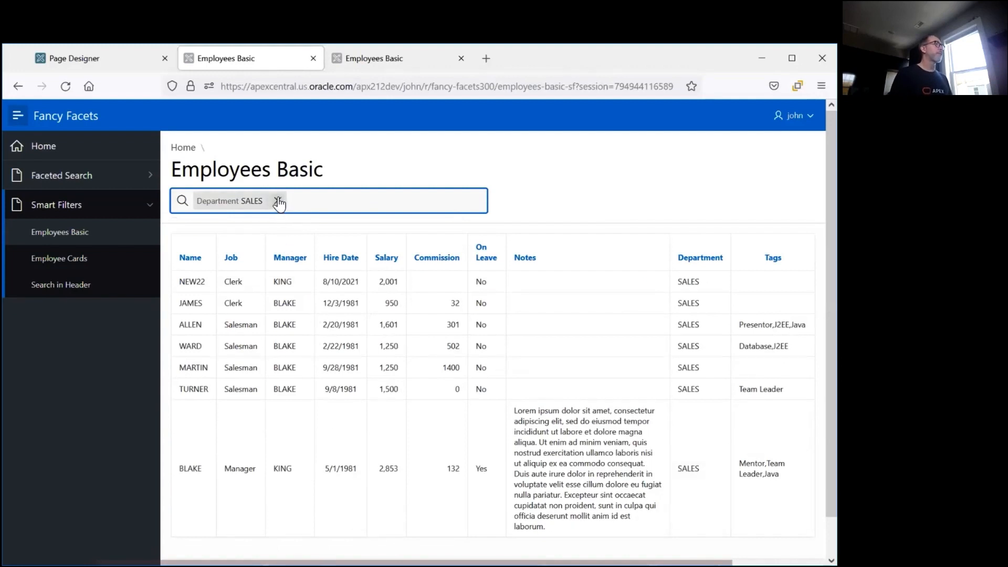
click(200, 201)
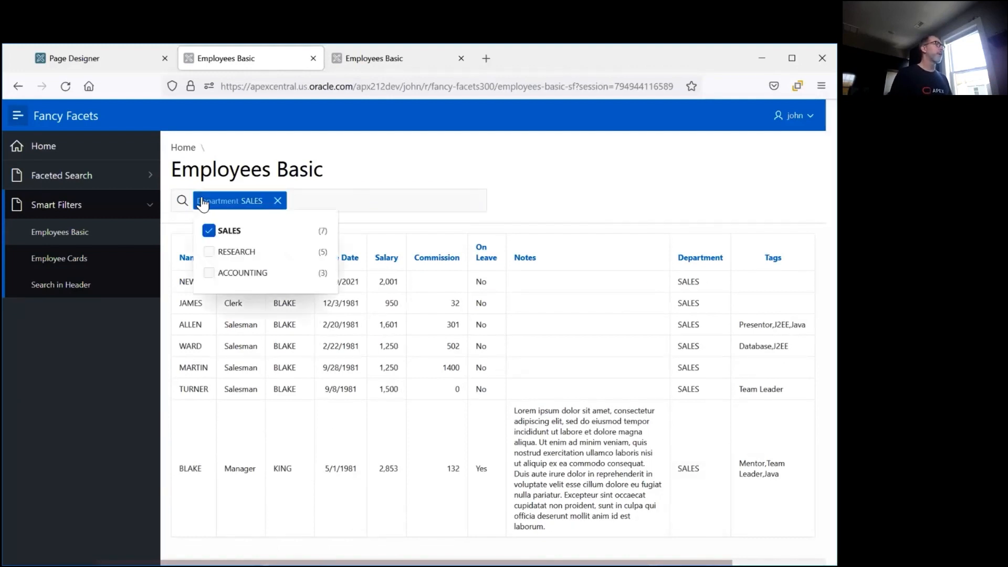
click(321, 196)
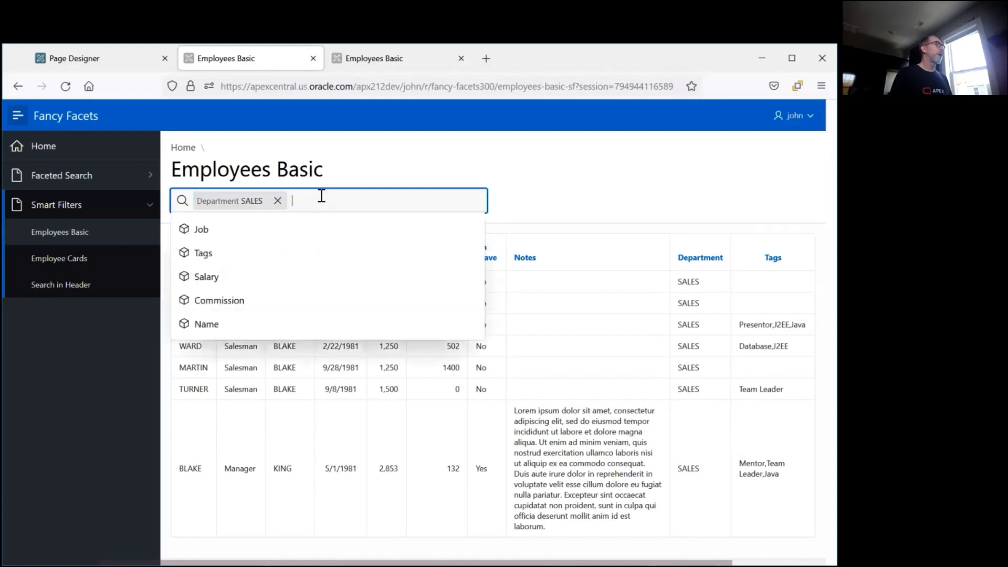
Clear the Department filter SALES and use the Department suggestion's value list to filter by RESEARCH and SALES
click(279, 204)
click(278, 203)
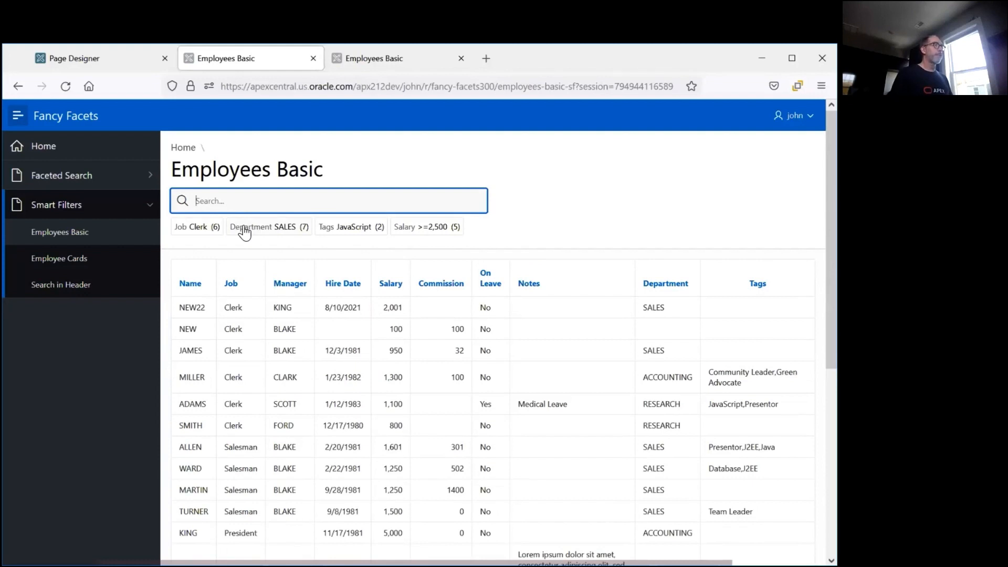
click(244, 231)
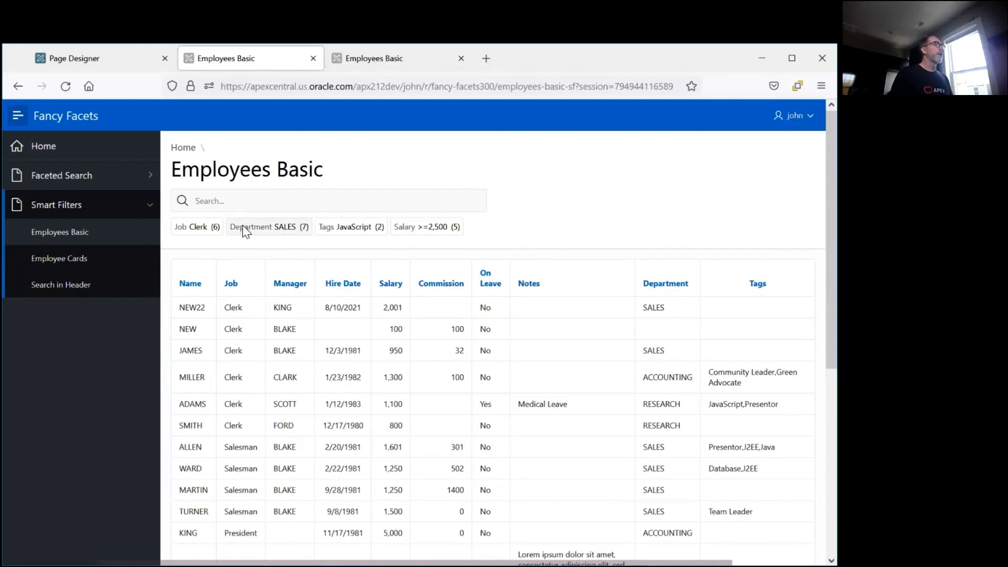
click(234, 255)
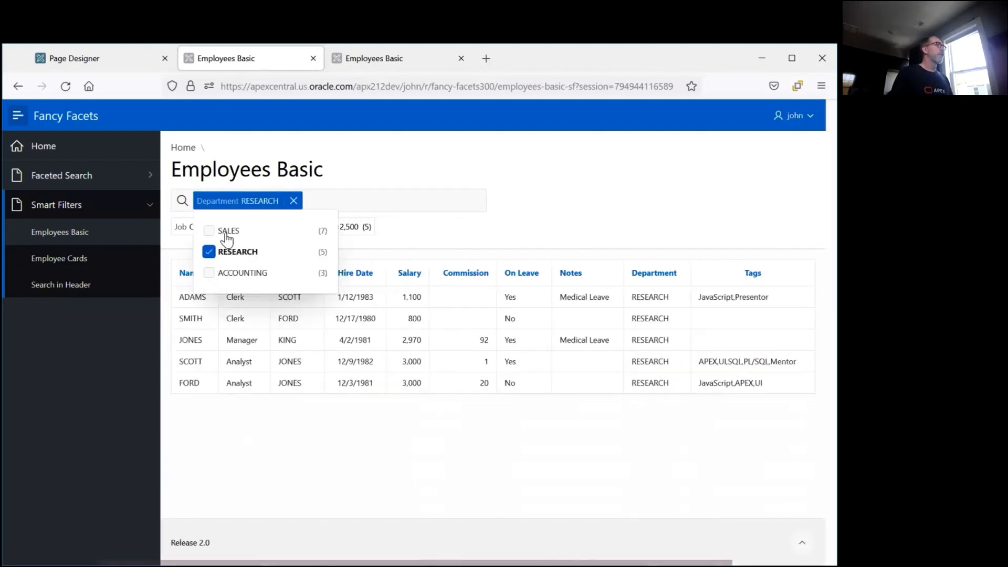
click(226, 235)
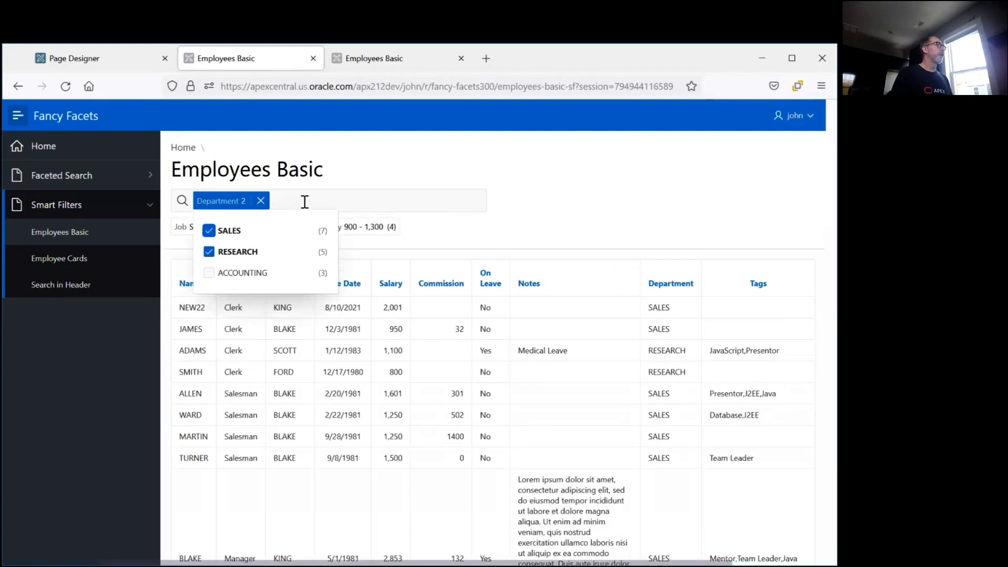
click(298, 205)
click(513, 210)
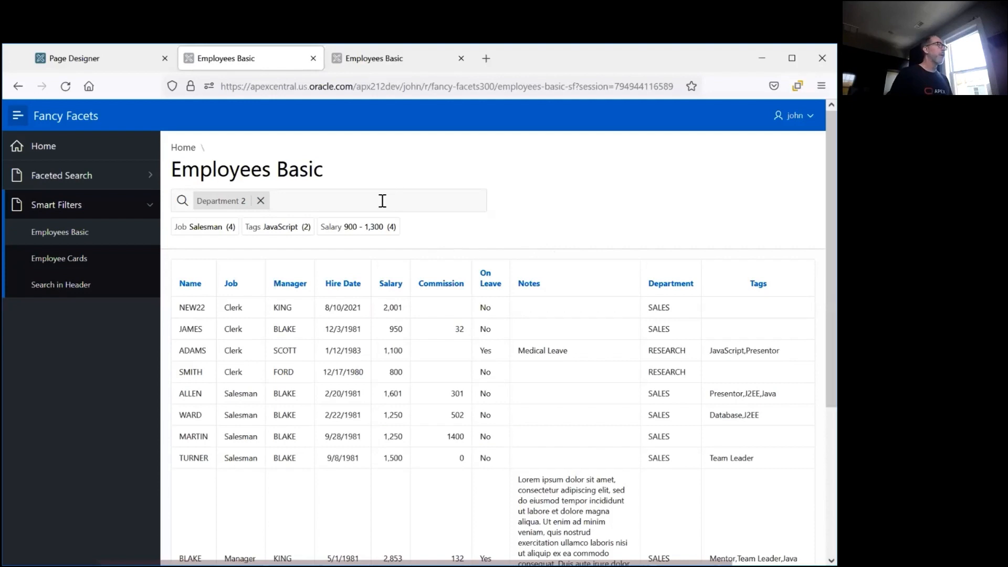
Remove the two-value Department filter from the employees search
click(260, 200)
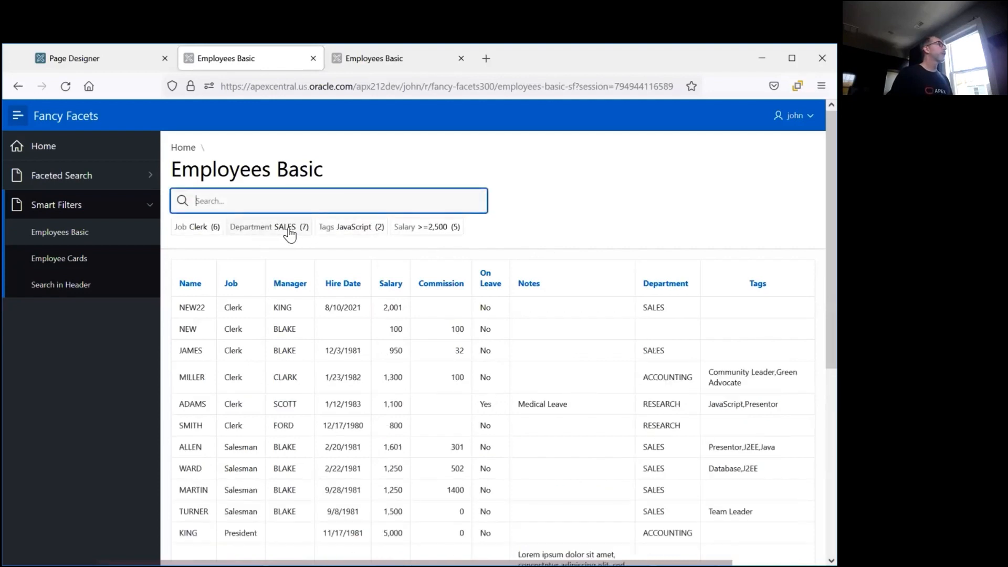
Filter the employees by Department ACCOUNTING and by the Salary range 2,000 - 2,500
click(263, 233)
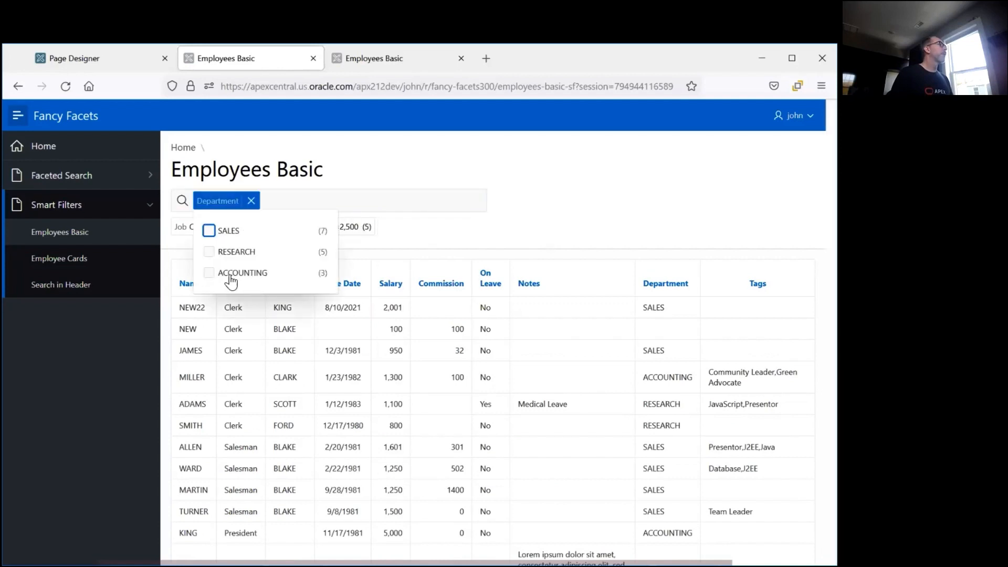
click(232, 274)
click(362, 206)
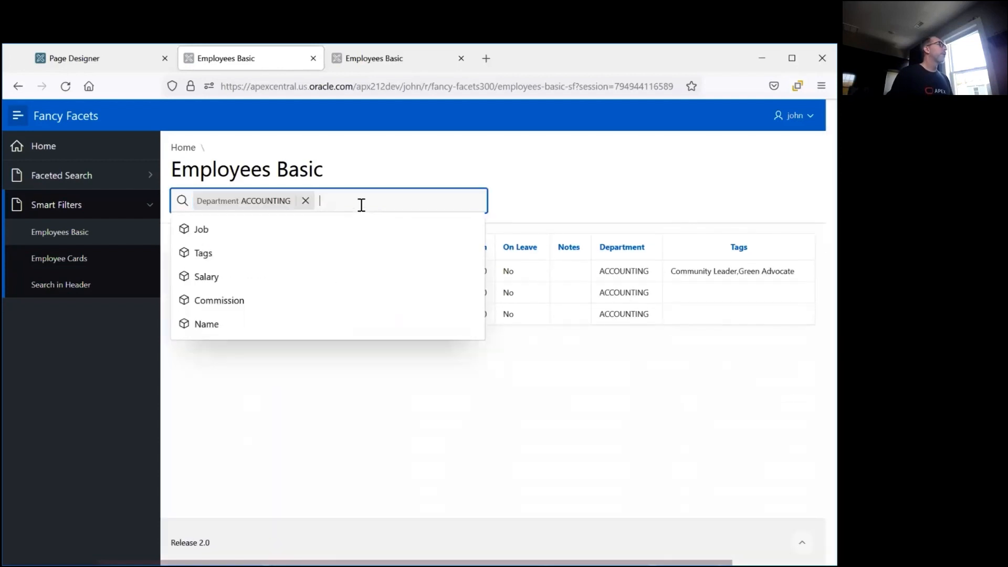
click(210, 282)
click(241, 257)
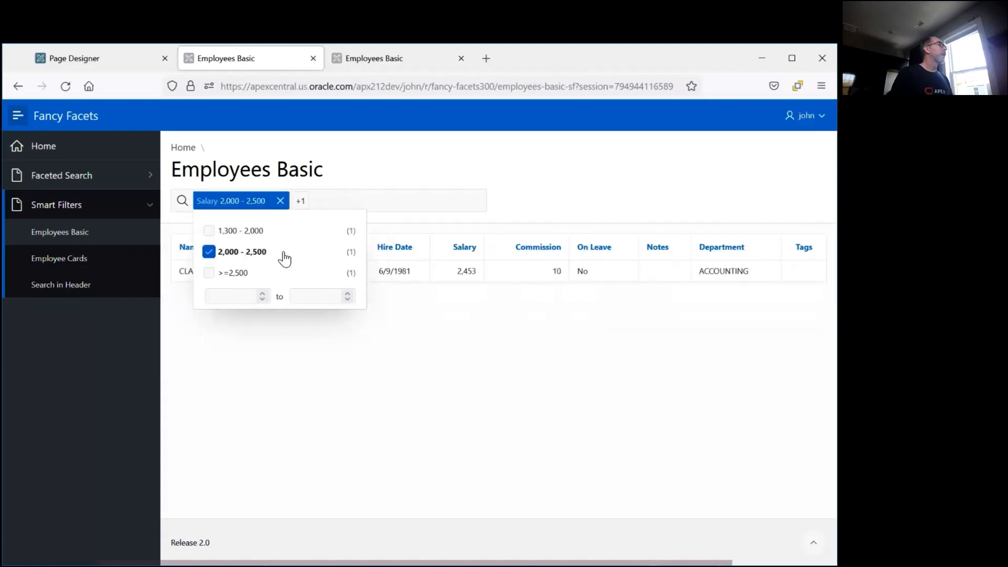
click(351, 199)
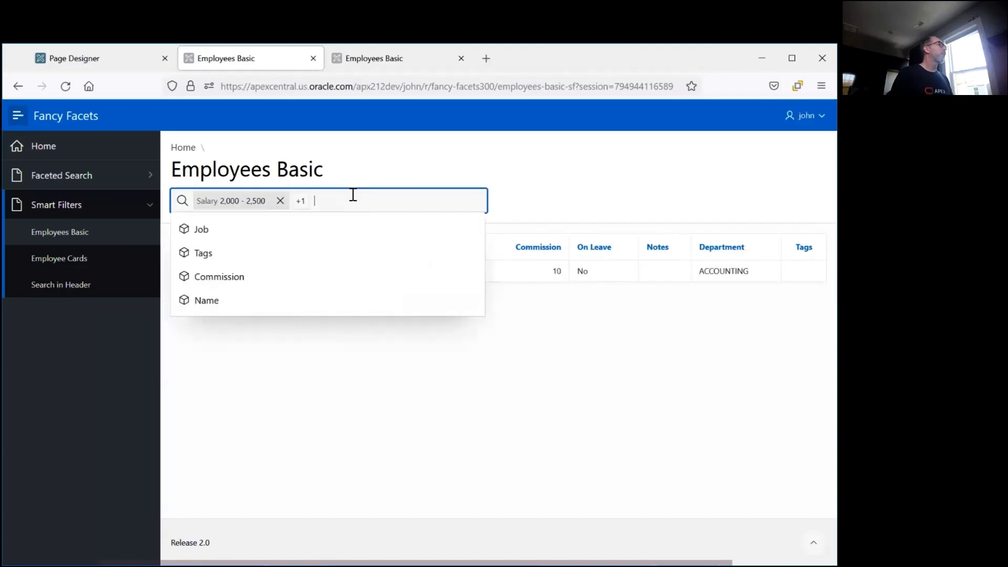
click(531, 191)
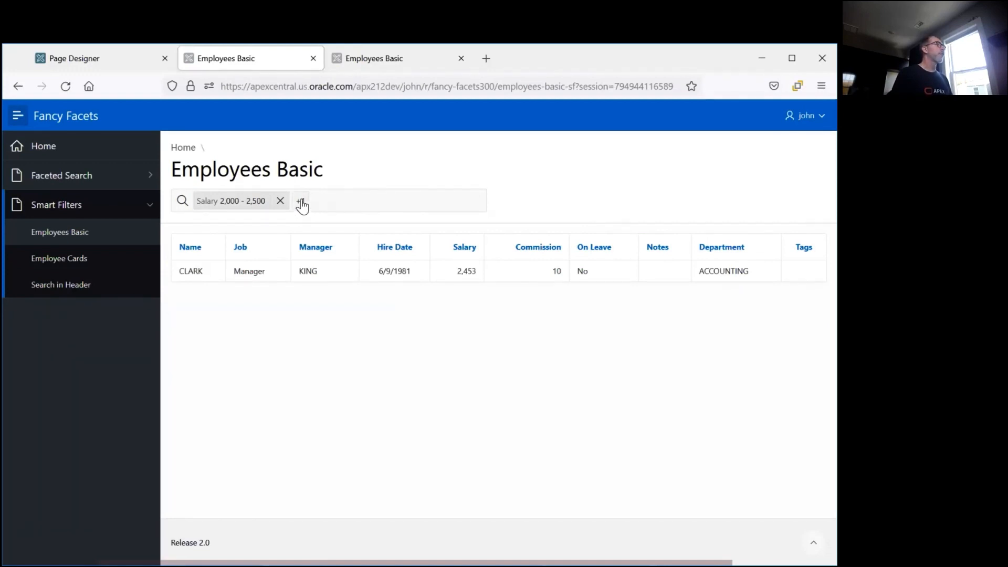
Expand the collapsed filters in the search field, view the Salary ranges, and remove the Salary and Department filters
click(301, 202)
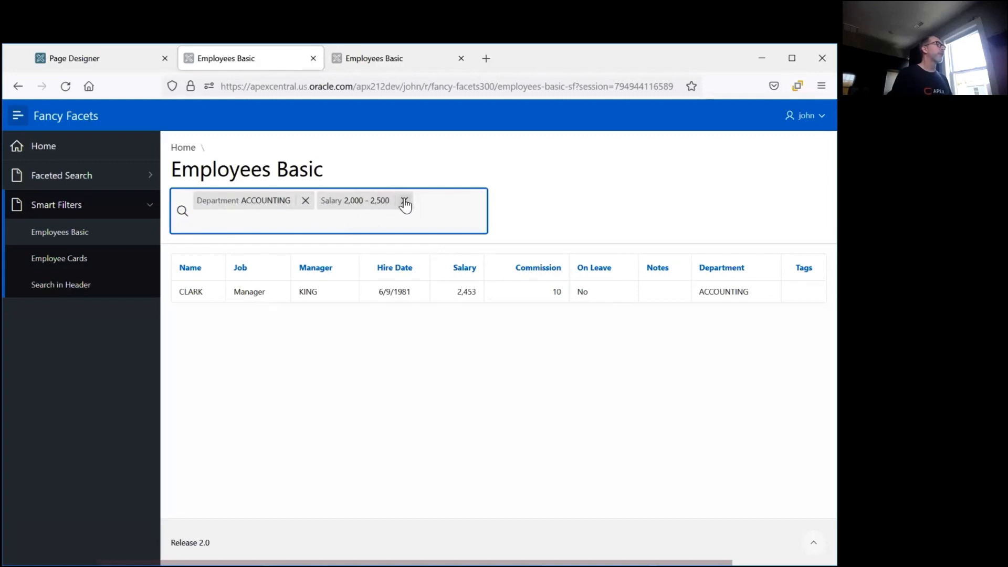
click(342, 203)
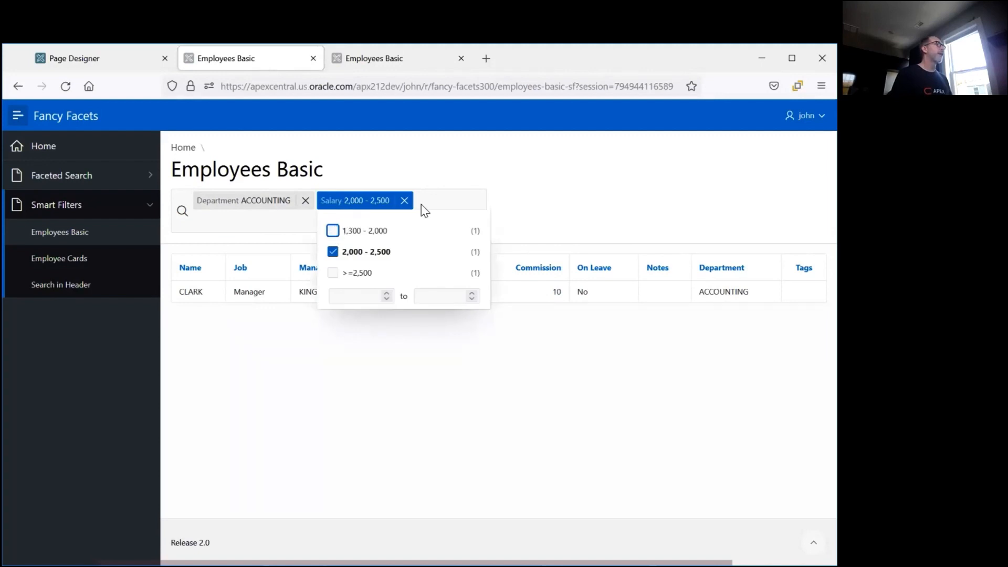
click(408, 203)
click(280, 202)
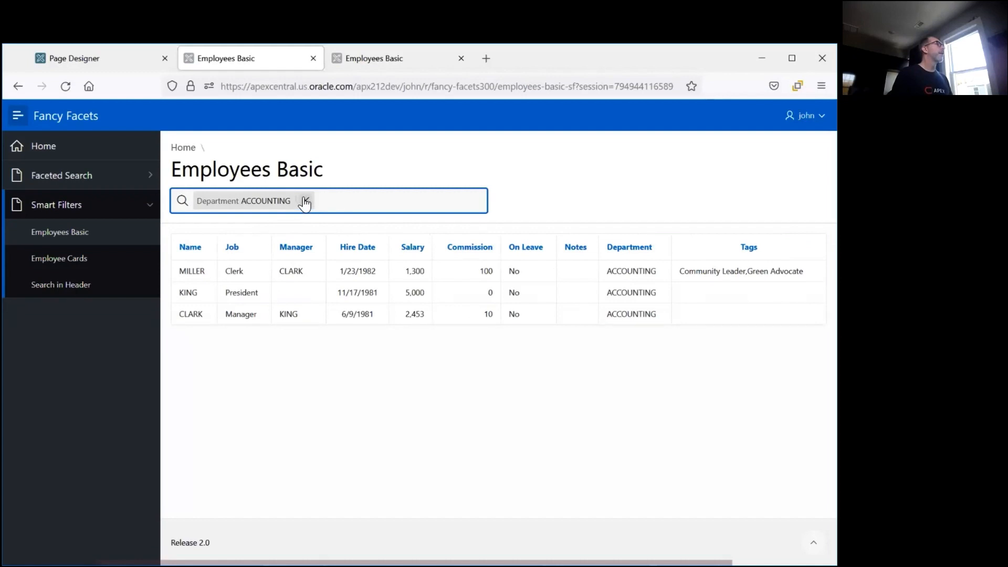
click(369, 203)
key(Escape)
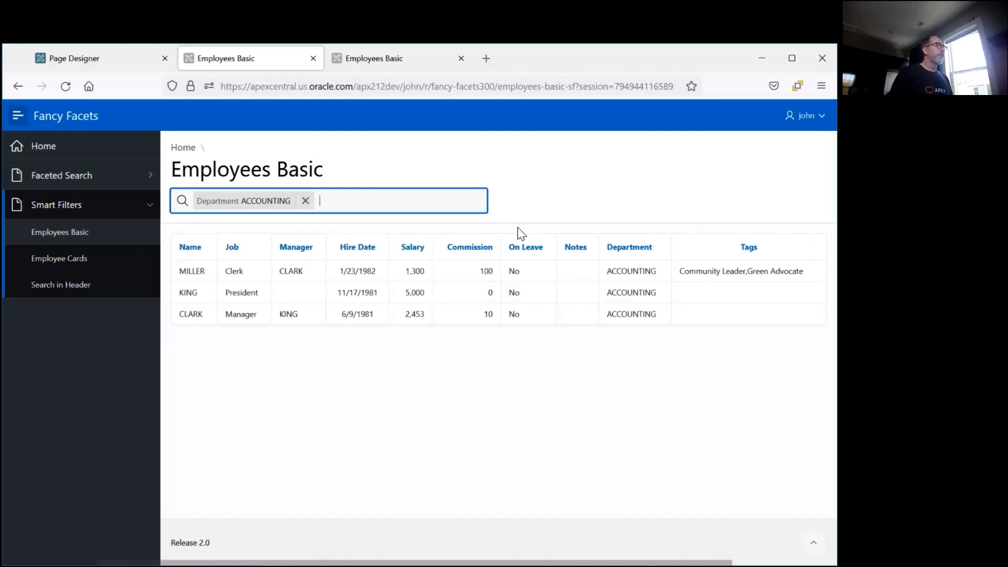
click(306, 200)
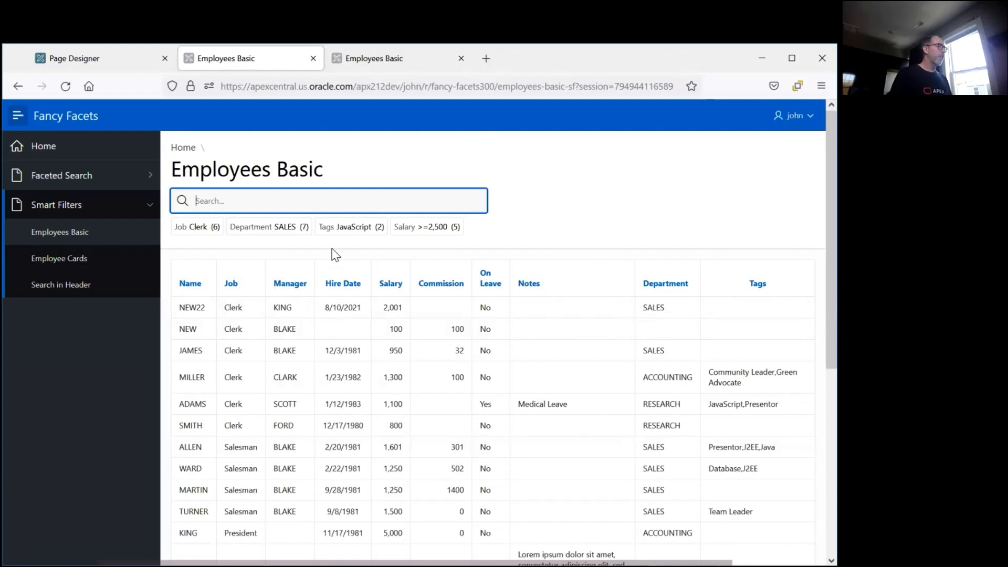
Move the keyboard focus between the search field and the suggestion chips, and back and forth among the chips
key(shift+Tab)
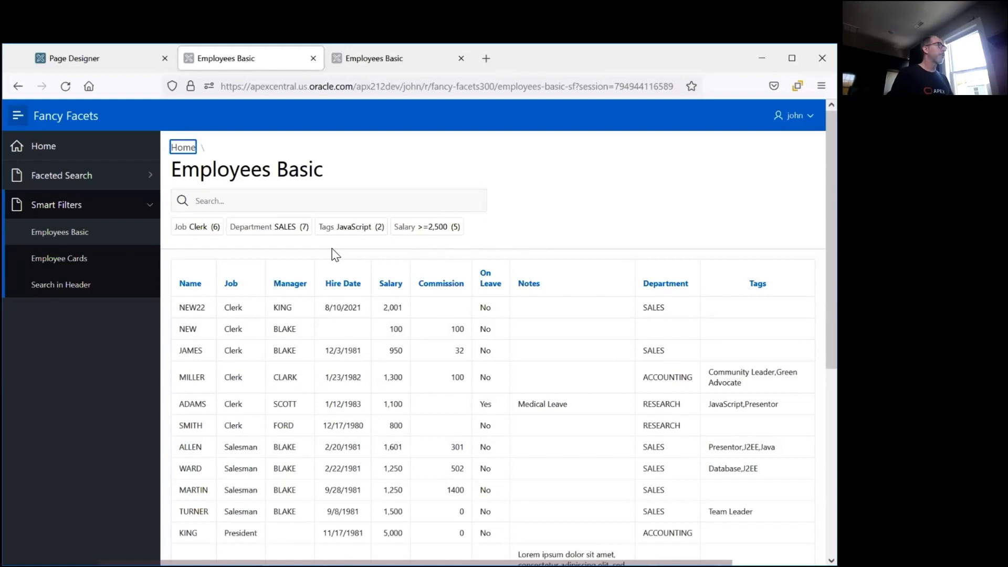
key(Tab)
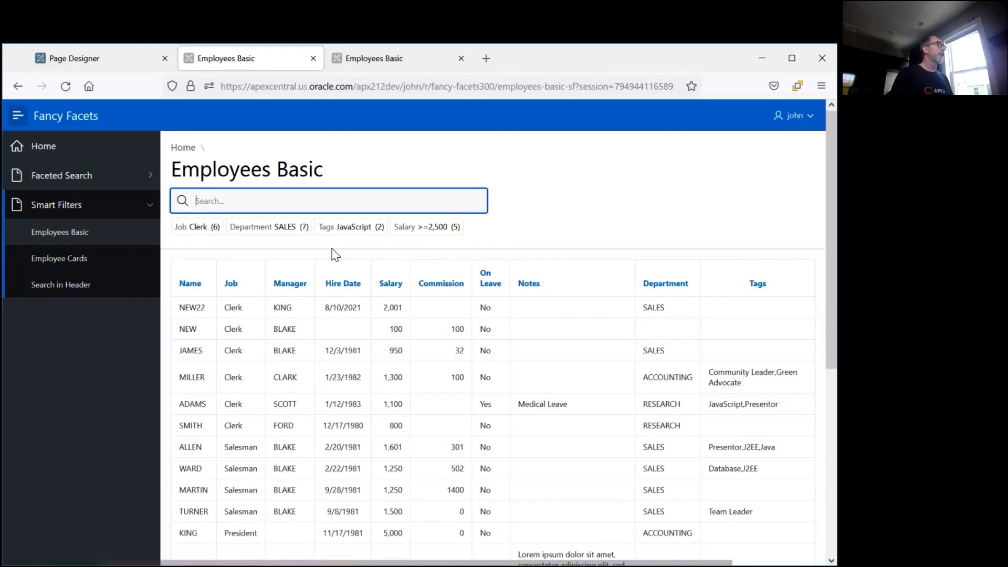
key(Tab)
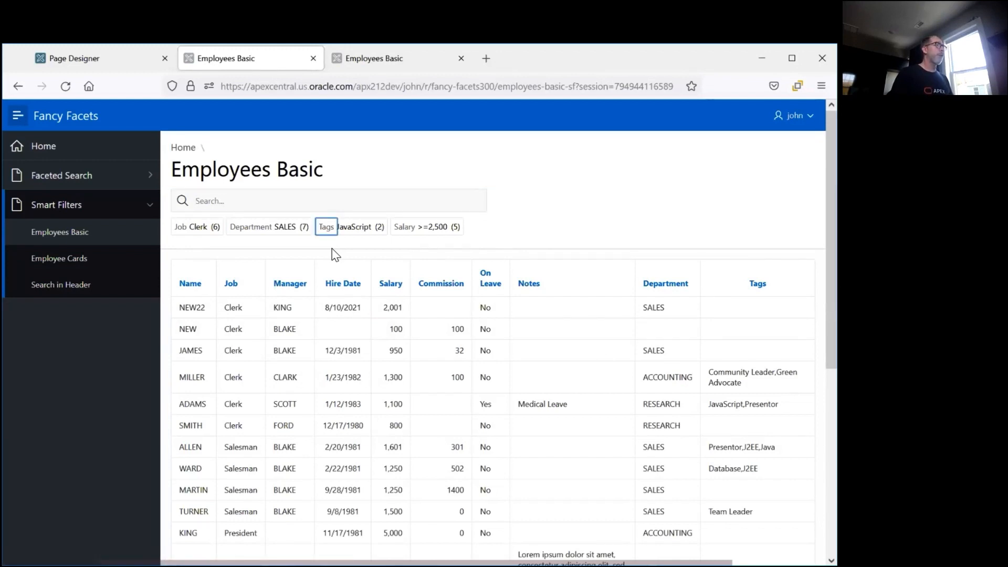
key(Left)
key(Left)
key(Right)
key(Right)
key(Right)
key(Left)
key(Left)
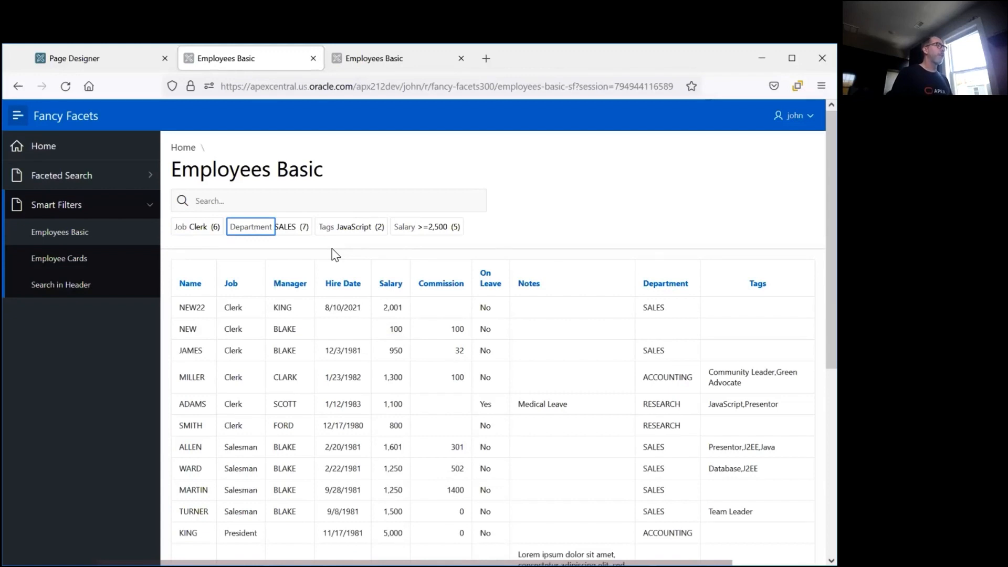
key(Right)
key(Left)
key(Tab)
key(shift+Tab)
key(Tab)
key(shift+Tab)
key(Left)
key(Right)
key(Right)
key(Right)
key(Left)
key(Left)
Choose the Job filter from the search field's suggestions and filter the employees by Manager
click(324, 199)
key(Escape)
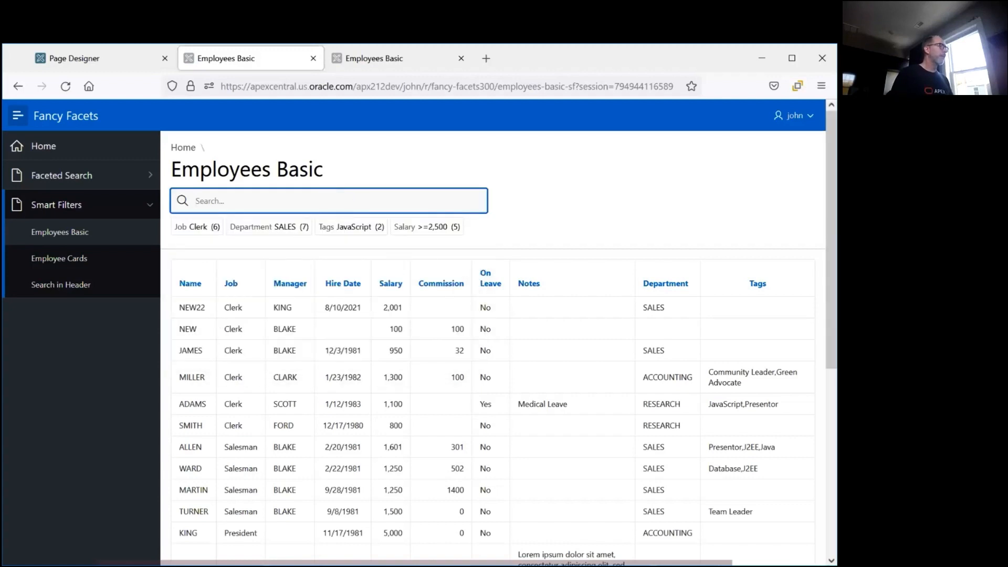
key(Down)
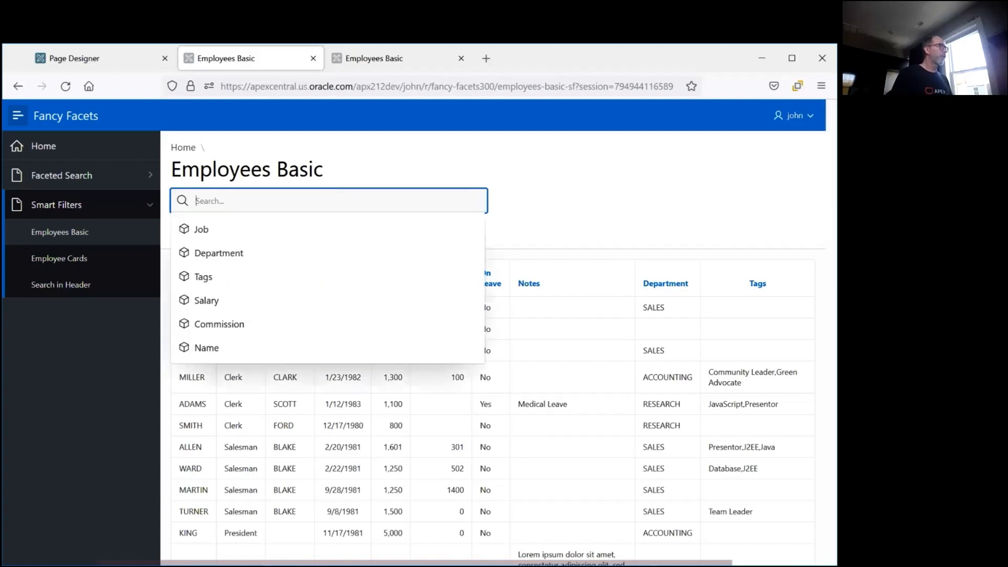
key(Down)
key(Return)
key(Down)
key(Down)
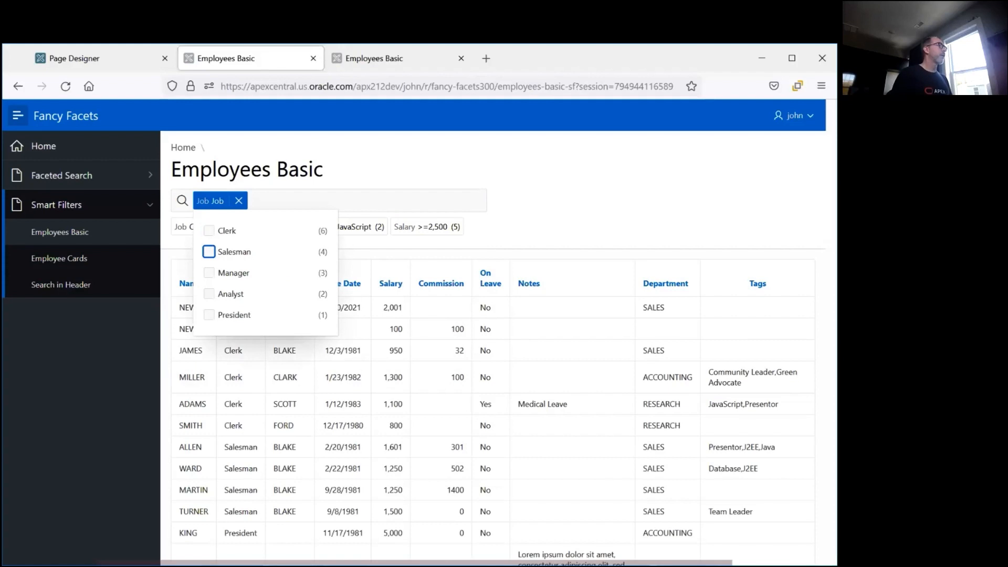
key(Up)
key(Down)
key(space)
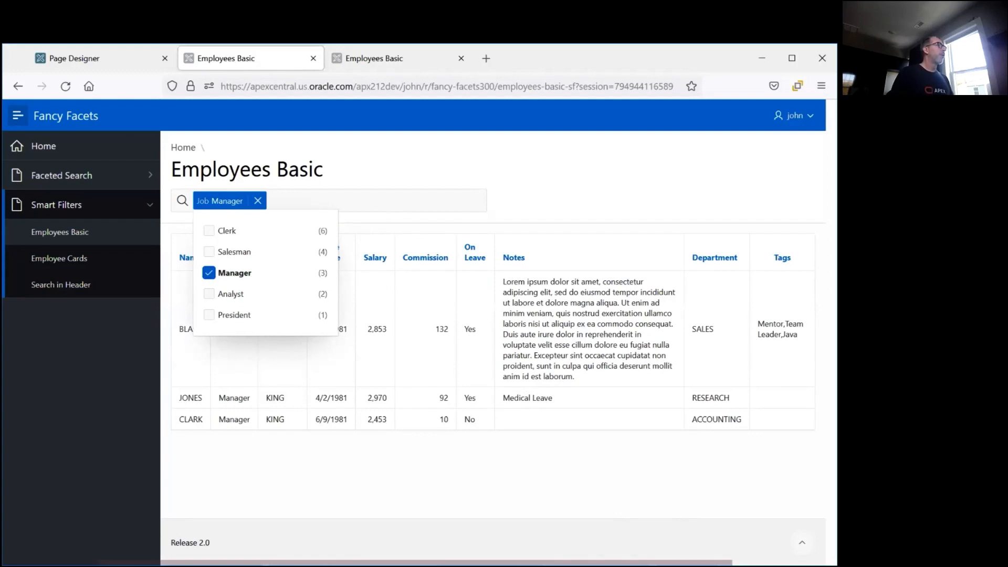
click(405, 208)
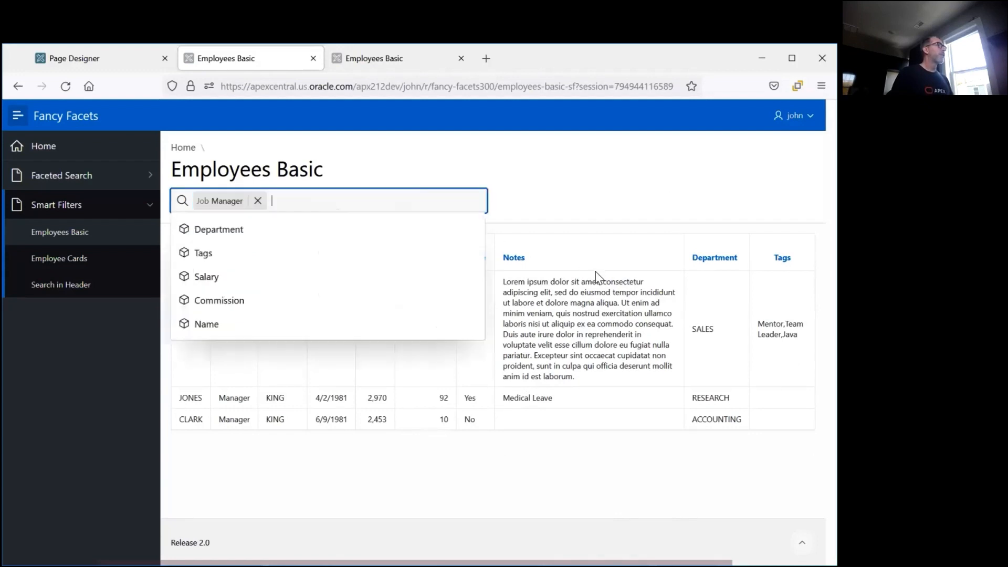
click(565, 204)
Select the Job Manager filter within the search field, view its value list, and remove the filter
click(432, 207)
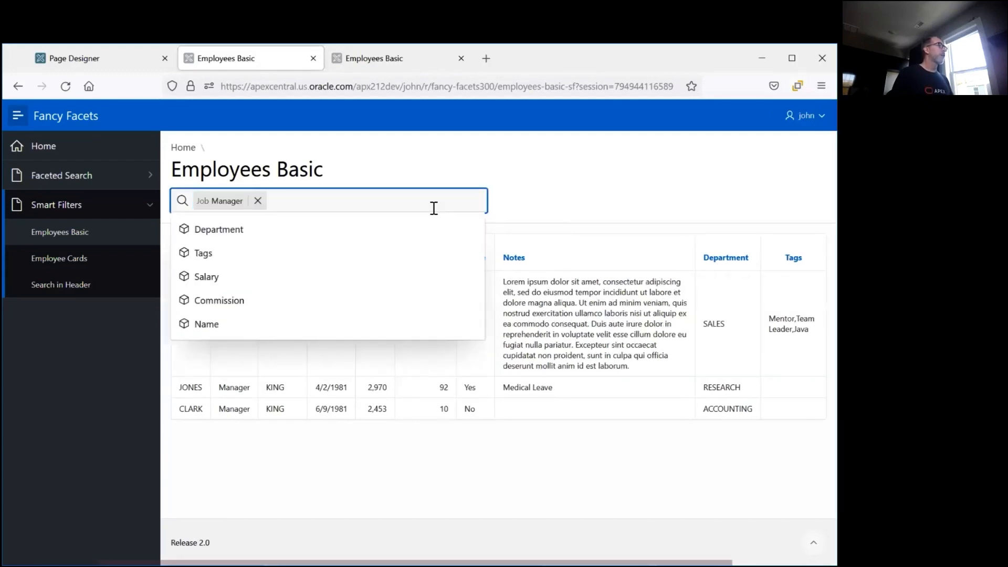
key(Escape)
key(Left)
key(Right)
key(Left)
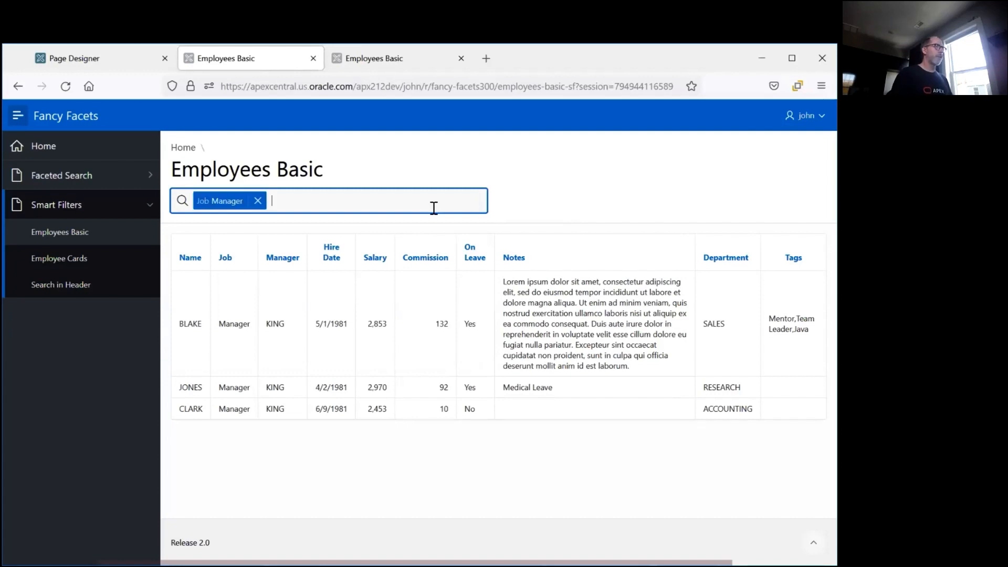
key(Right)
key(Down)
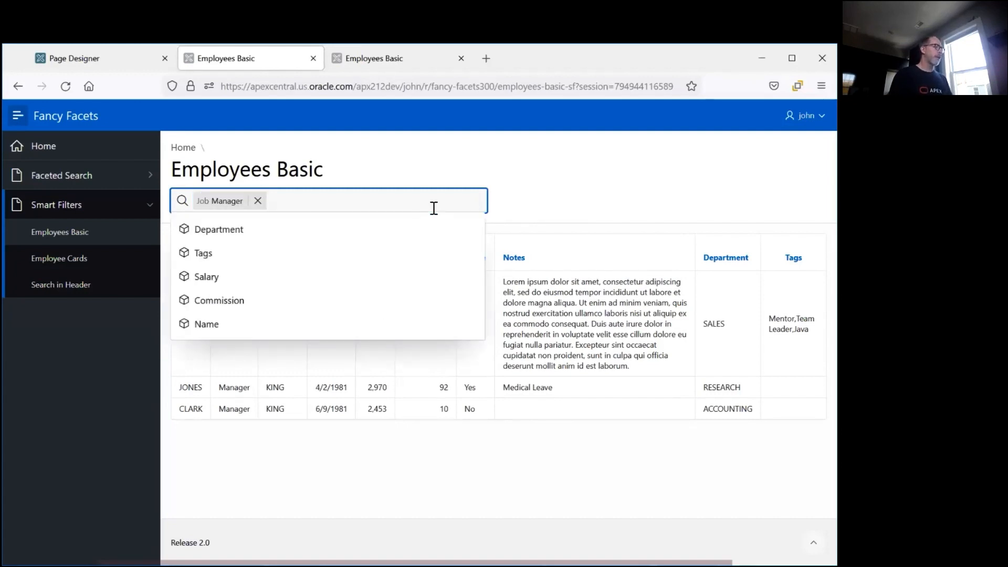
key(Escape)
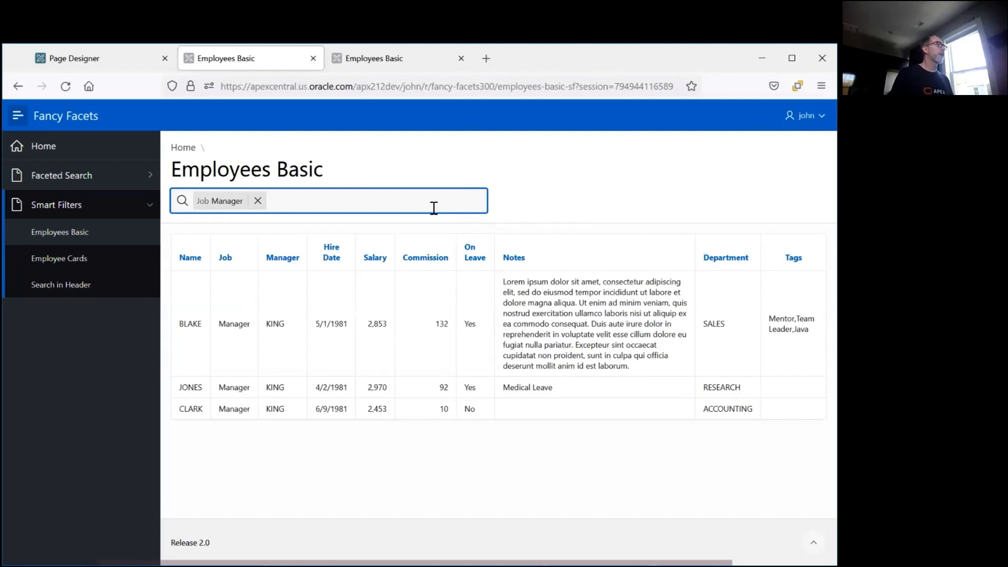
key(Left)
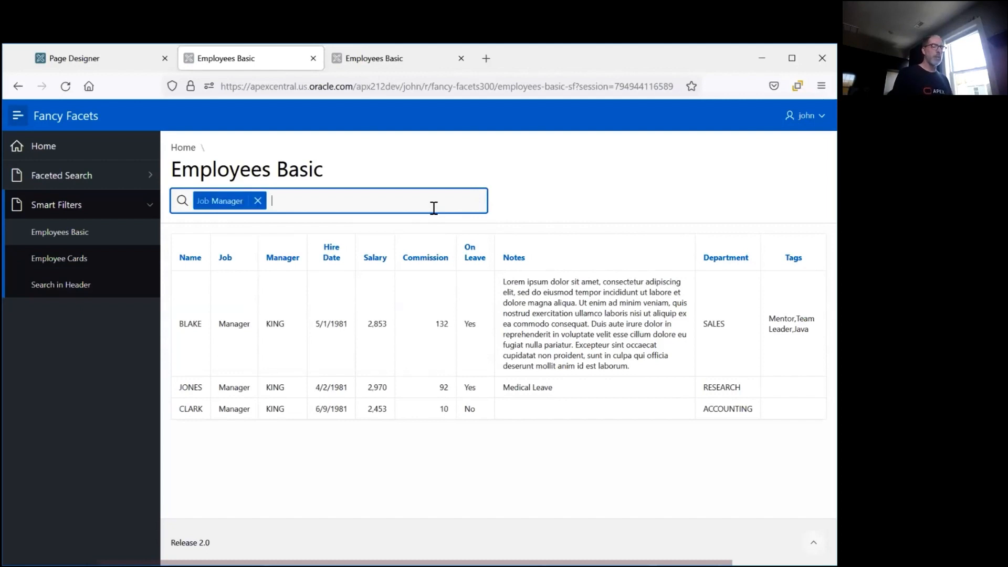
key(Return)
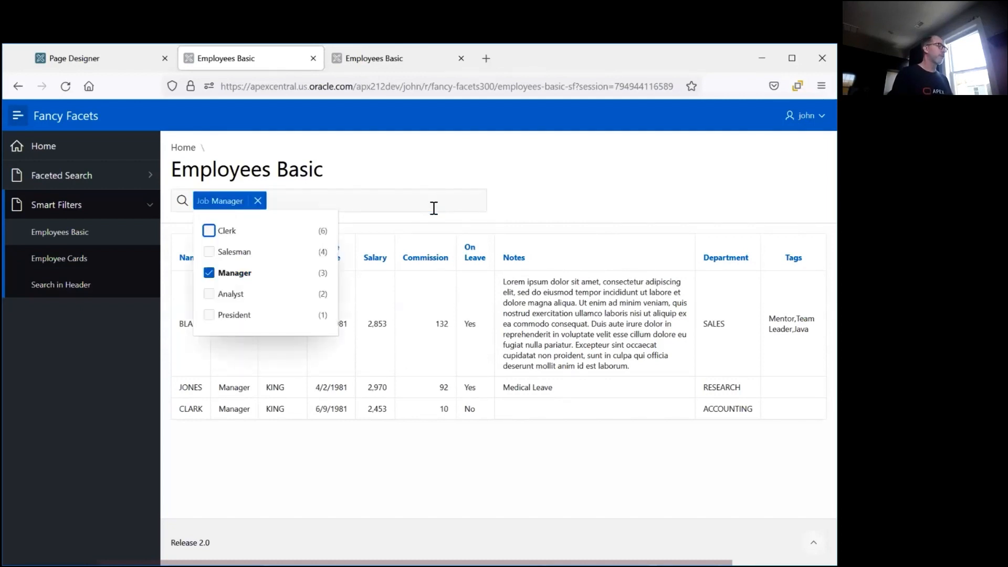
key(Escape)
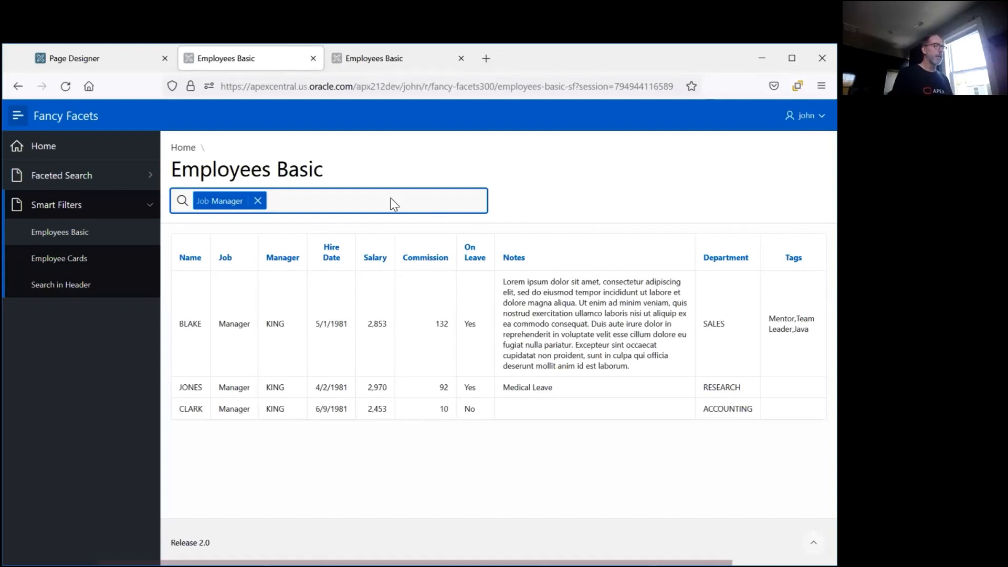
key(BackSpace)
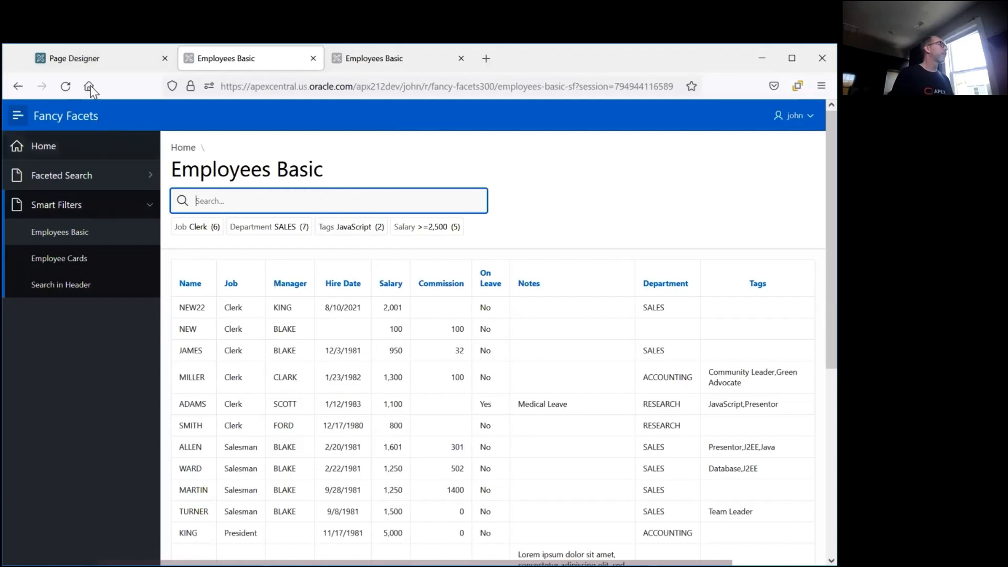
Open page 20 in Page Designer and view the filter types available for P20_JOB
mouse_move(208, 563)
click(282, 561)
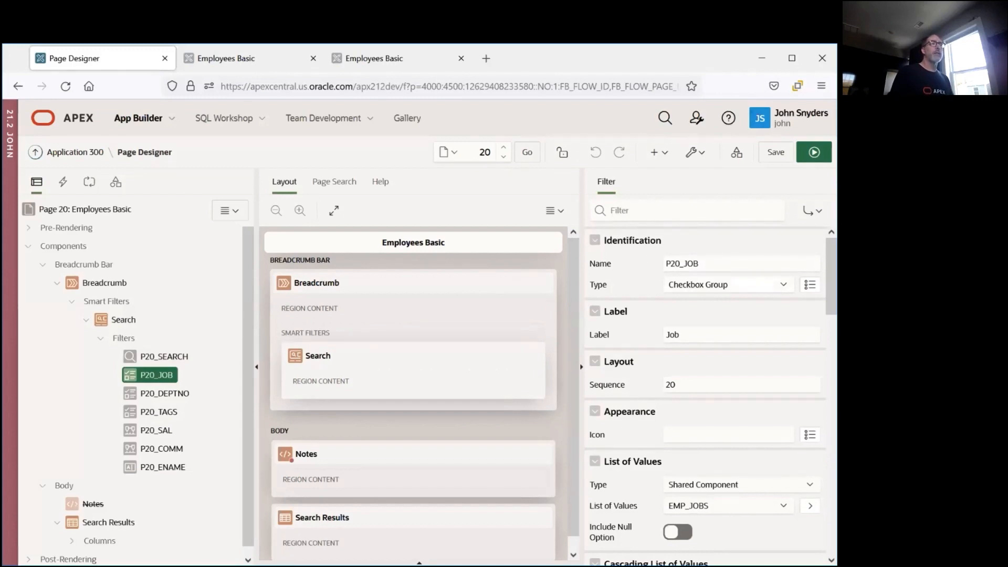
click(729, 284)
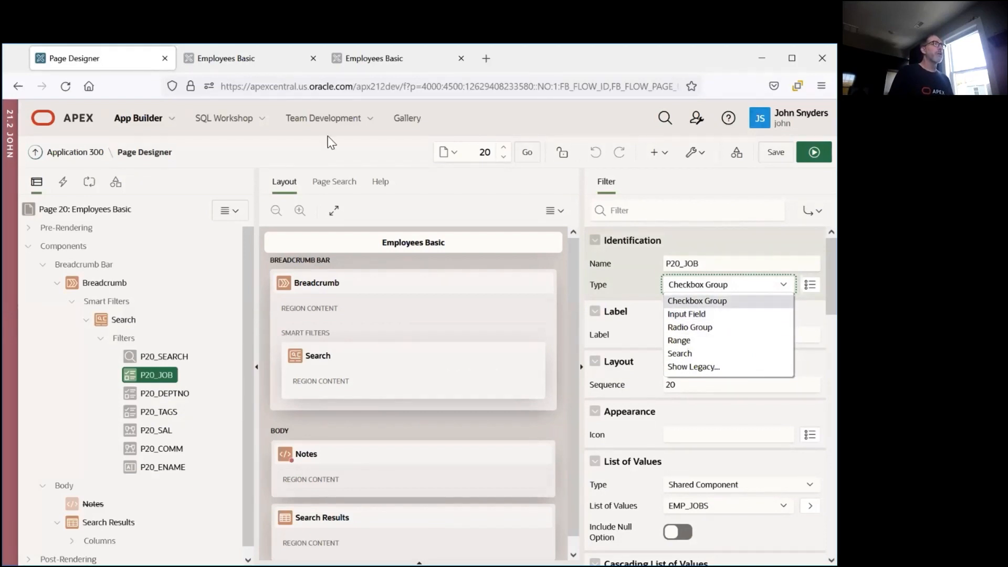
Switch back to the running Employees Basic page and view the values offered by the Department suggestion
click(246, 62)
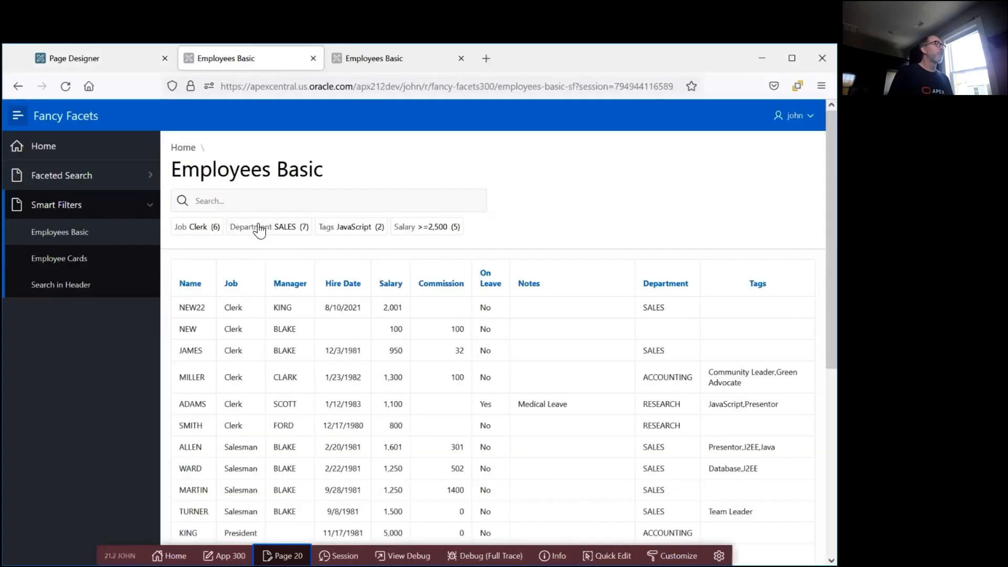
click(243, 226)
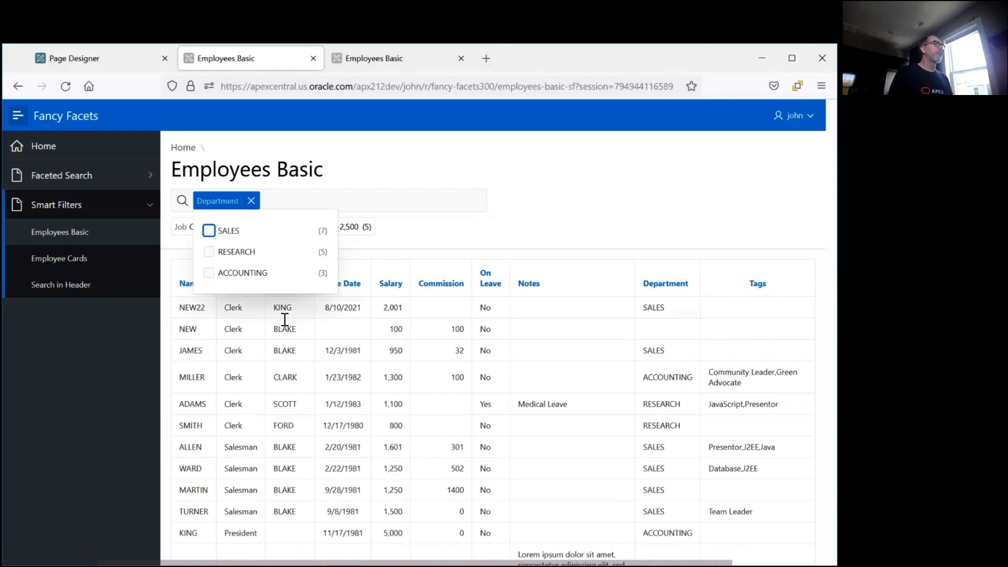
click(509, 223)
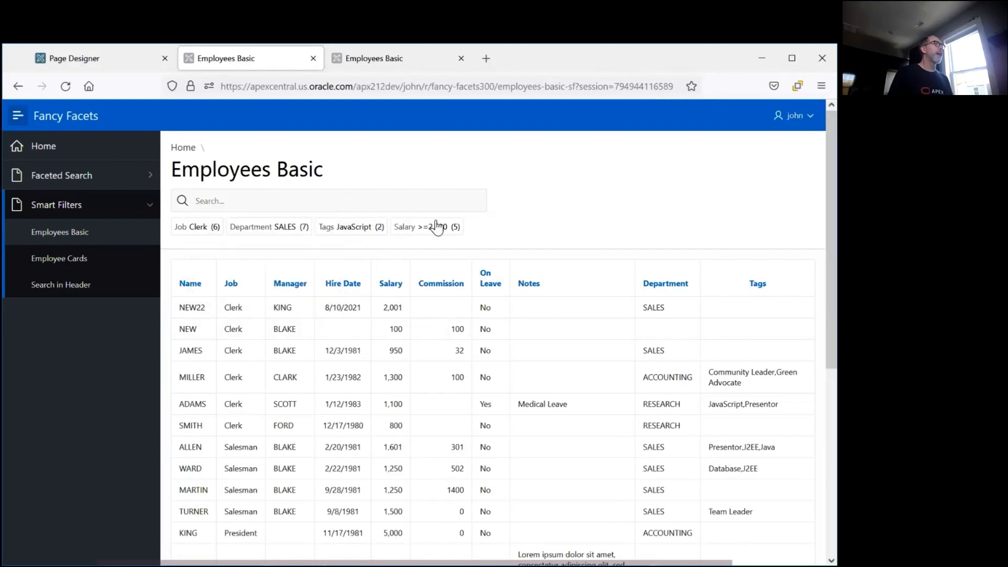
Return to Page Designer and examine the Identification, List Entries and Suggestions settings of the P20_JOB filter
click(94, 61)
click(671, 288)
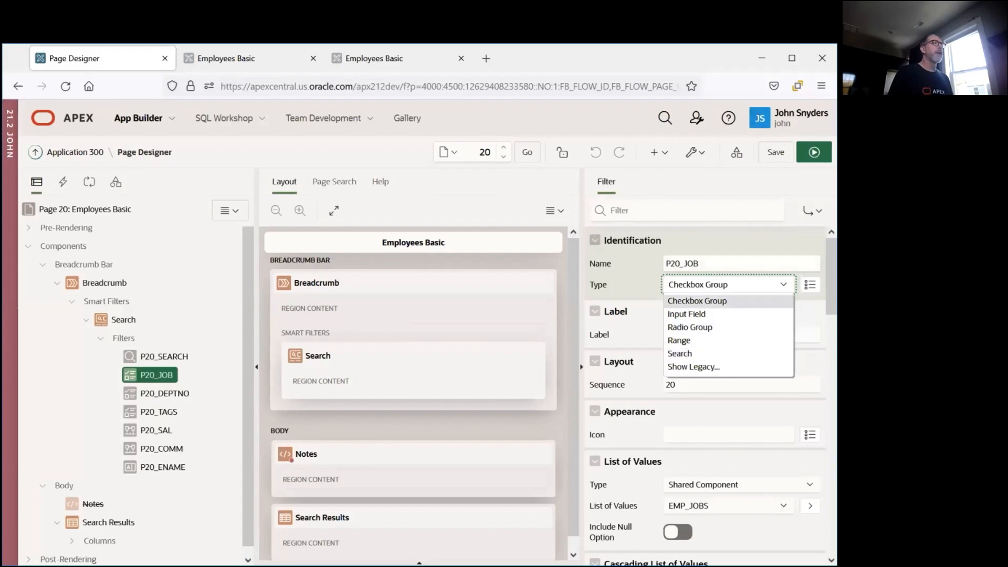
click(709, 264)
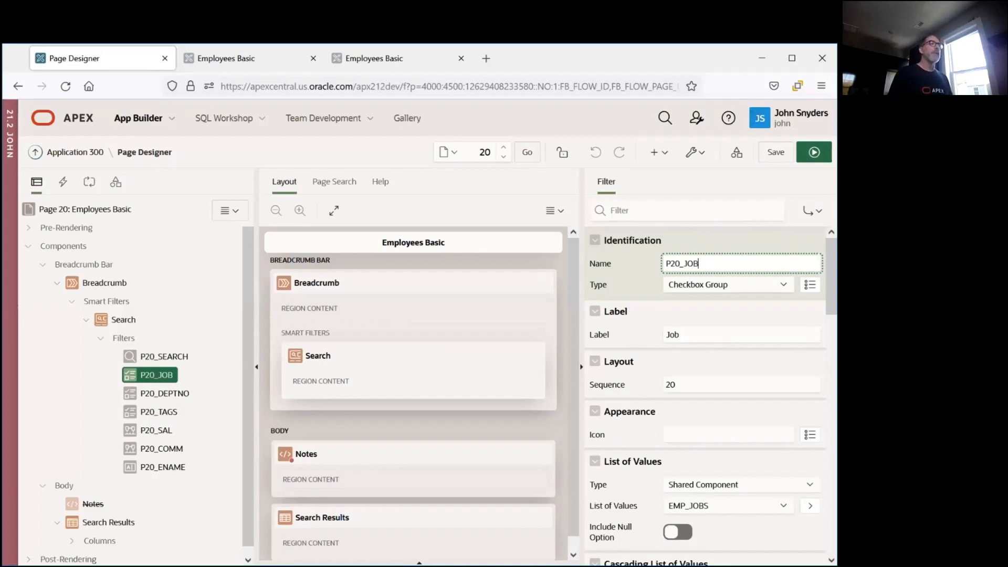
scroll(706, 368, down, 3)
scroll(610, 250, down, 4)
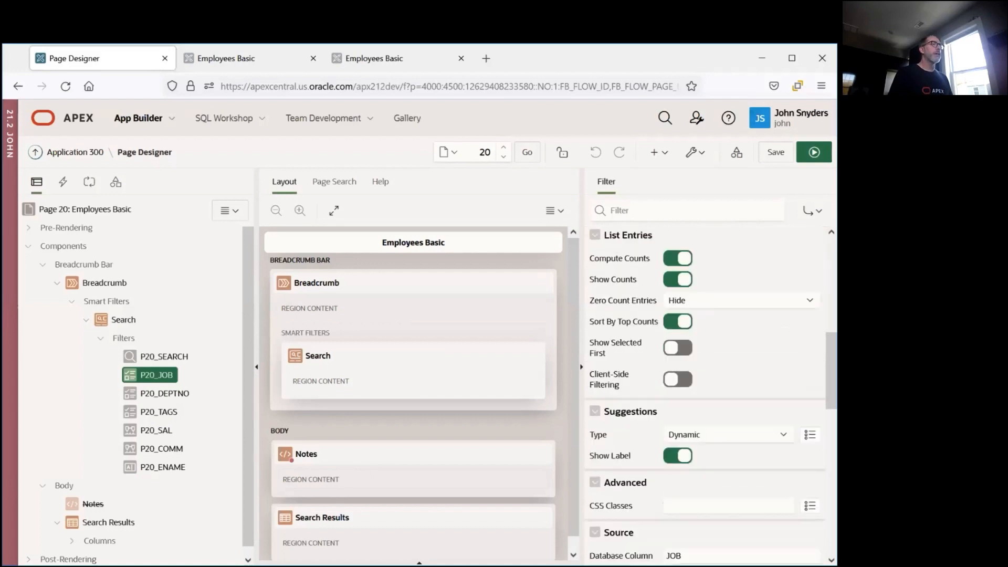
scroll(620, 276, up, 1)
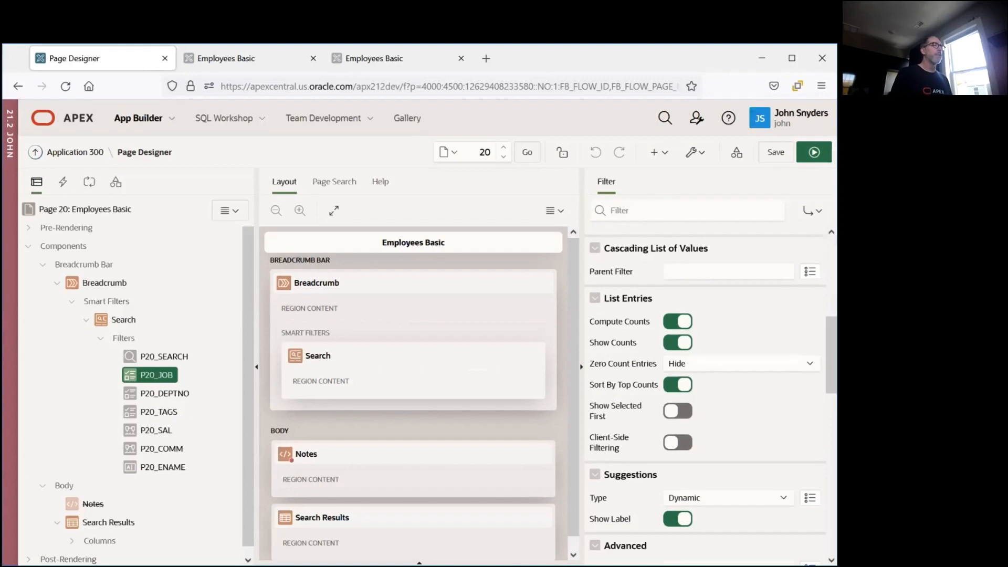
scroll(706, 394, down, 3)
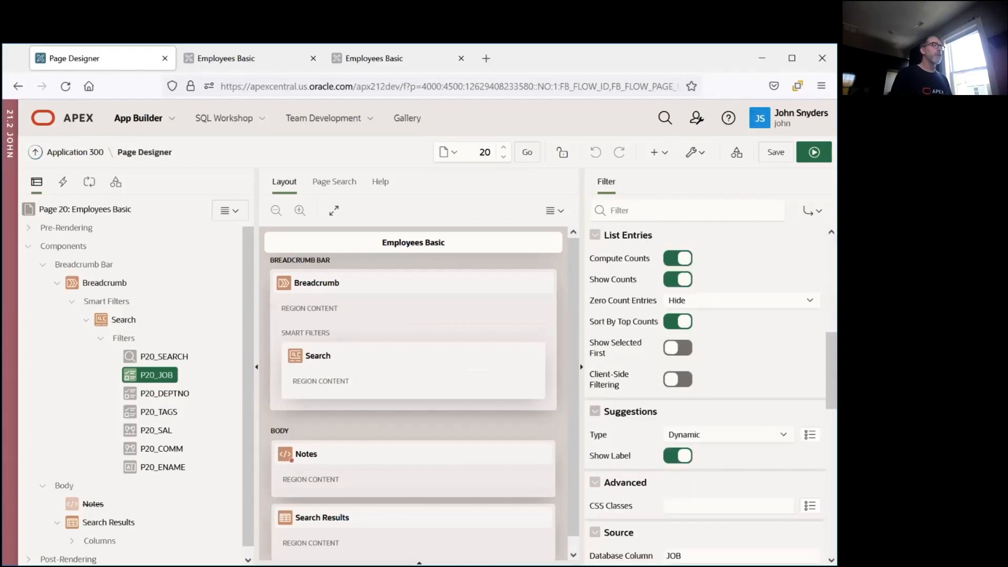
scroll(706, 394, up, 4)
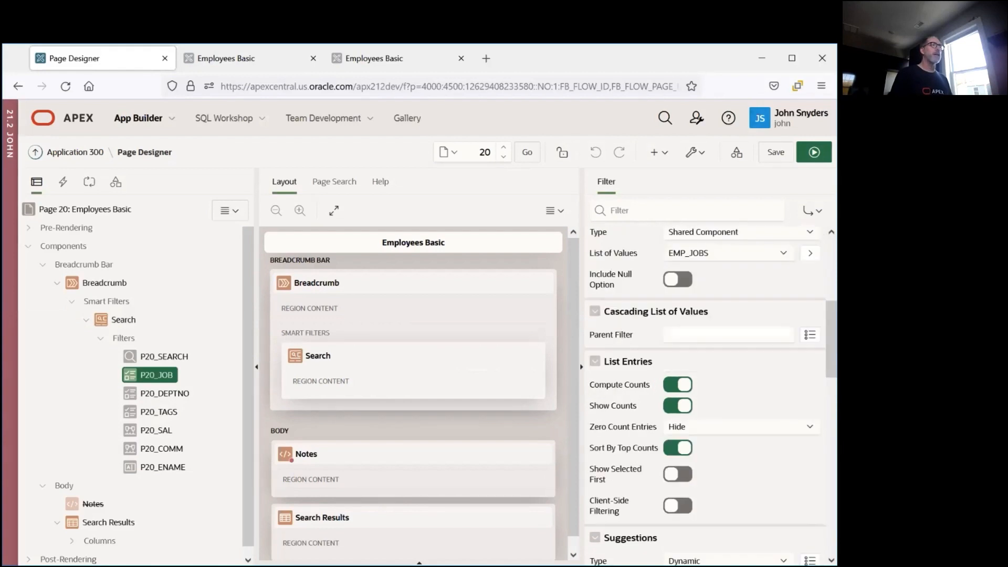
Examine the Source, Multiple Values, Default, Depending On and Server-side Condition settings of P20_JOB
scroll(706, 394, down, 8)
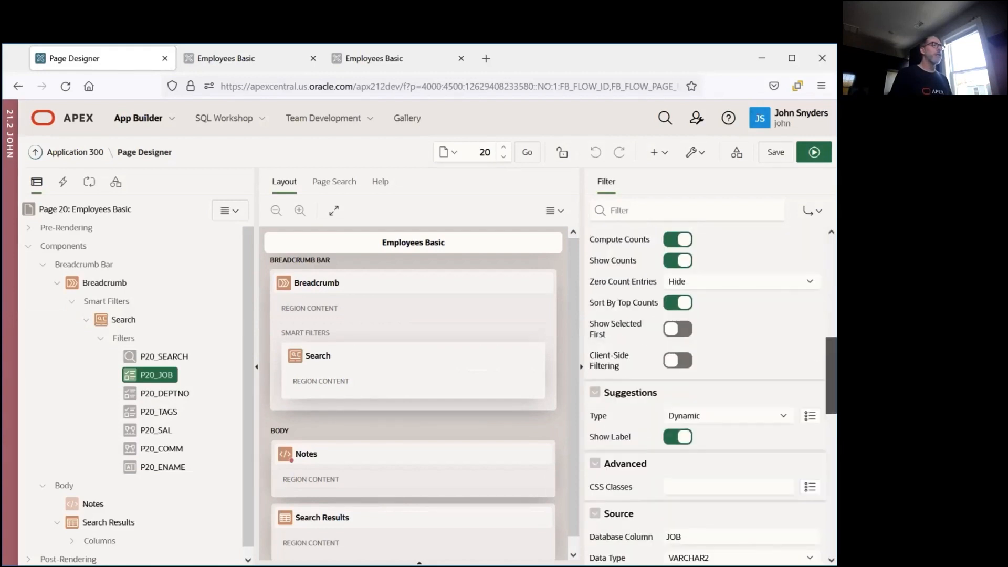
drag(831, 427, 831, 434)
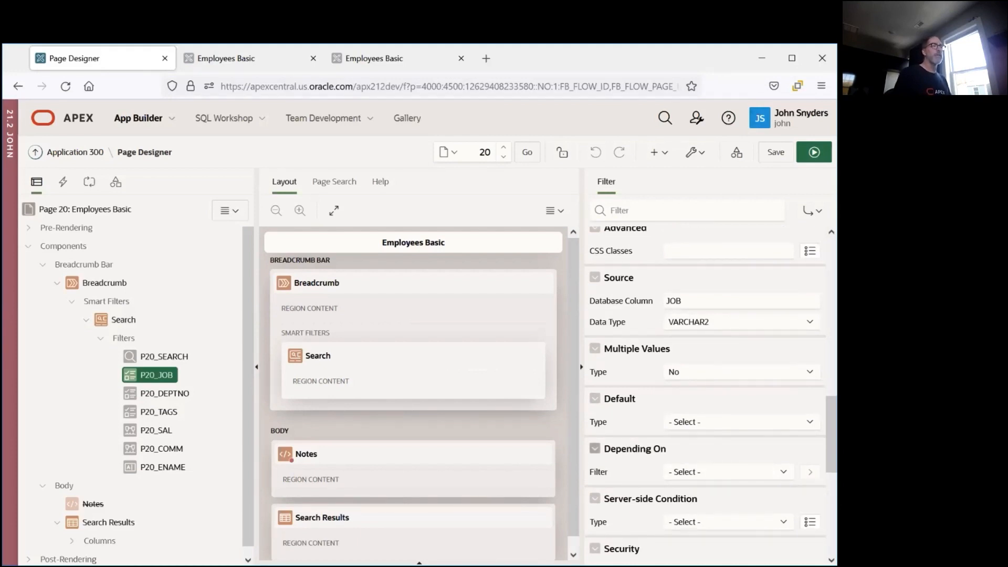
scroll(832, 436, down, 1)
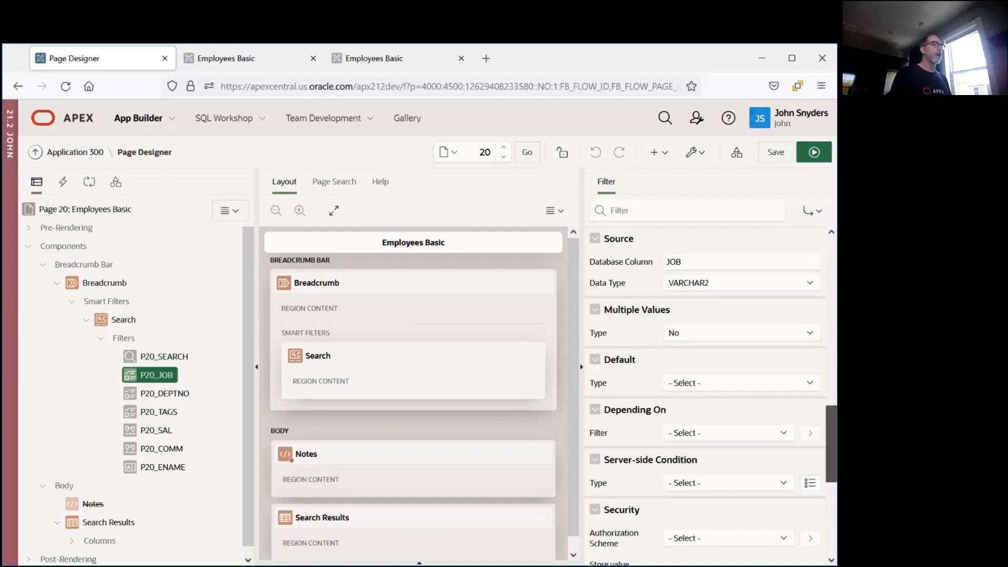
scroll(709, 393, up, 5)
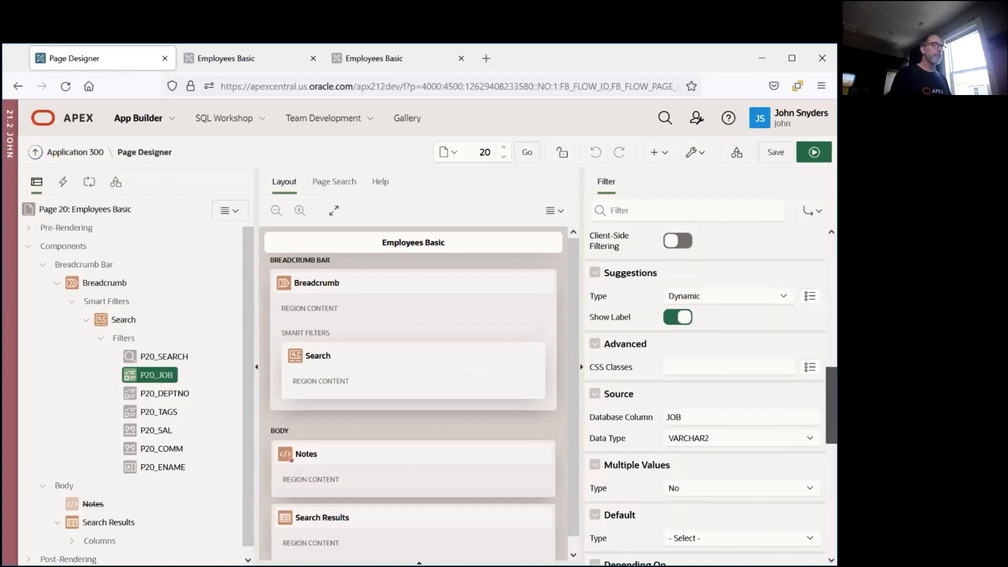
Switch to the running Employees Basic page, filter by the tags JavaScript and APEX, and remove the Tags filter
click(259, 59)
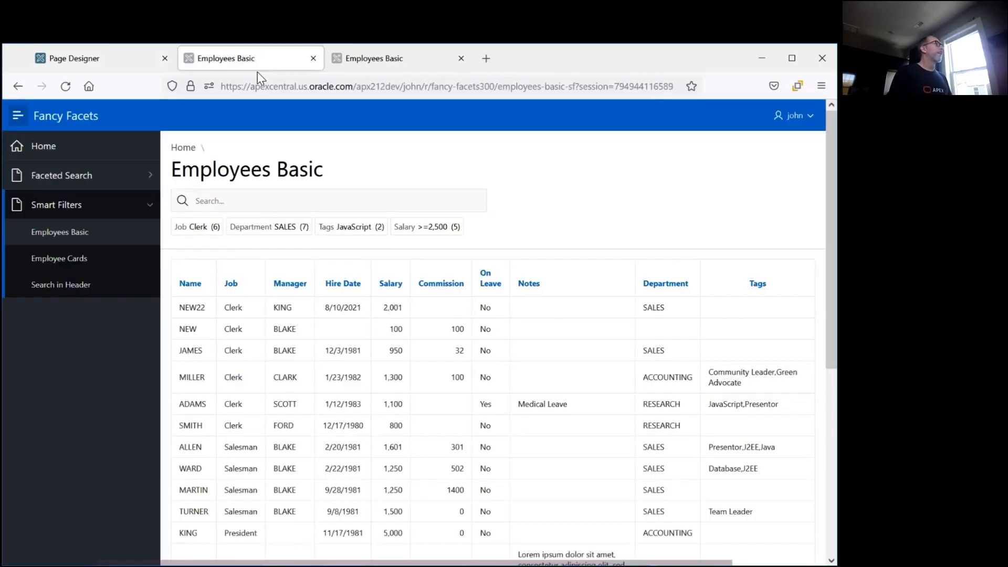
click(327, 229)
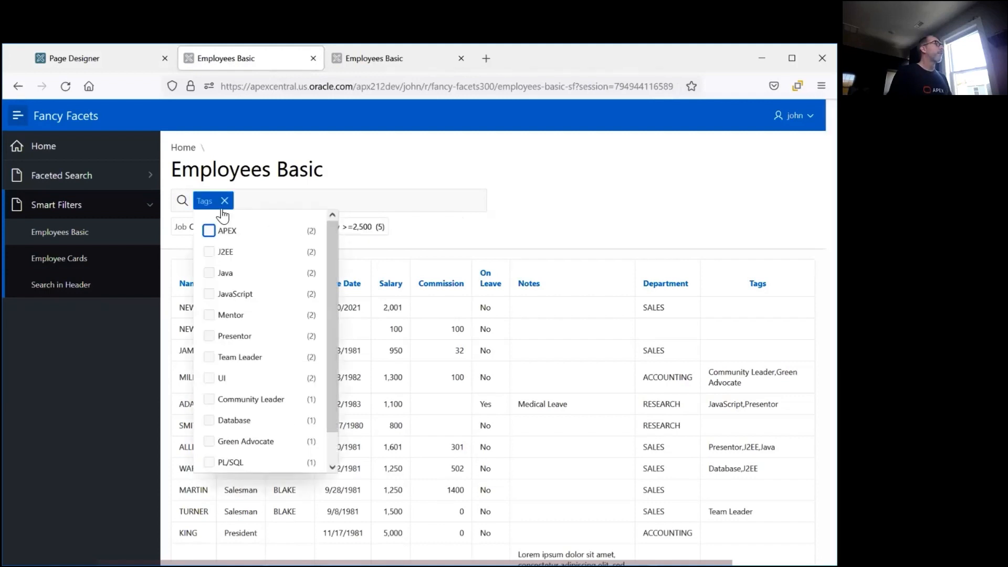
click(210, 294)
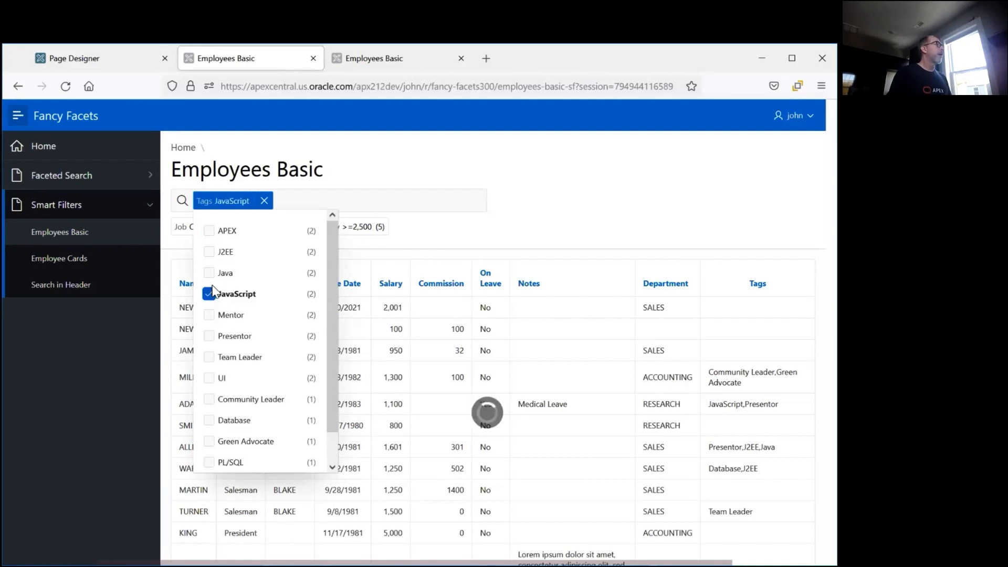
click(210, 231)
click(282, 201)
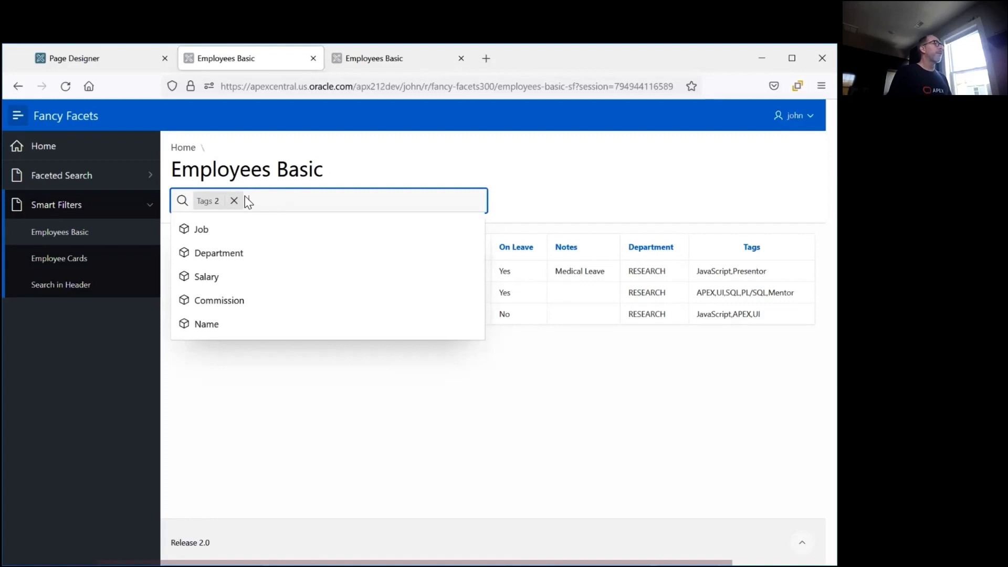
click(235, 201)
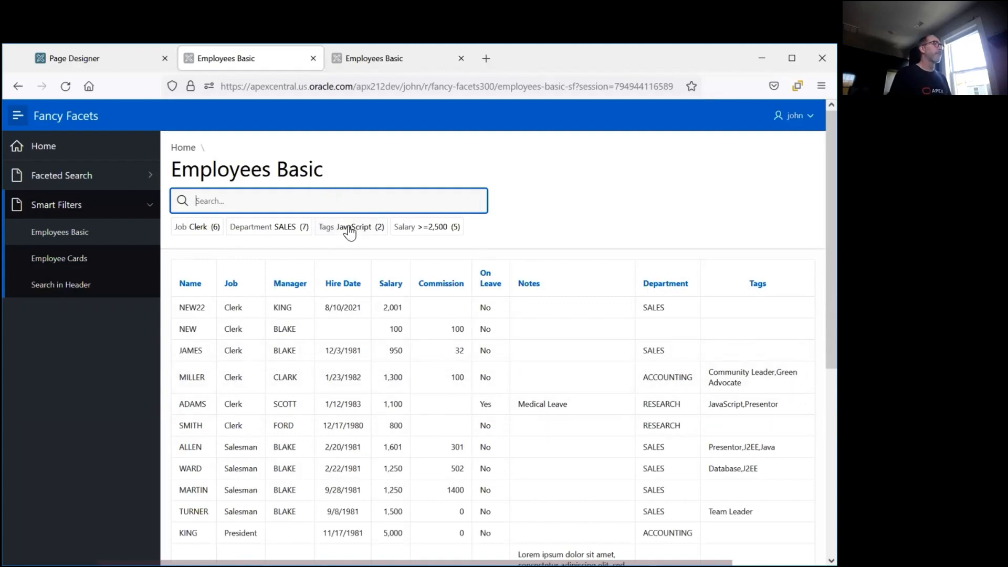
Start from the Tags suggestion and filter the employees by APEX, Java and JavaScript
click(327, 229)
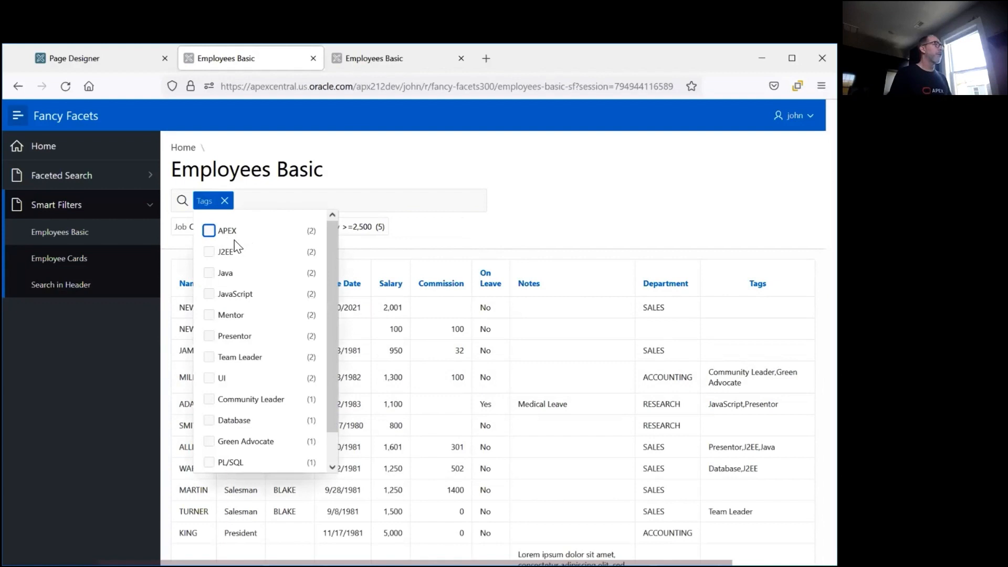
click(209, 231)
click(210, 274)
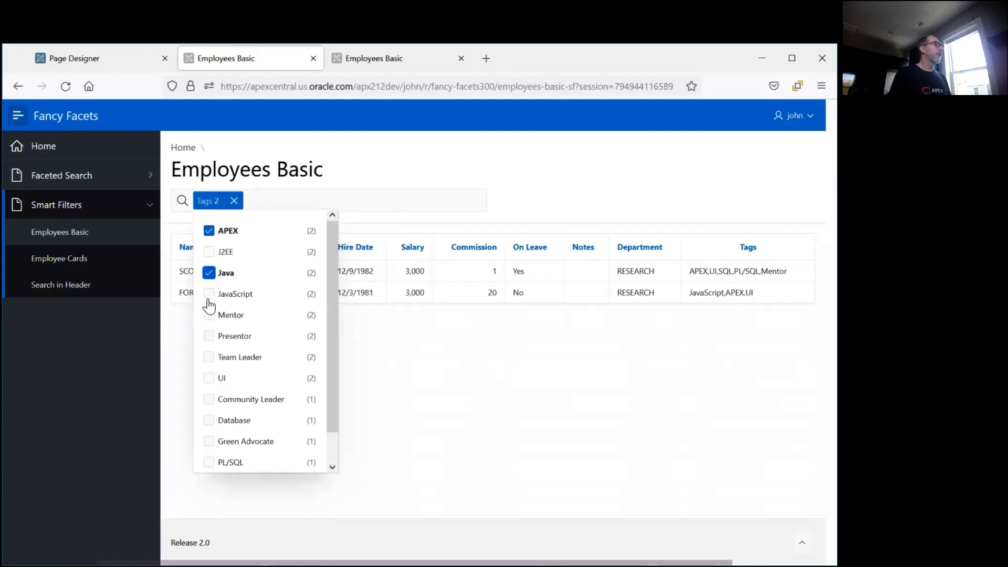
click(209, 294)
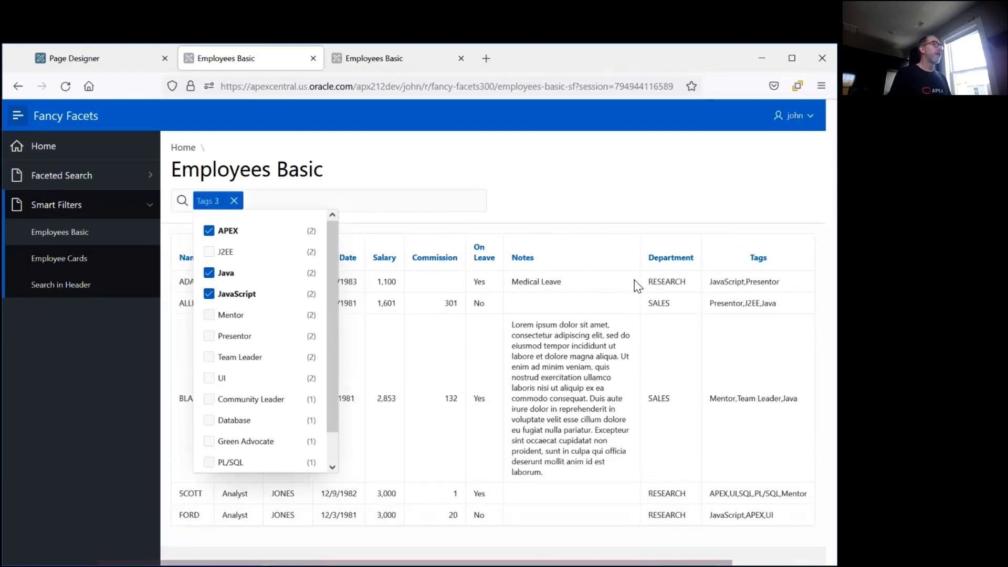
click(625, 199)
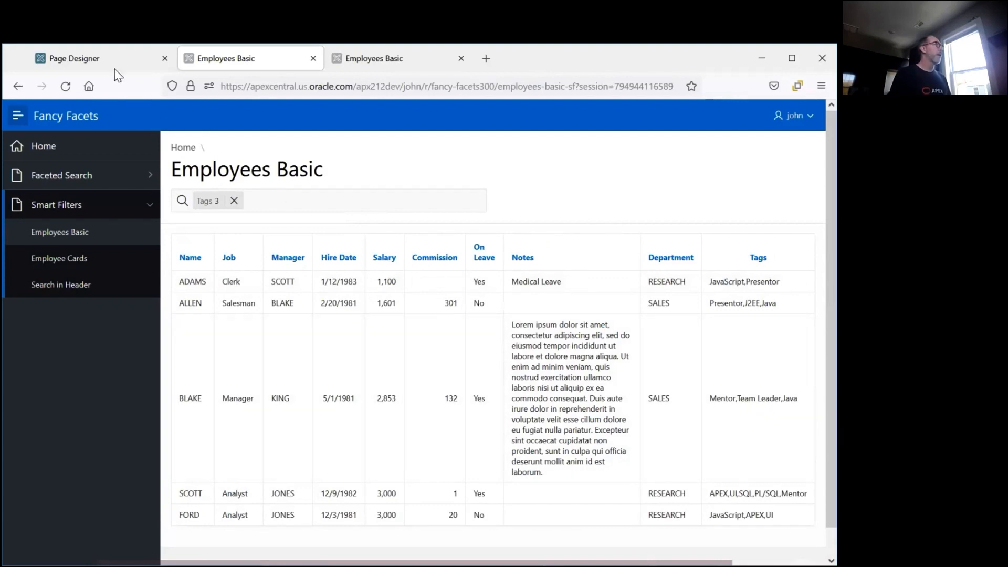
Return to Page Designer, select the P20_TAGS filter and view the type options offered under Multiple Values
click(103, 59)
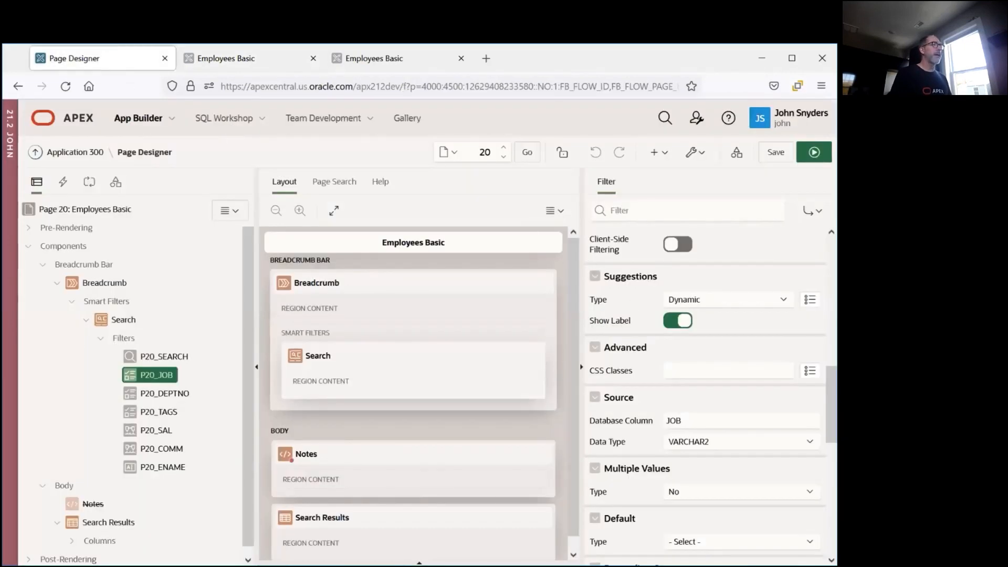
scroll(706, 399, down, 4)
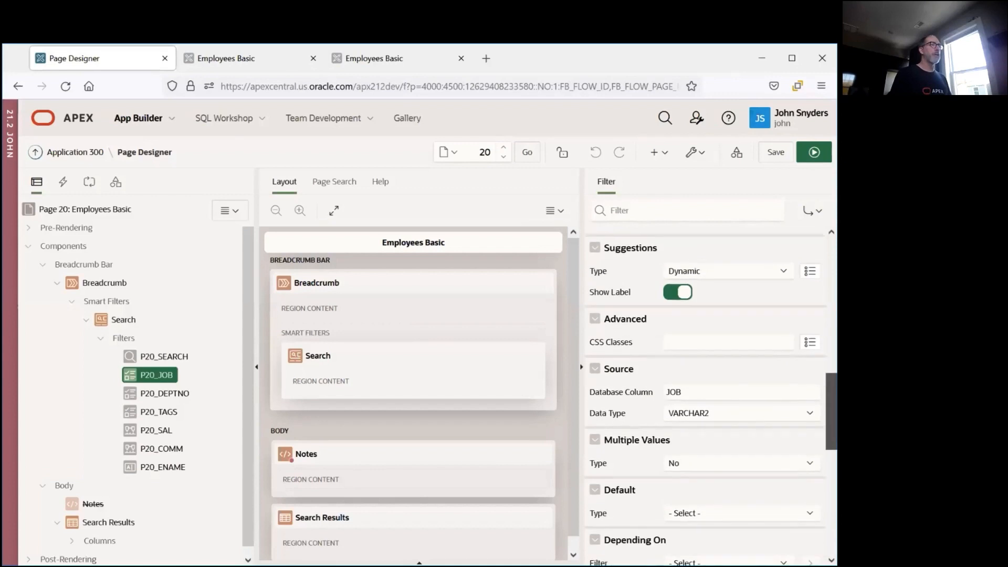
drag(831, 431, 831, 435)
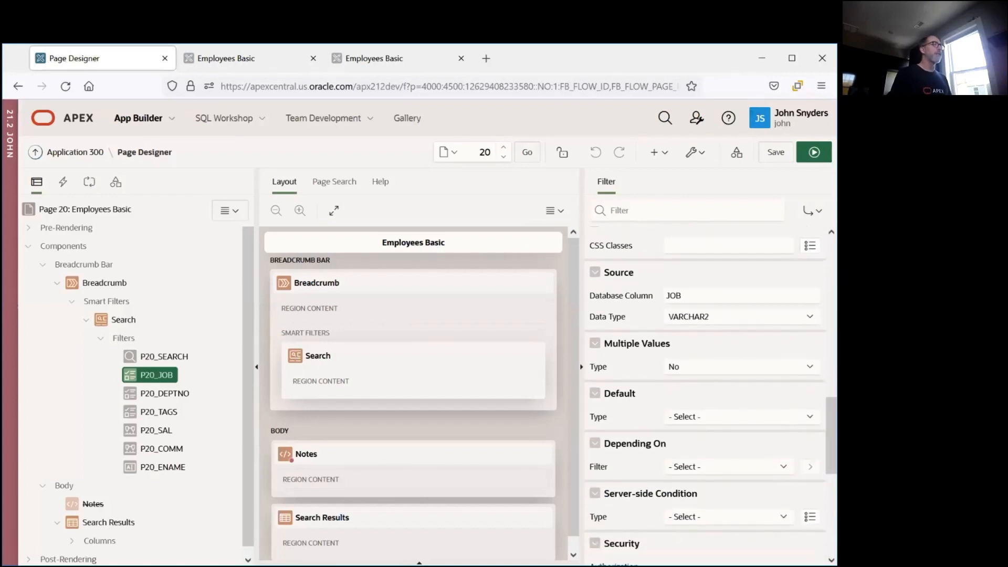
click(155, 412)
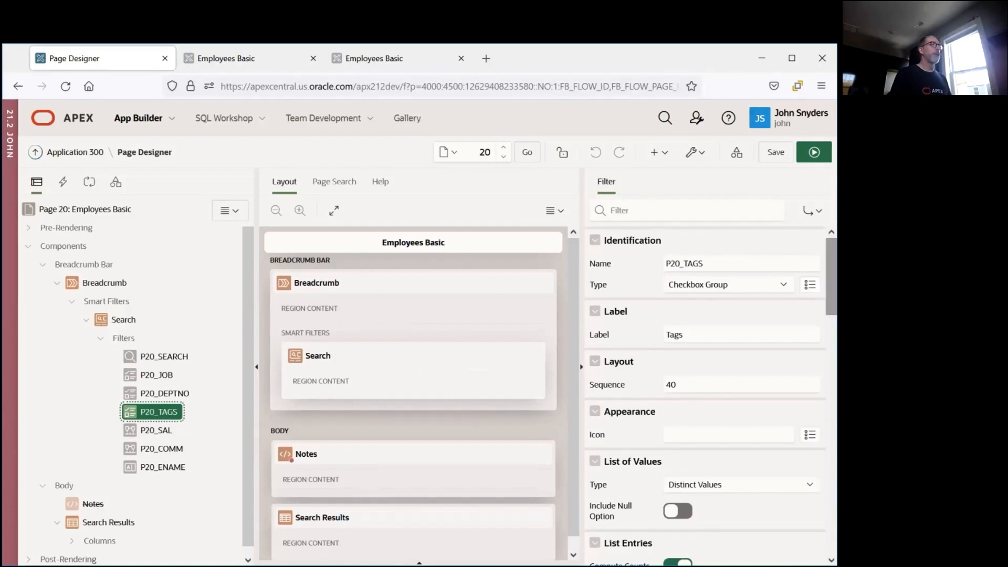
drag(831, 279, 832, 415)
click(742, 396)
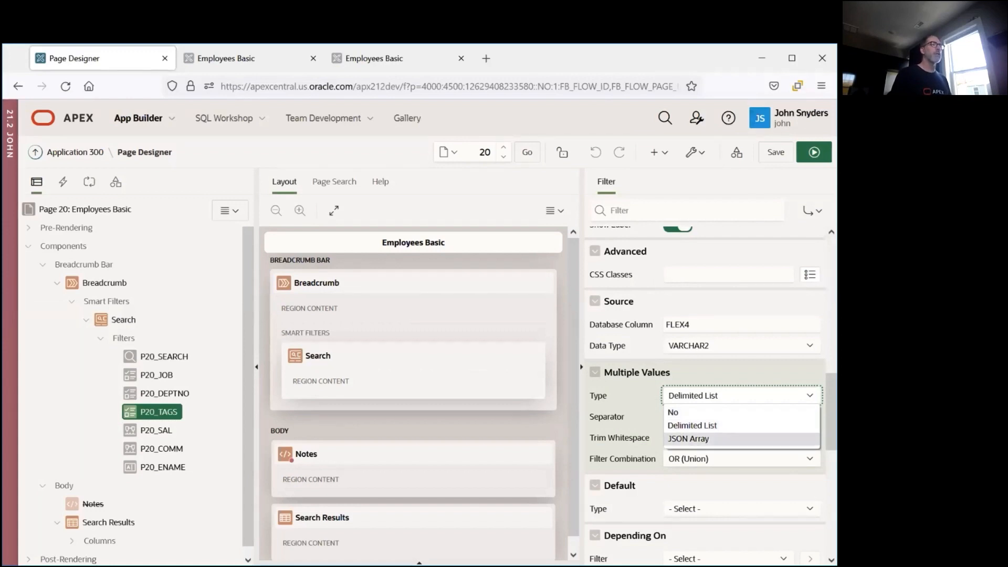
click(741, 395)
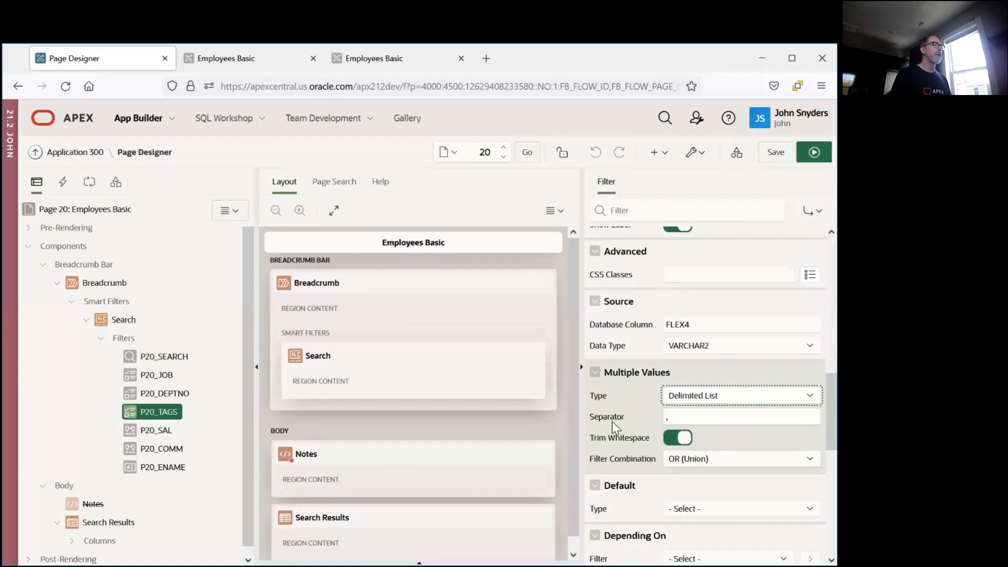
Examine the Separator setting and the Filter Combination options of P20_TAGS
click(685, 418)
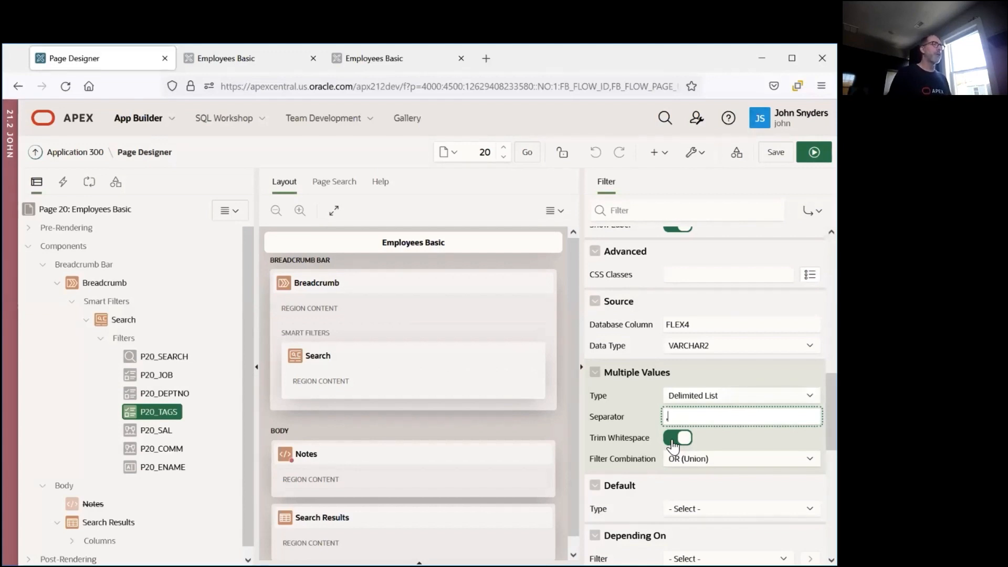
click(683, 458)
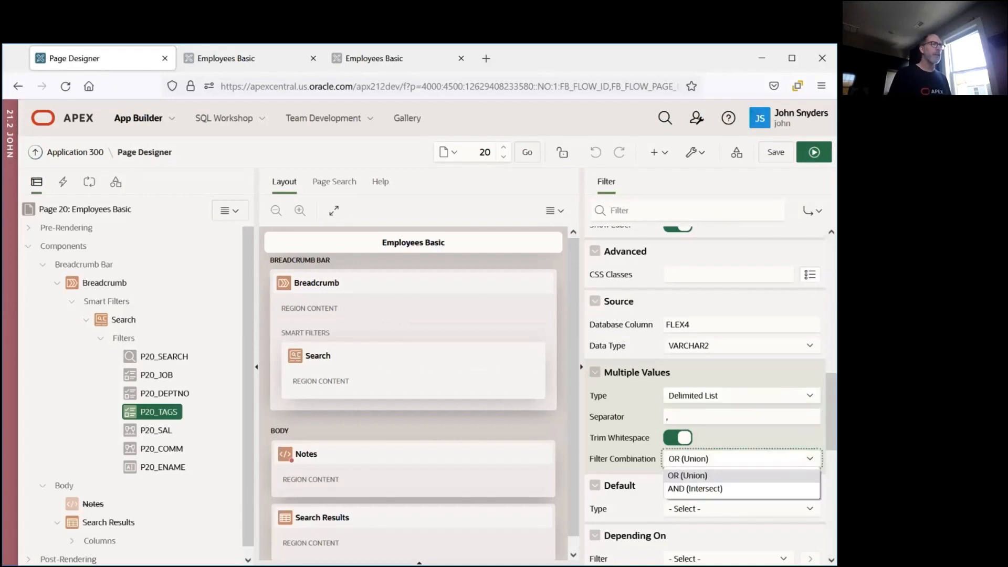
click(628, 434)
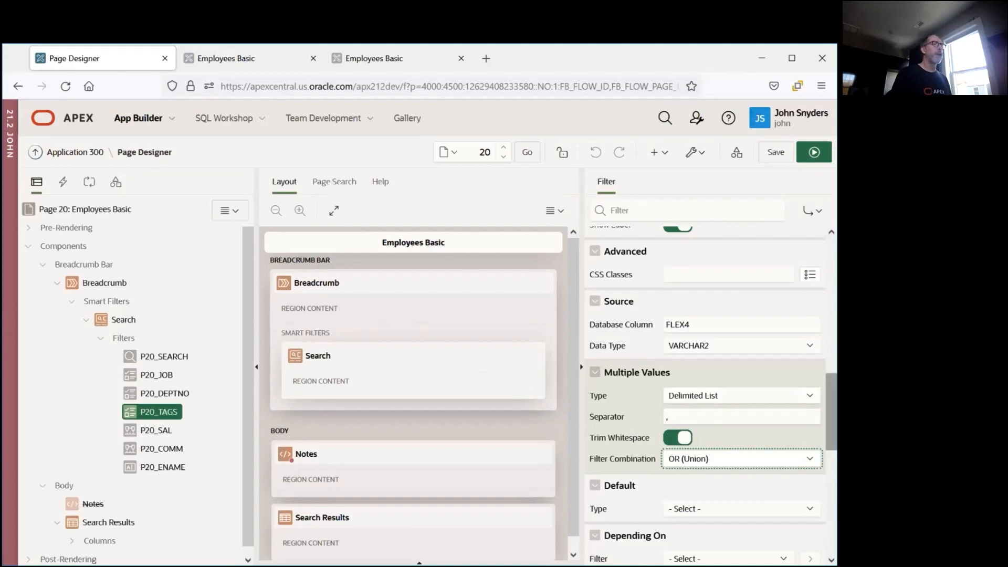
scroll(703, 393, up, 4)
scroll(703, 394, down, 3)
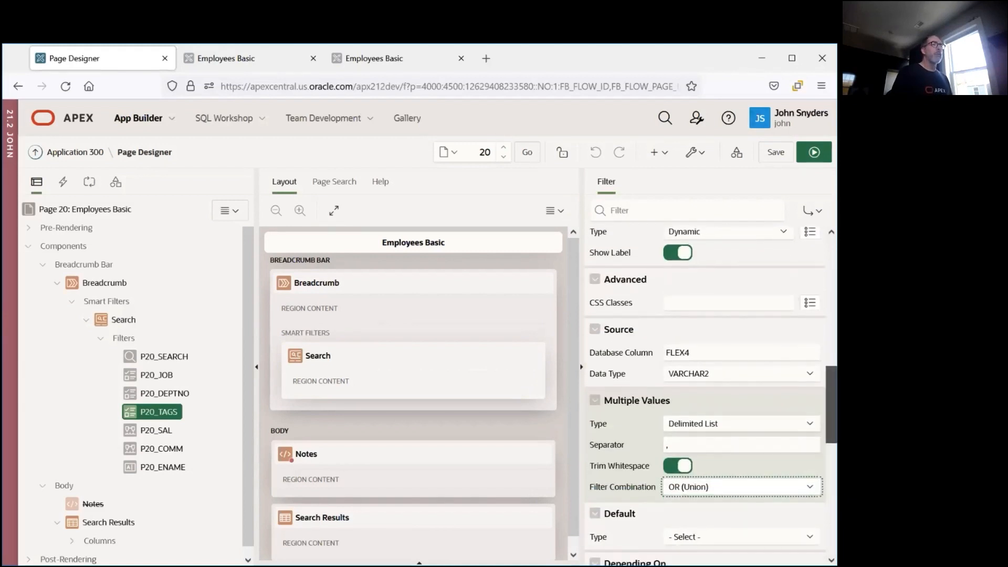
scroll(704, 394, down, 1)
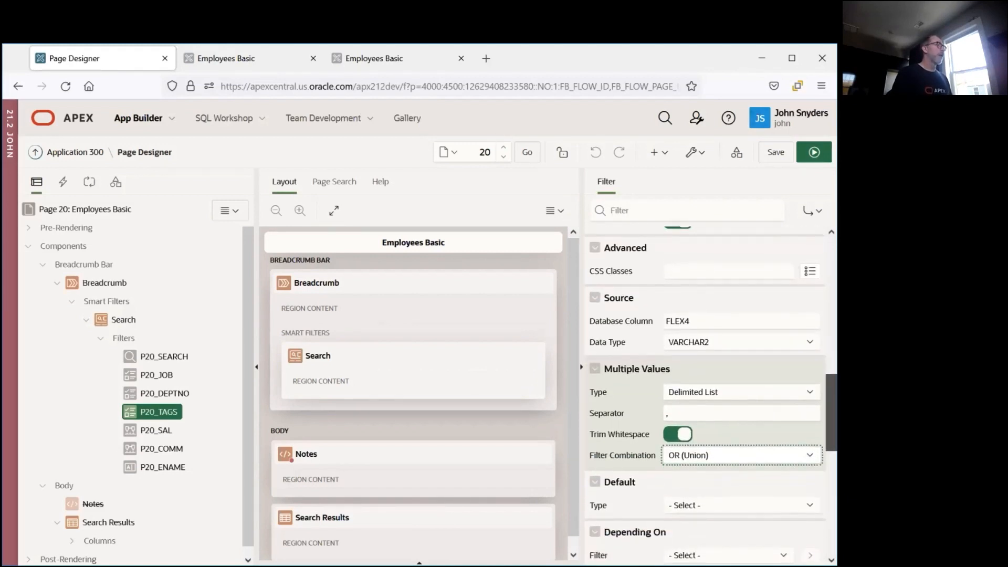
scroll(703, 394, down, 1)
scroll(704, 394, up, 11)
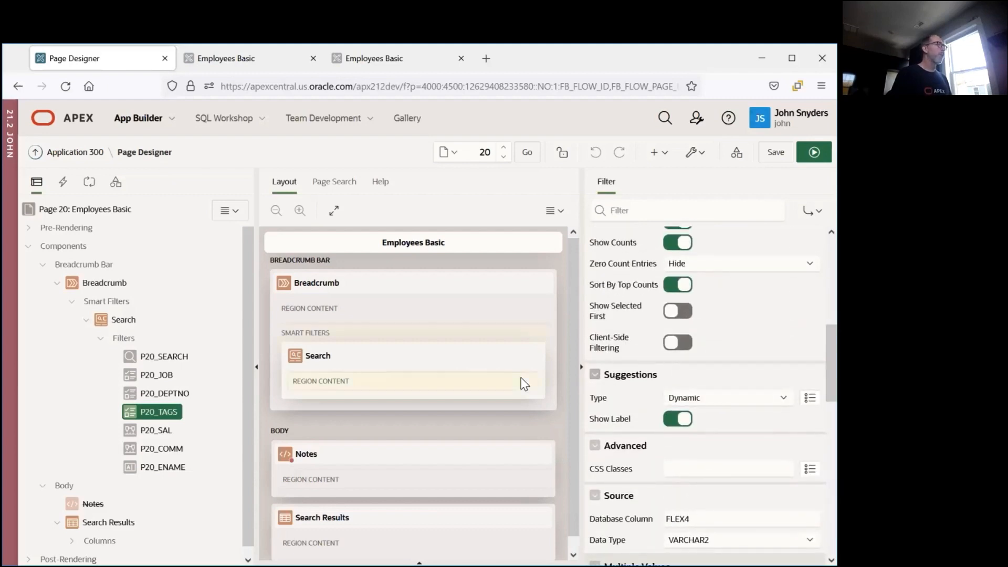
Select the P20_JOB filter again and examine its Suggestions settings
click(142, 377)
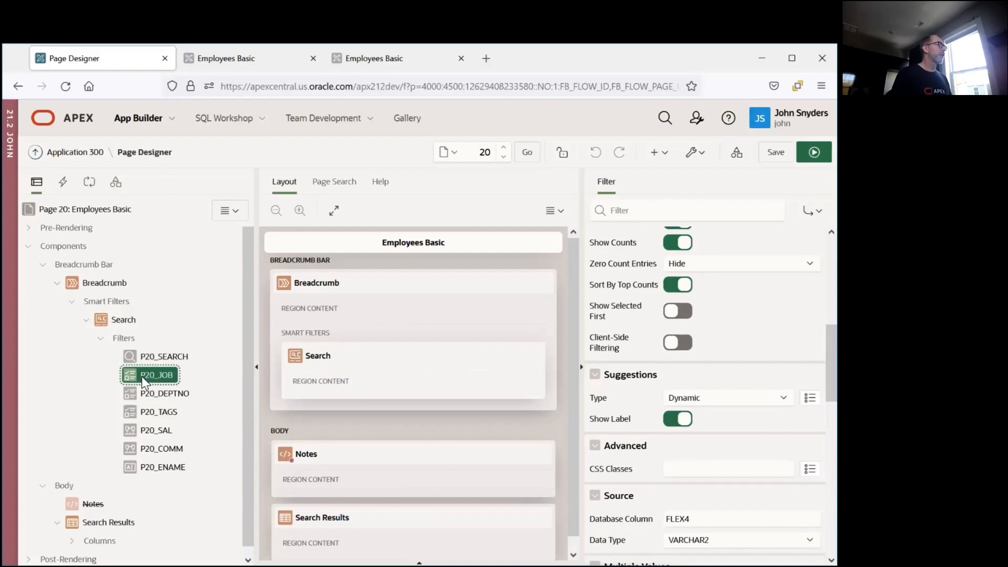
scroll(703, 393, down, 3)
scroll(704, 393, down, 5)
scroll(614, 357, down, 1)
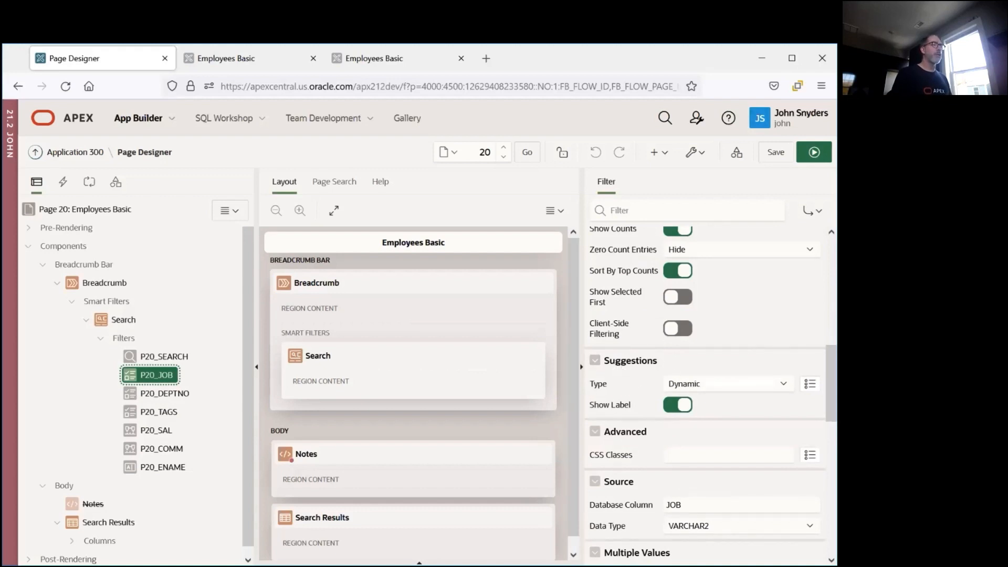
Switch to the running Employees Basic page and remove the Tags filter from the search field
click(224, 59)
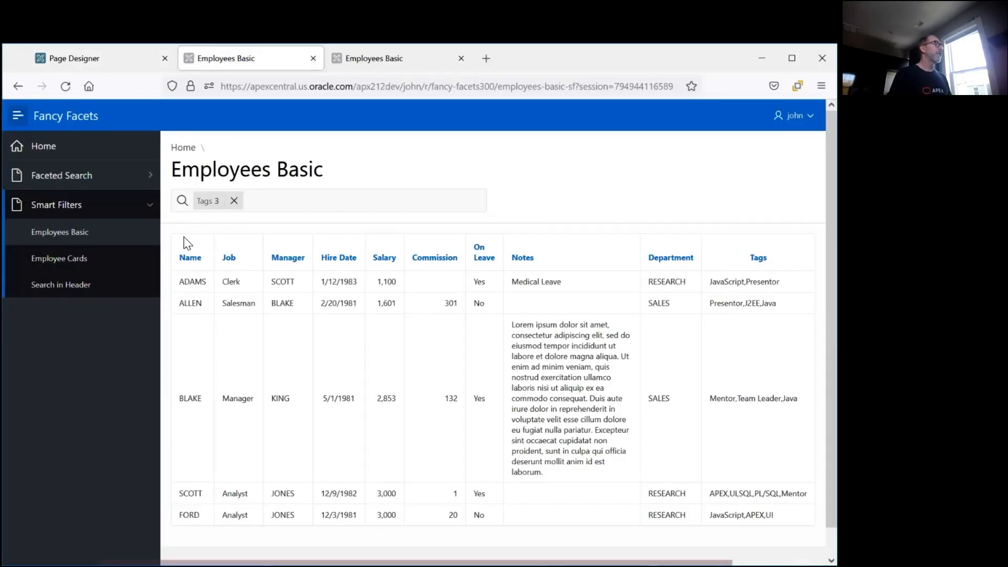
click(234, 201)
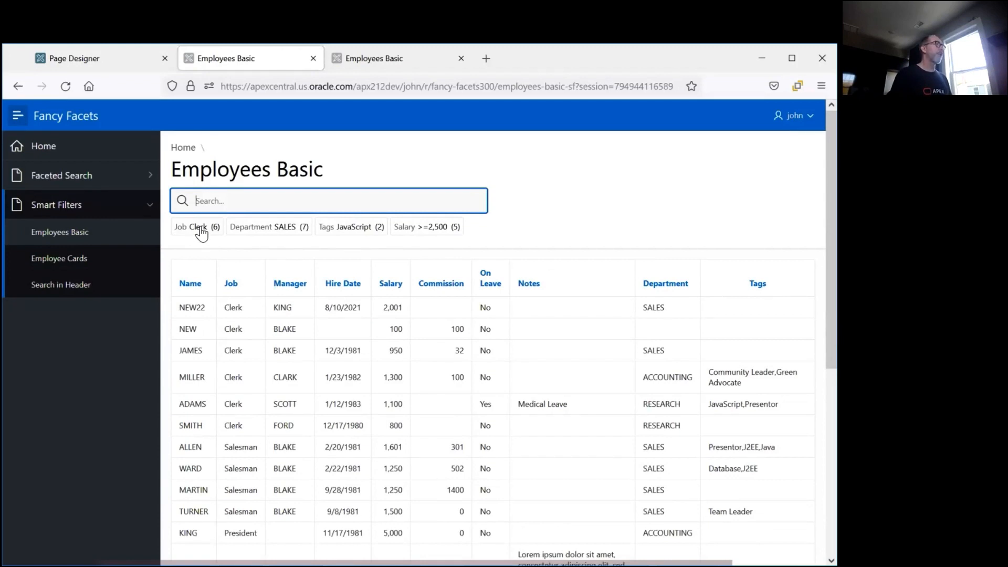
Return to Page Designer and view the suggestion types offered for the P20_JOB filter
click(92, 58)
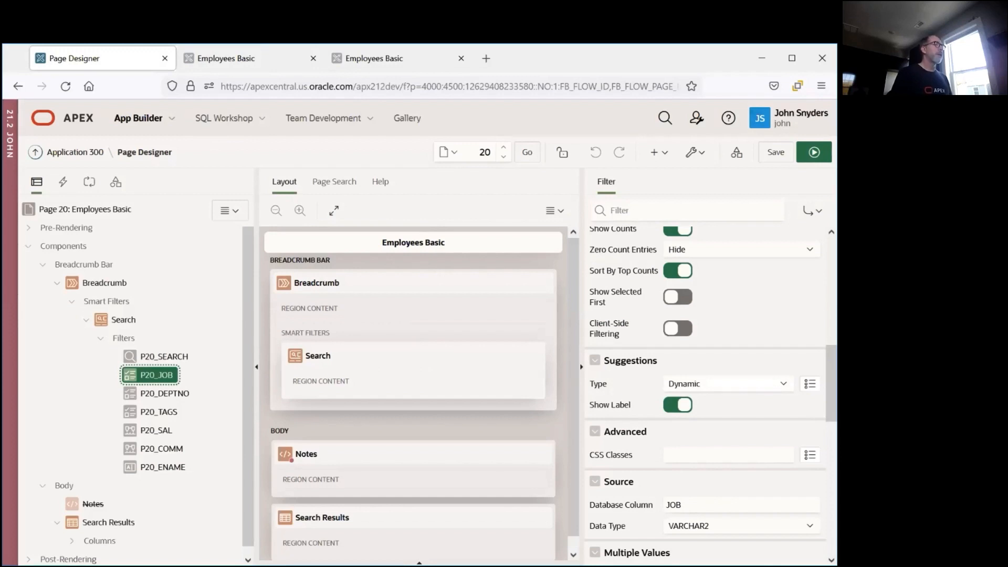
click(728, 384)
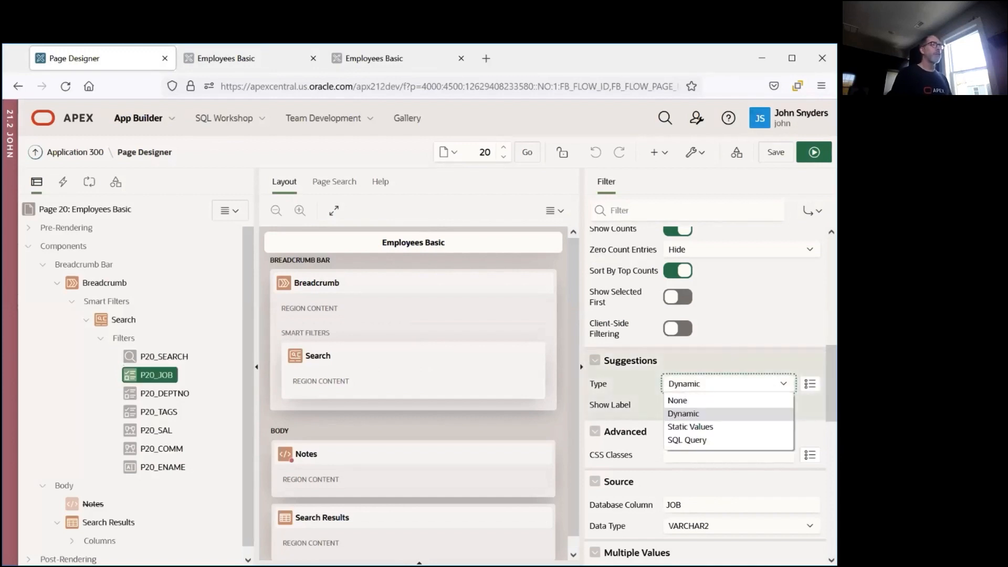
key(Up)
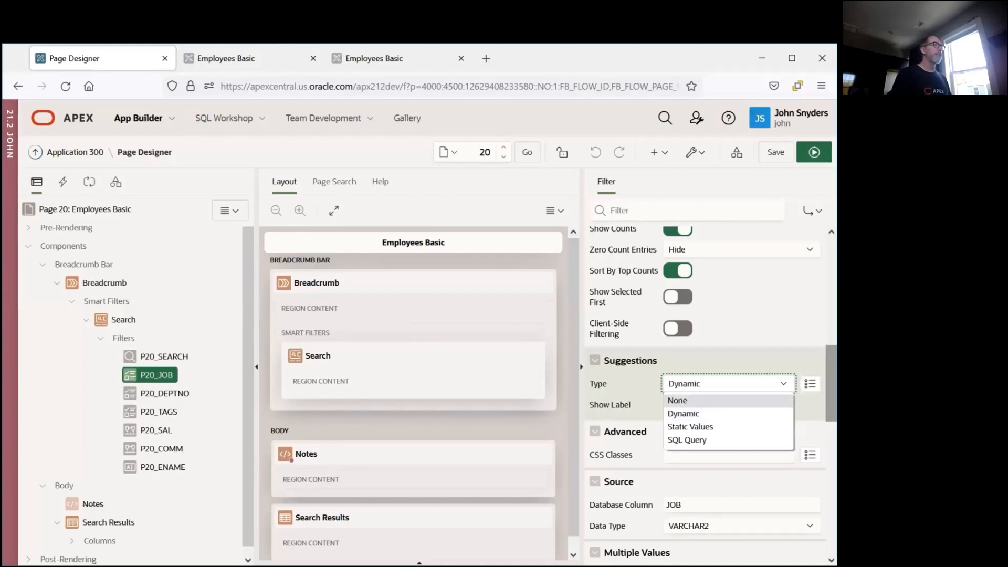
Examine the Suggestions settings of the P20_ENAME and P20_COMM filters and compare them with the chips on the running Employees Basic page
click(149, 451)
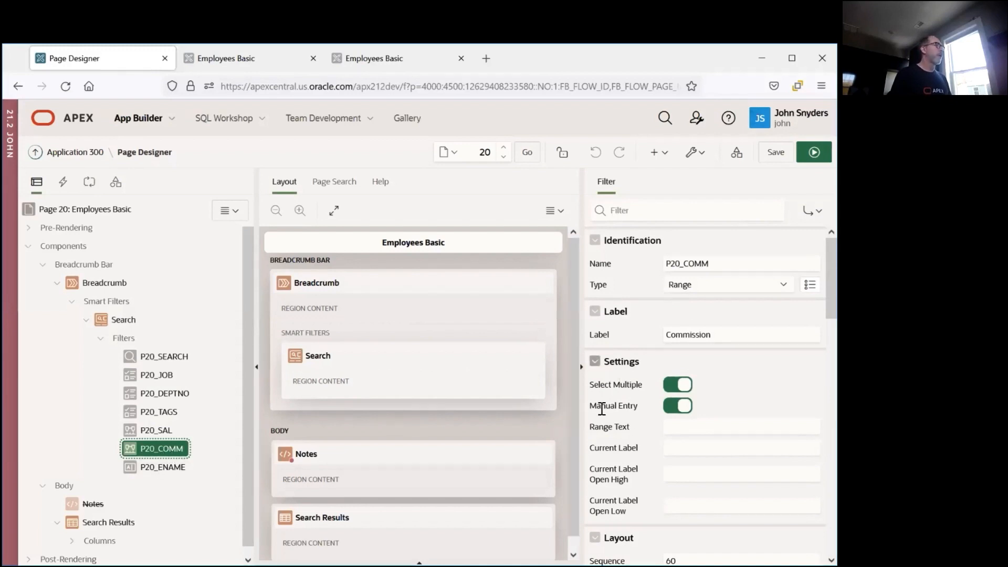
click(158, 468)
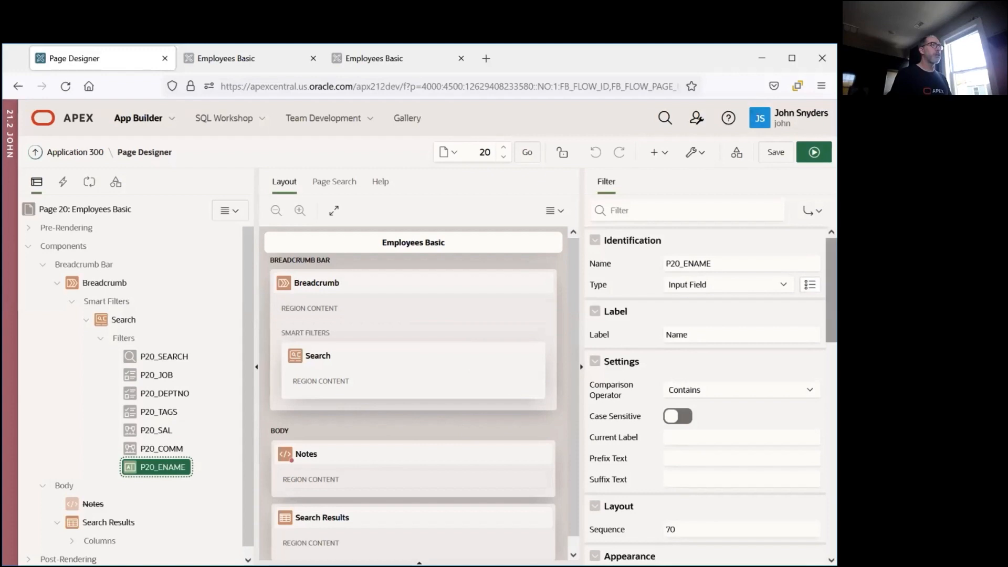
mouse_move(832, 292)
mouse_down()
mouse_move(831, 341)
mouse_move(831, 302)
mouse_up()
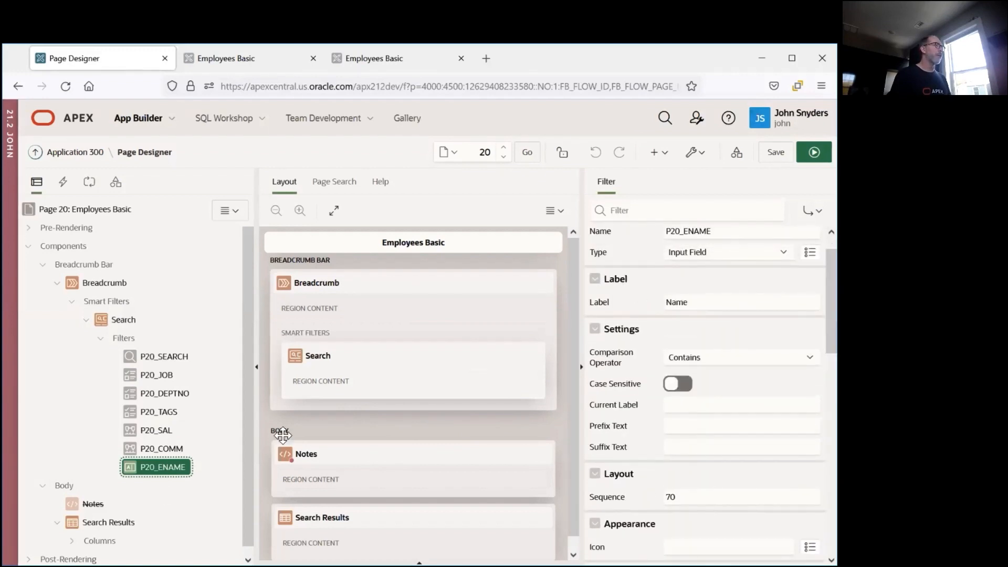
drag(831, 302, 832, 383)
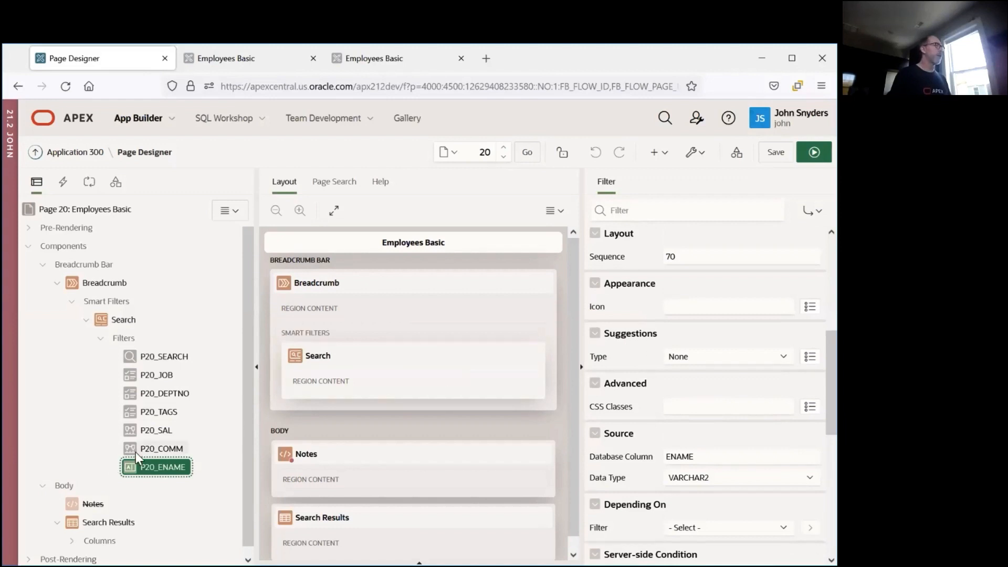
click(152, 448)
drag(831, 278, 832, 411)
click(248, 59)
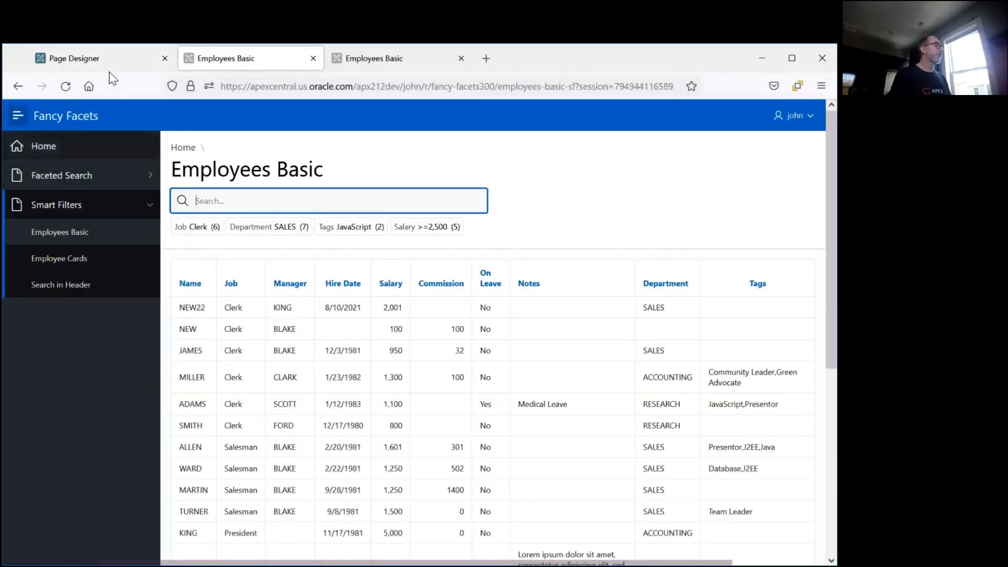
Return to Page Designer, select the P20_JOB filter and bring up its Suggestions settings
click(103, 54)
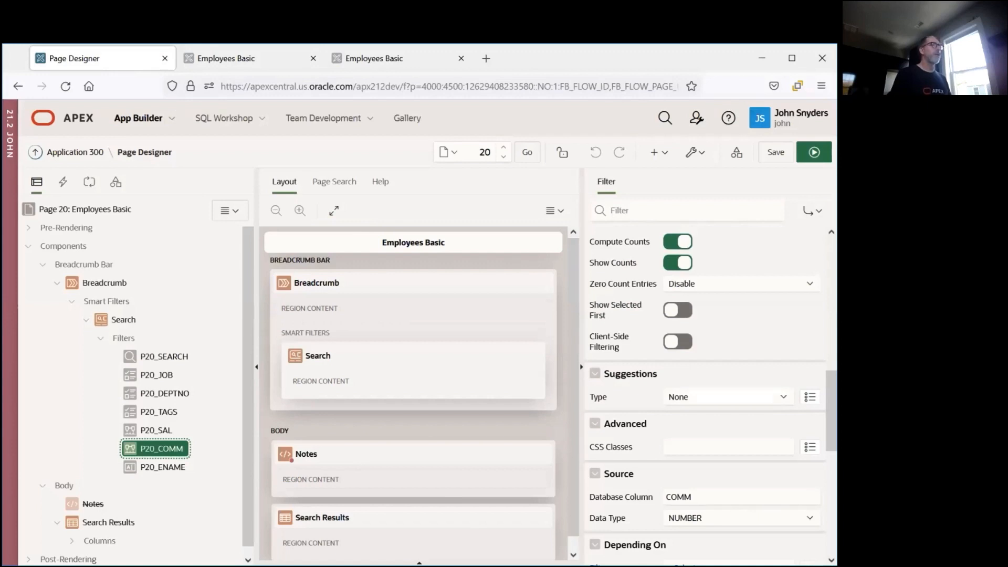
click(173, 375)
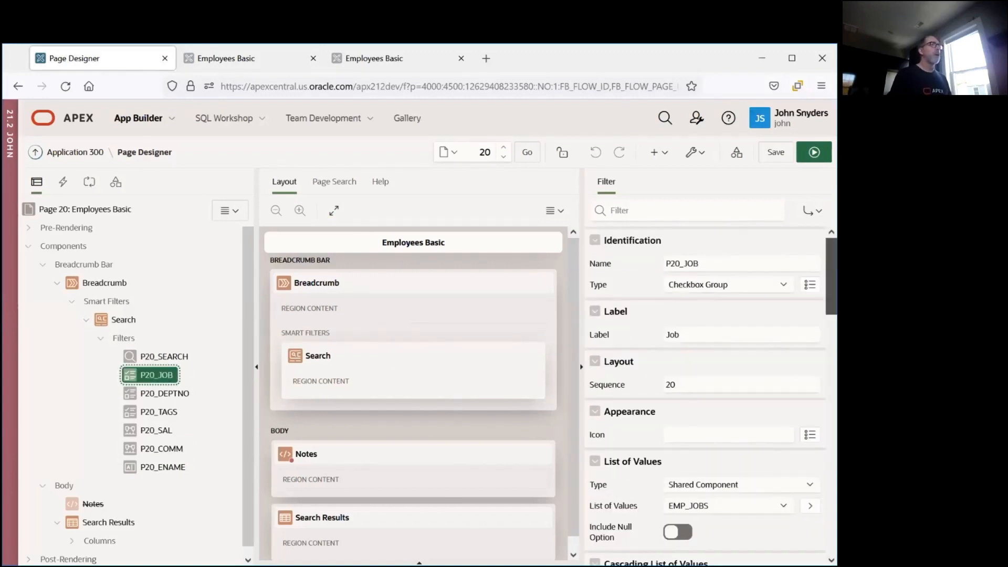
scroll(703, 394, down, 4)
scroll(704, 394, down, 4)
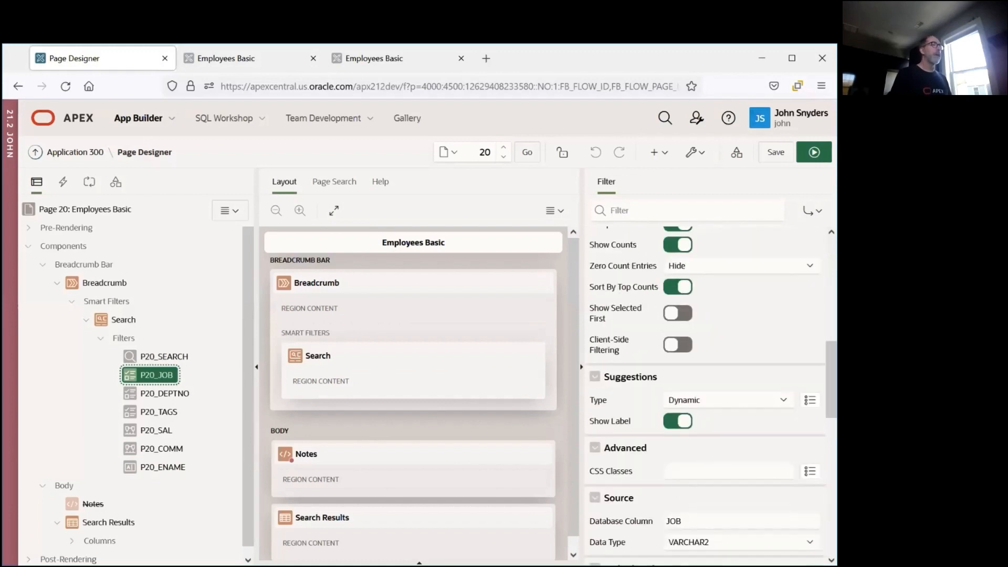
Check the Job suggestion chip on the running Employees Basic page, and return to the P20_JOB Suggestions settings in Page Designer
click(228, 58)
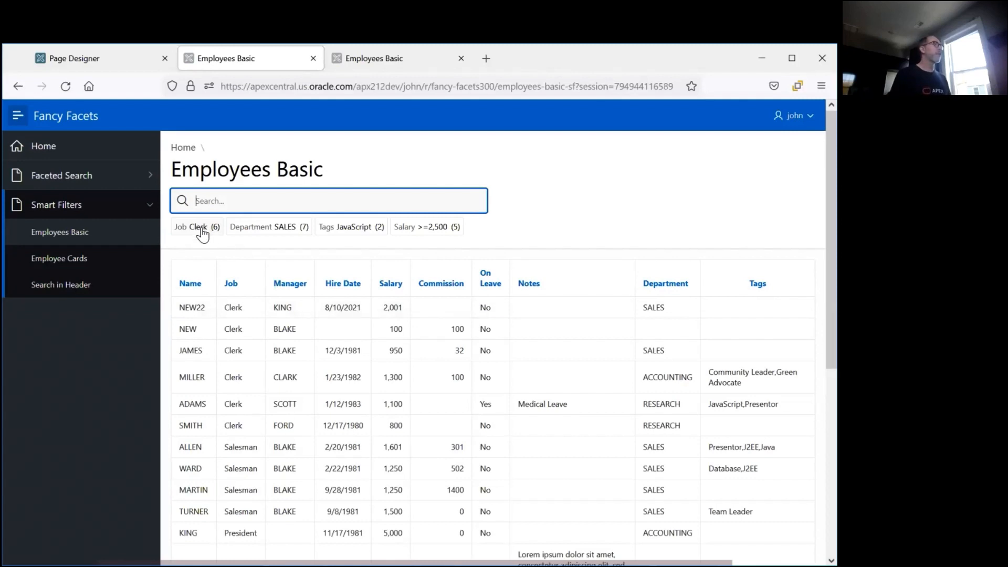
click(97, 62)
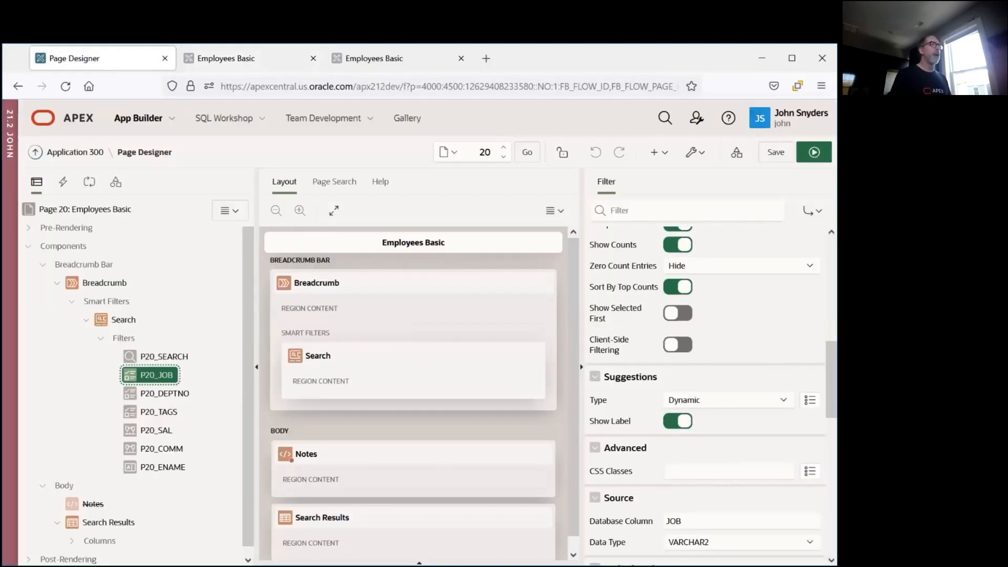
scroll(832, 388, down, 2)
scroll(832, 394, down, 1)
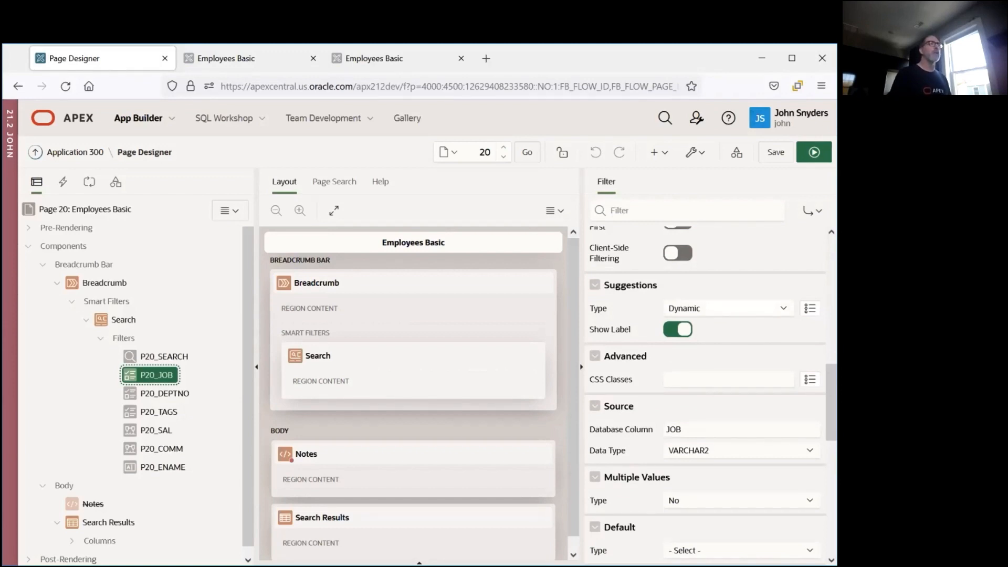
Review the None, Dynamic, Static Values and SQL Query suggestion types for P20_JOB, keeping Dynamic selected
click(729, 308)
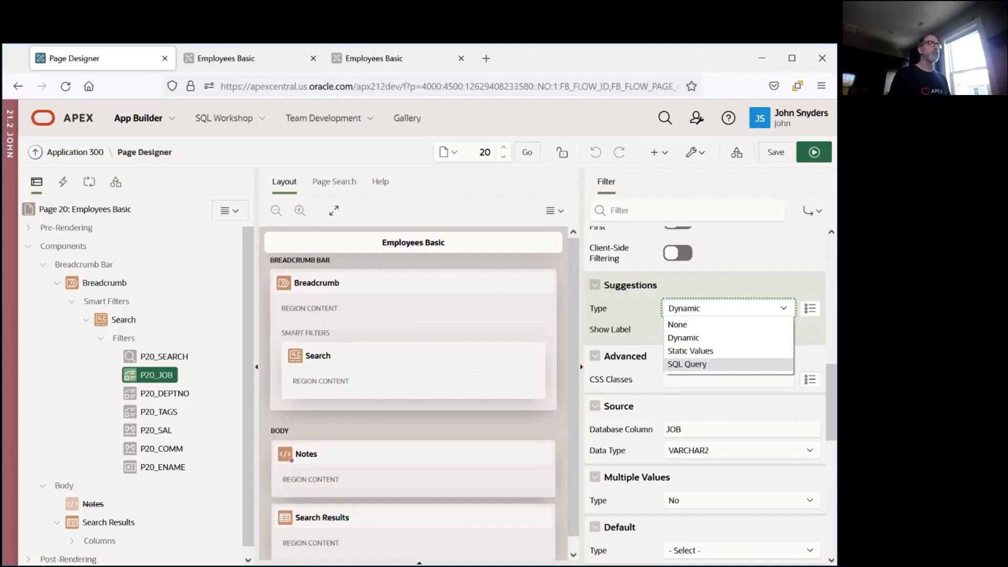
key(Up)
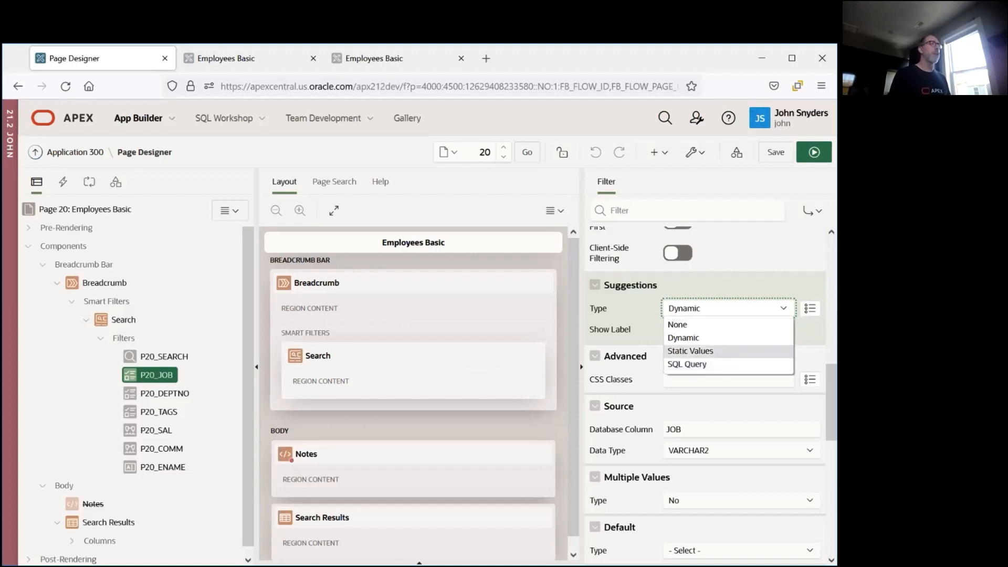
key(Up)
key(Up)
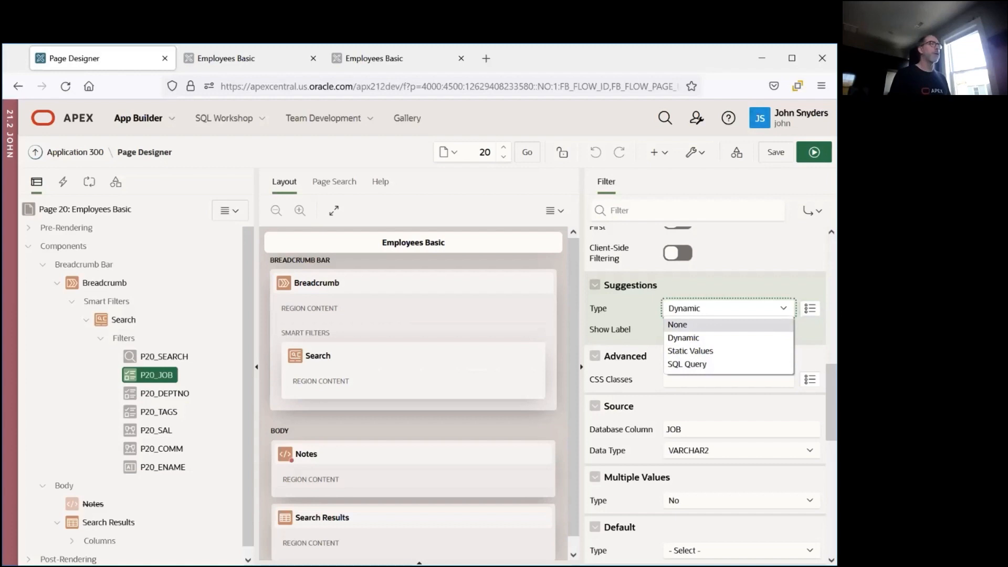
key(Down)
key(Down)
key(Down)
key(Up)
key(Up)
key(Down)
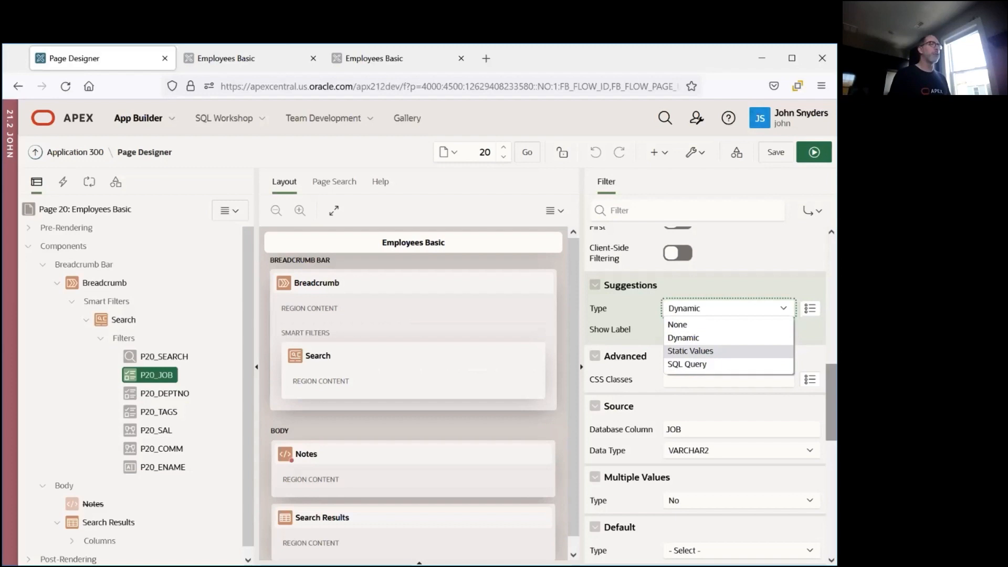
key(Escape)
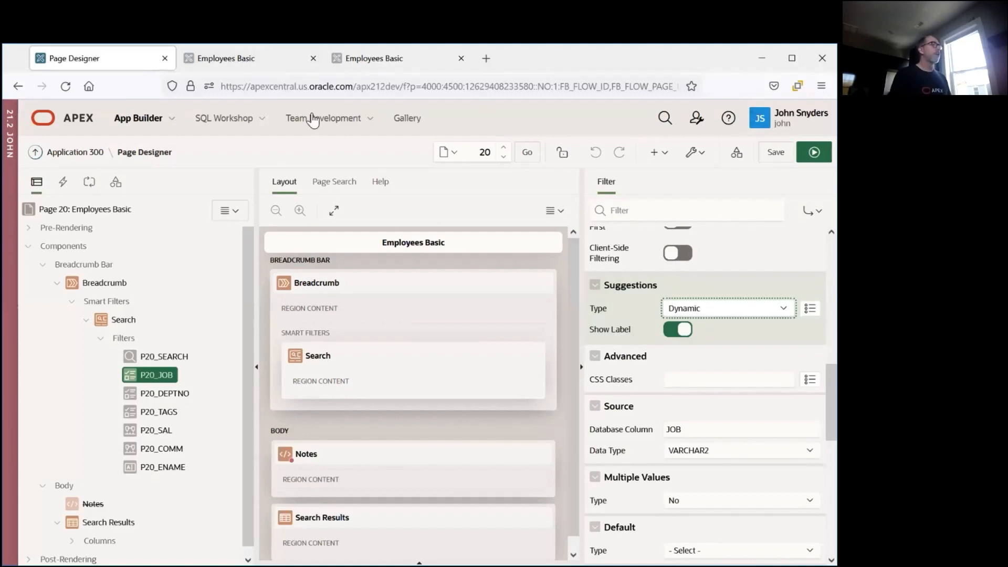
Switch to the running application, open the Employee Cards page and apply the Clerk suggestion
click(251, 58)
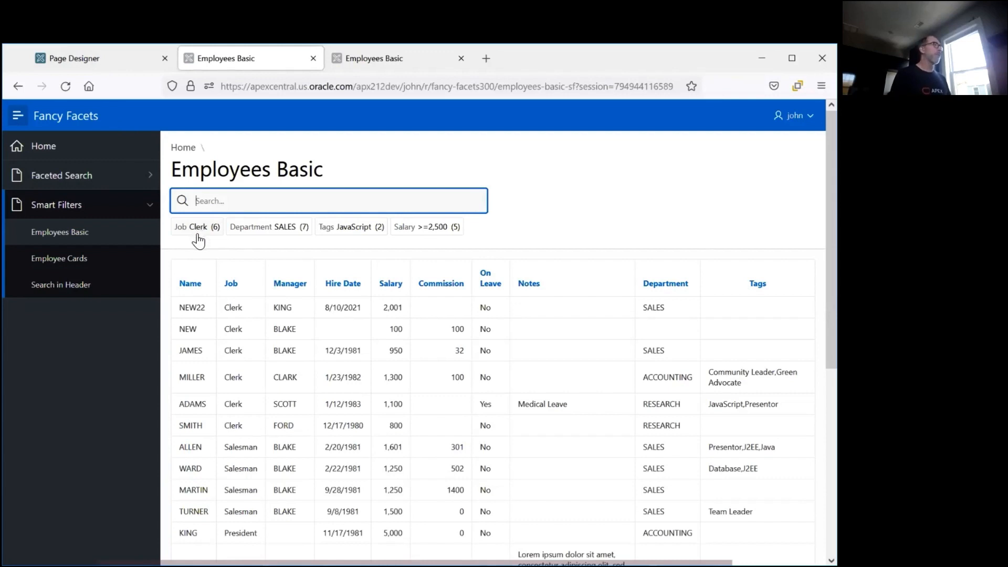
click(51, 262)
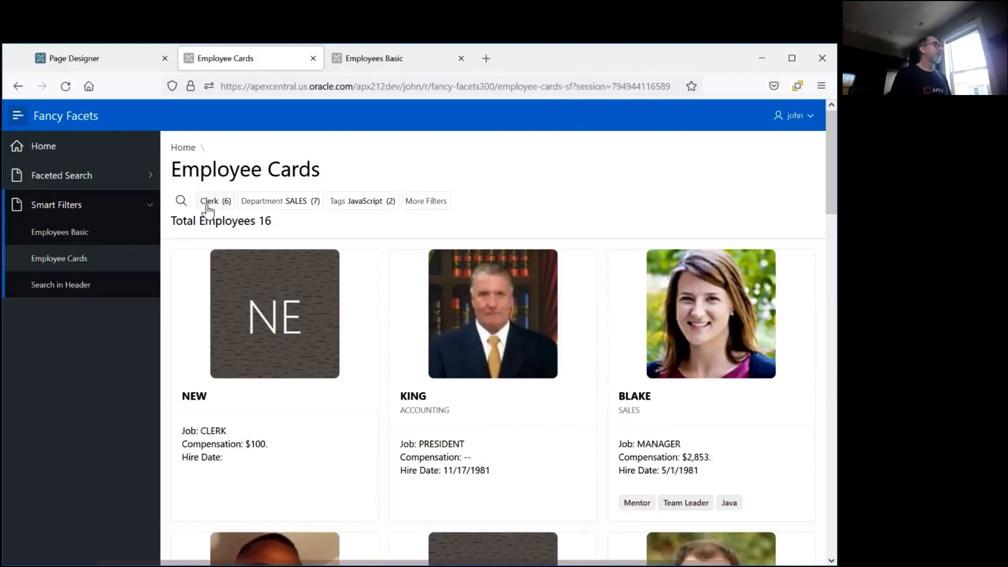
click(208, 203)
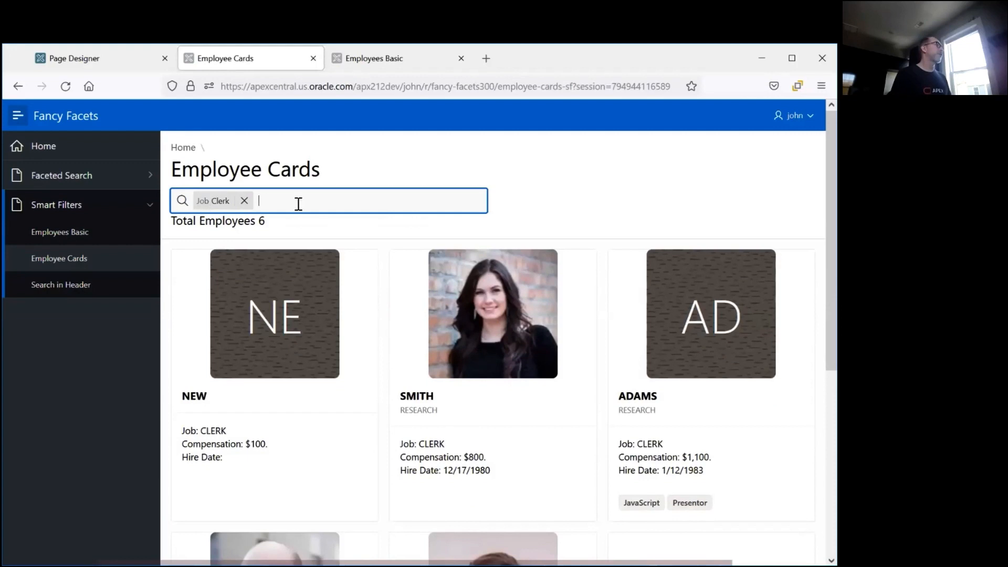
Show the value choices of the applied Job filter and remove the filter from the search field
click(202, 202)
click(203, 205)
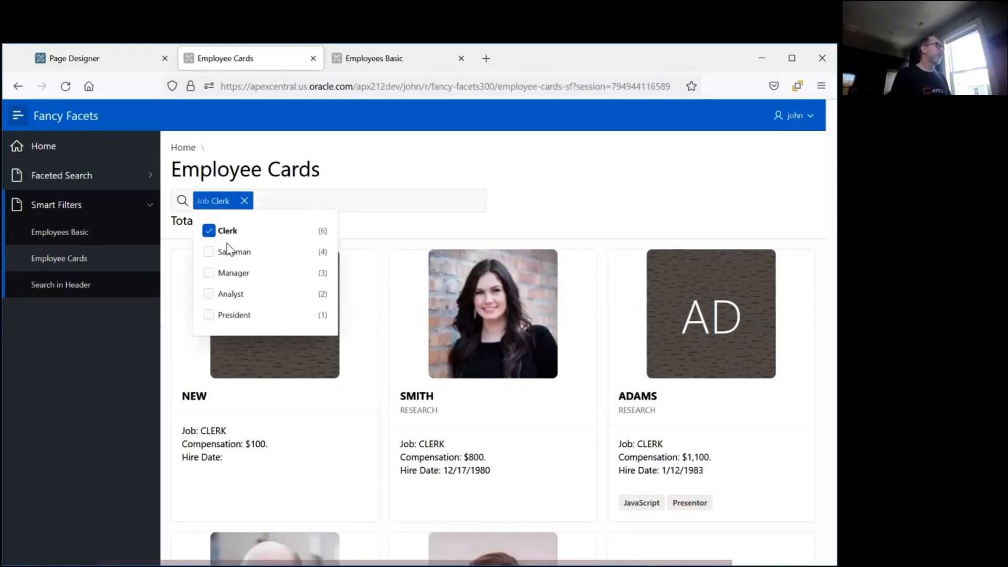
click(244, 201)
click(244, 201)
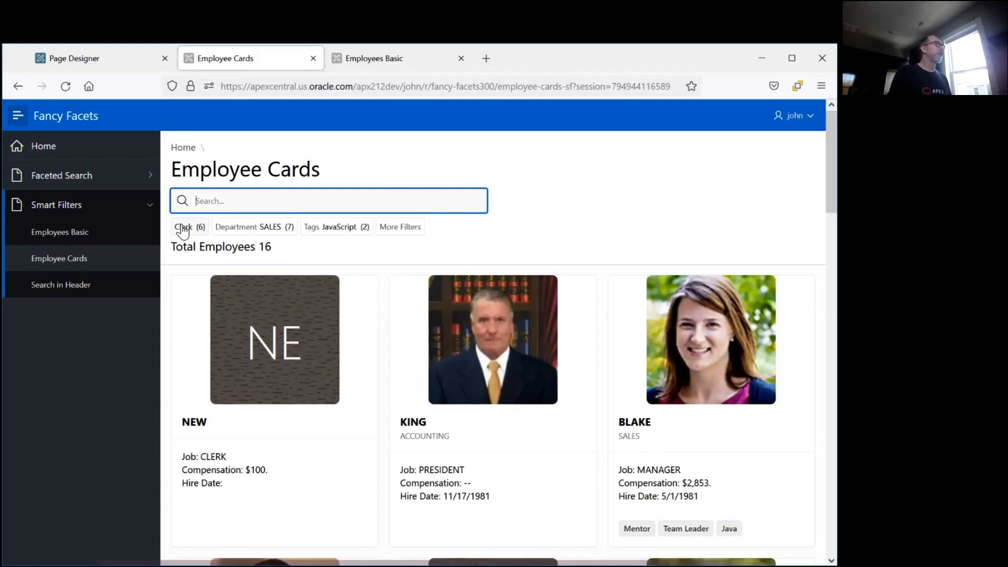
Return to Page Designer, select the Search region's attributes and read the help for Maximum Suggestion Chips
click(115, 61)
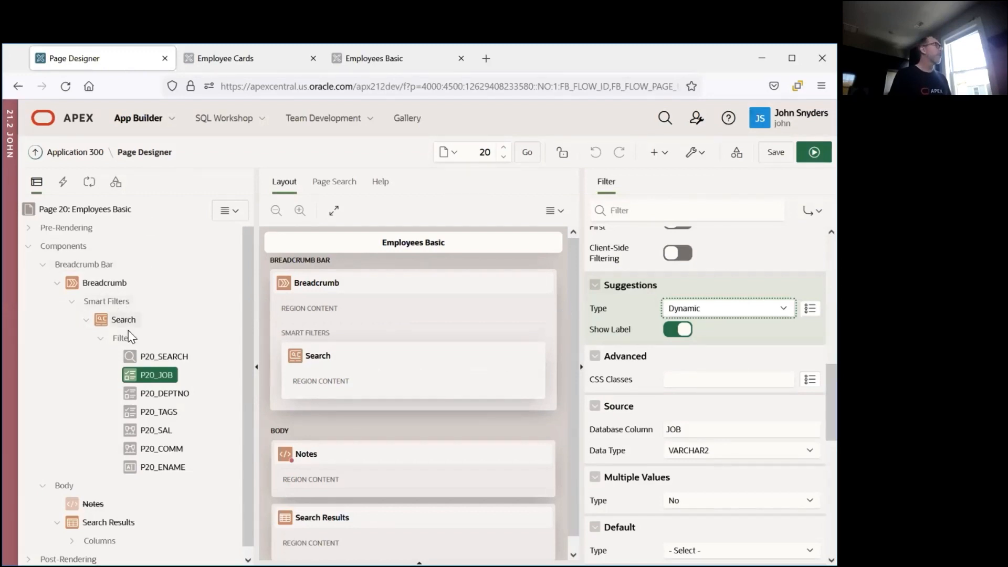
scroll(654, 341, up, 8)
scroll(666, 319, down, 6)
scroll(666, 349, down, 5)
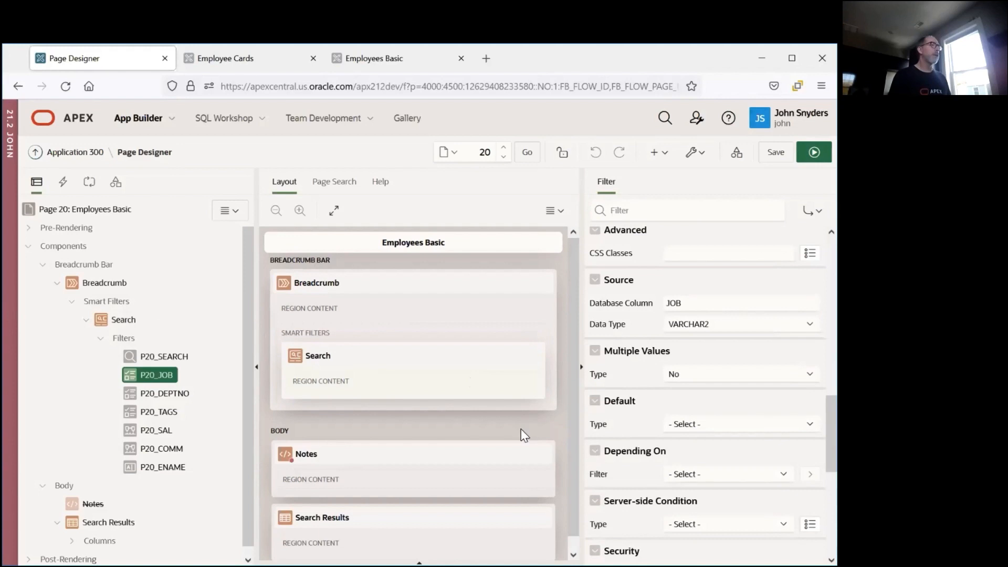
click(128, 320)
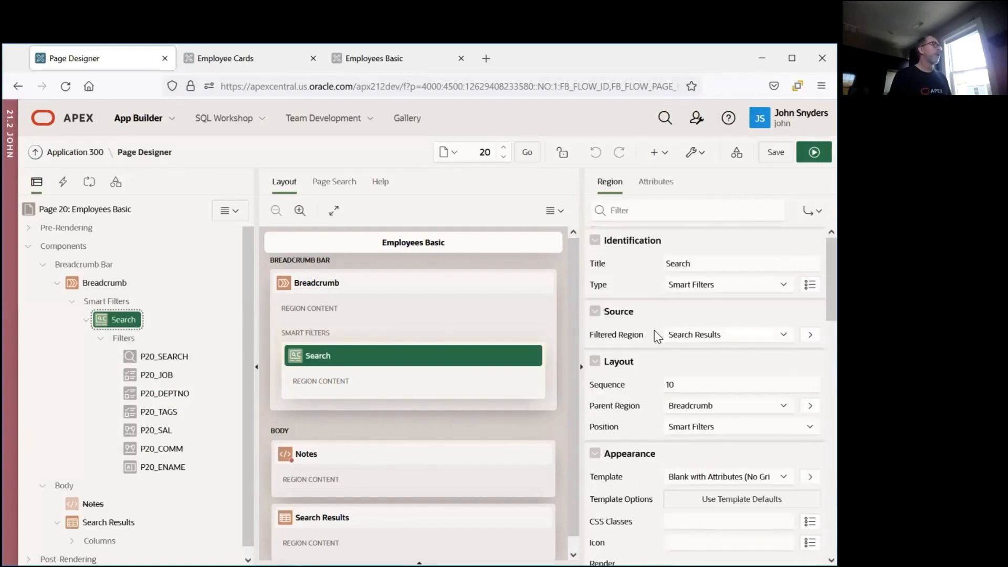
click(651, 182)
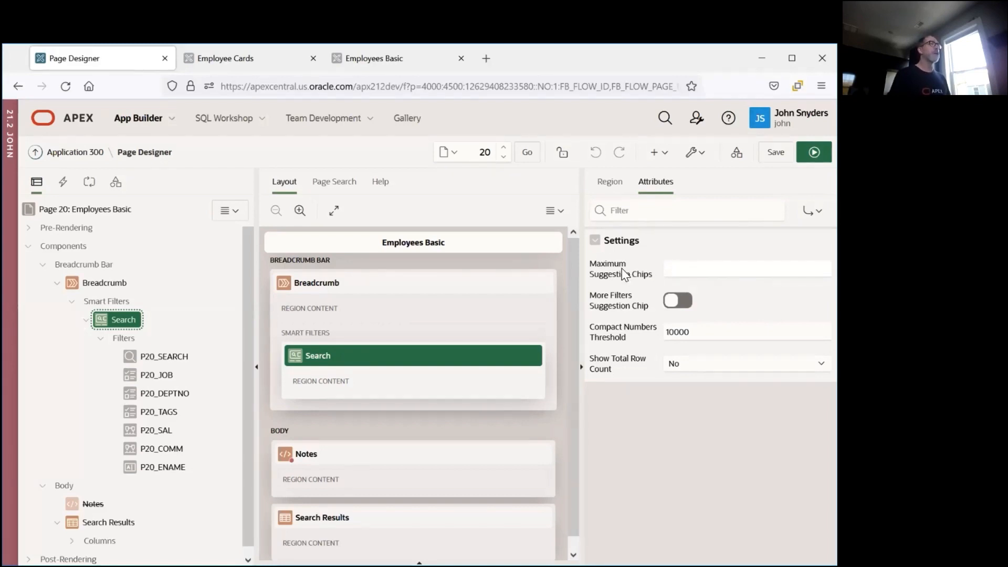
click(685, 268)
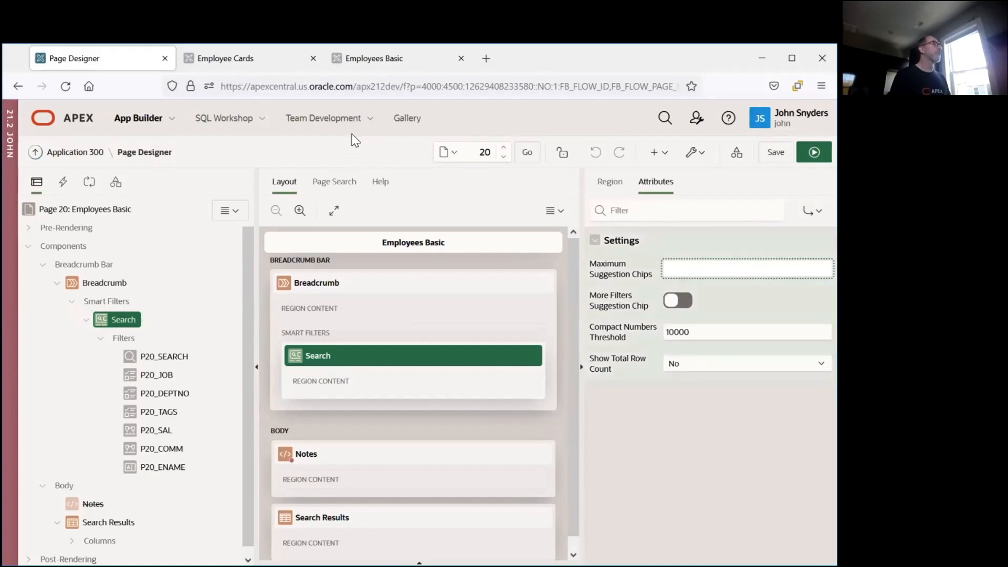
click(391, 184)
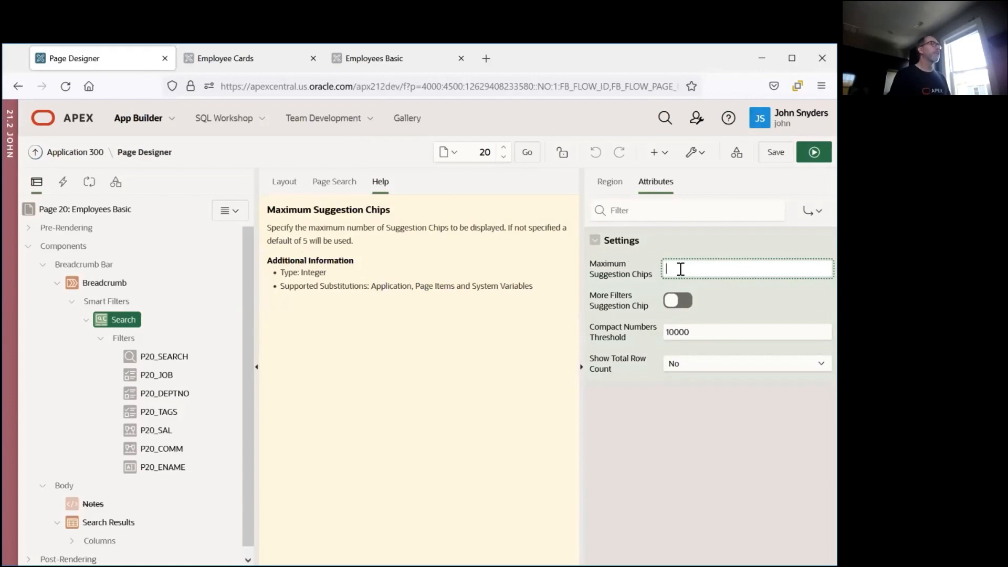
Compare the suggestion chips on the running Employee Cards and Employees Basic pages, and open page 21, Employee Cards, in Page Designer
click(221, 59)
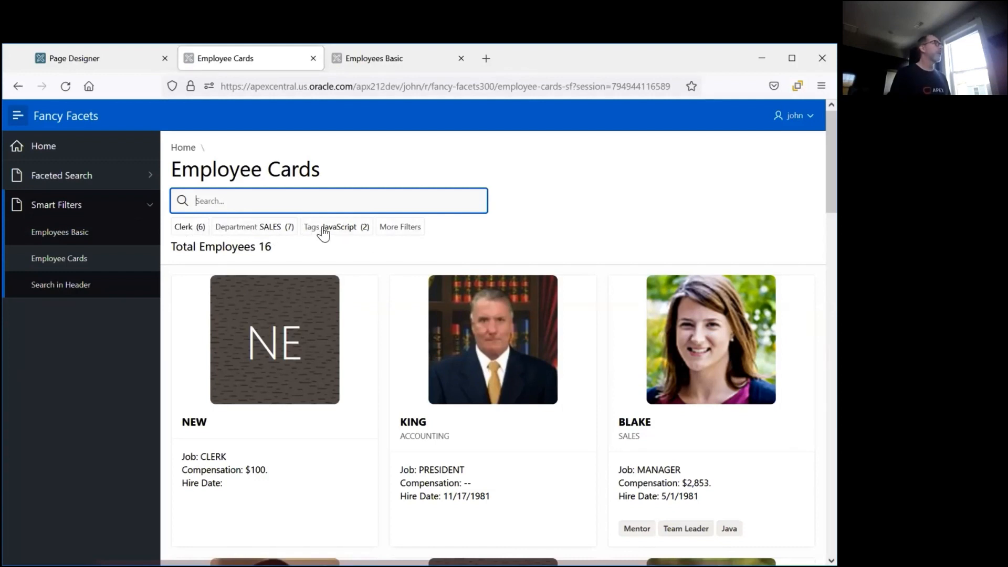
click(66, 233)
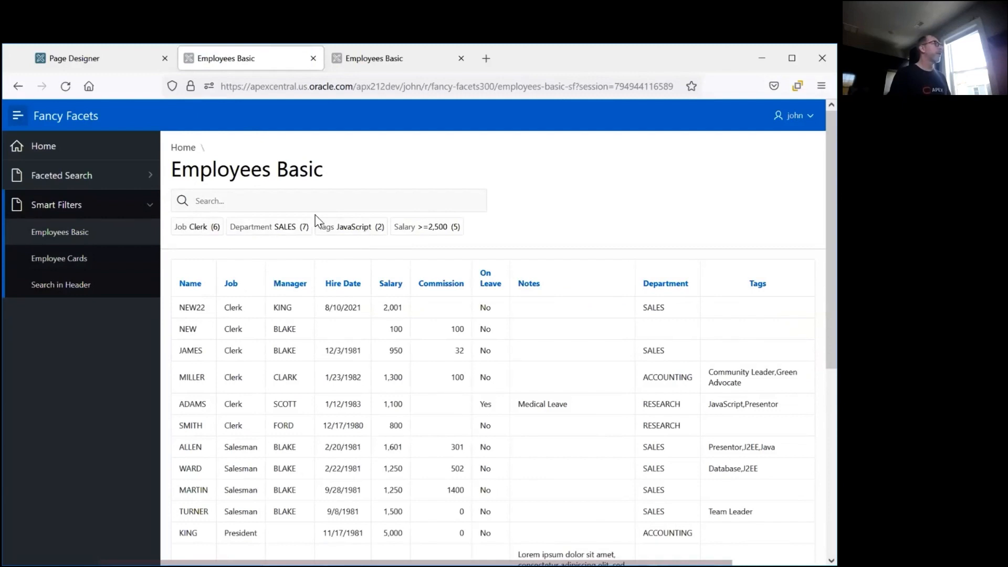
click(61, 263)
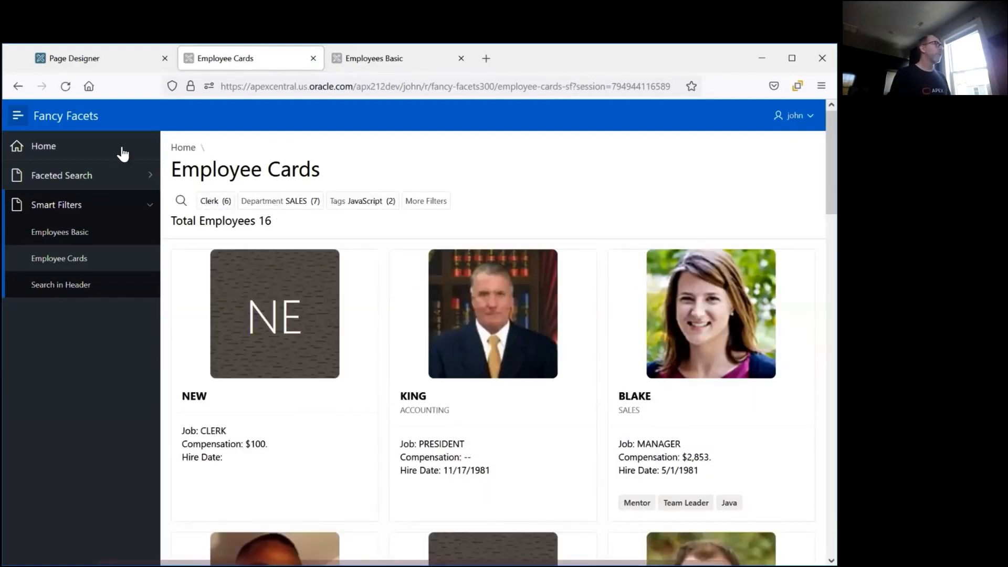
mouse_move(283, 558)
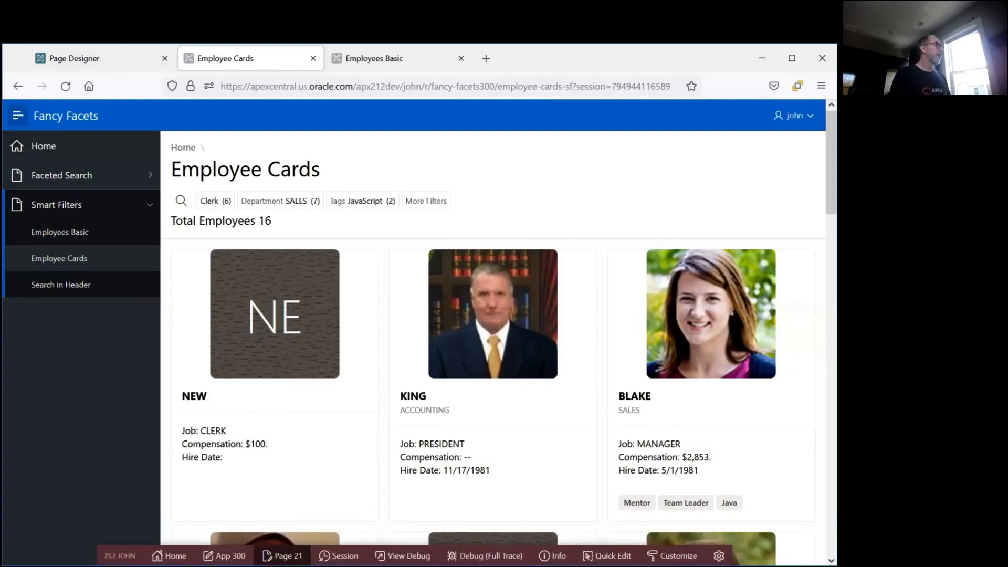
click(282, 556)
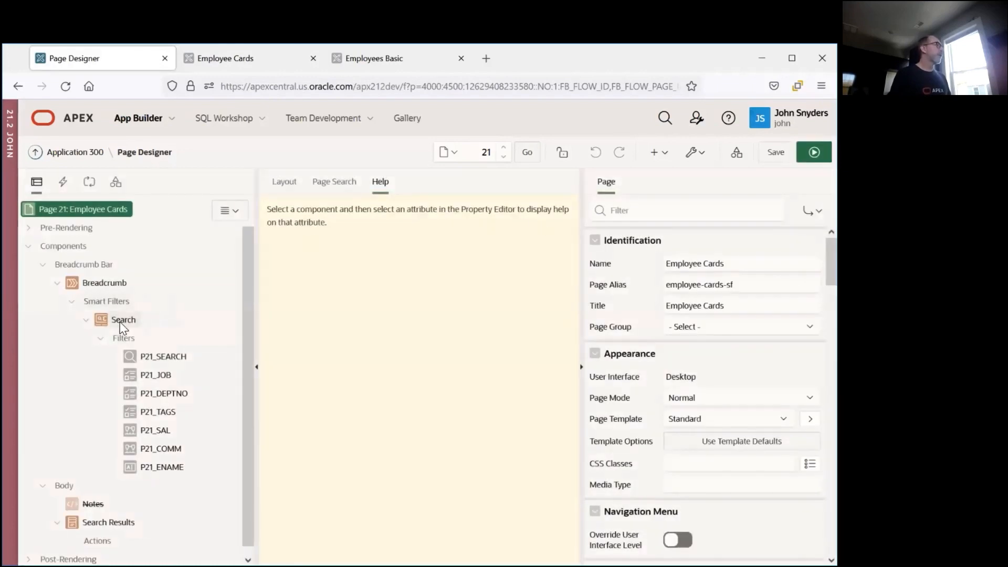
Show the Search region's attributes on page 21 and return to the running Employee Cards page
click(120, 322)
click(656, 182)
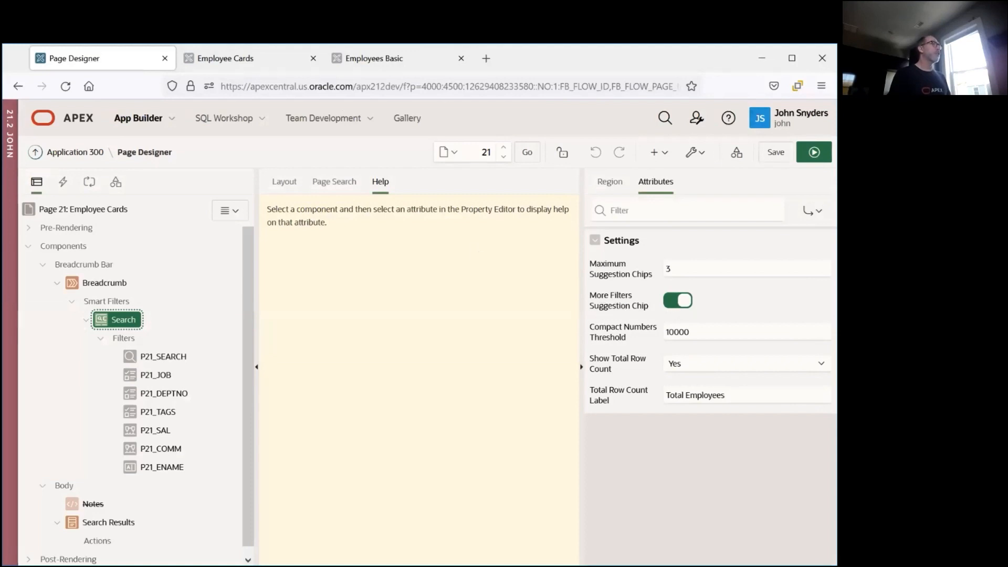
click(235, 54)
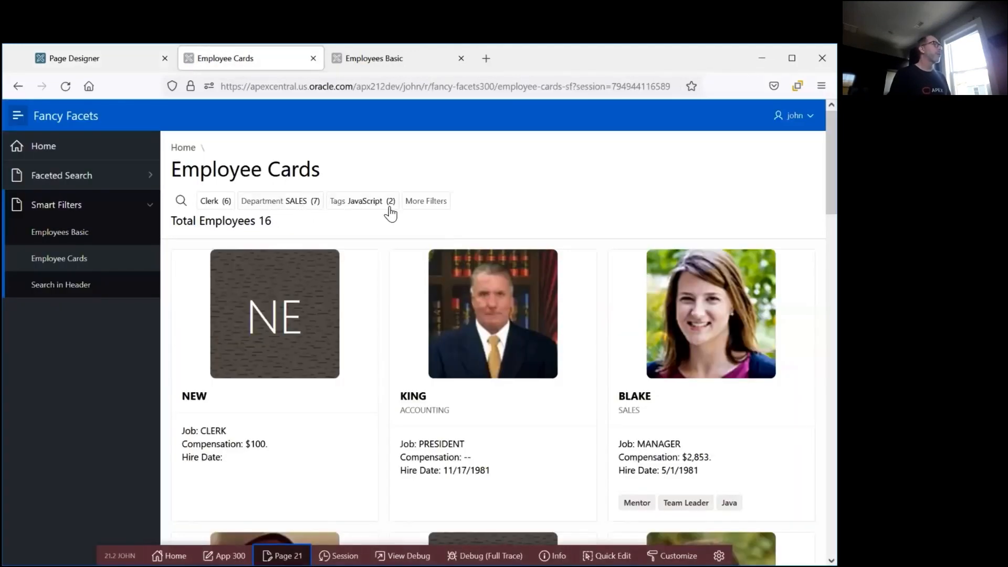
Apply the Commission <200 filter through the additional filters suggestion on Employee Cards, and remove it from the search field
click(422, 204)
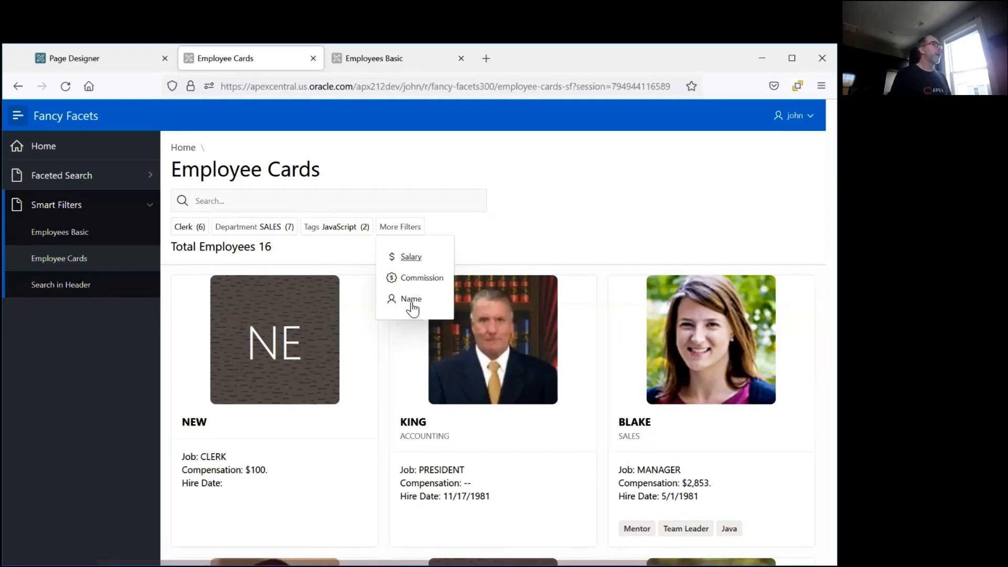
click(413, 283)
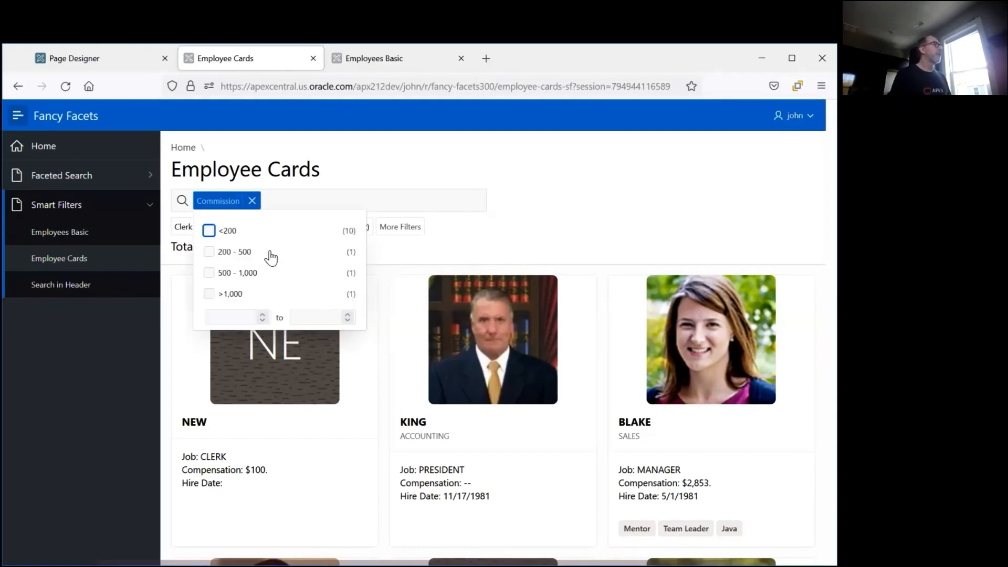
click(220, 232)
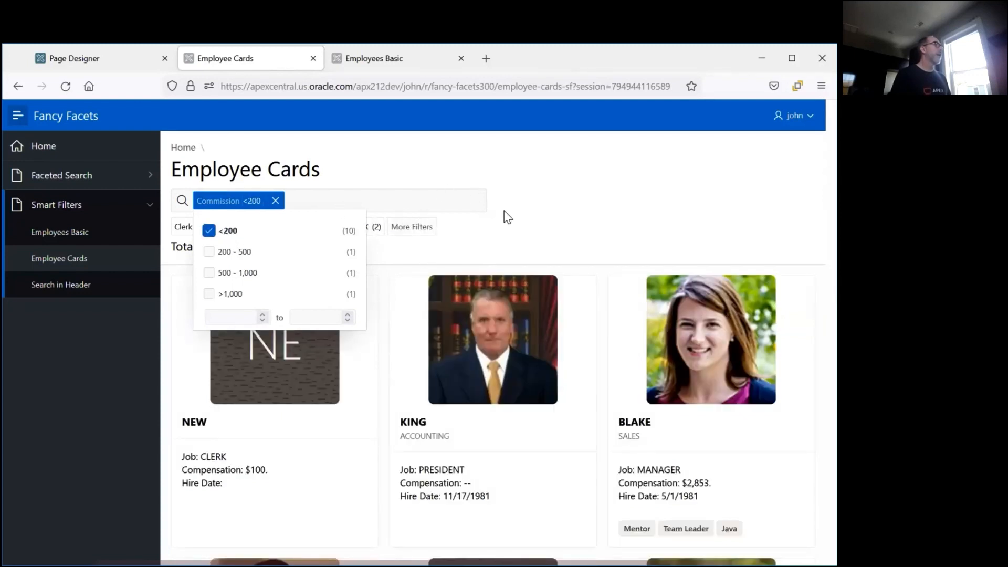
click(293, 205)
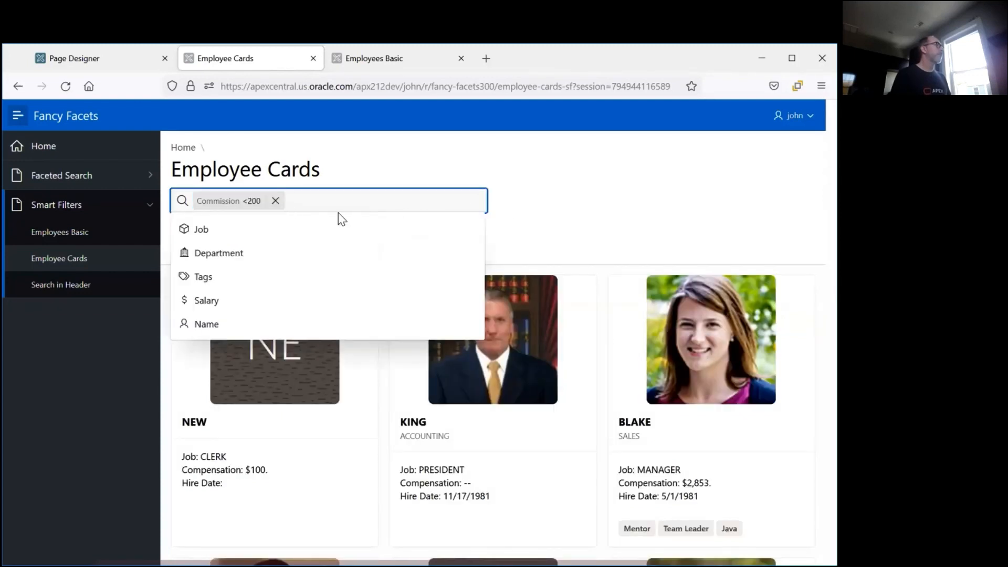
click(275, 202)
click(279, 203)
click(281, 203)
click(283, 204)
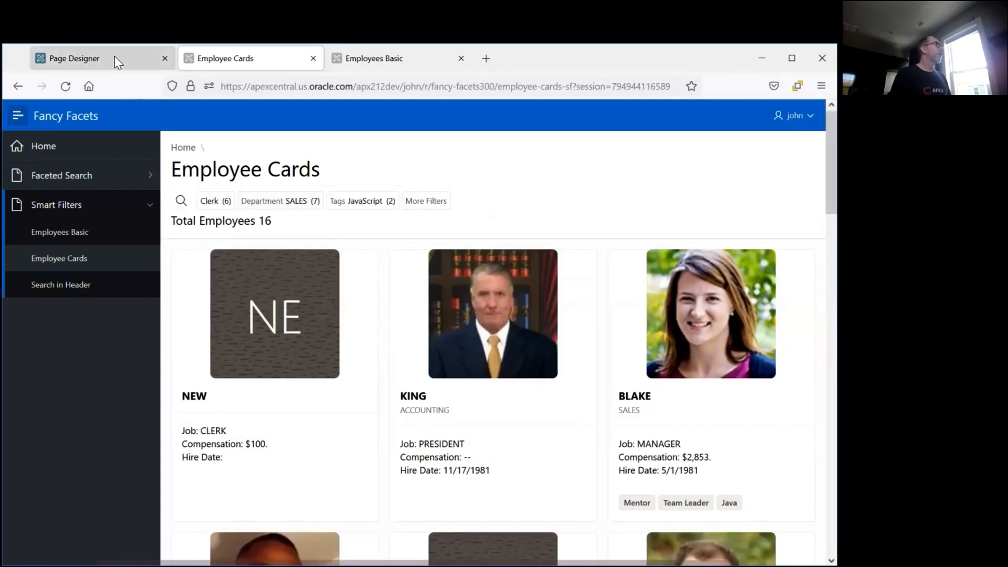
Check the Search region's attributes in Page Designer, and apply and remove the Clerk suggestion on the running Employee Cards page
click(115, 58)
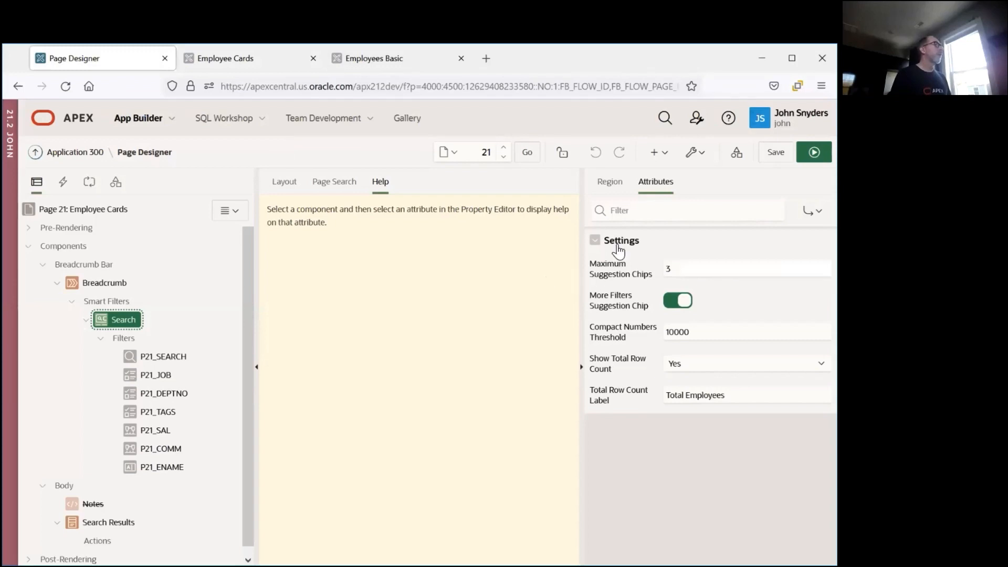
click(235, 65)
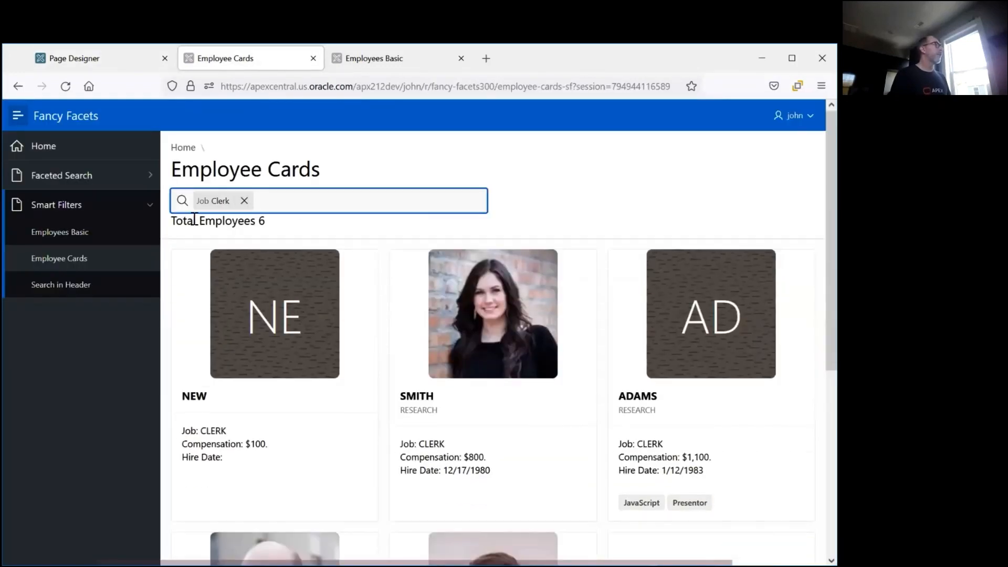
click(251, 205)
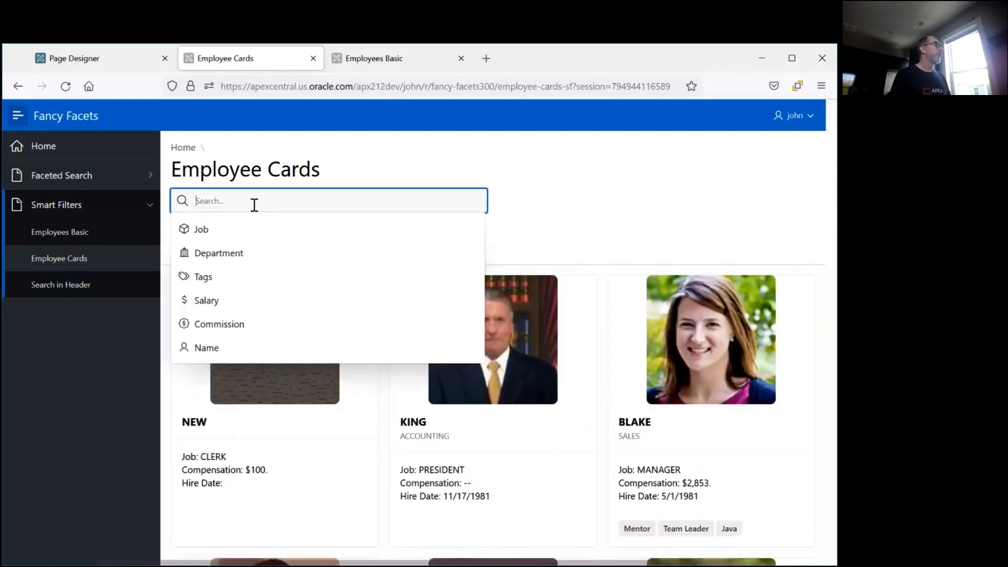
click(356, 213)
click(494, 243)
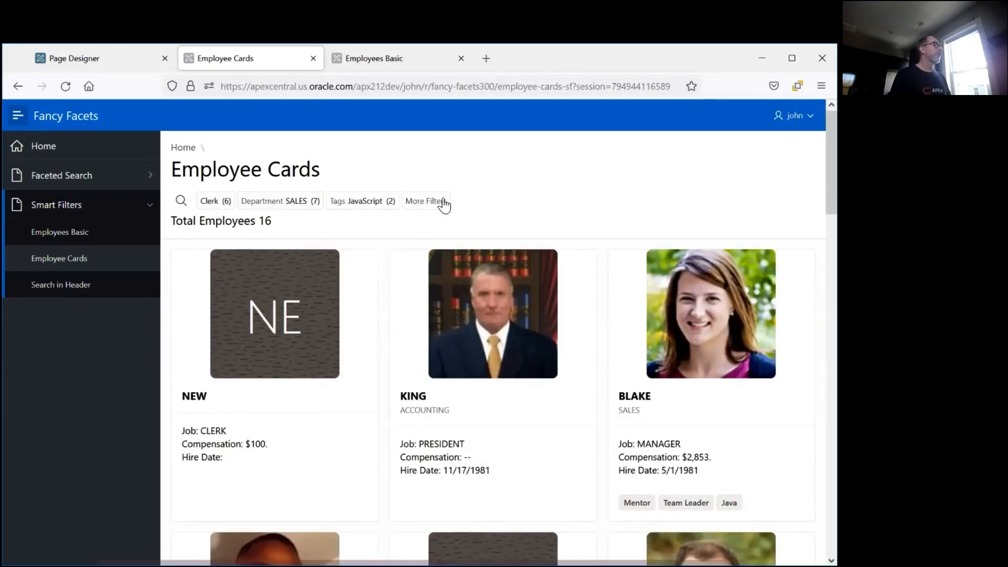
Return to Page Designer and show the settings of the P21_SEARCH filter
click(76, 62)
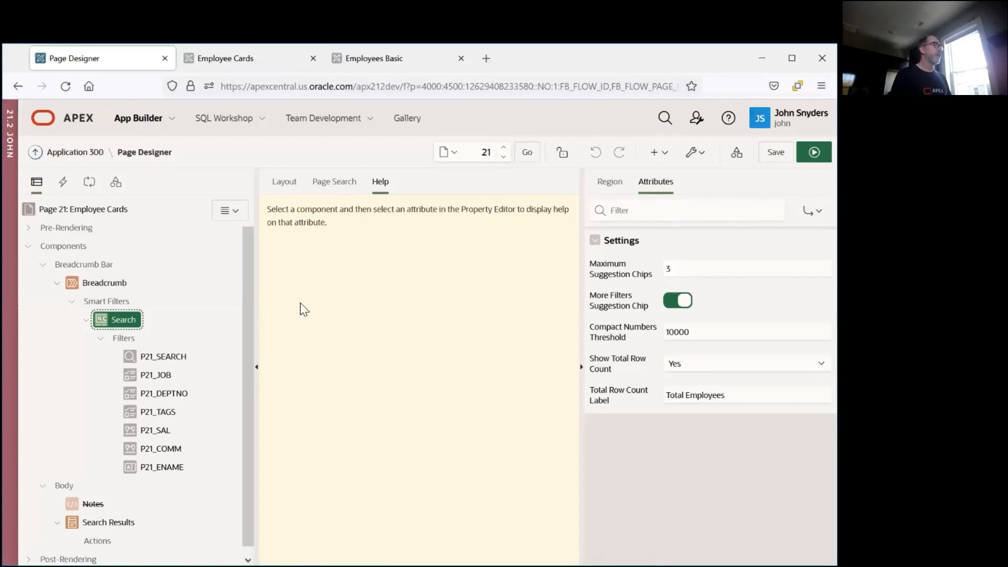
click(163, 358)
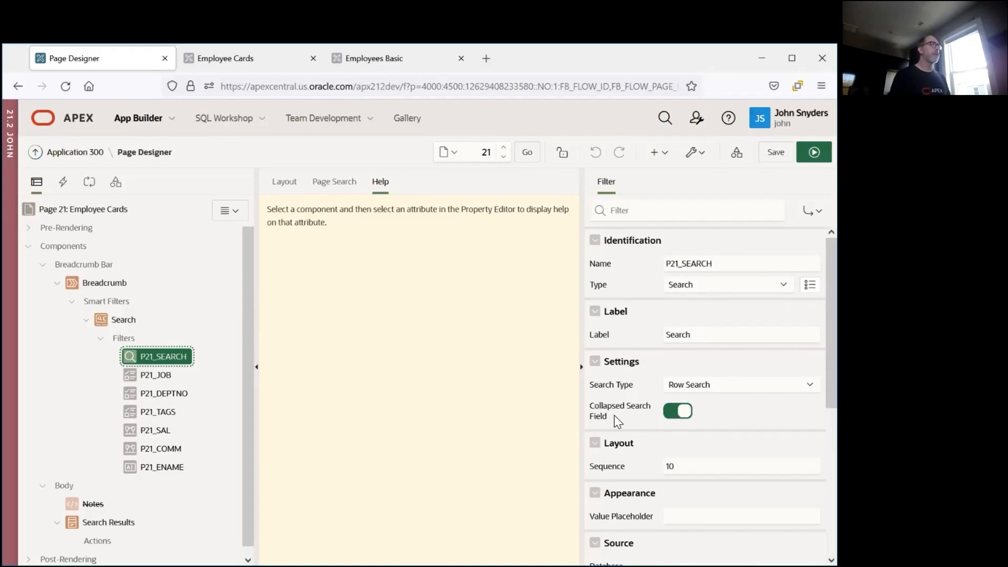
Expand the collapsed search on the running Employee Cards page, search for "al" and remove the search term
click(228, 55)
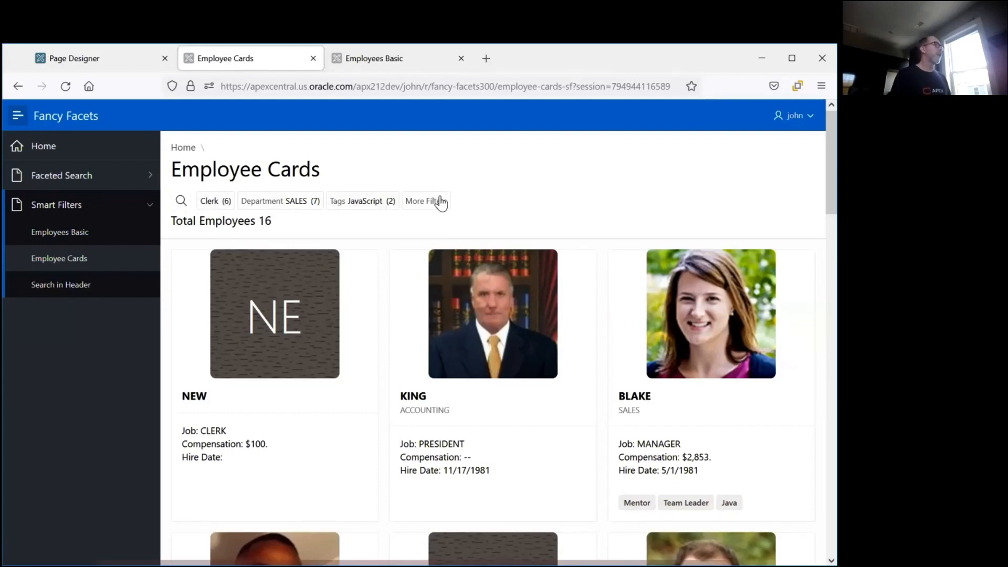
click(181, 202)
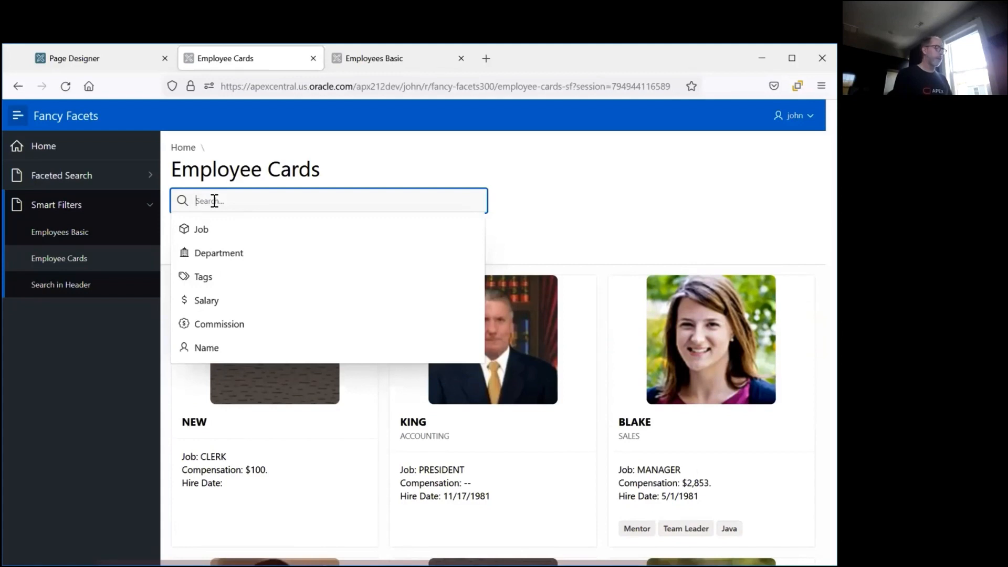
text(al)
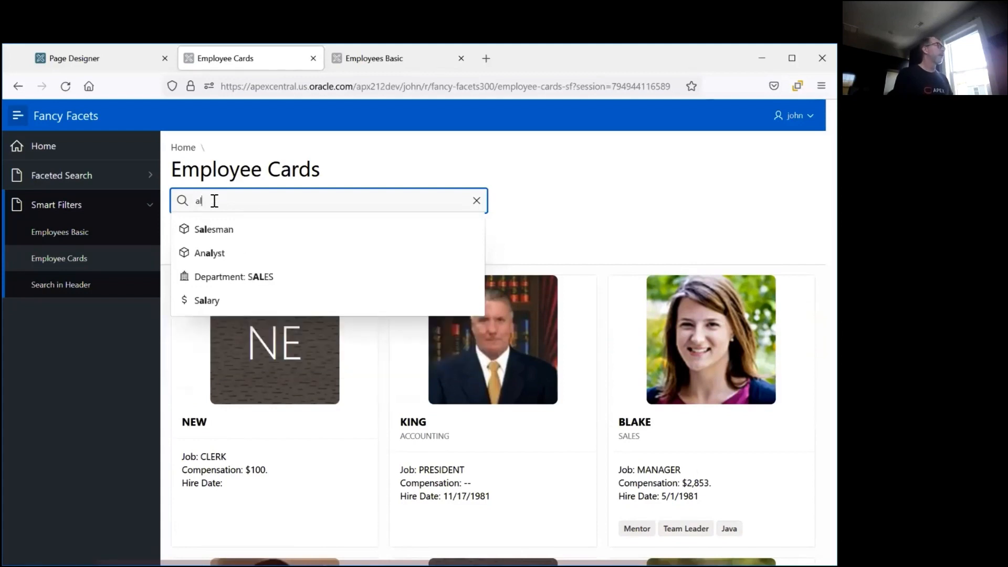
key(Return)
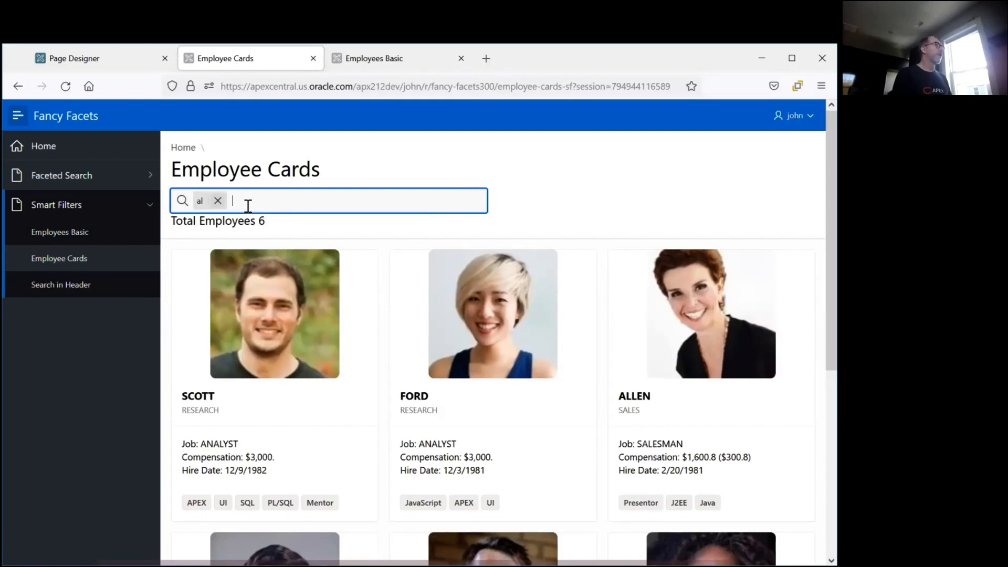
click(217, 200)
click(572, 234)
click(342, 205)
click(554, 223)
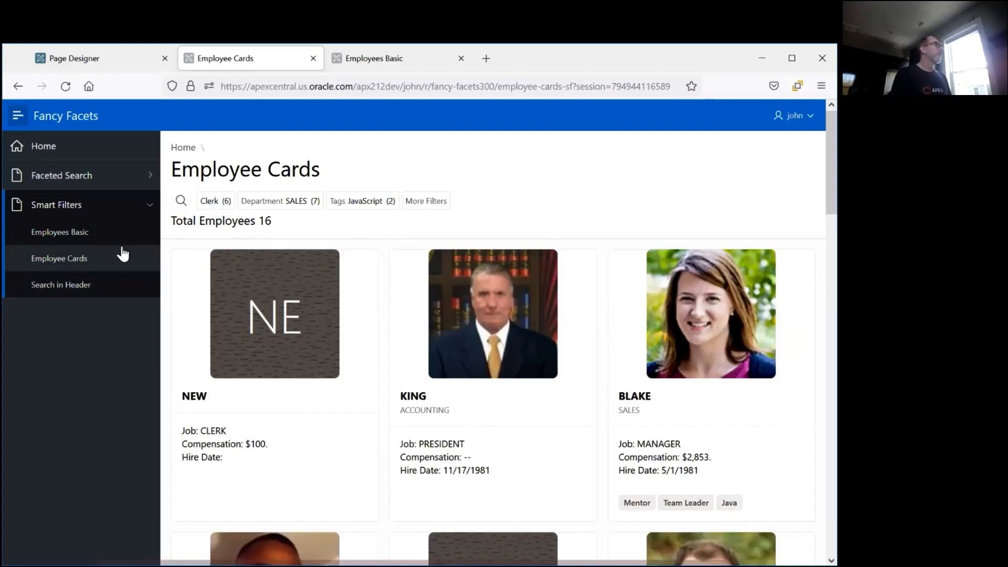
From Page Designer, show the Smart Filters page creation wizard with its breadcrumb choices and leave without creating a page
click(67, 64)
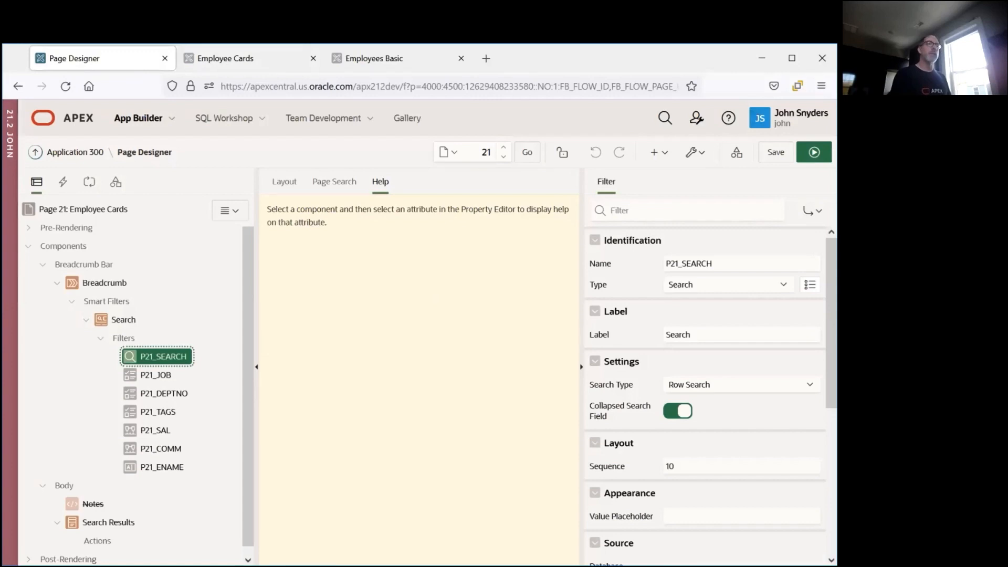
click(659, 152)
click(672, 178)
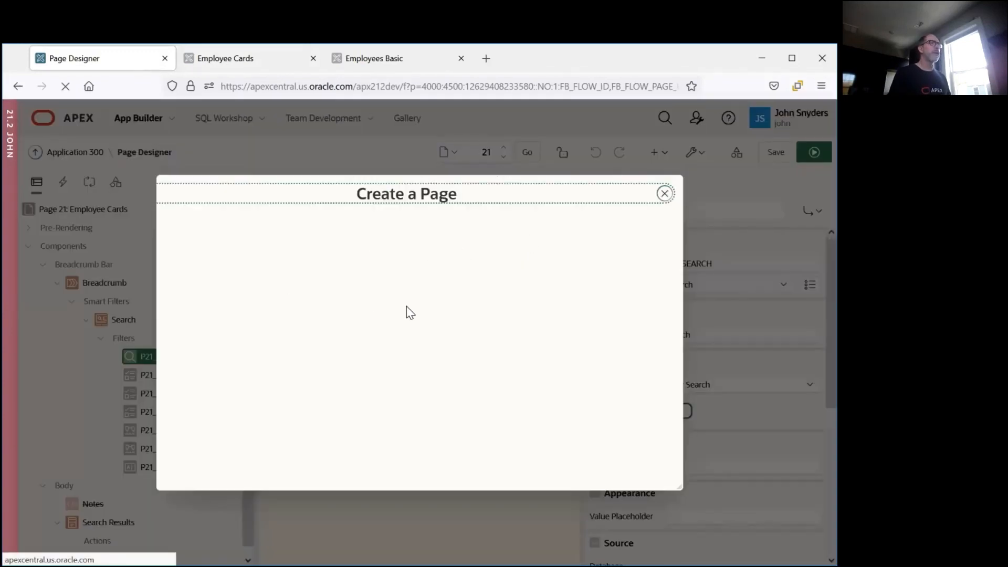
click(289, 297)
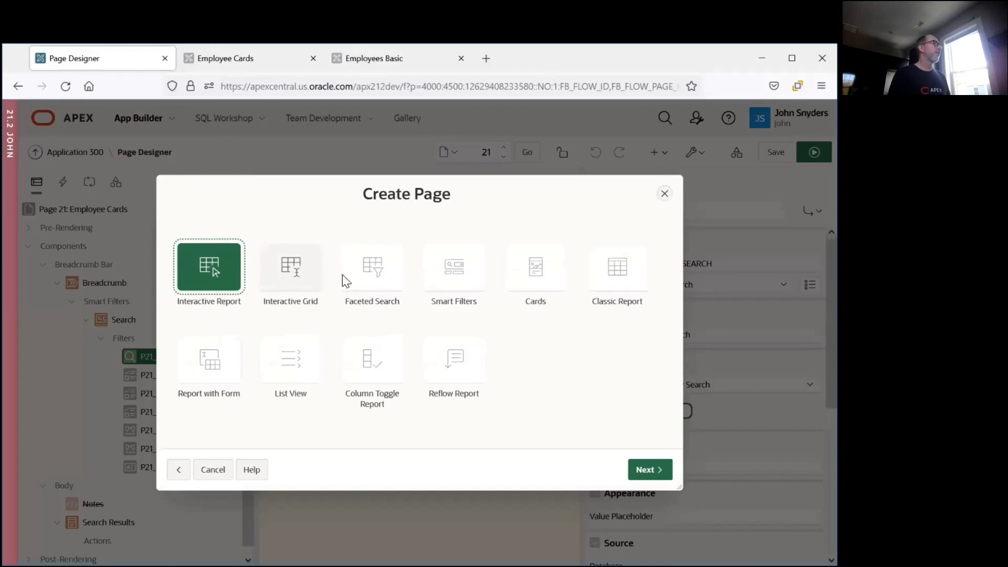
click(459, 268)
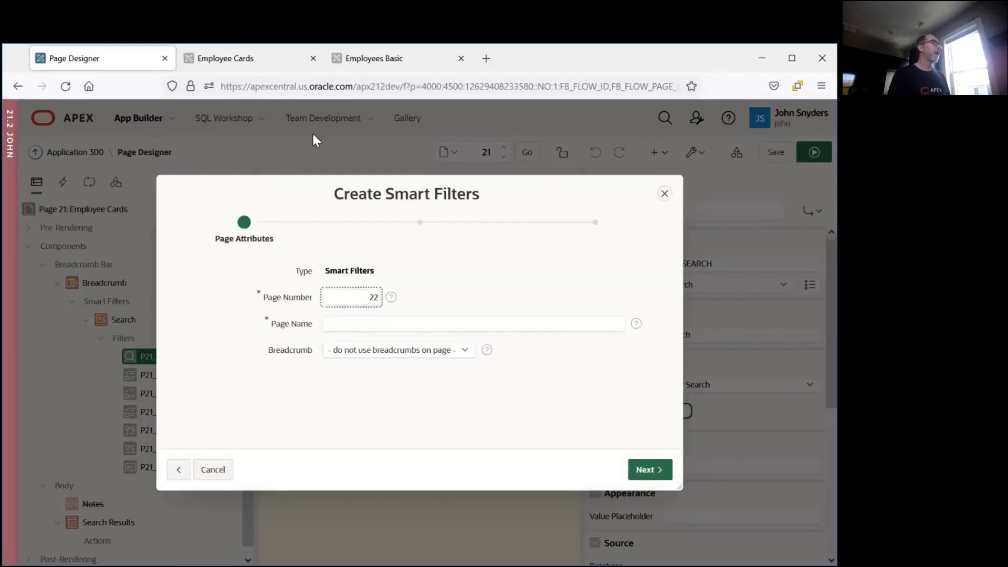
click(411, 353)
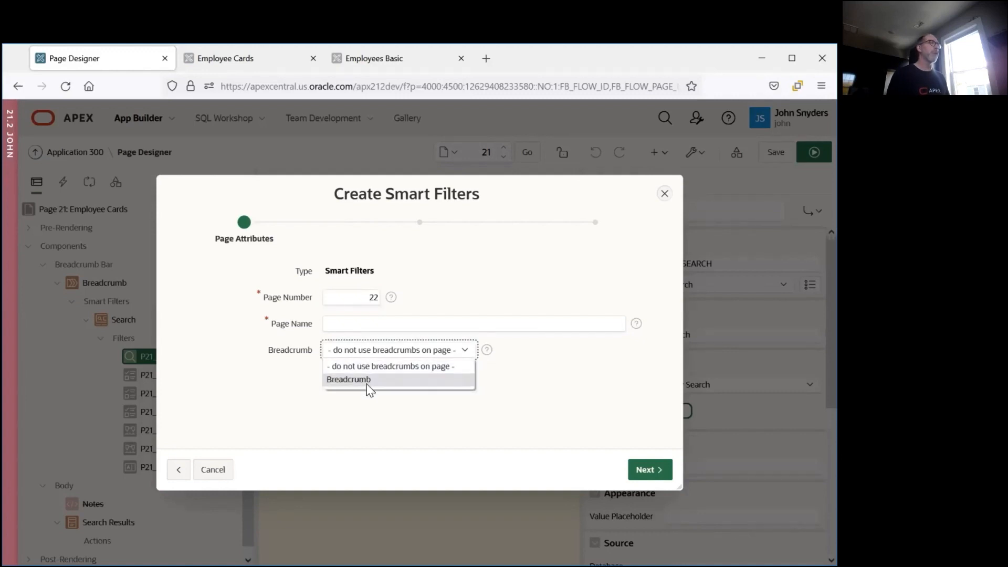
click(229, 473)
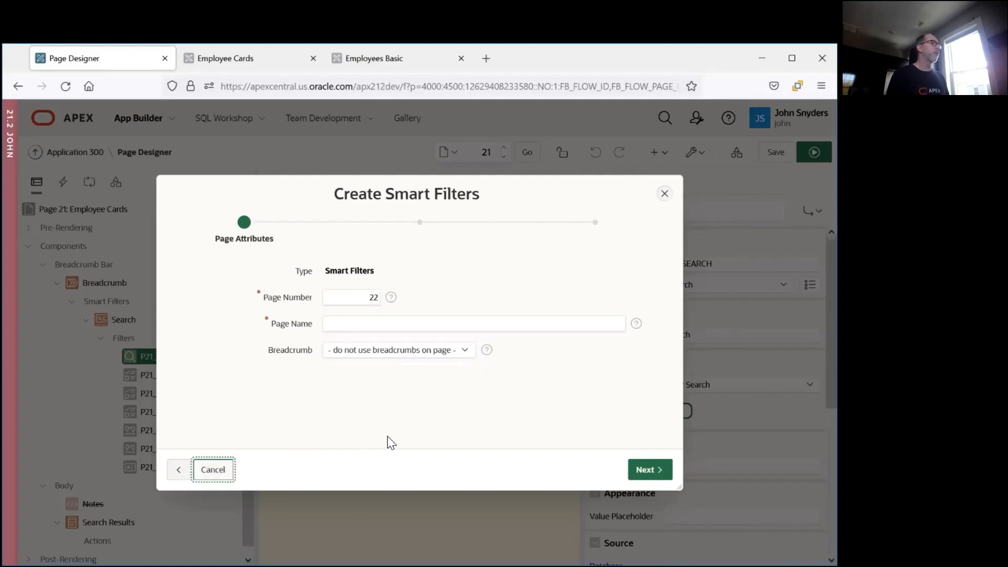
key(Escape)
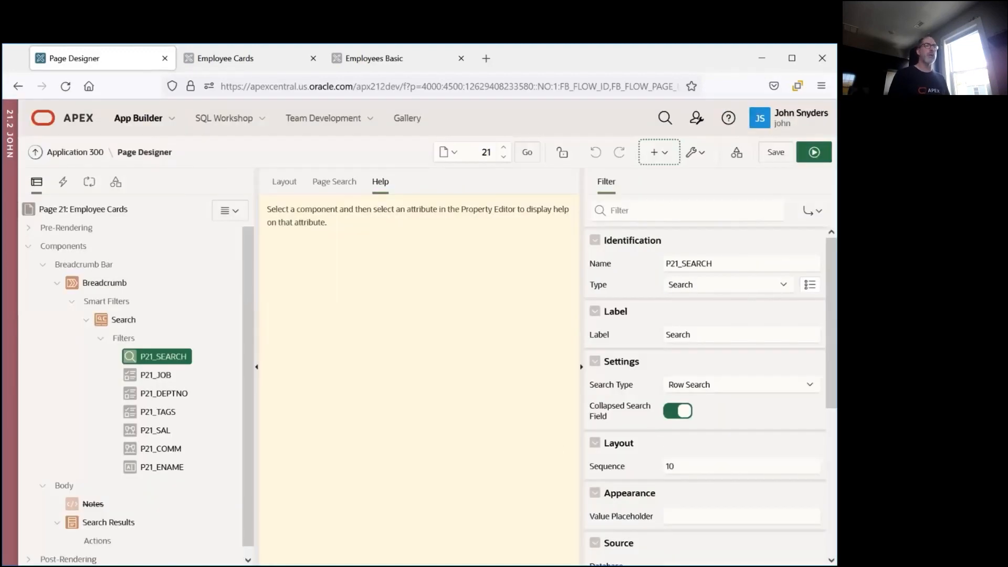
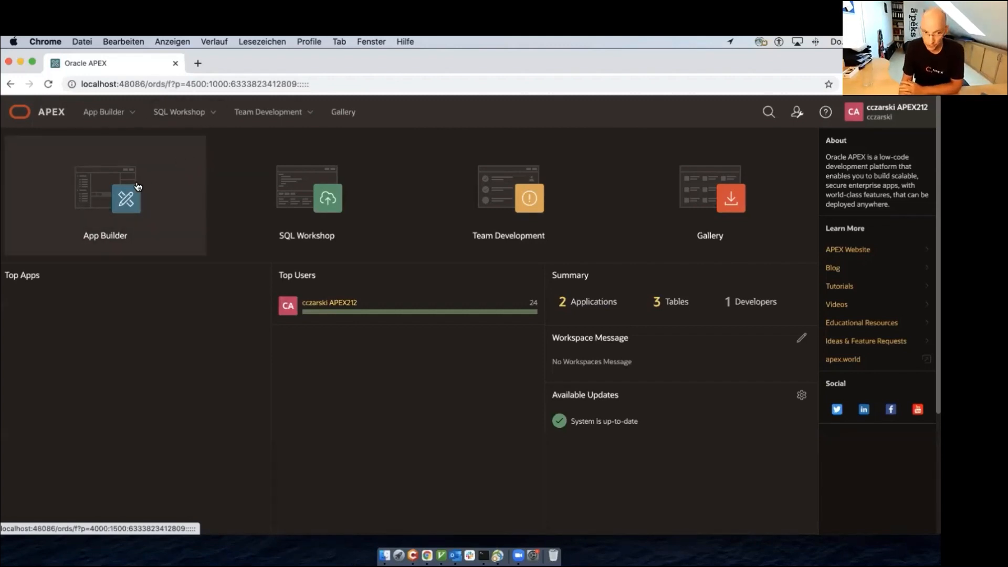
Open the REST Data Sources in the shared components of the Office Hours application
click(122, 211)
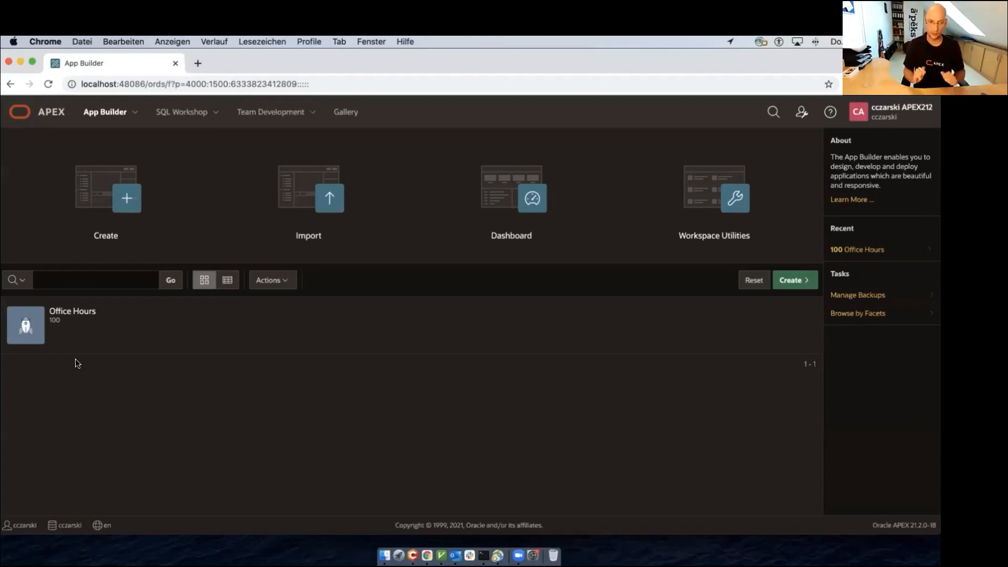
click(54, 340)
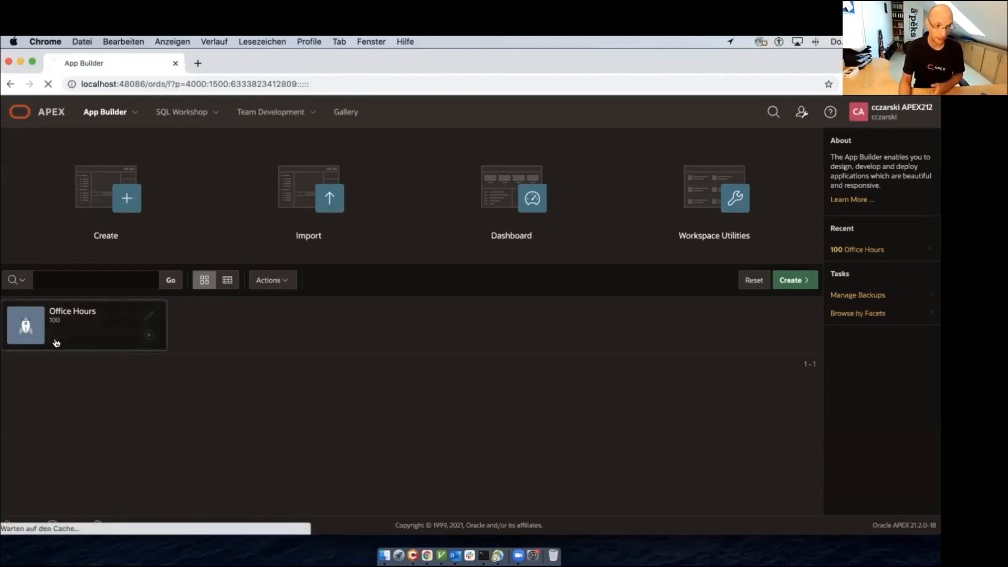
click(417, 285)
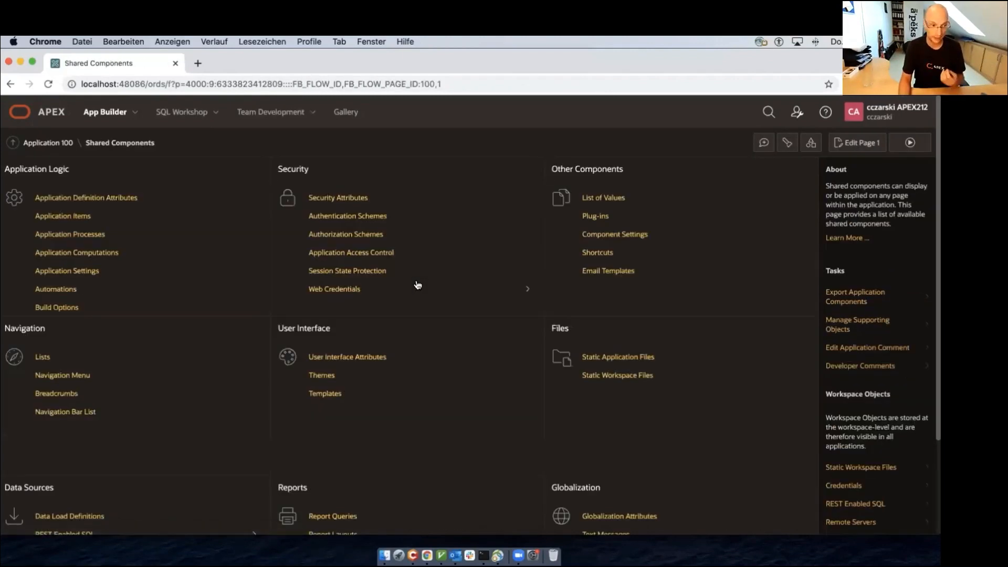
scroll(131, 456, down, 3)
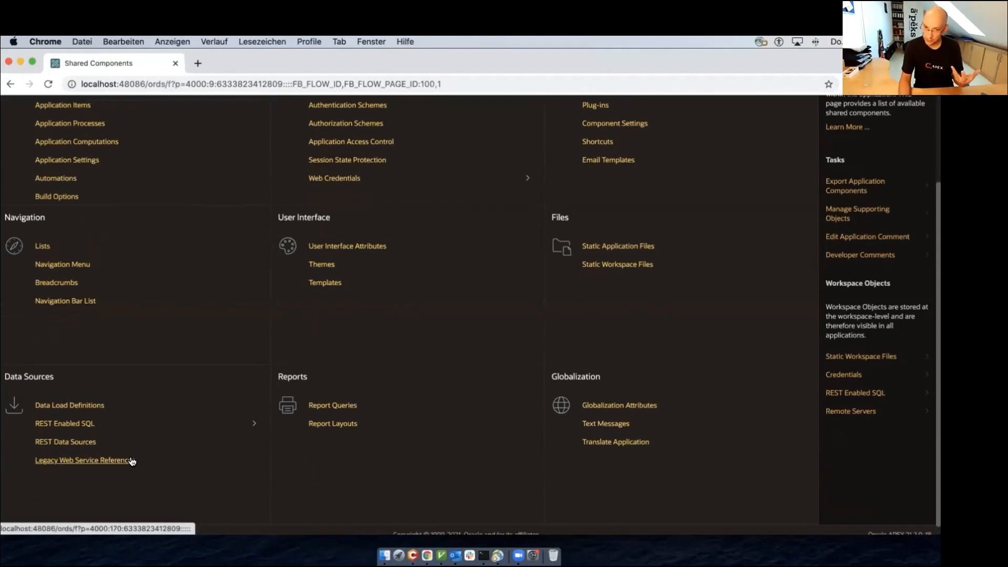
click(77, 446)
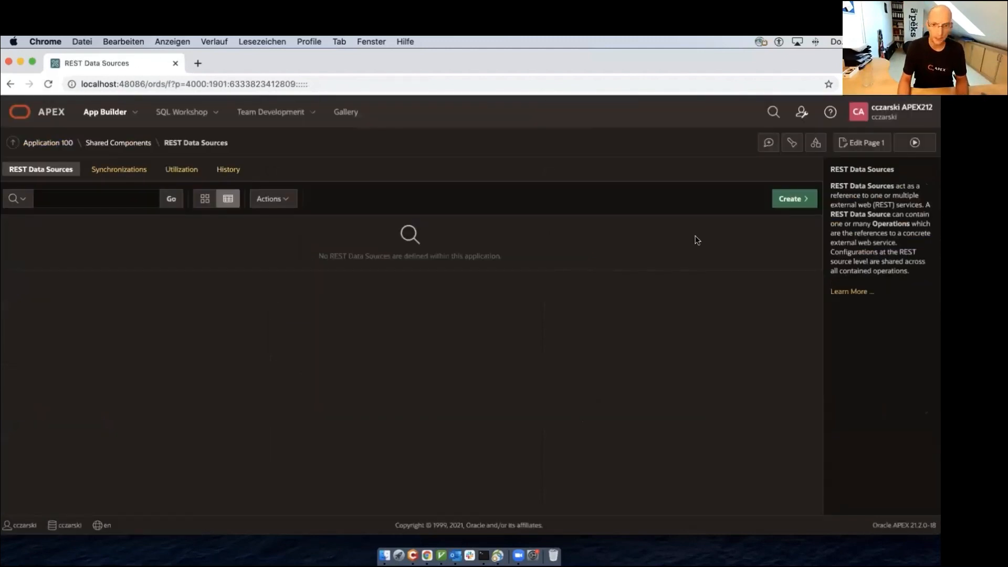
click(794, 199)
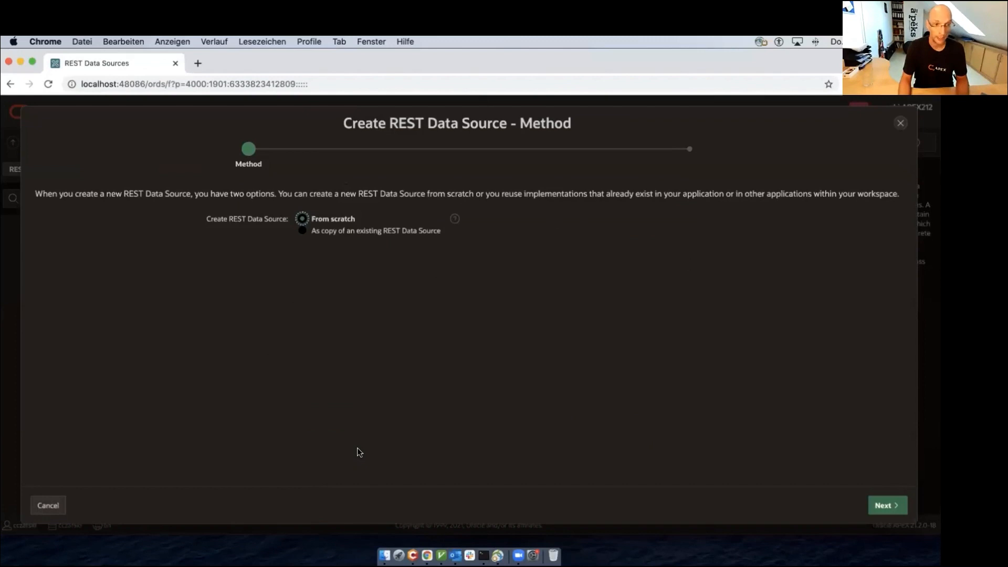
click(893, 506)
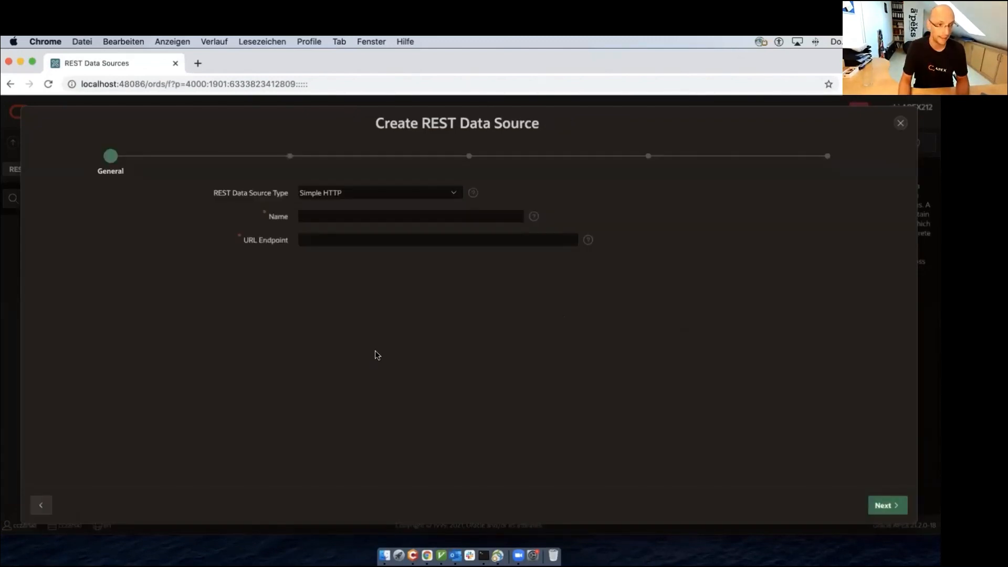
click(353, 217)
text(USGA)
key(Tab)
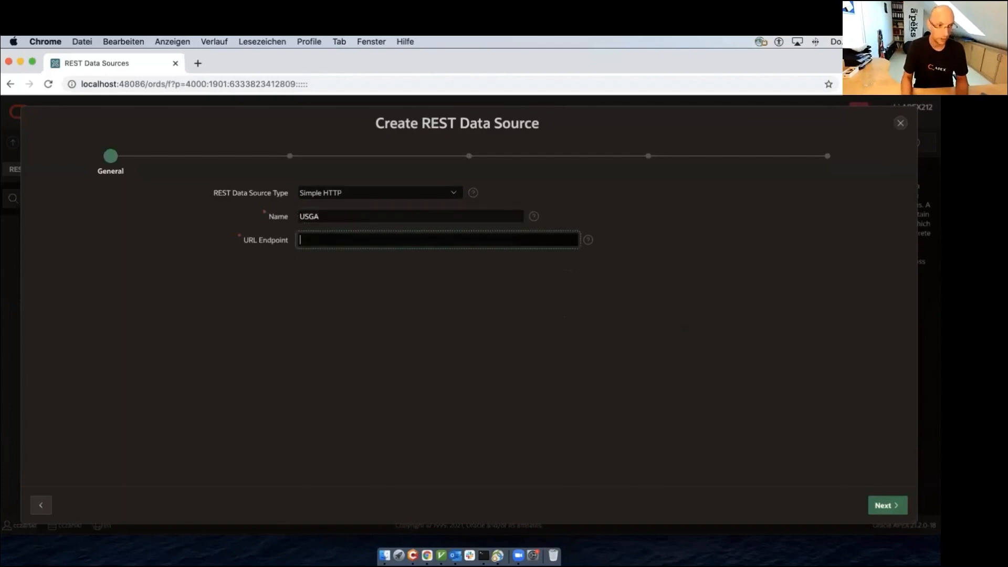
text(https://blogs.oracle.com/apex/post/add-a-chart-to-your-faceted-search-page)
click(355, 214)
key(BackSpace)
text(S)
click(889, 506)
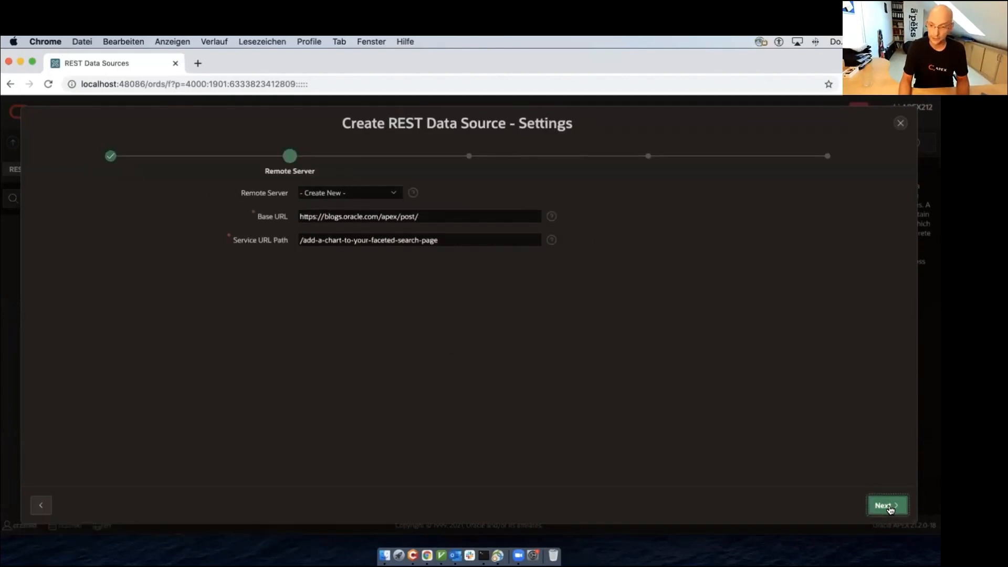
click(888, 506)
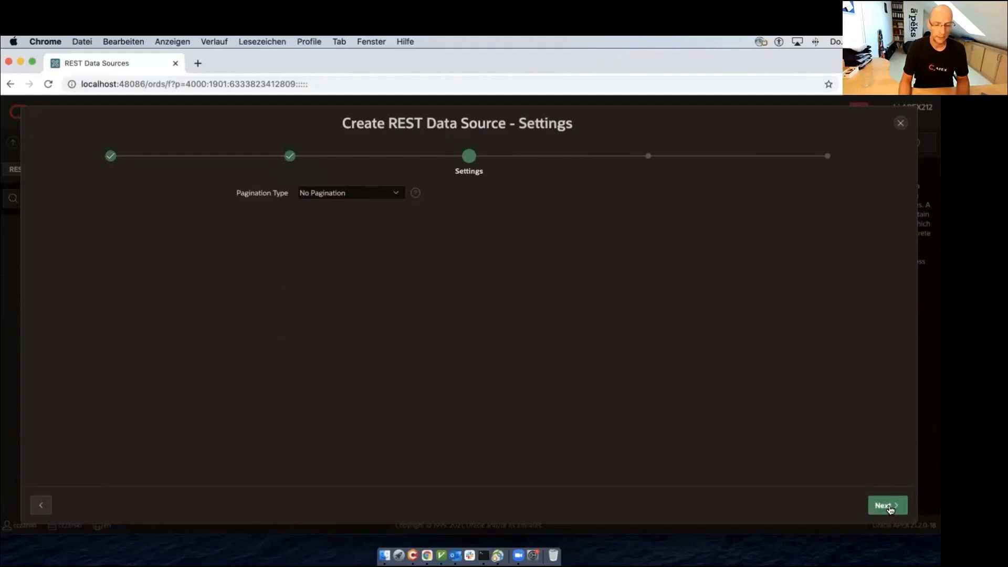
Try to discover the new REST data source without pagination or authentication, and inspect the server response
click(888, 506)
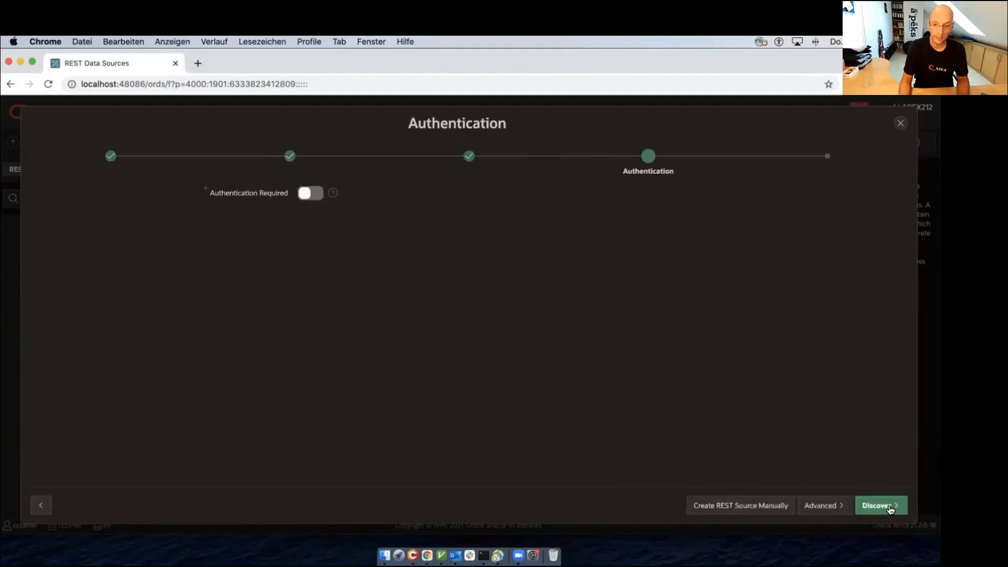
click(890, 508)
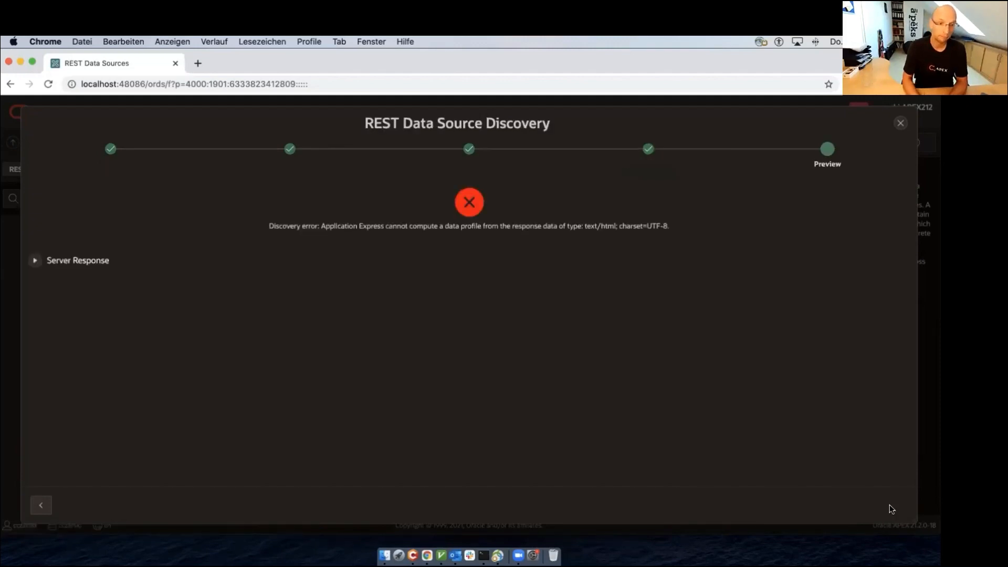
click(36, 264)
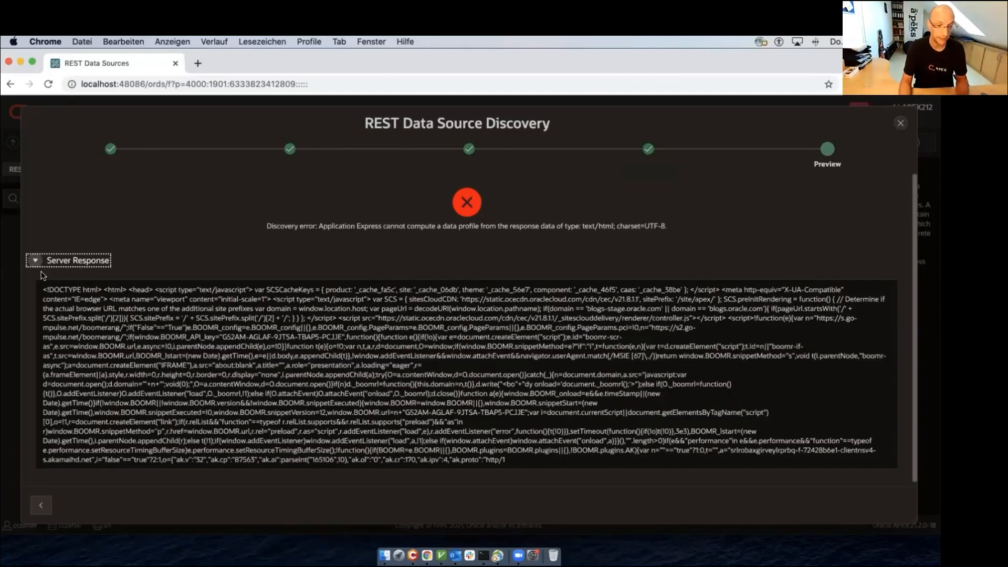
key(Escape)
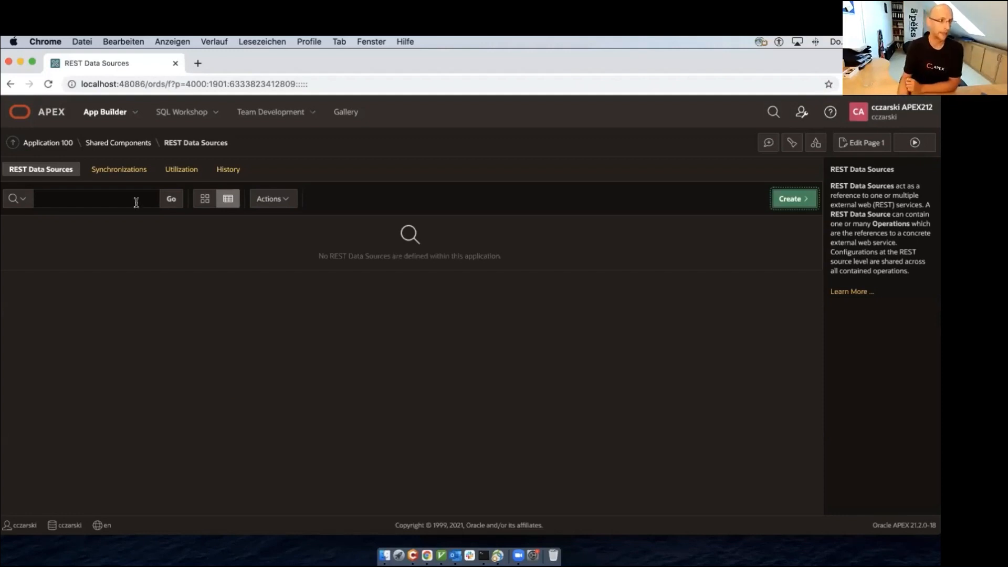
Upload Sample_Catalog_GitHub_REST_APIs.sql from the Desktop as a REST Source Catalog through the workspace's REST Source Catalogs
click(106, 121)
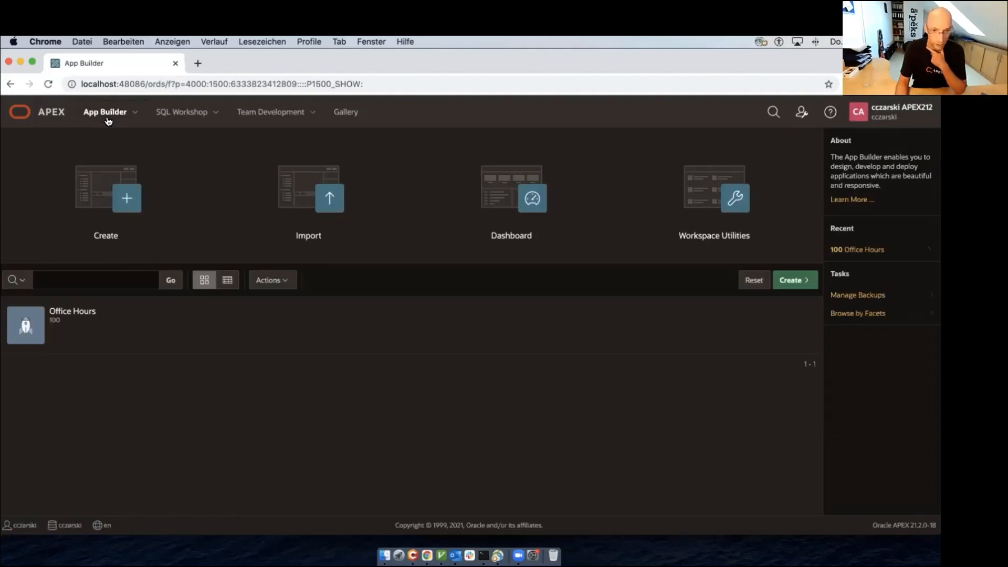
click(689, 210)
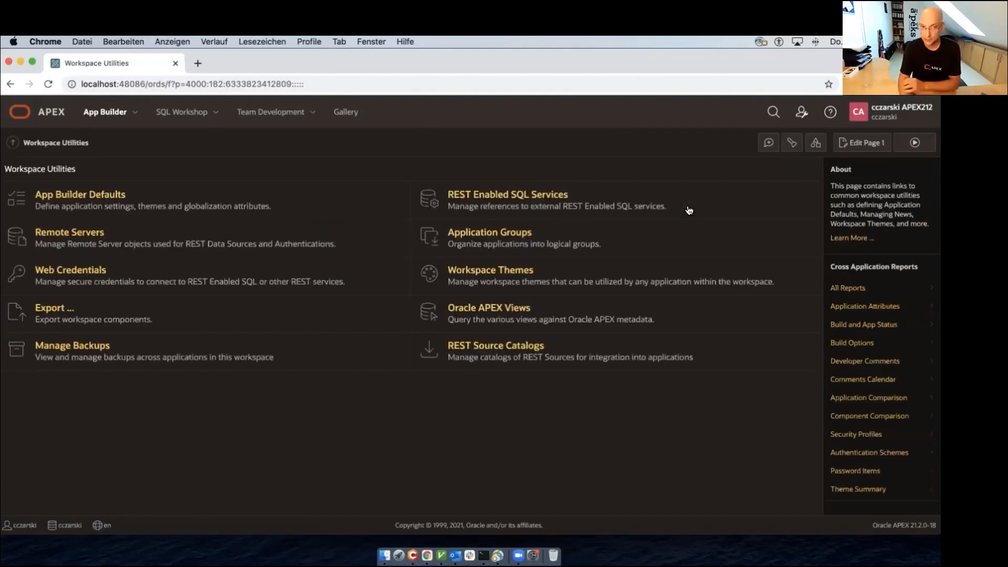
click(484, 357)
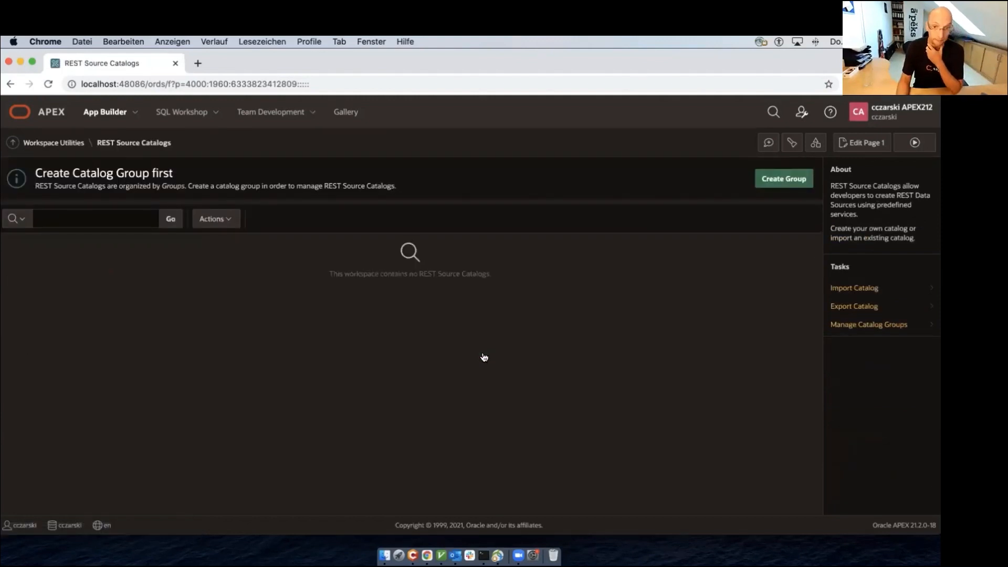
click(845, 289)
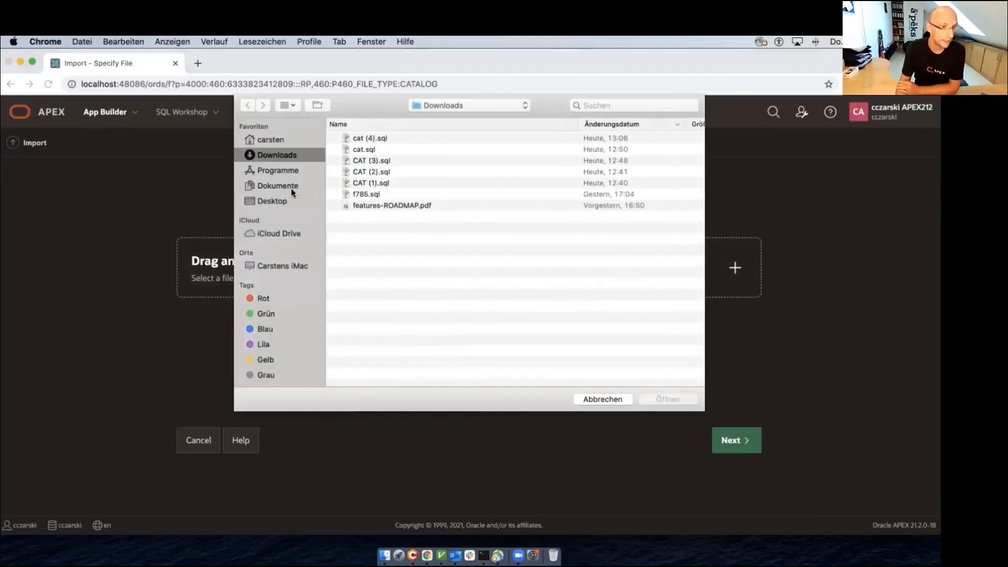
click(284, 198)
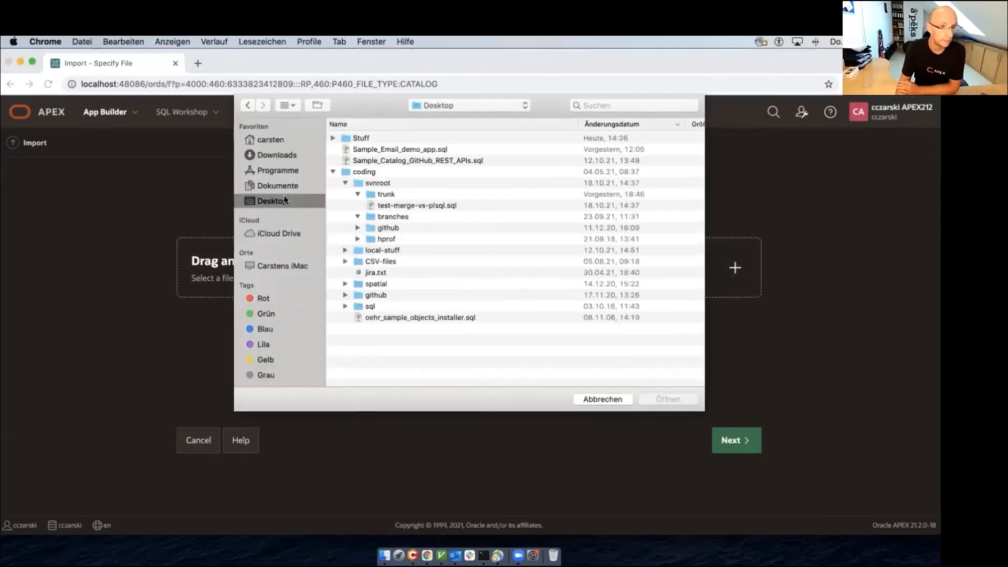
double_click(416, 156)
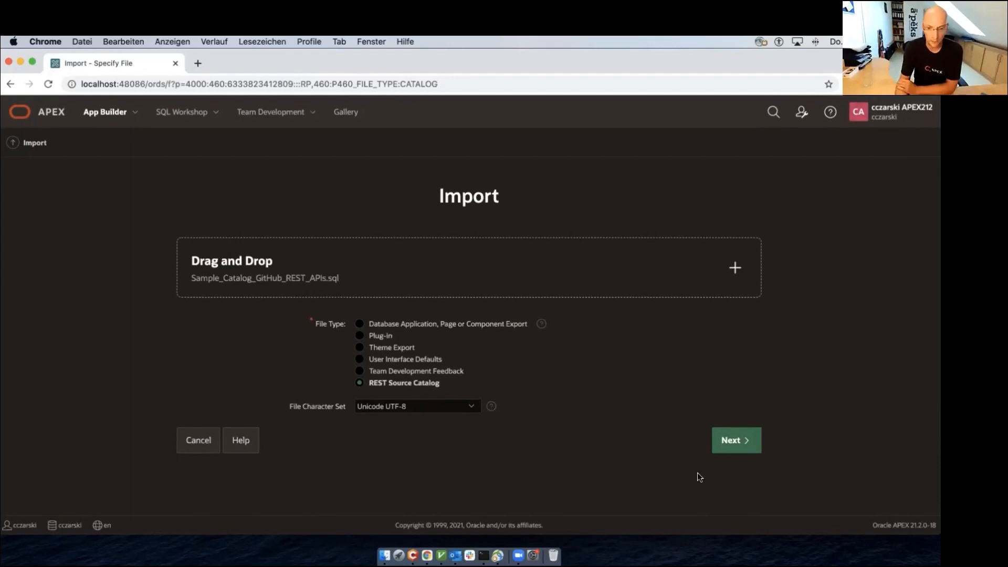
click(737, 446)
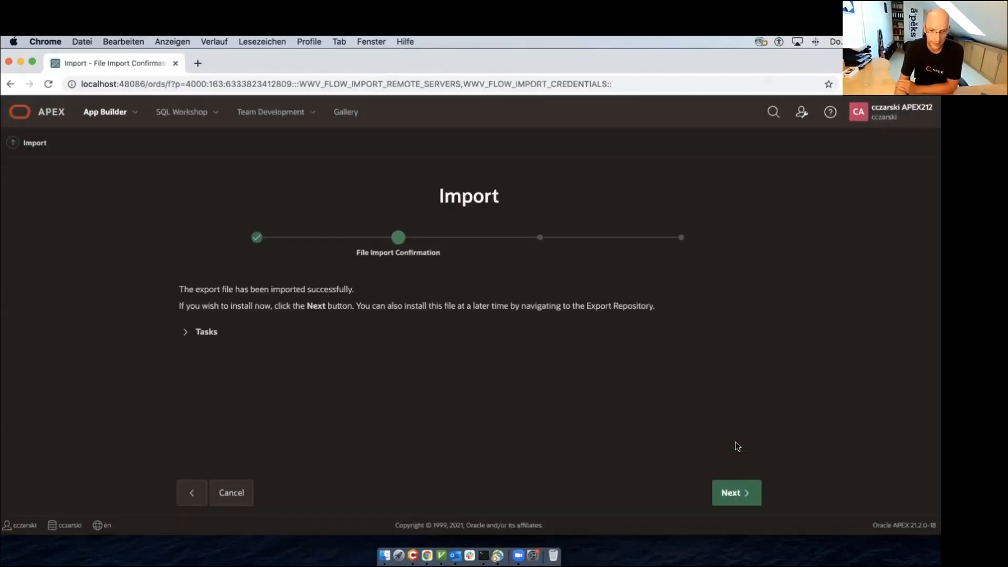
click(742, 493)
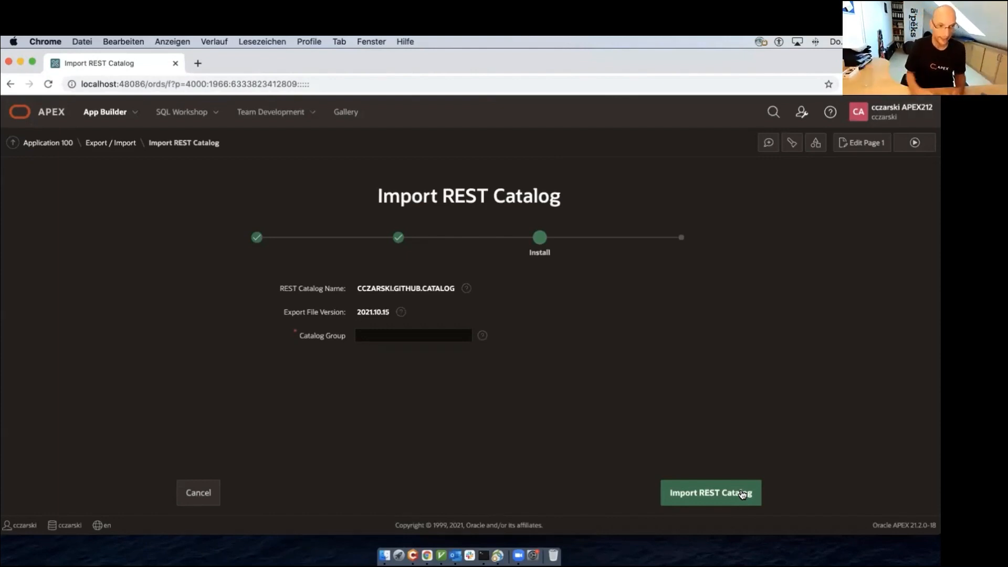
Assign the uploaded REST catalog to the catalog group Internet APIs and import it
click(402, 334)
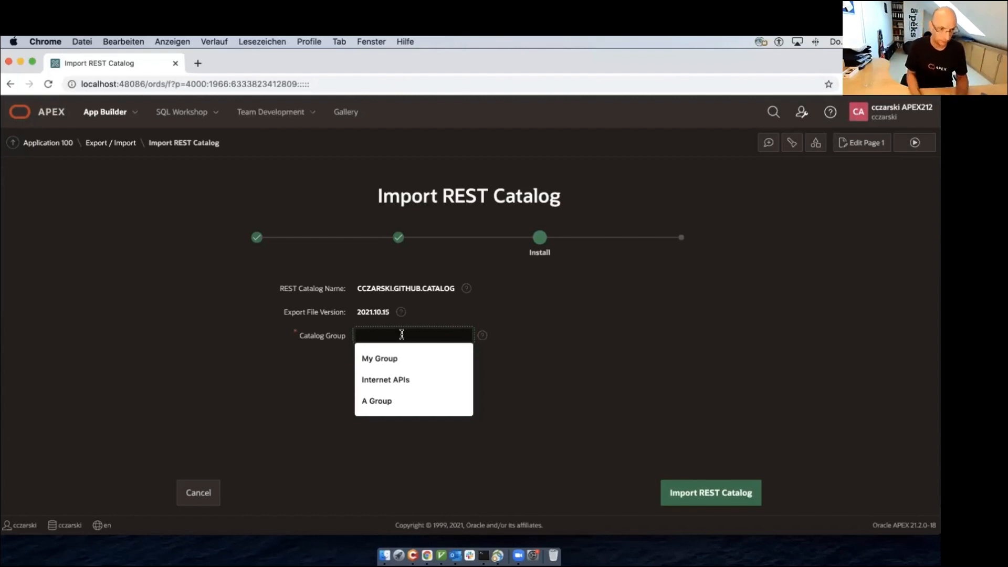
key(Down)
key(Down)
key(Return)
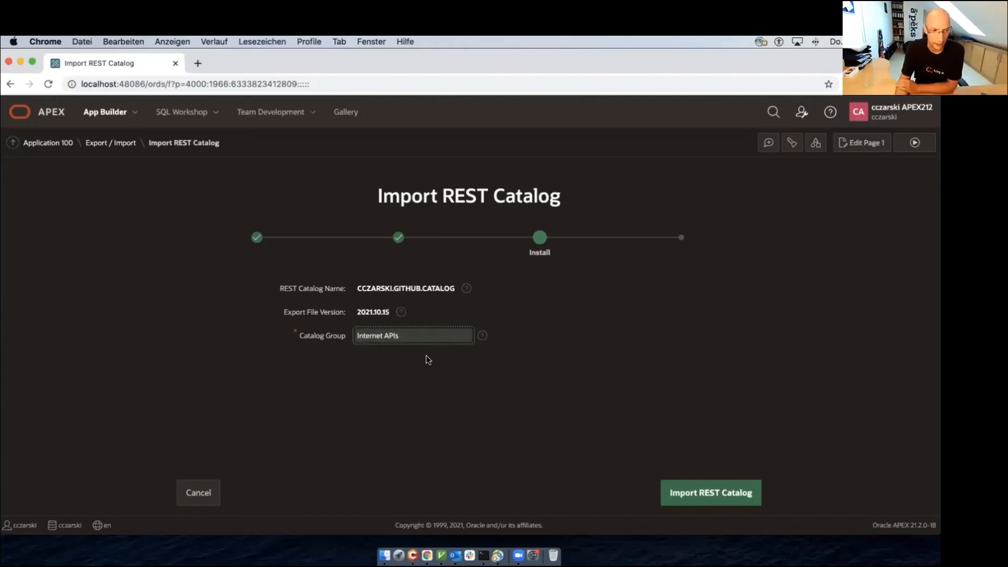
click(685, 491)
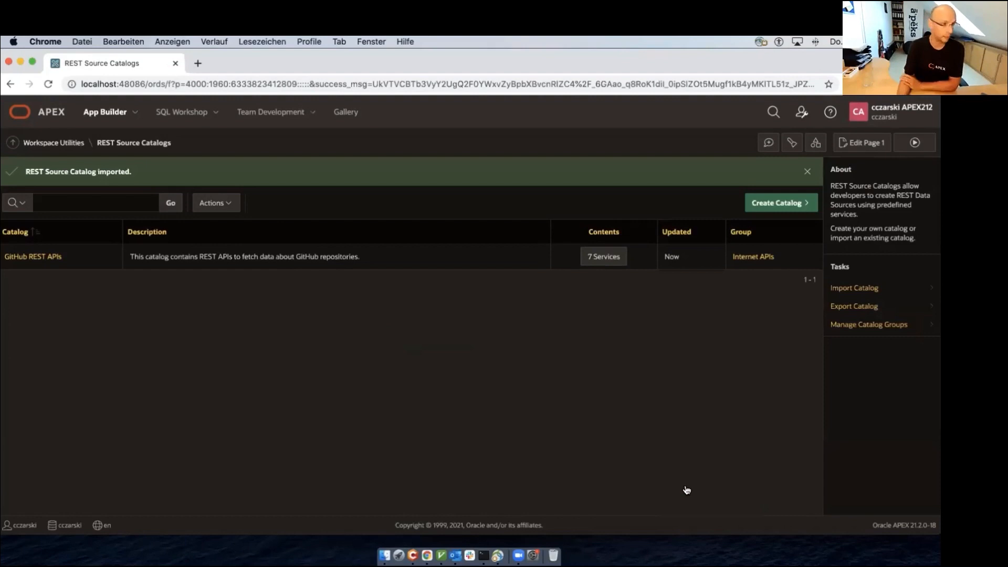
Review the GitHub REST APIs catalog's details, including its description and refresh endpoint URL, without changing them
click(59, 264)
click(359, 299)
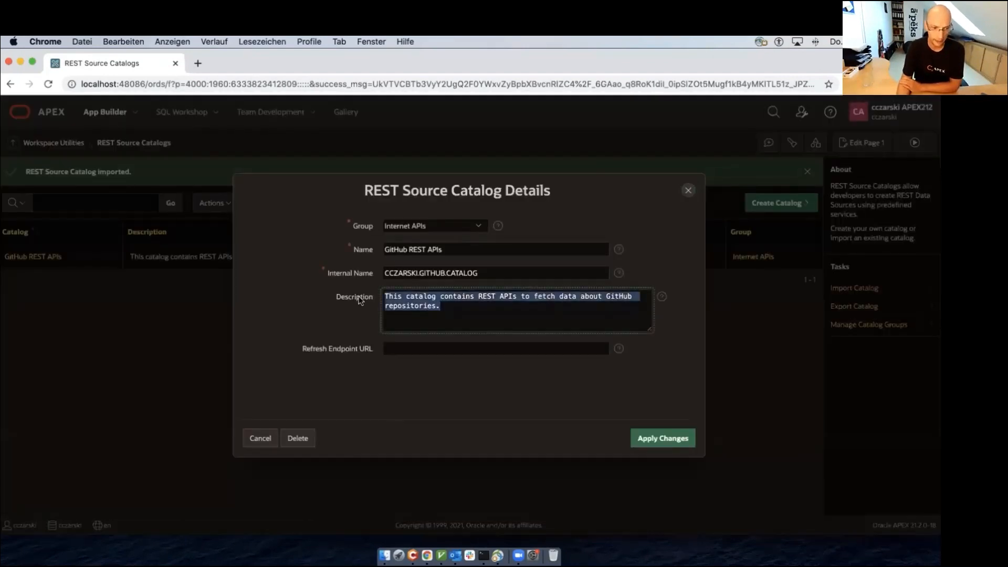
click(415, 347)
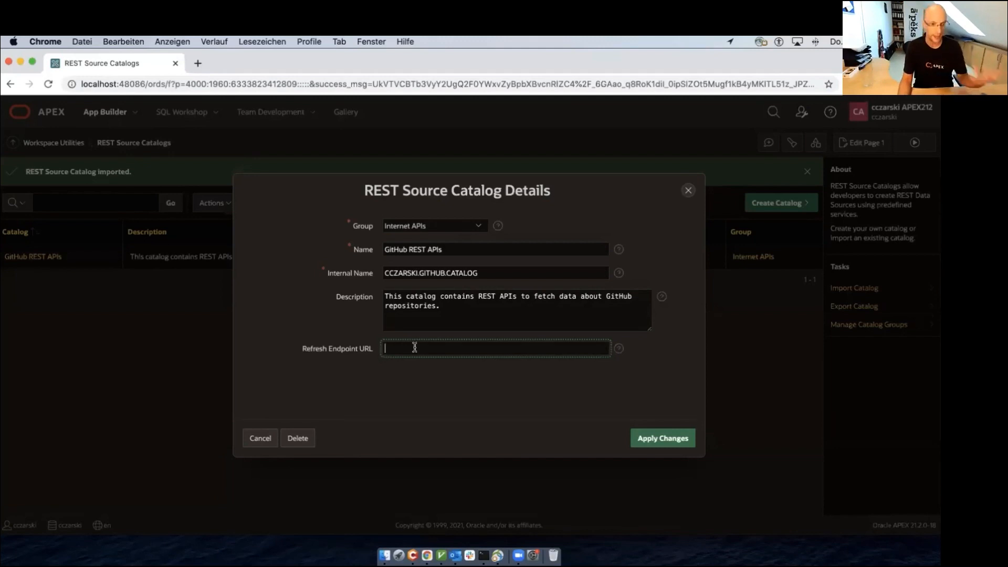
click(687, 190)
Examine the catalog's GitHub Issues by User and Repository Name service, including its URL settings, operations and data profile
click(604, 256)
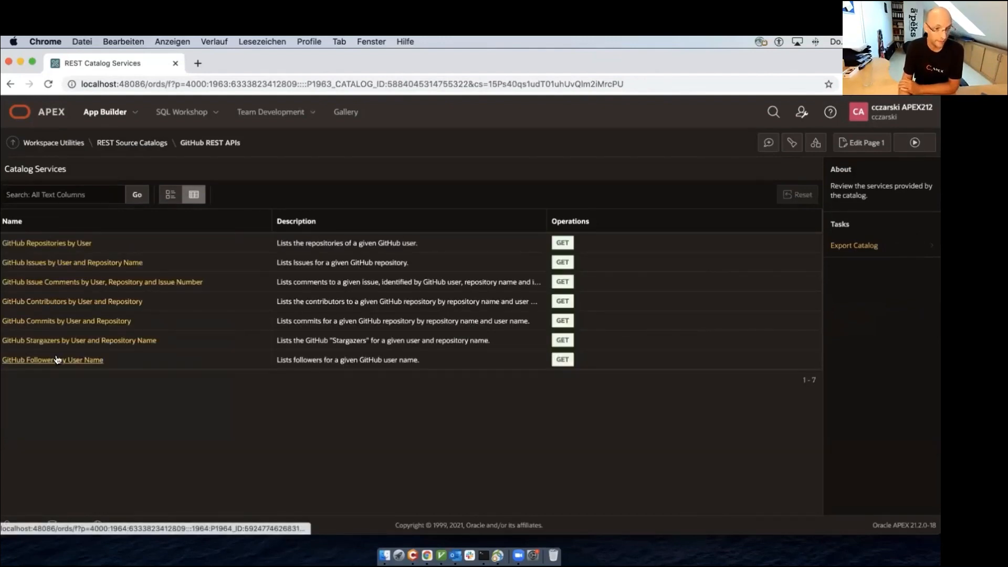
click(98, 264)
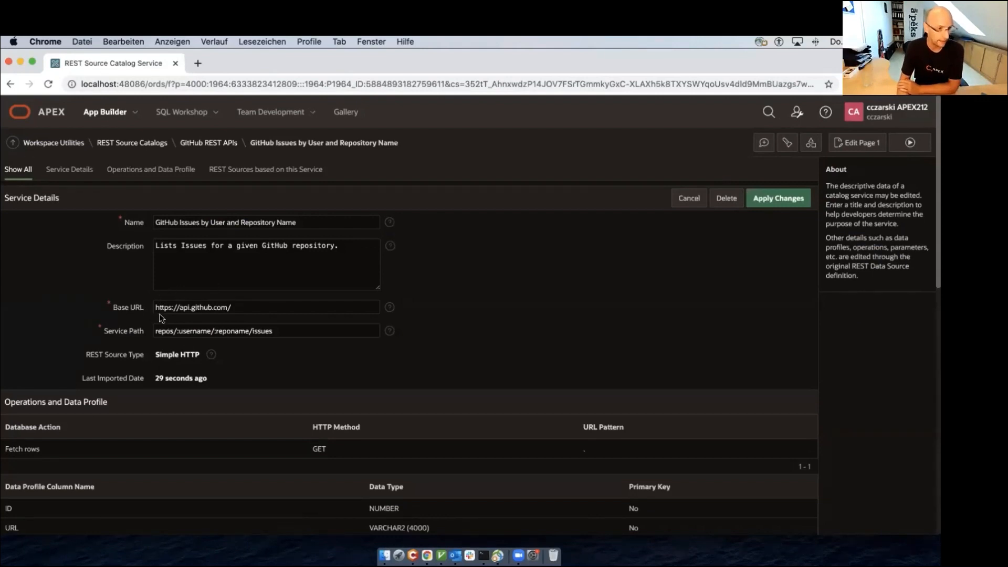
scroll(418, 379, down, 3)
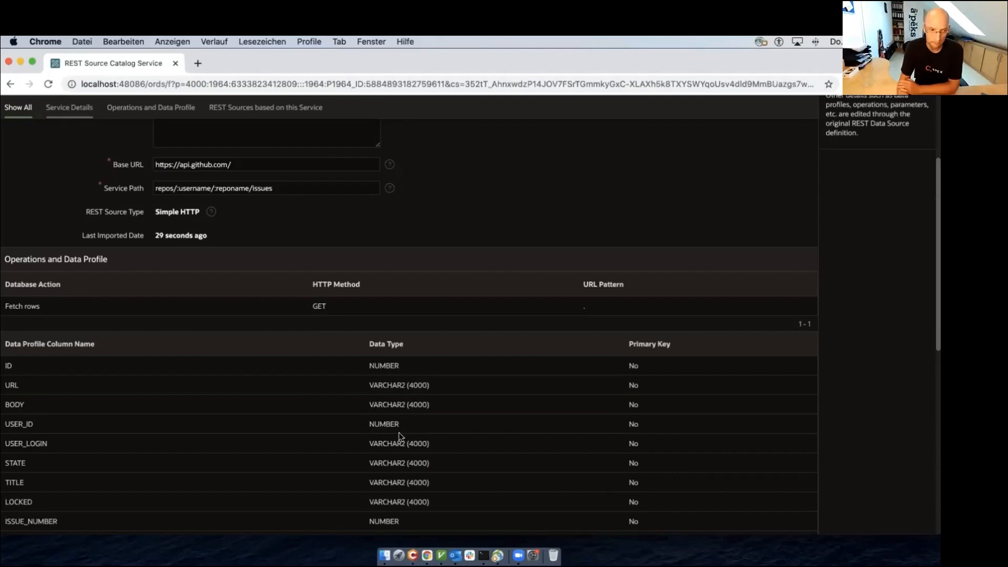
scroll(401, 436, down, 2)
scroll(400, 427, up, 4)
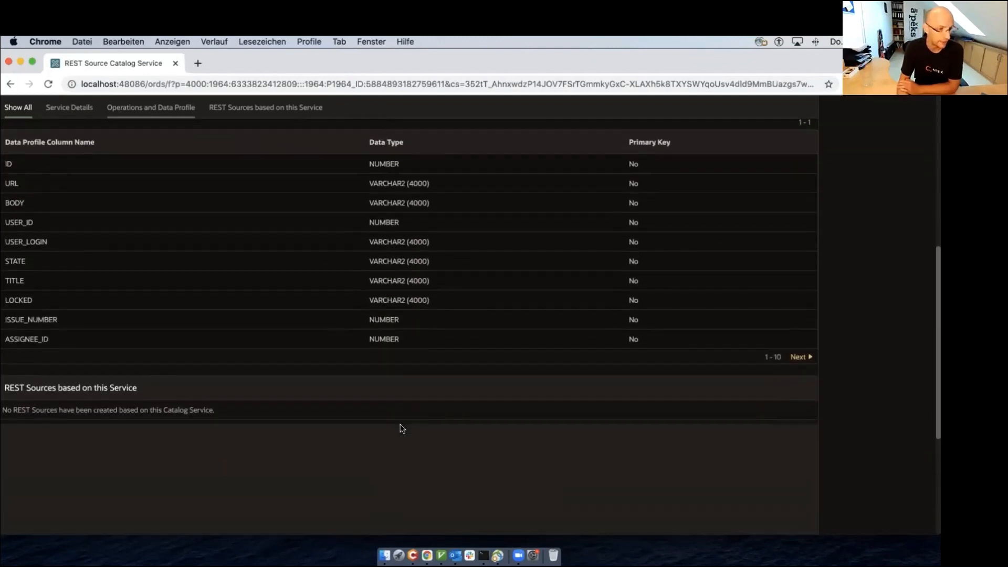
scroll(402, 428, up, 1)
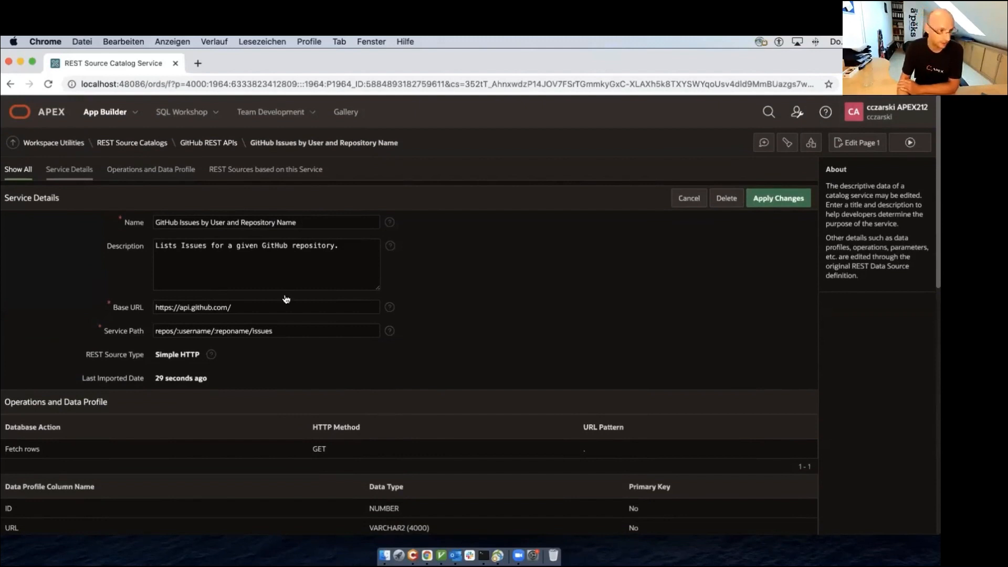
scroll(168, 132, down, 1)
scroll(152, 153, up, 1)
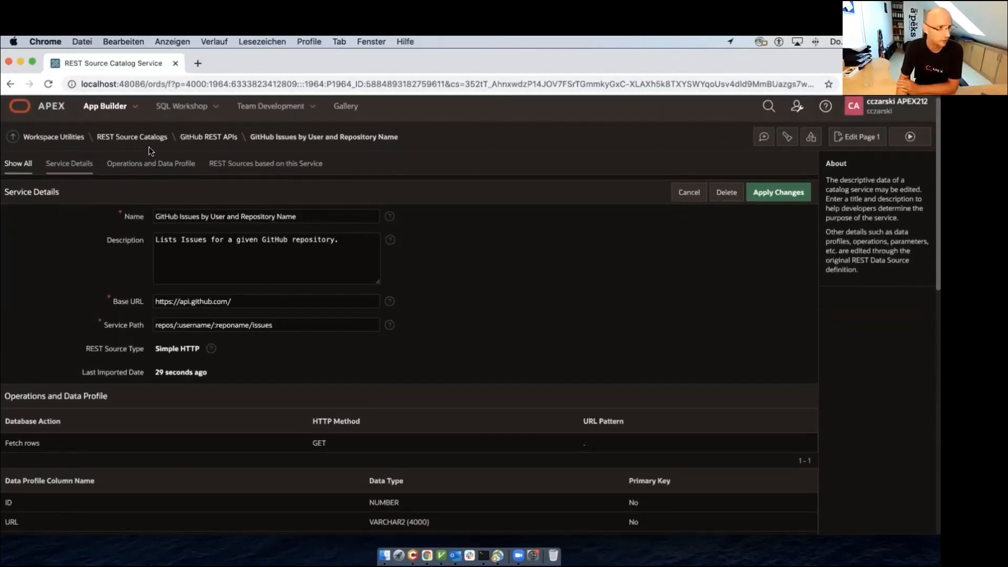
Start creating REST data sources from a REST Source Catalog in the Office Hours application's shared components
click(103, 107)
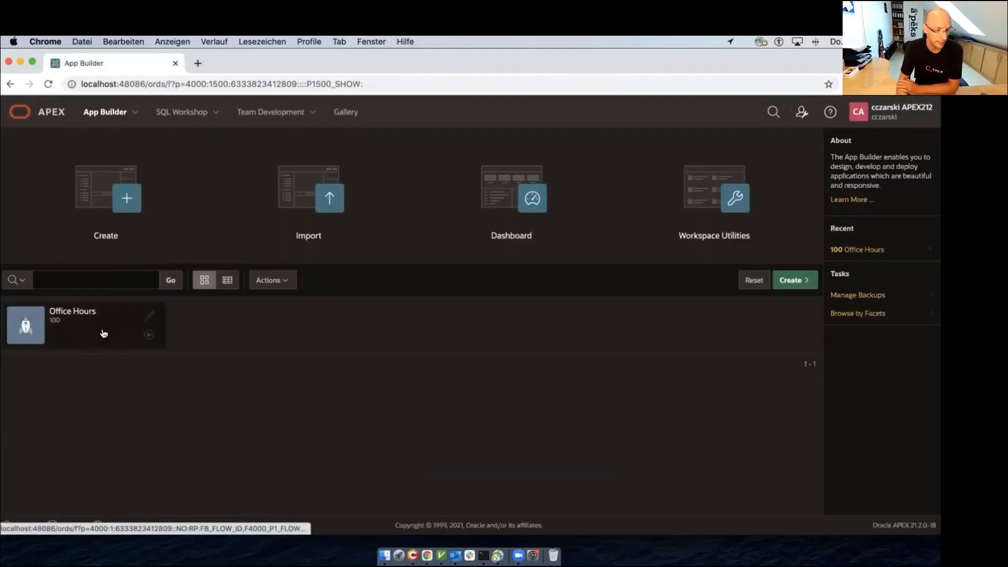
click(84, 336)
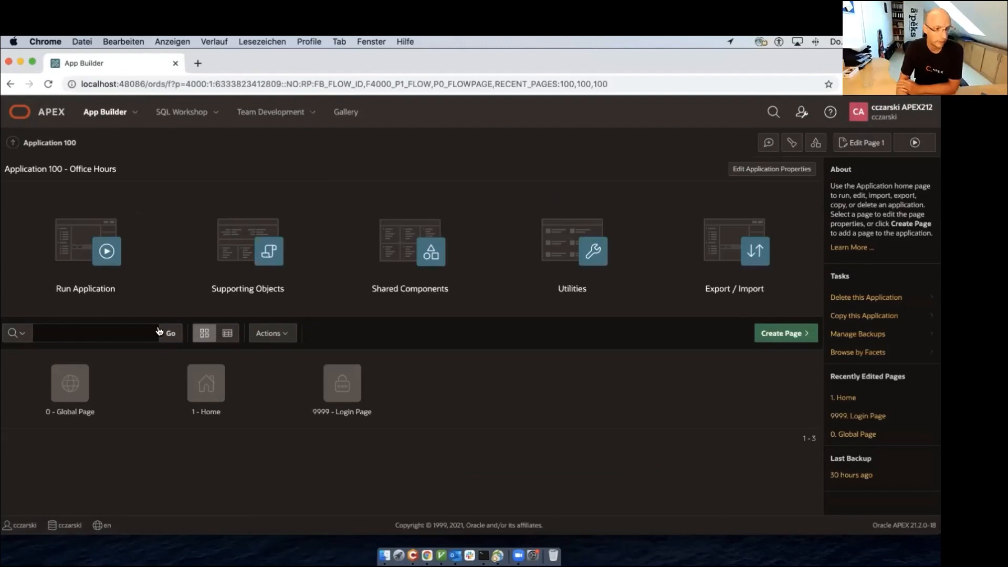
click(450, 276)
scroll(376, 337, down, 5)
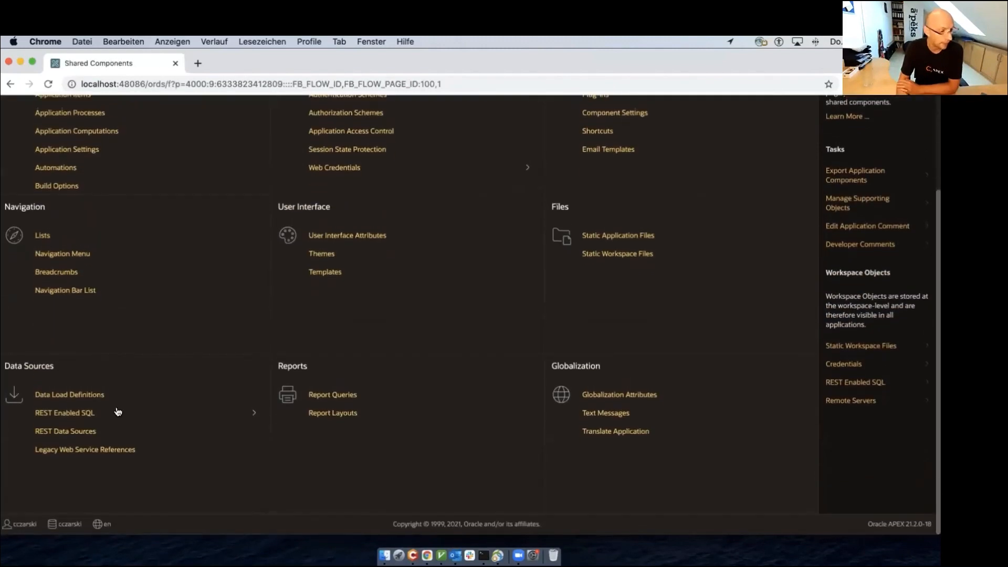
click(74, 431)
click(789, 198)
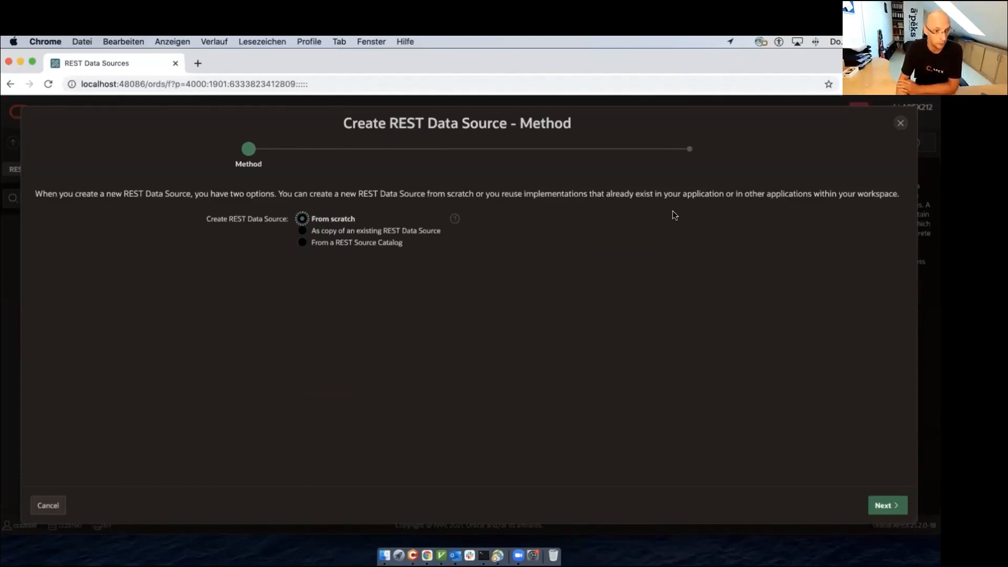
click(349, 243)
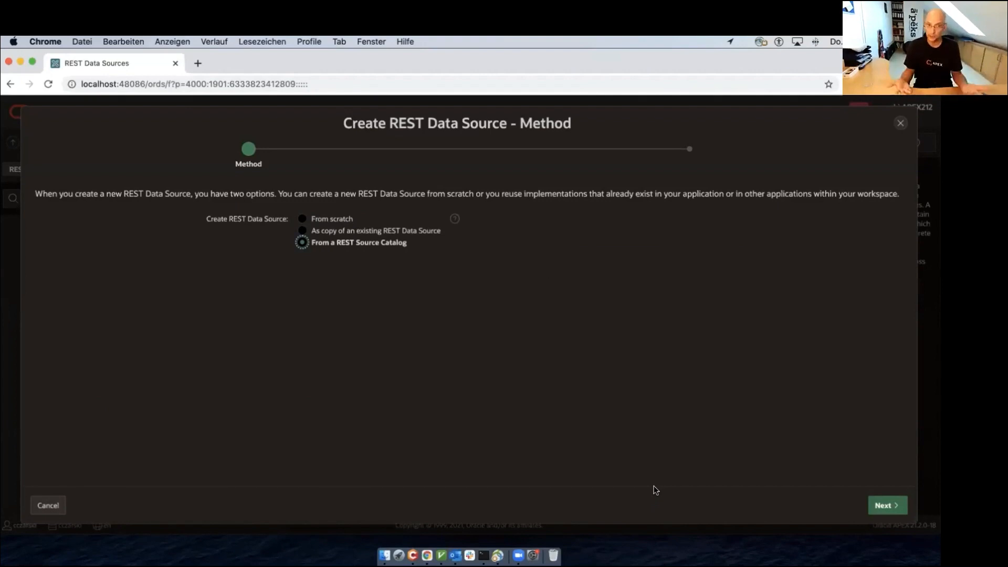
click(888, 506)
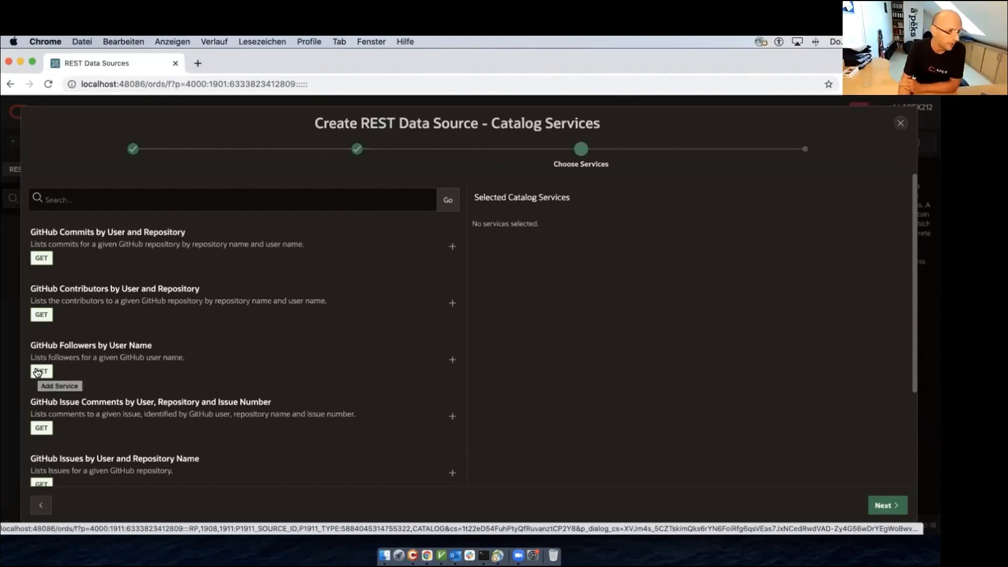
Create REST data sources from the GitHub catalog services for commits, repositories by user, issues and issue comments
click(36, 261)
scroll(142, 402, down, 5)
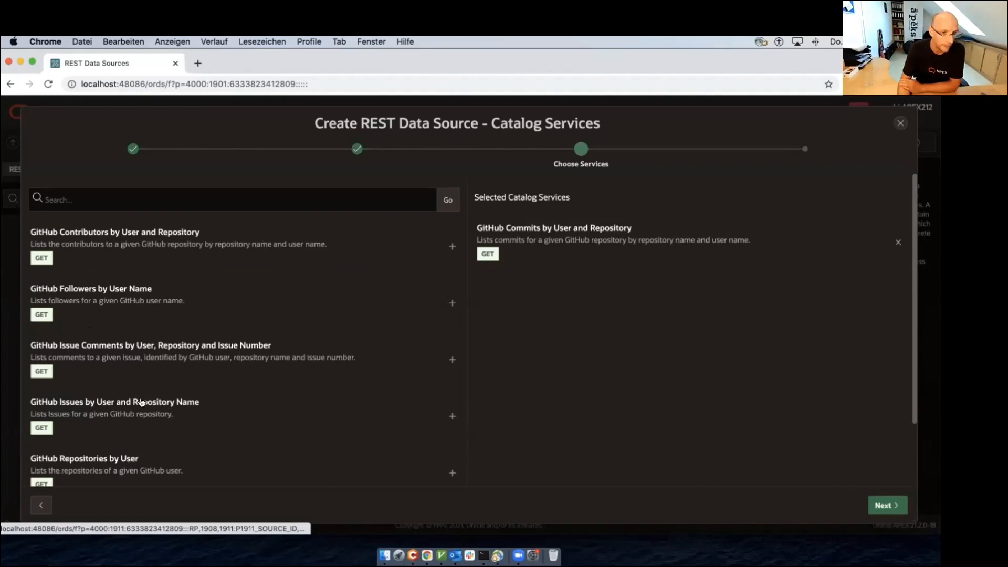
click(36, 419)
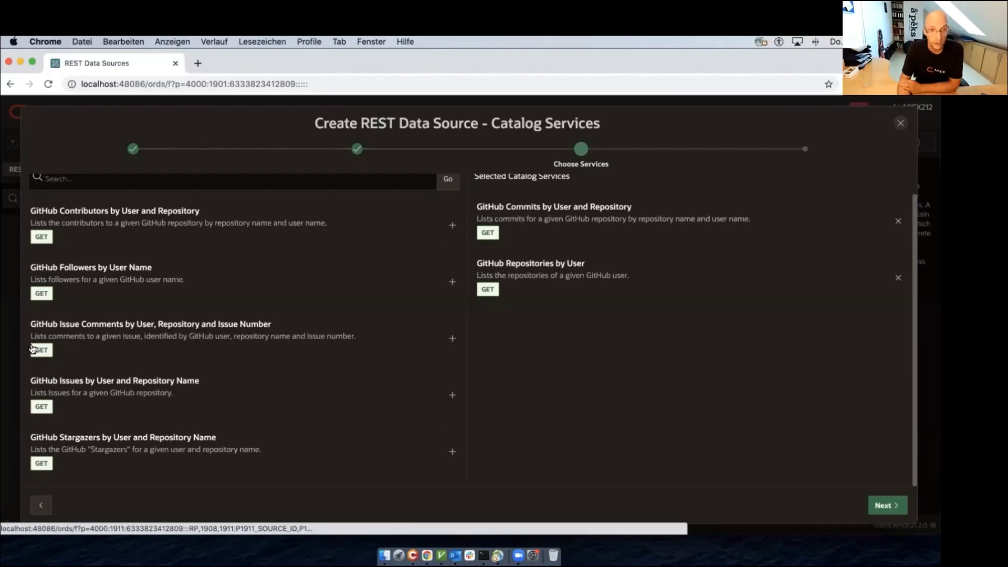
click(41, 409)
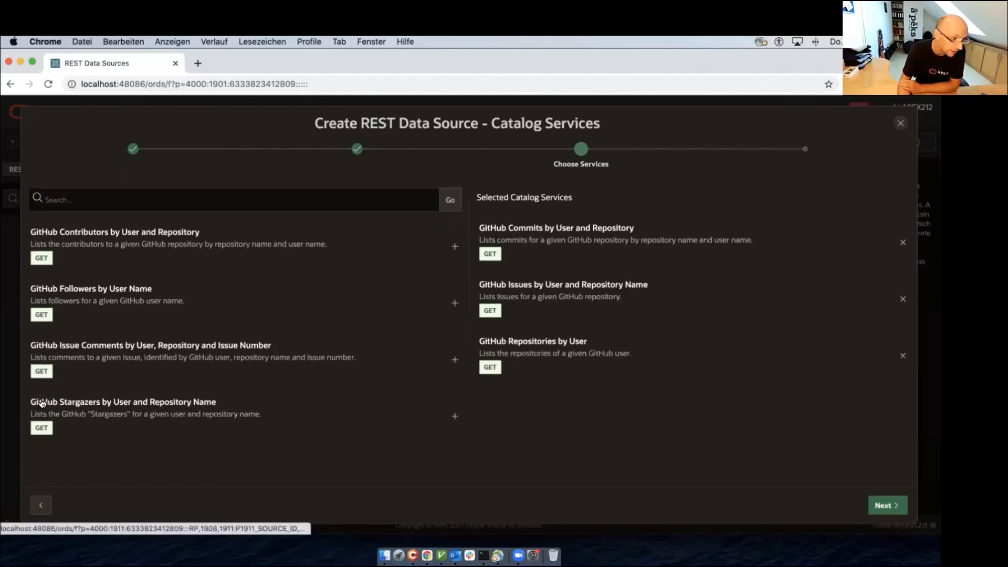
click(45, 370)
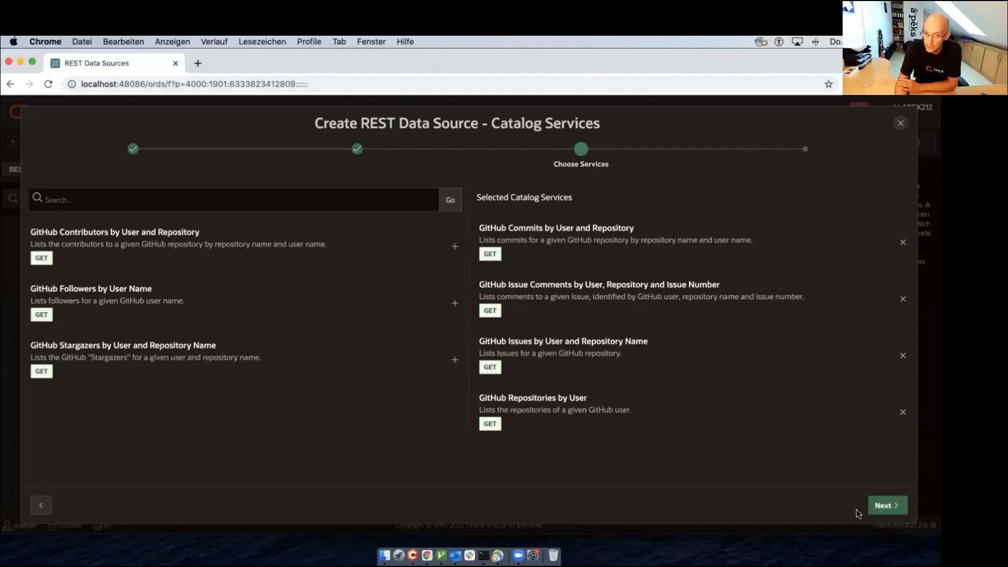
click(882, 506)
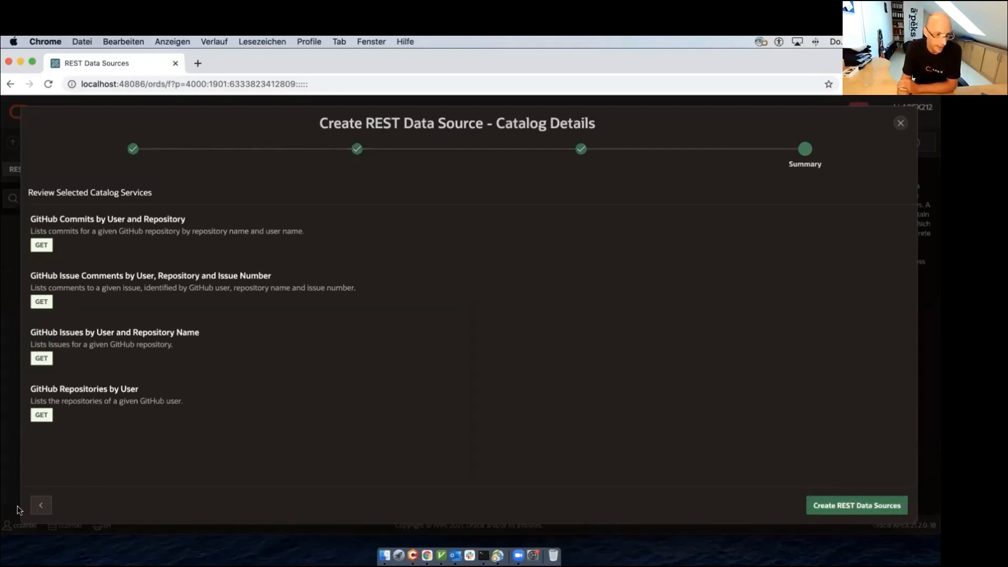
click(826, 507)
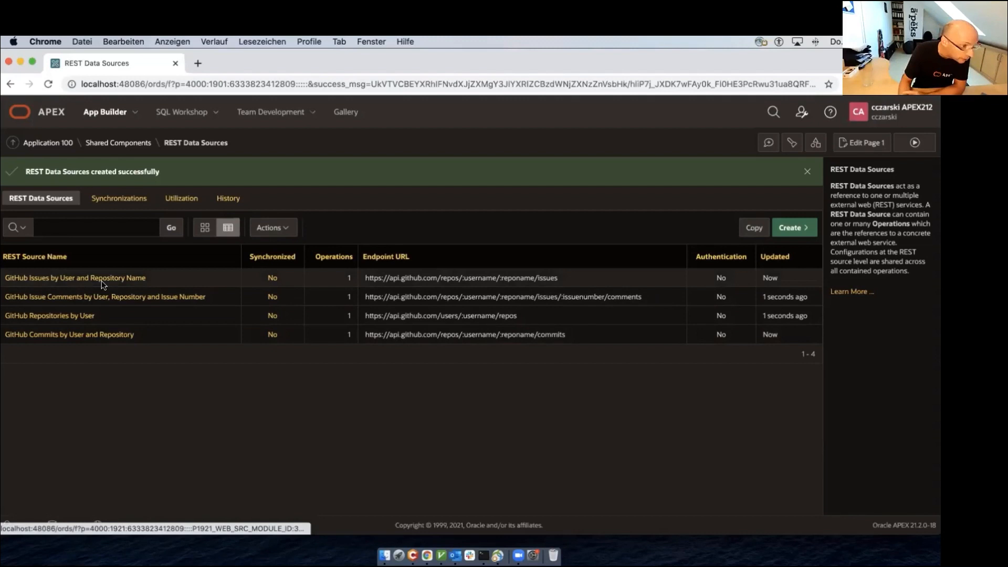
Examine the columns and selectors in the data profile of the GitHub Commits by User and Repository data source, leaving it unchanged
click(79, 336)
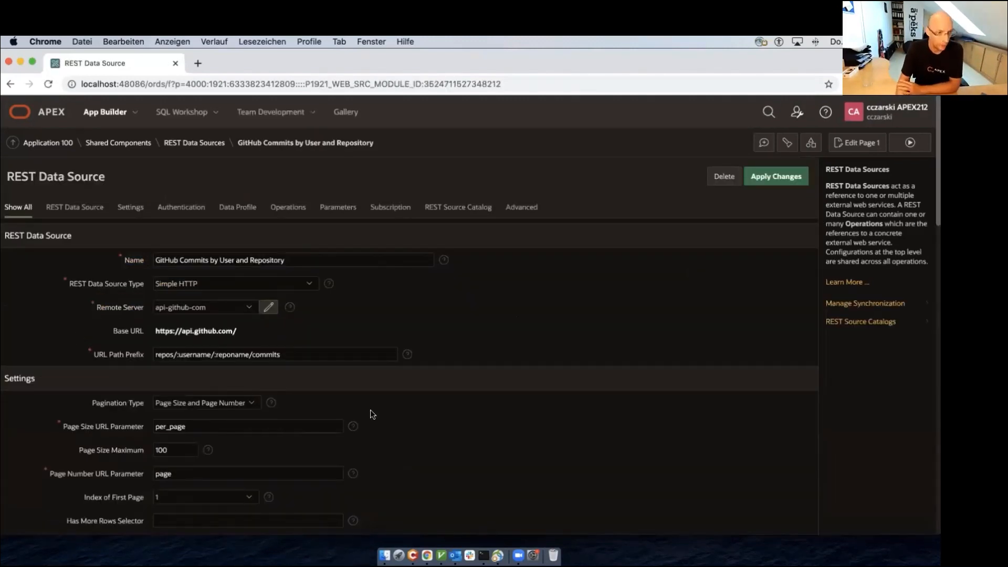
scroll(370, 410, down, 2)
scroll(267, 267, down, 5)
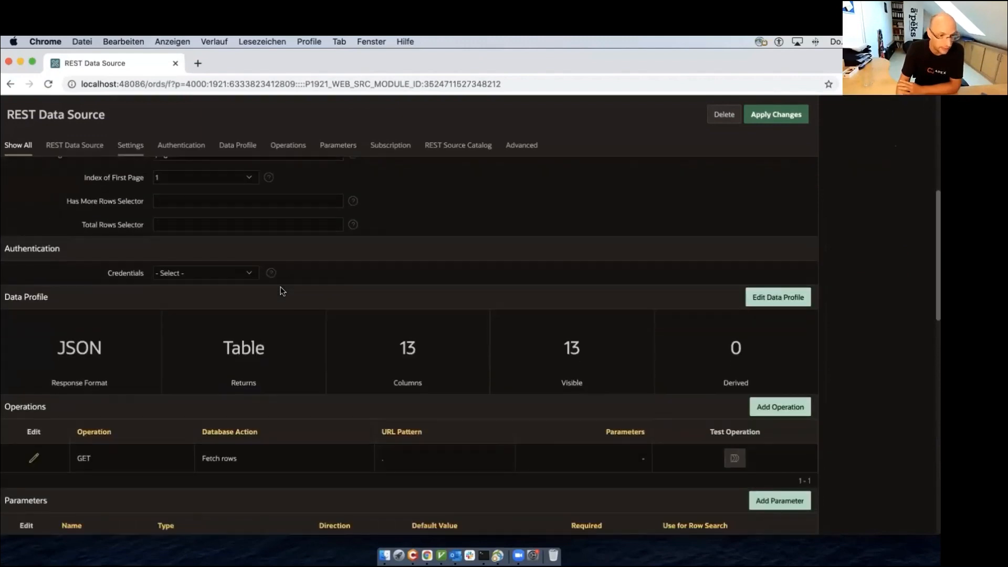
click(772, 297)
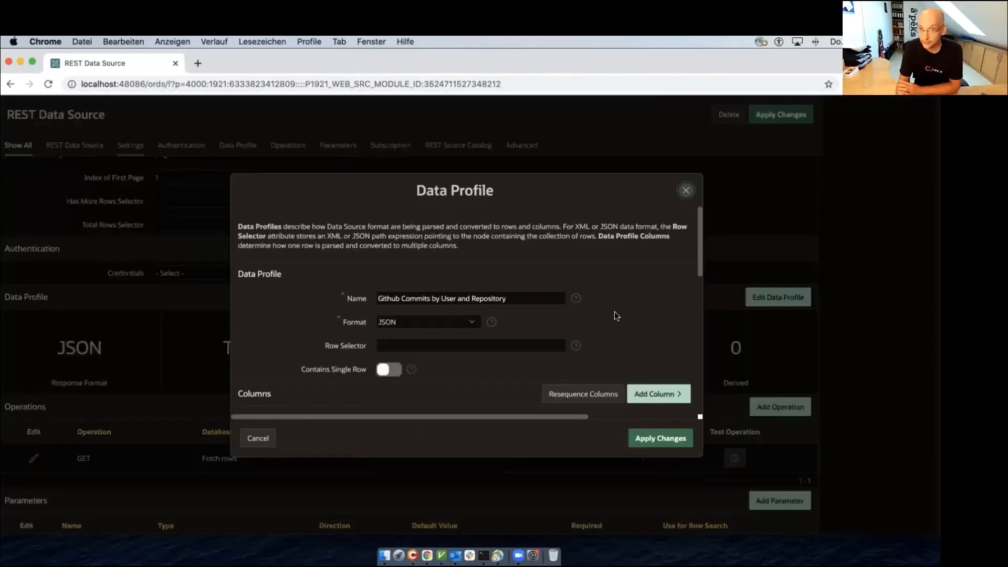
scroll(465, 386, down, 10)
scroll(467, 387, down, 2)
scroll(499, 386, up, 6)
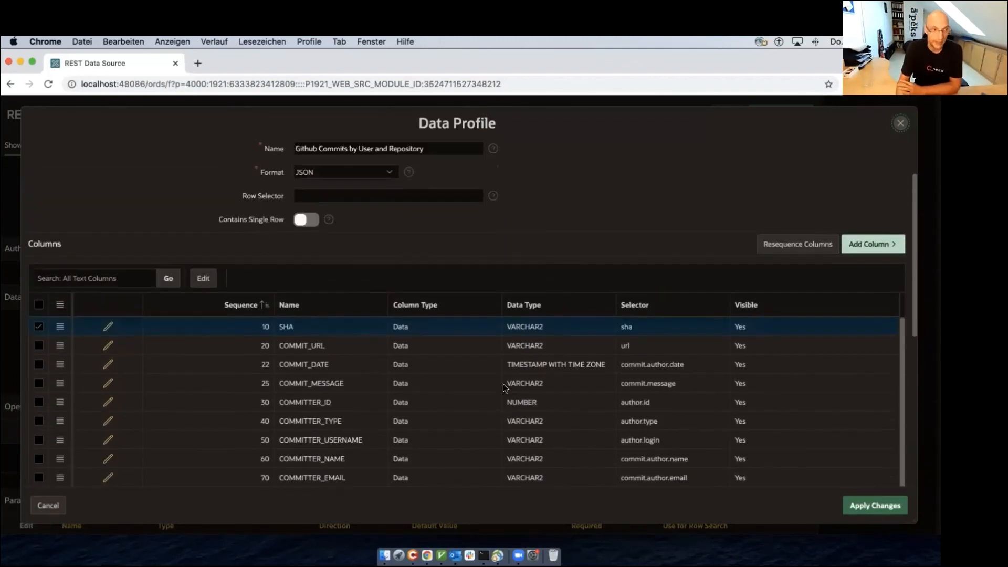
scroll(503, 383, up, 2)
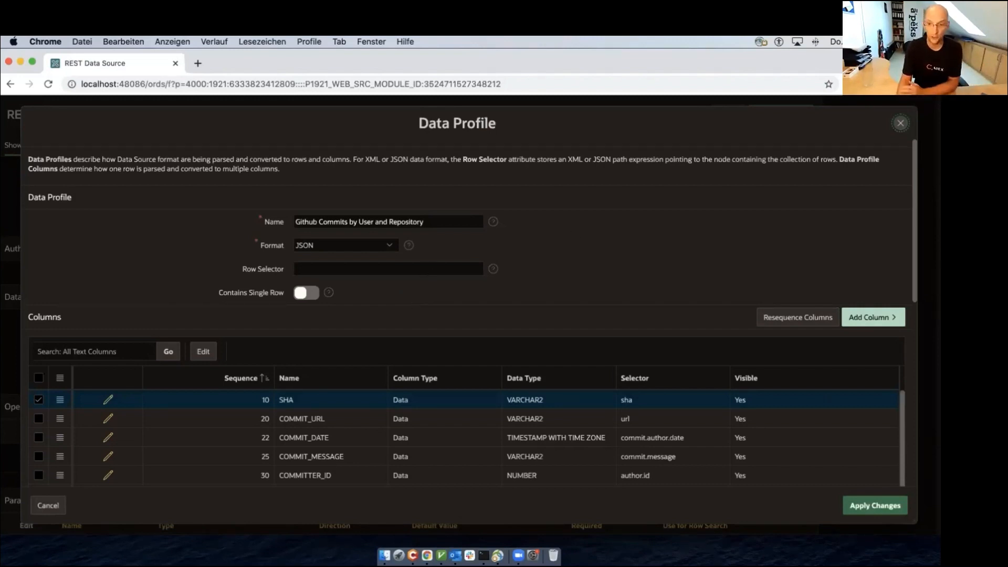
key(Escape)
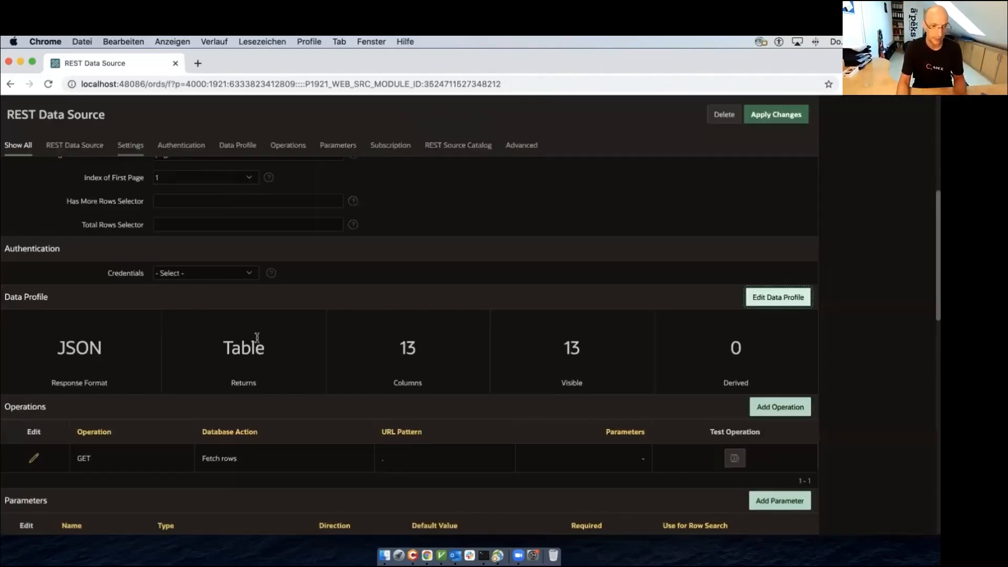
Test the commits data source's GET operation, inspect the repository part of the returned commit URLs, and return to the source's details
scroll(577, 291, down, 1)
click(736, 422)
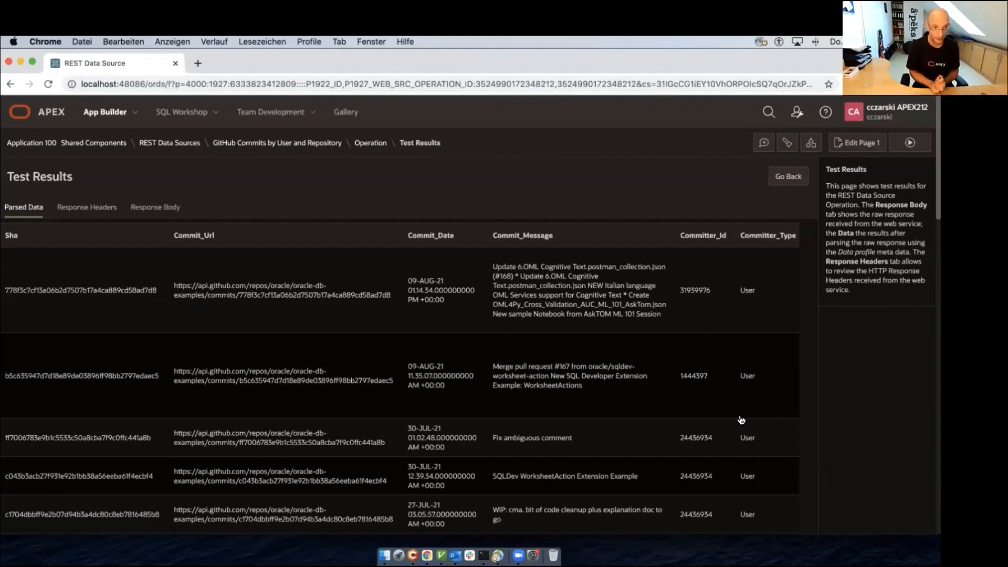
drag(293, 285, 205, 297)
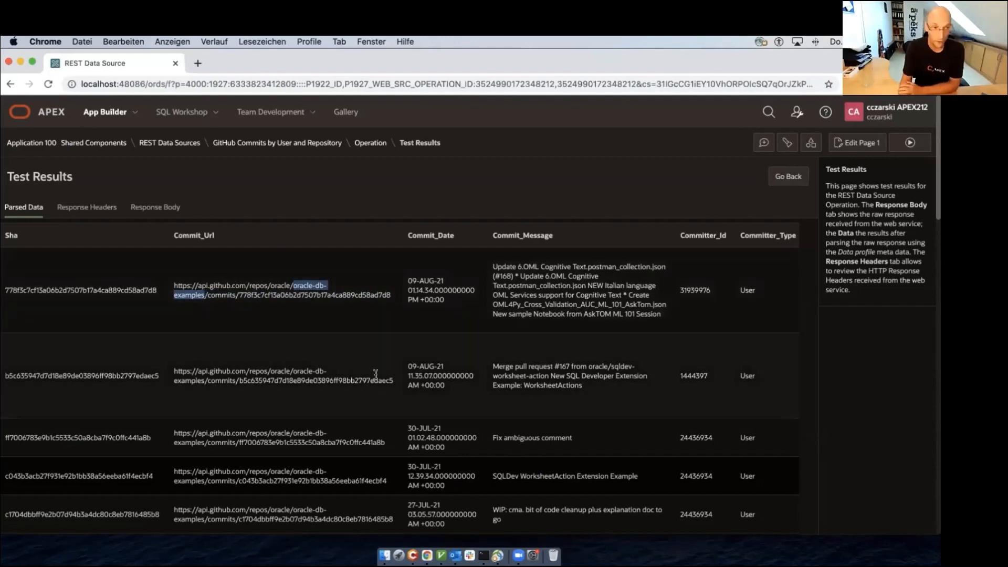
click(773, 181)
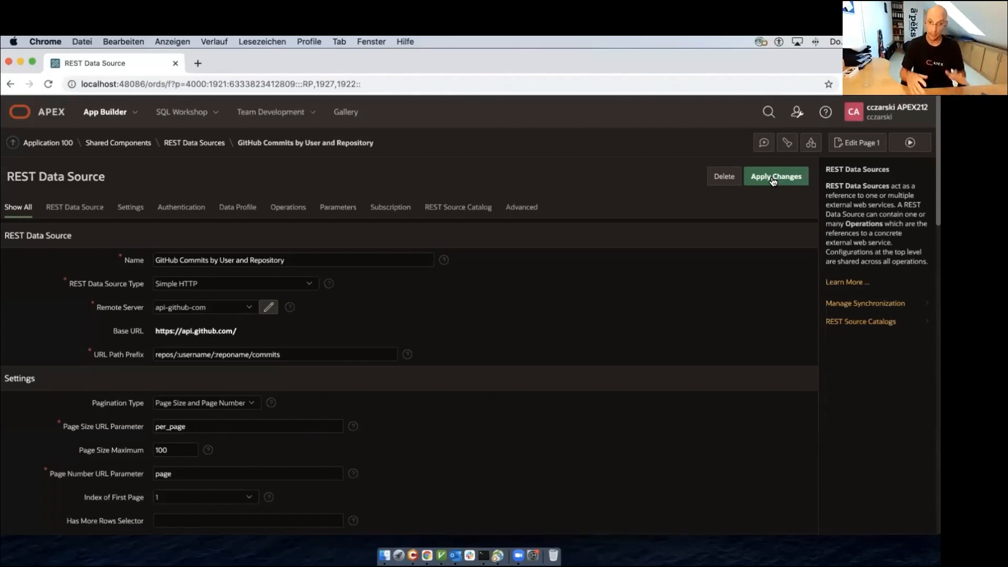
Review the commits data source's URL path prefix, operations, username and reponame parameters, and REST Source Catalog reference
scroll(578, 349, down, 3)
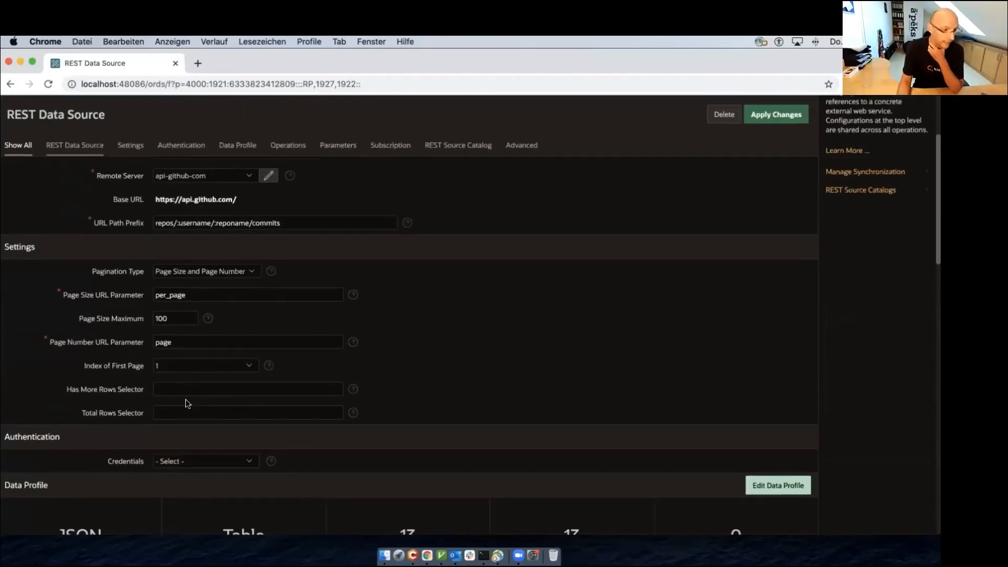
scroll(193, 402, down, 5)
scroll(213, 402, up, 4)
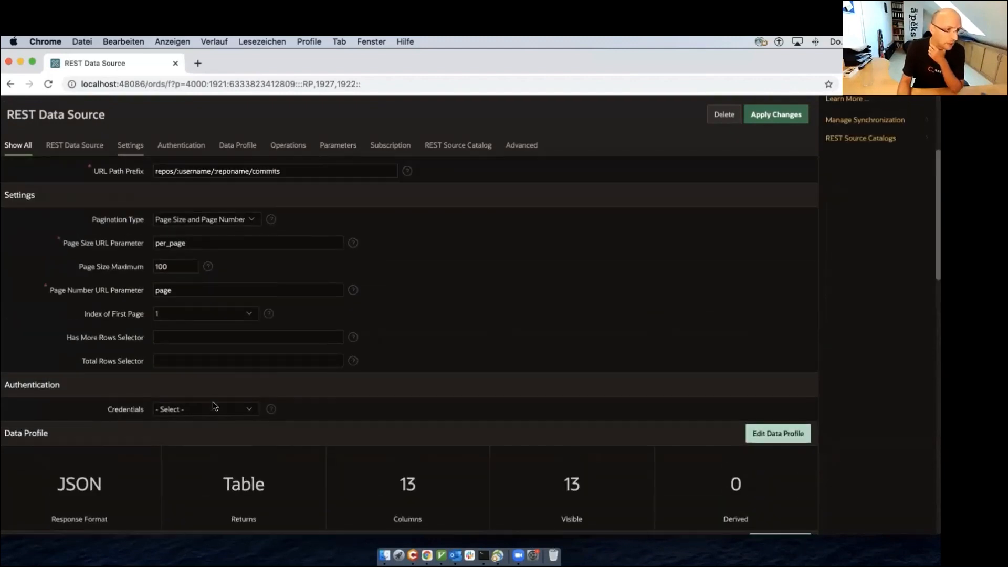
scroll(184, 320, down, 6)
scroll(184, 320, up, 10)
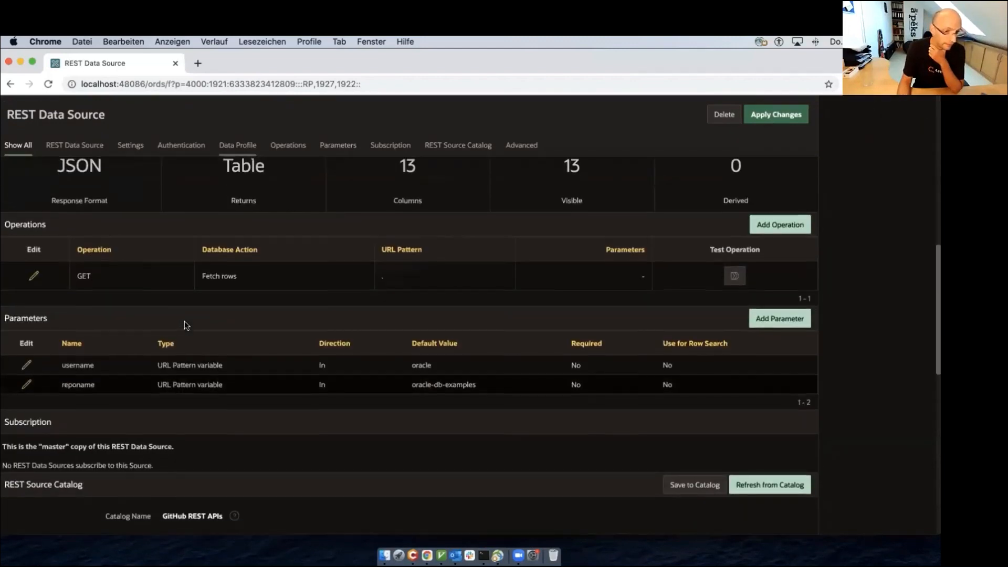
scroll(185, 320, down, 1)
click(316, 353)
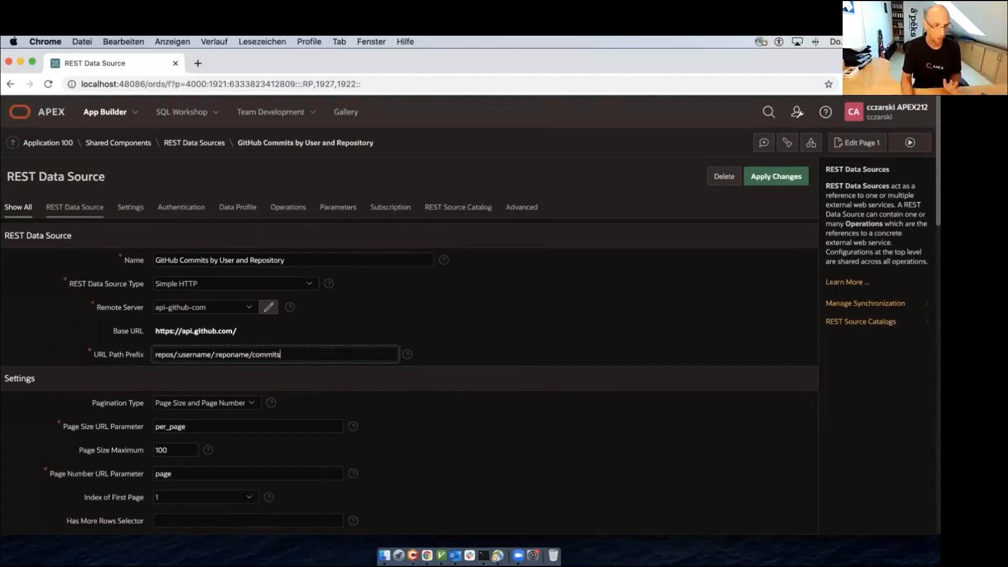
scroll(410, 426, down, 10)
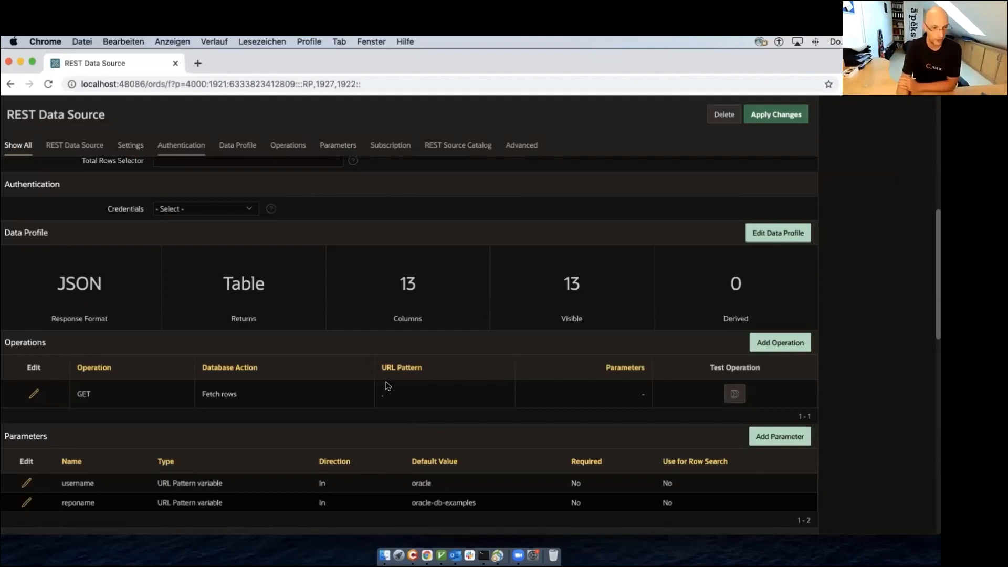
scroll(420, 435, down, 4)
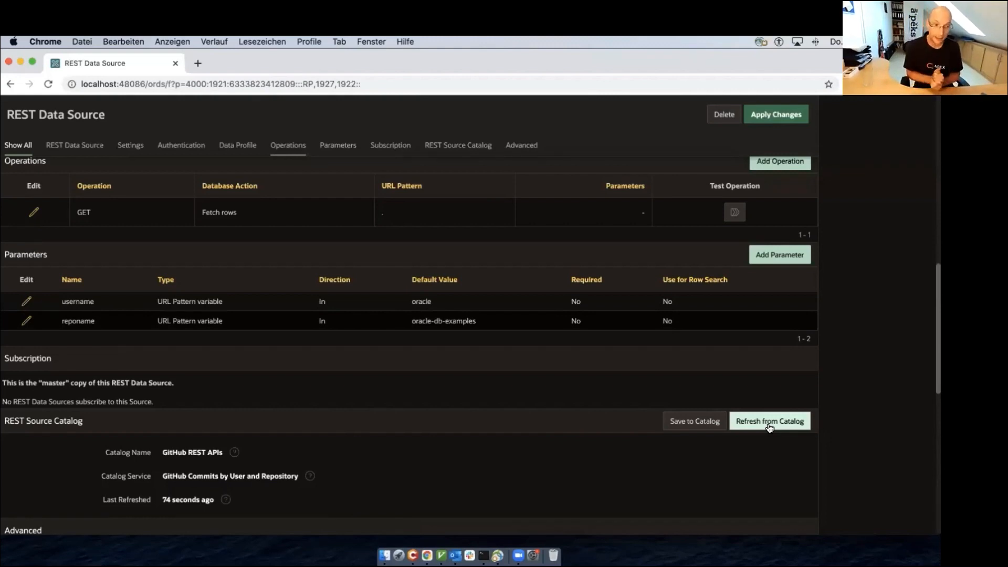
scroll(453, 439, up, 5)
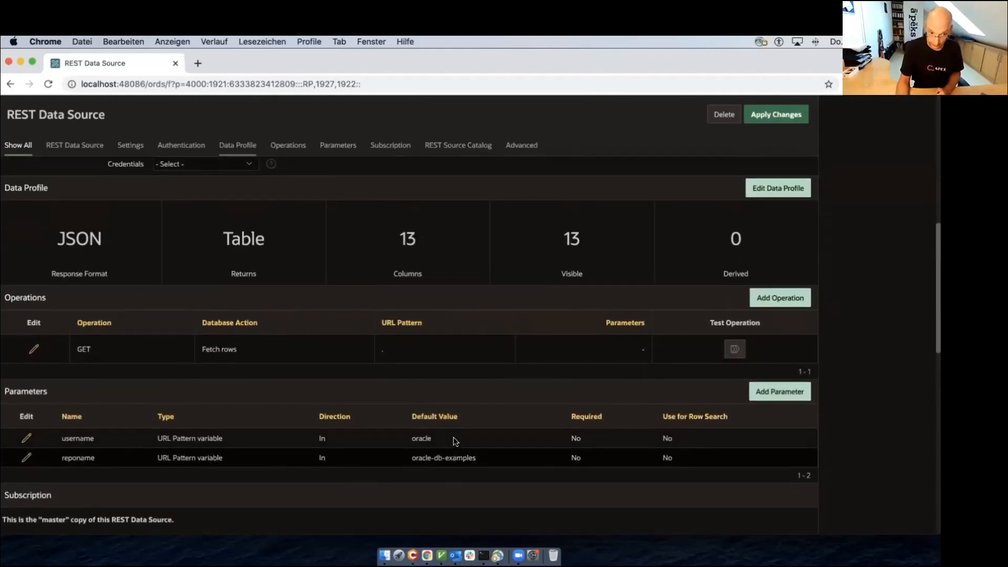
scroll(452, 440, up, 6)
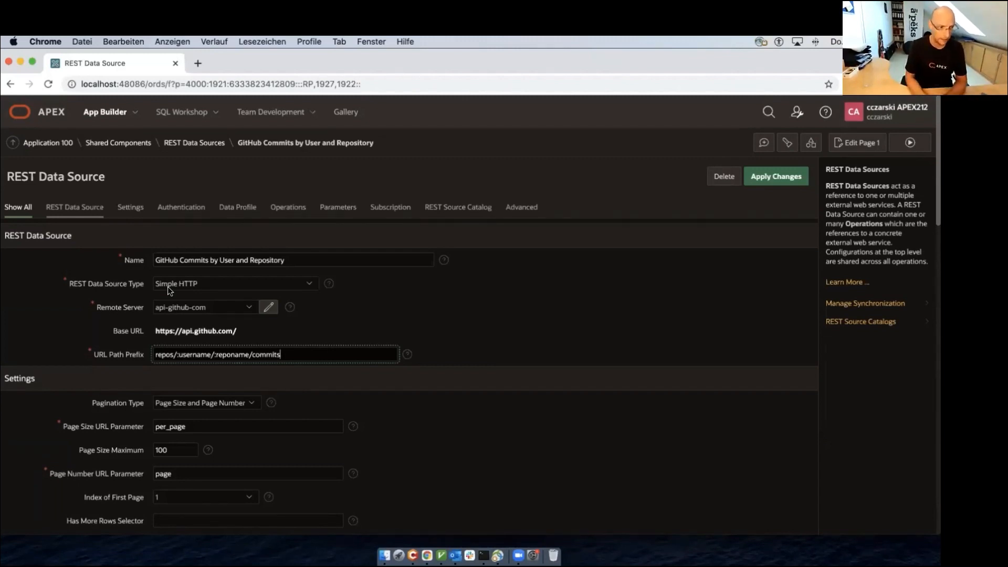
Examine the commits data source's pagination settings and the available pagination types, keeping Page Size and Page Number
scroll(289, 310, down, 3)
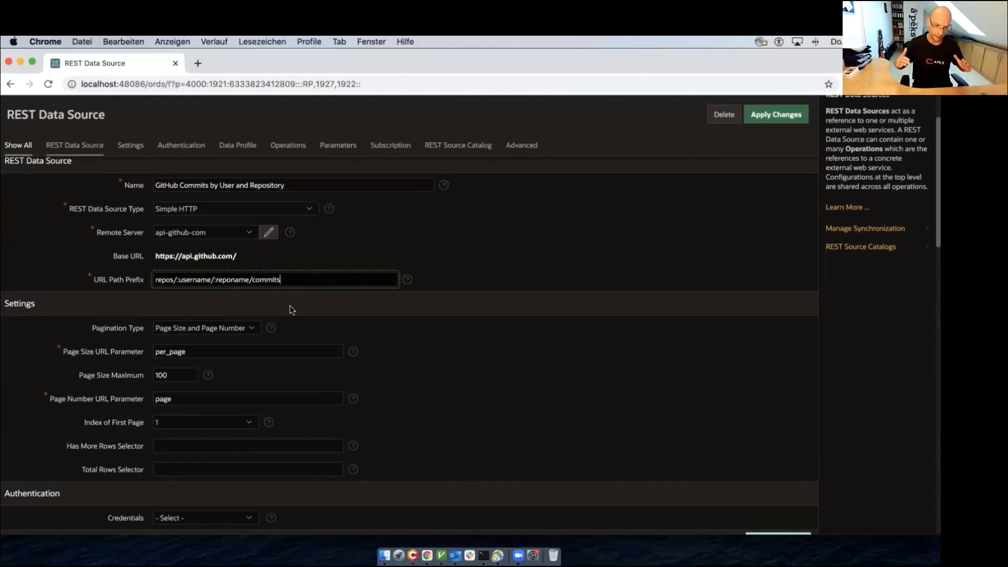
scroll(288, 308, down, 1)
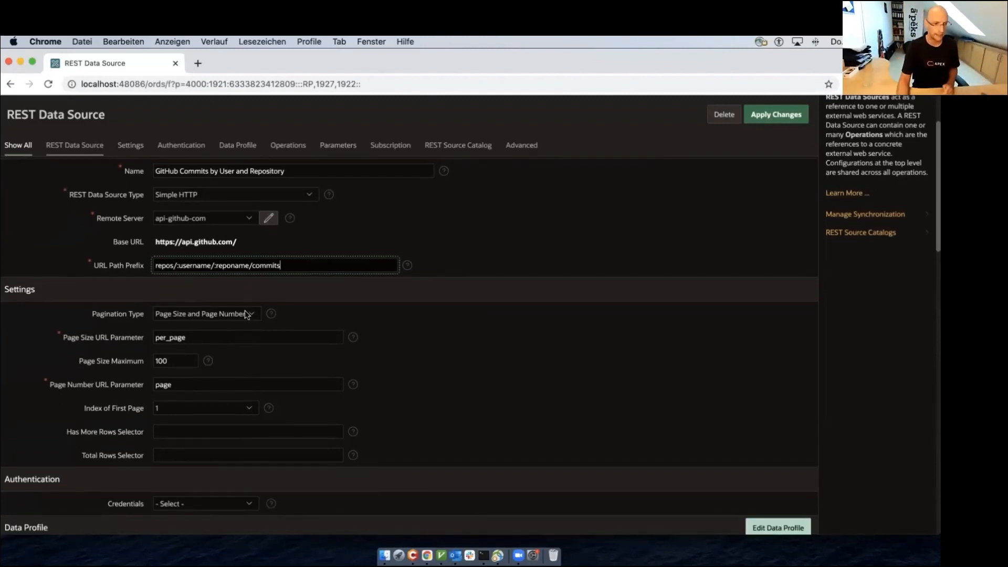
click(245, 314)
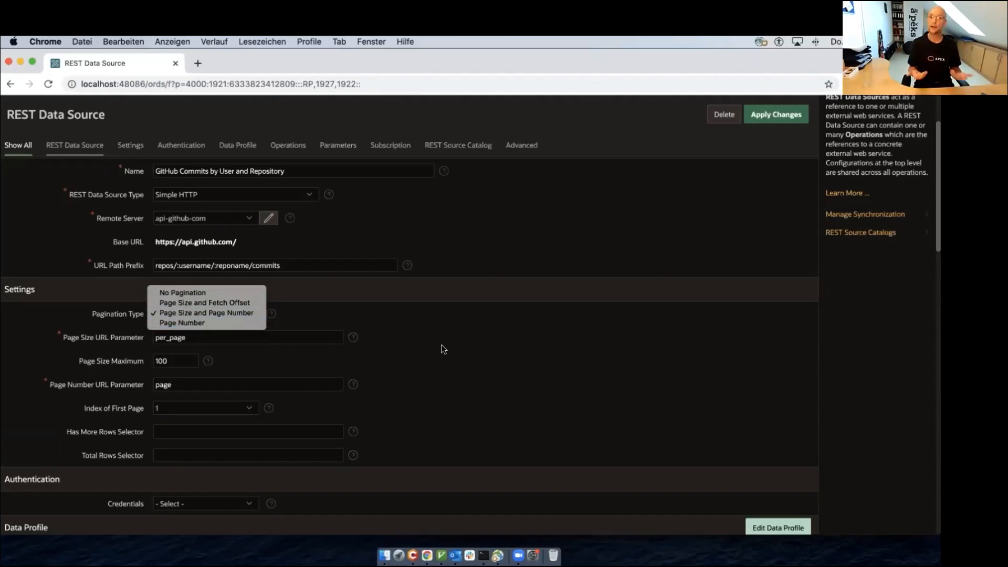
click(467, 365)
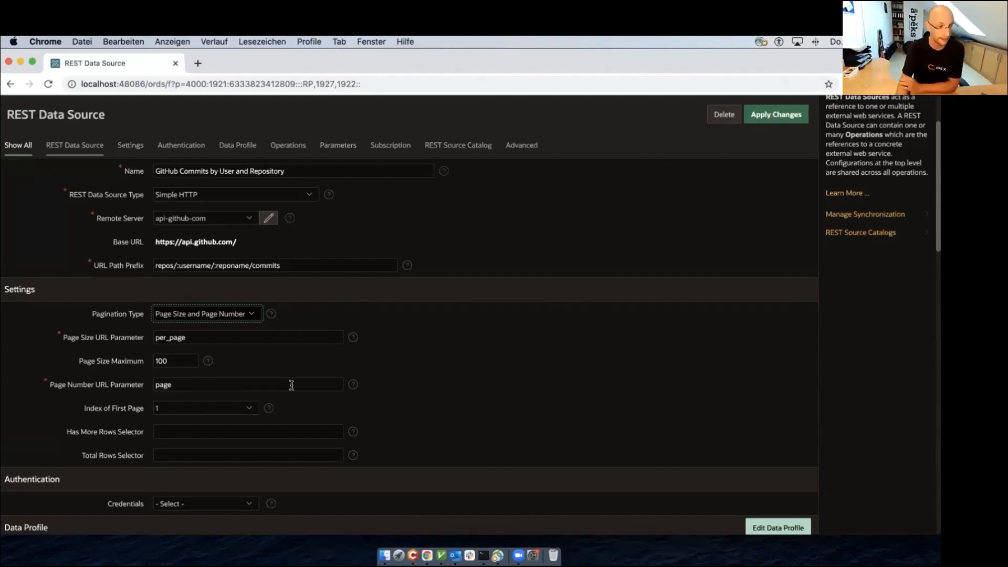
scroll(261, 387, down, 5)
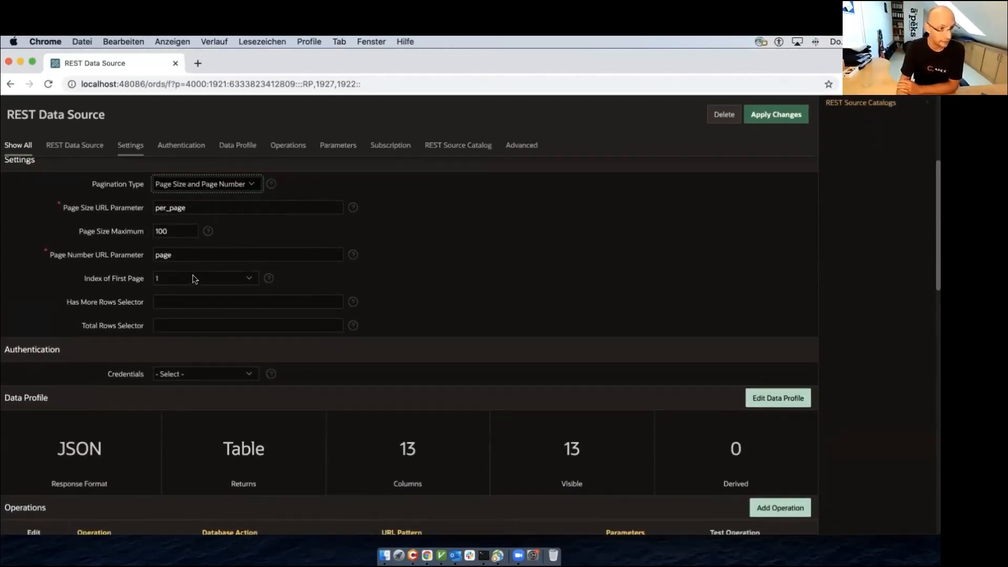
scroll(675, 298, up, 3)
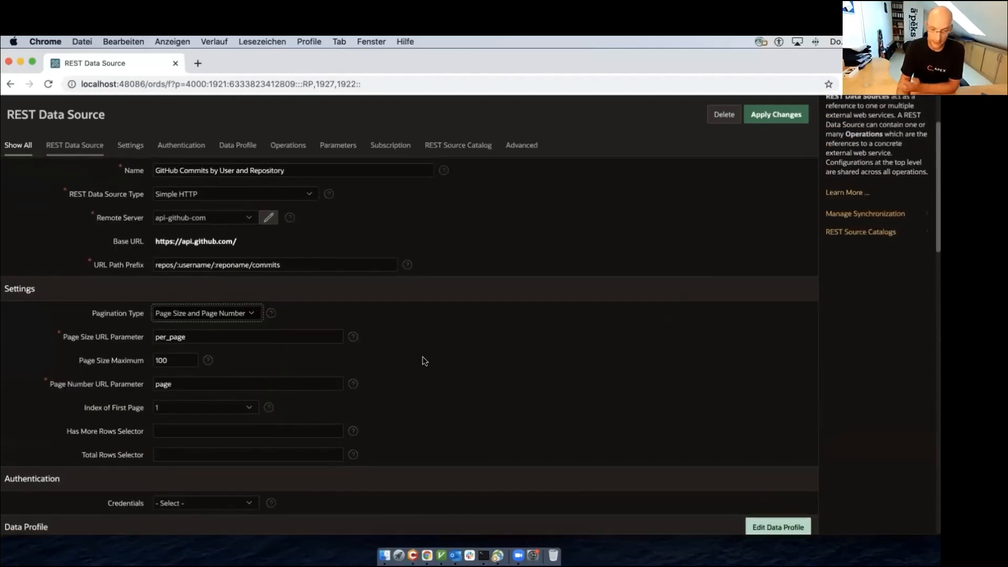
scroll(457, 358, up, 3)
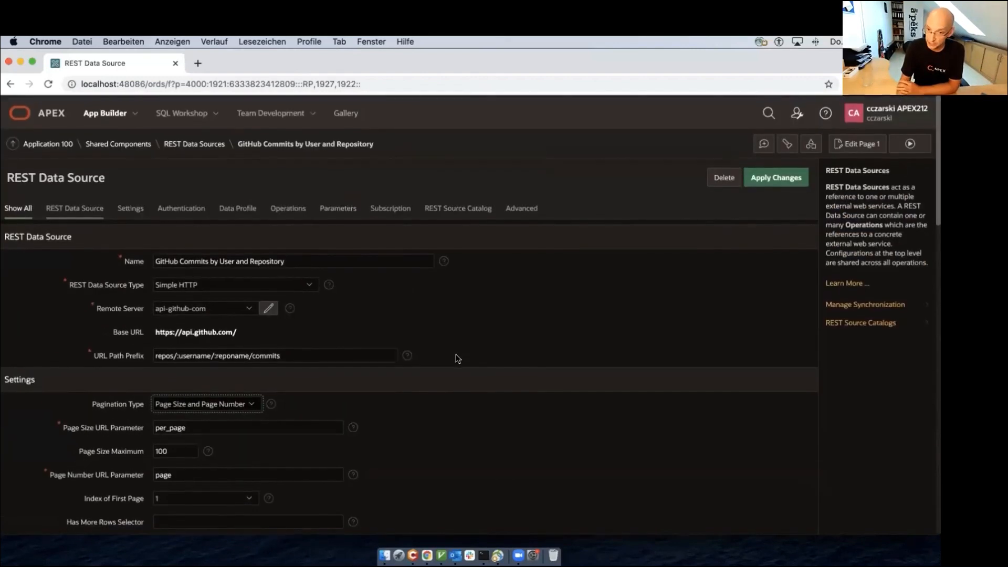
Configure synchronization of the commits data source to a new table named GITHUB_LOCAL and save it
click(857, 303)
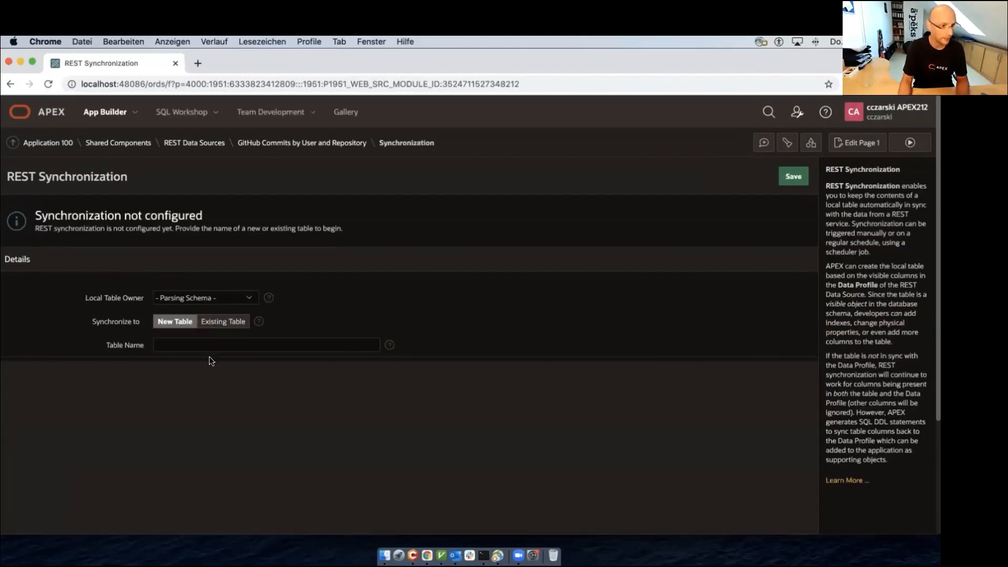
click(213, 348)
text(GITHUB_LOC)
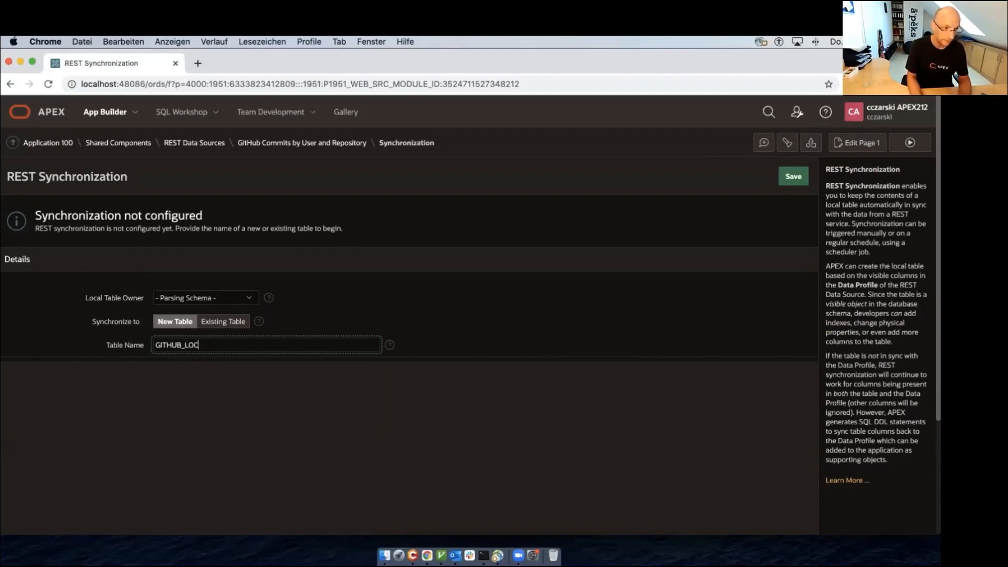
text(AL)
click(783, 178)
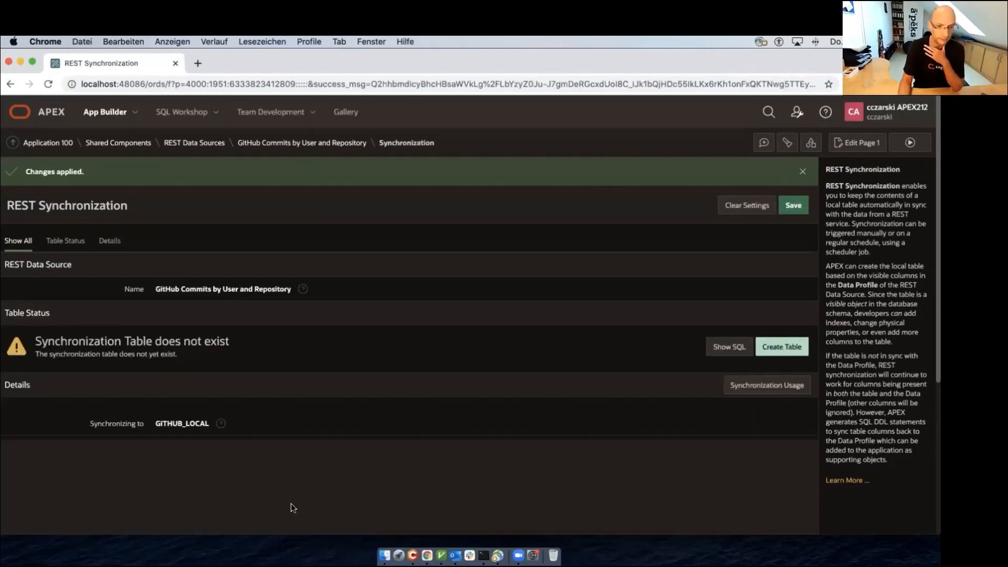
Create the GITHUB_LOCAL synchronization table, run the synchronization with the Append type, and refresh its status
click(765, 351)
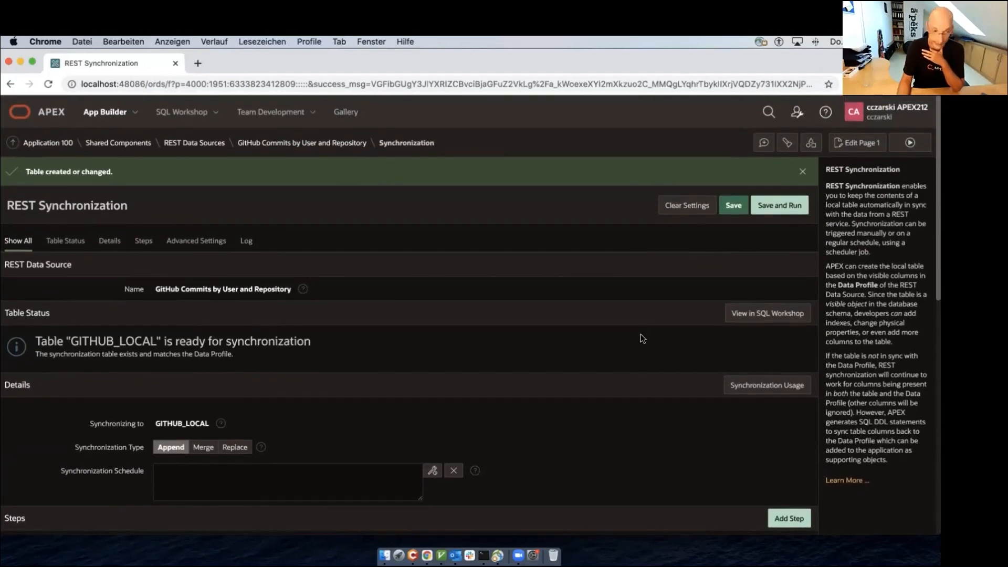
click(773, 209)
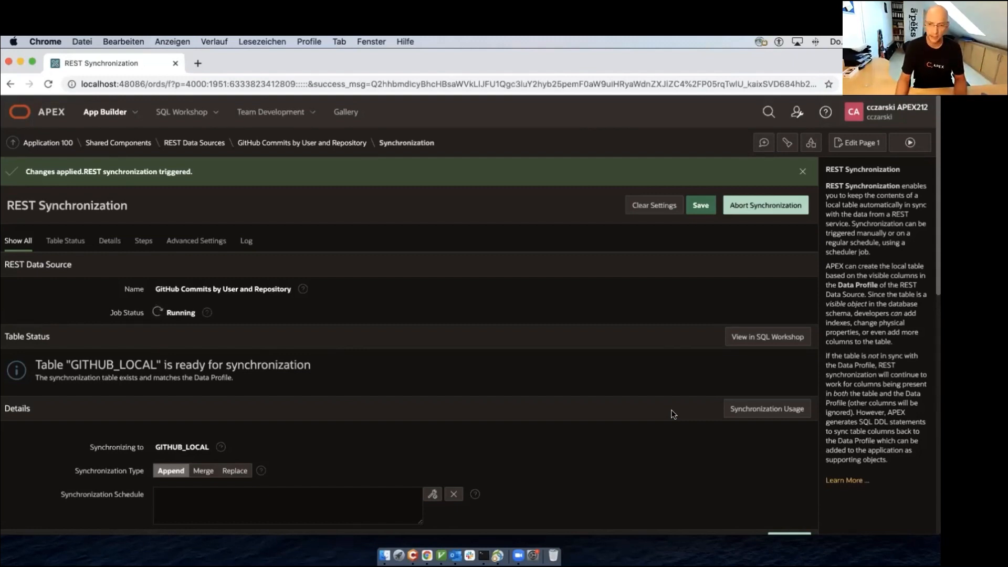
key(super+r)
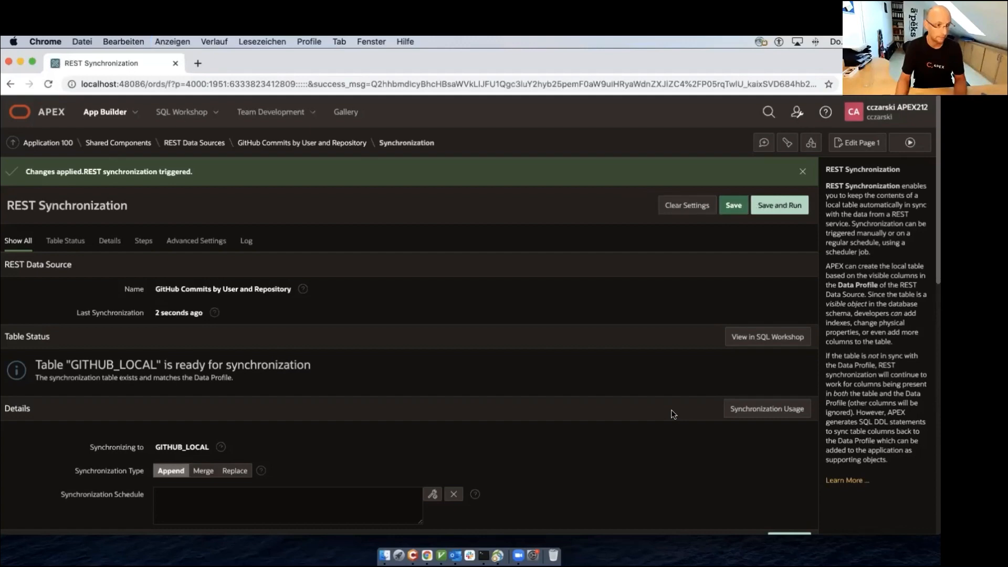
Check the synchronization log's row and request counts, and examine the HTTP request log of the run
scroll(624, 339, down, 15)
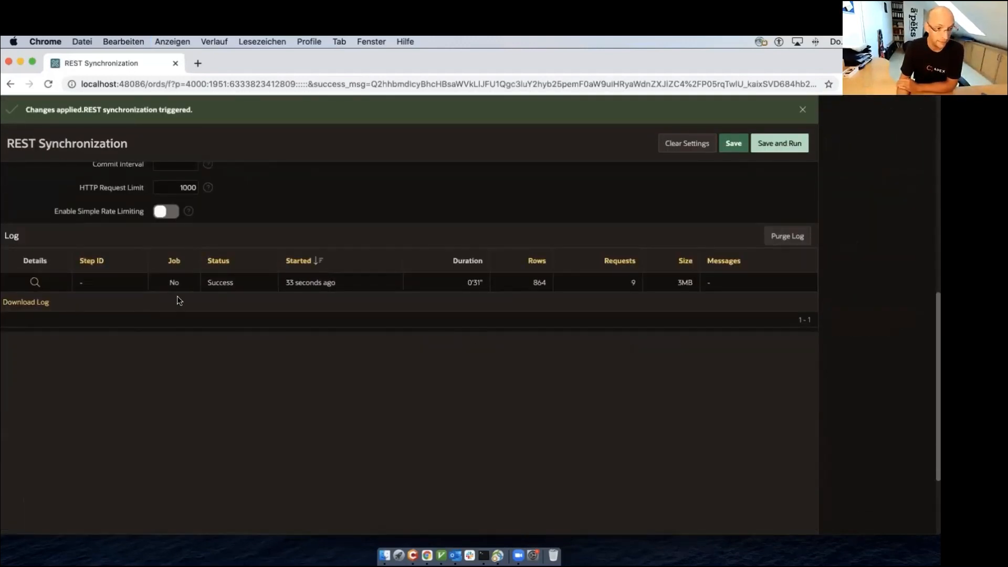
double_click(537, 283)
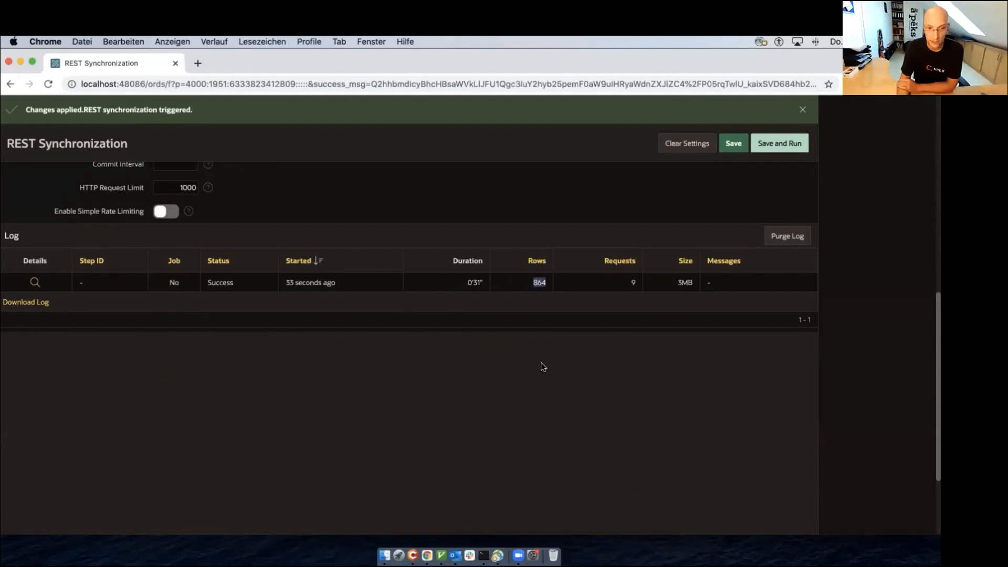
click(633, 282)
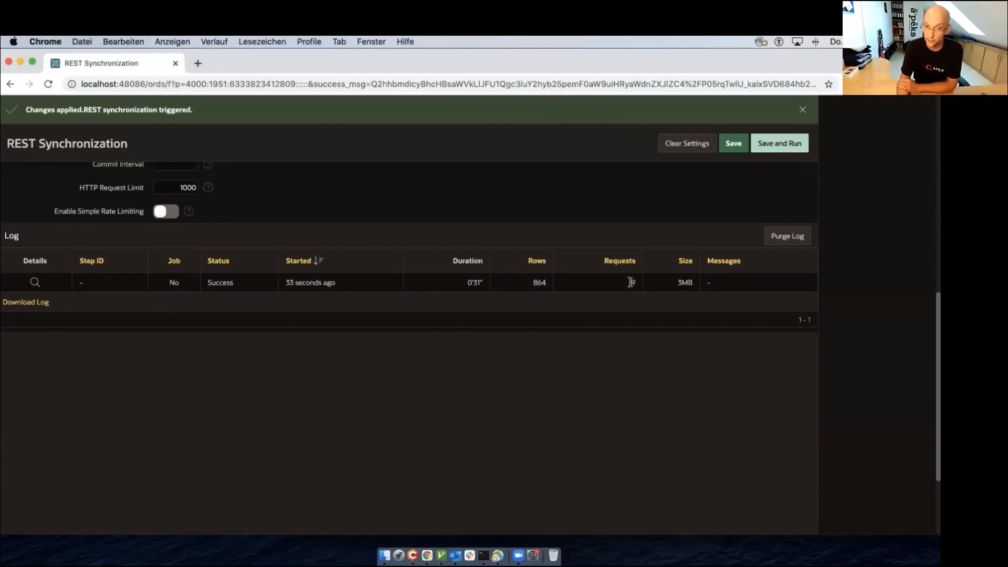
click(34, 283)
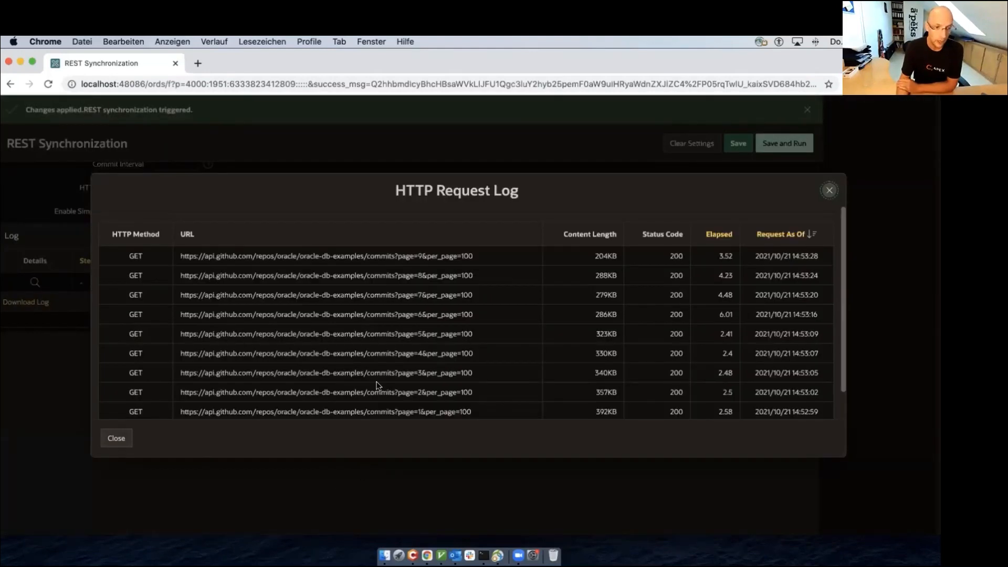
scroll(376, 381, down, 2)
scroll(479, 409, up, 2)
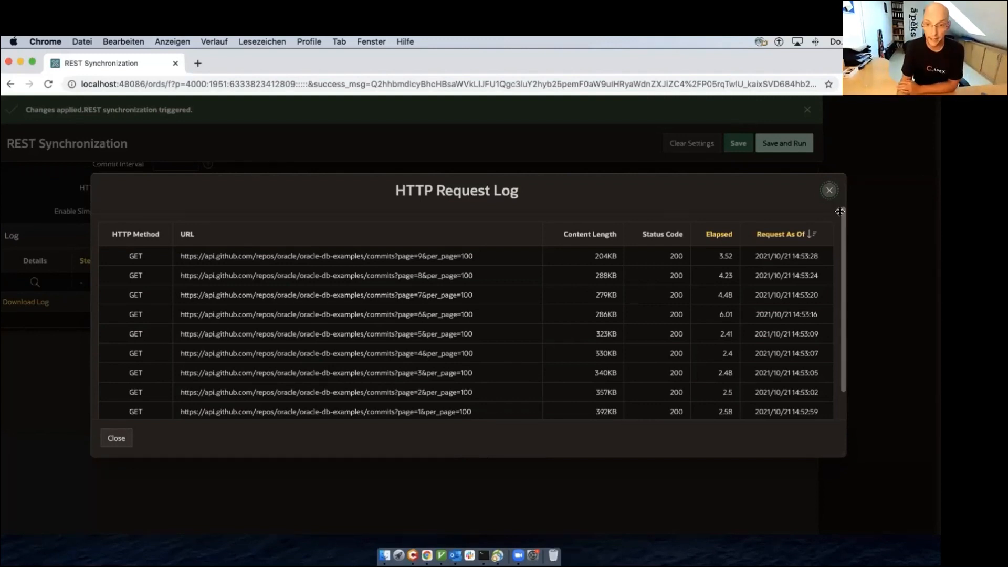
Close the HTTP request log and examine the synchronized rows of the GITHUB_LOCAL table in the Object Browser
click(829, 190)
scroll(504, 350, up, 5)
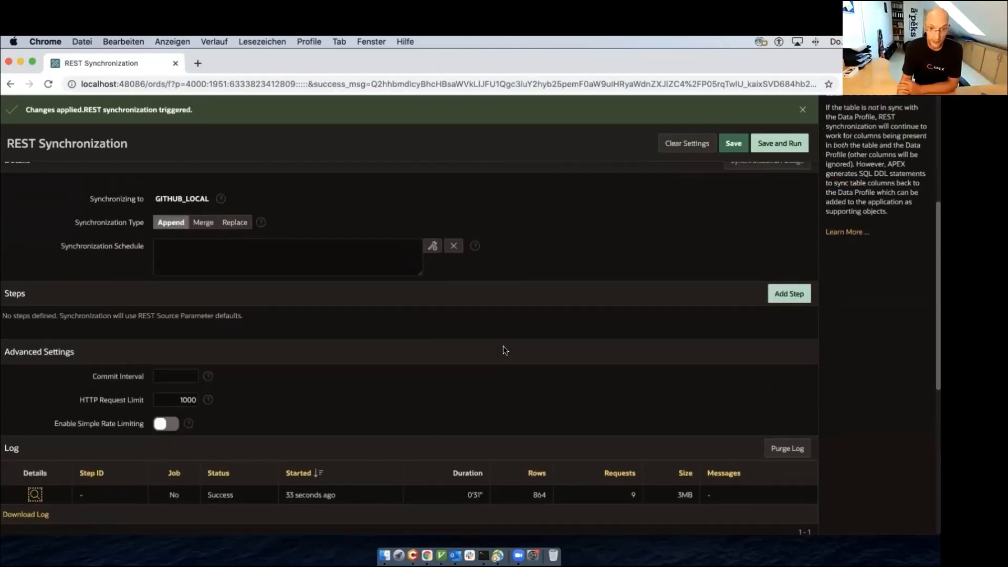
scroll(504, 351, up, 2)
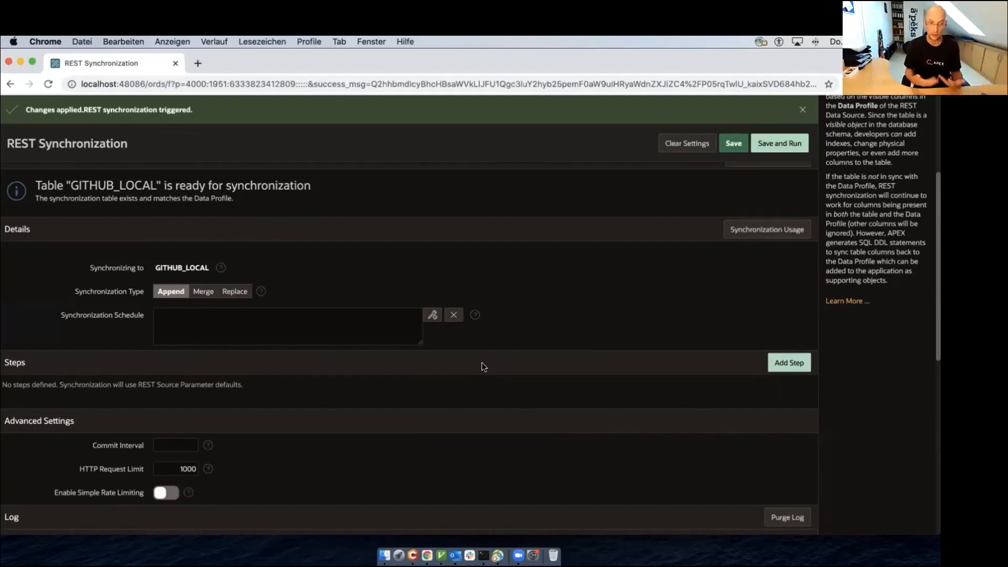
scroll(494, 374, up, 3)
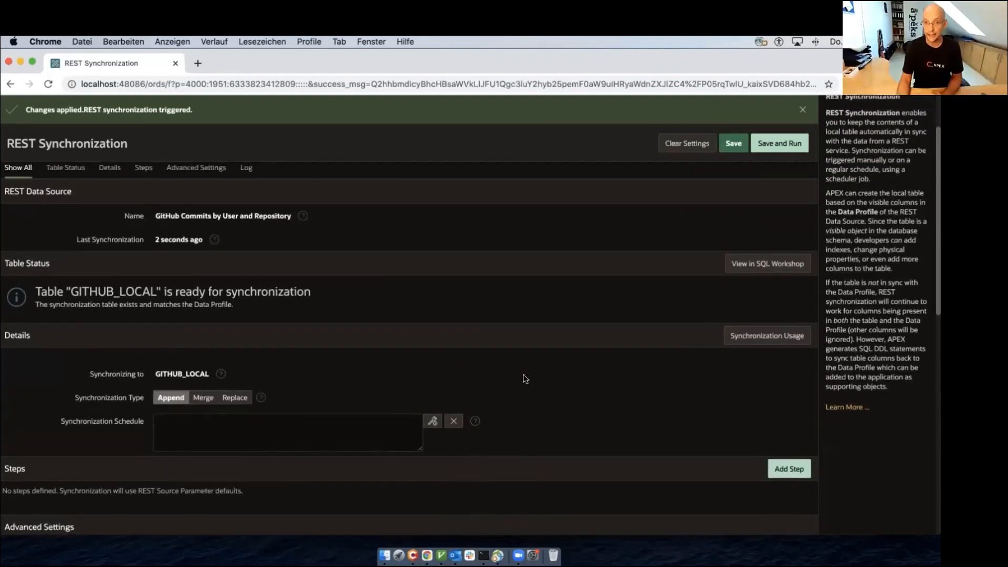
click(795, 267)
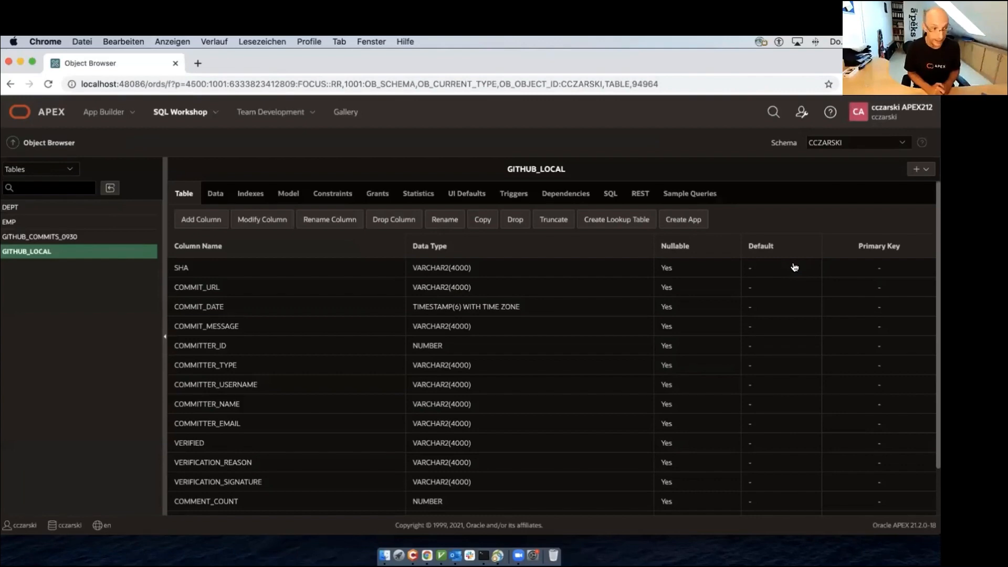
click(216, 193)
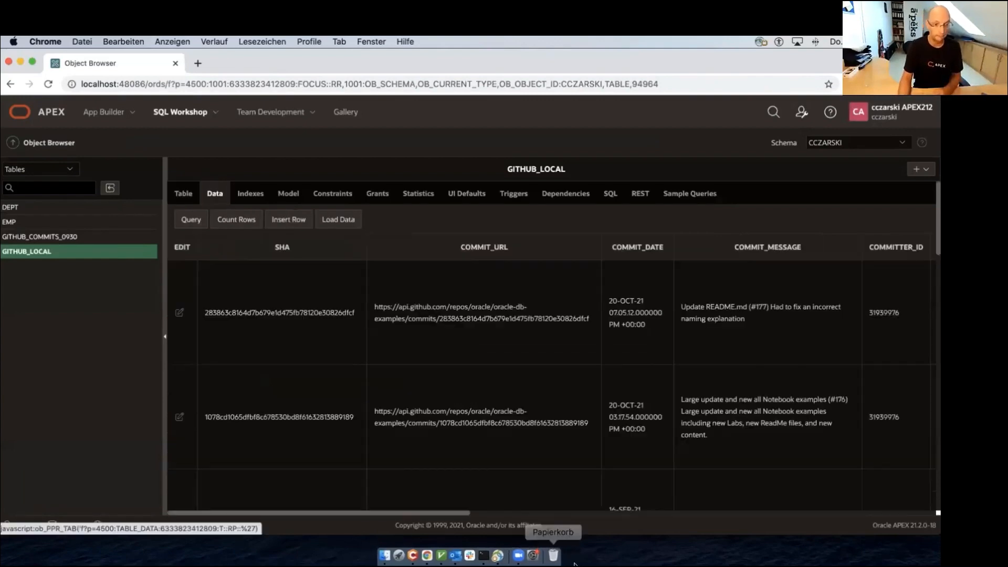
scroll(404, 321, down, 15)
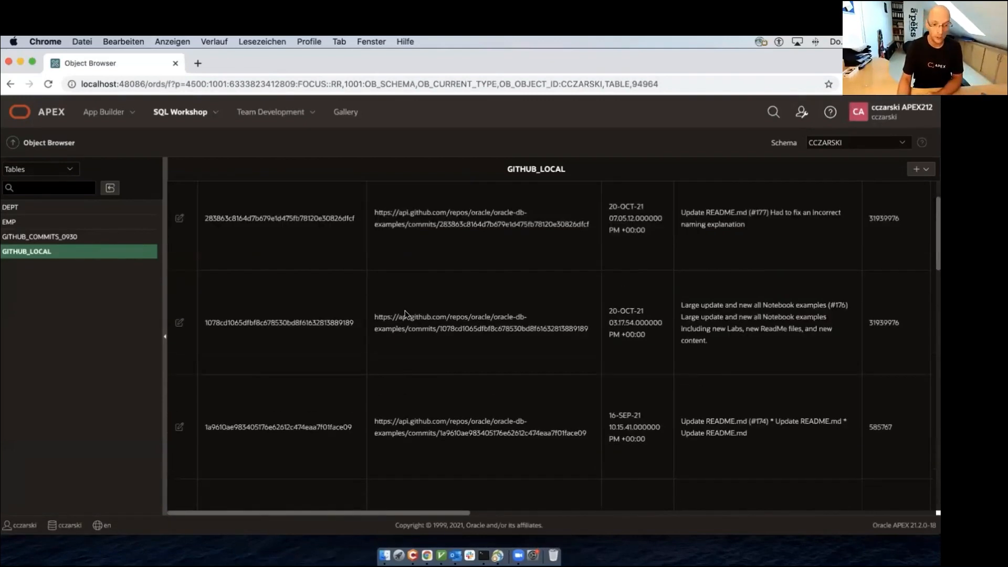
scroll(407, 316, up, 3)
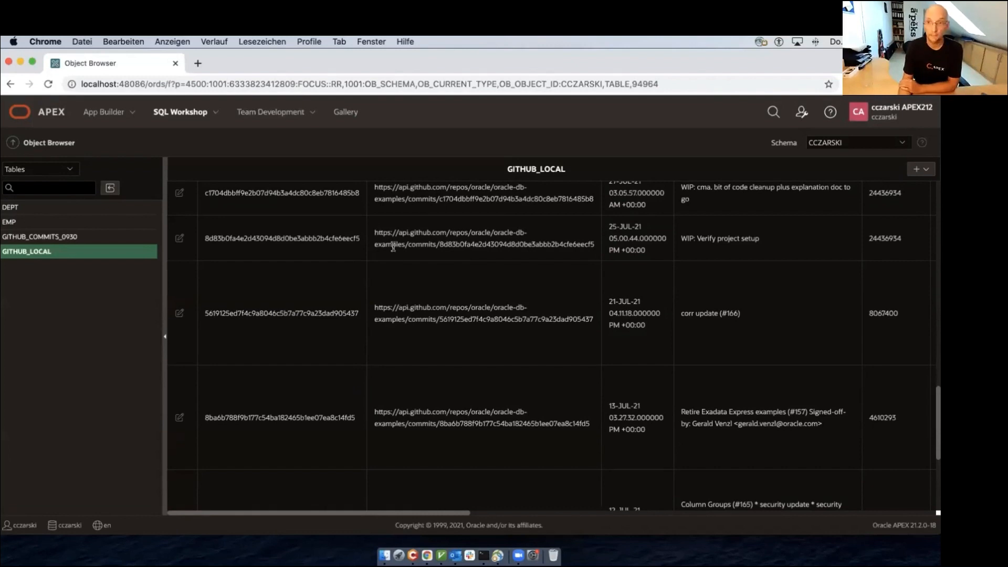
scroll(391, 252, down, 1)
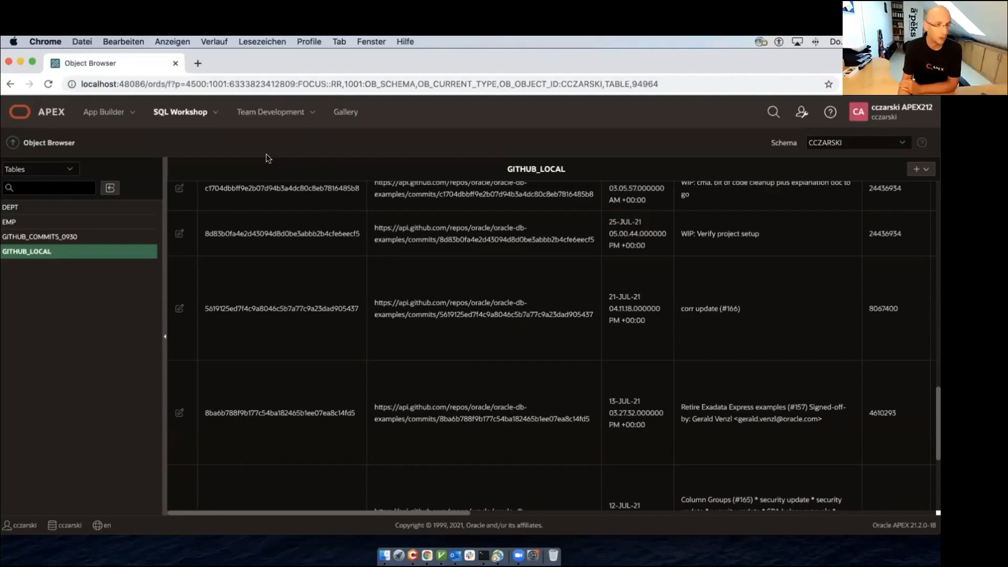
Open the Office Hours application's email templates, inspect the options for copying a template, and close them without copying
click(118, 118)
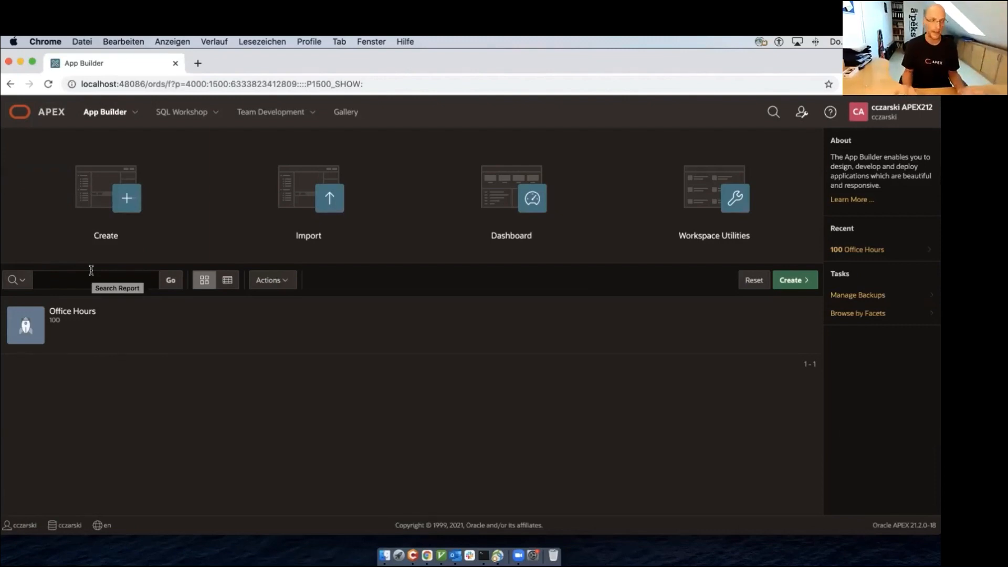
click(92, 345)
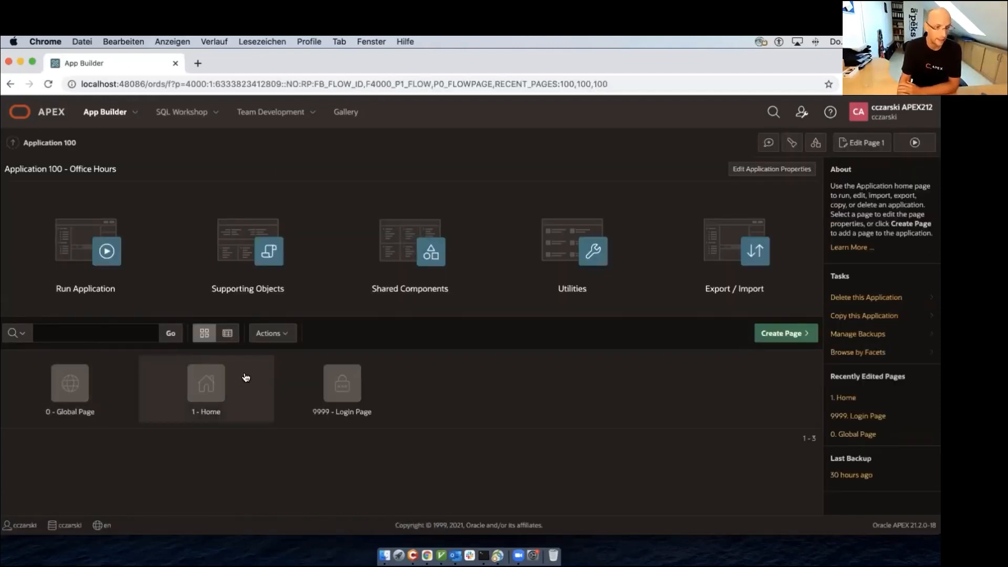
click(392, 290)
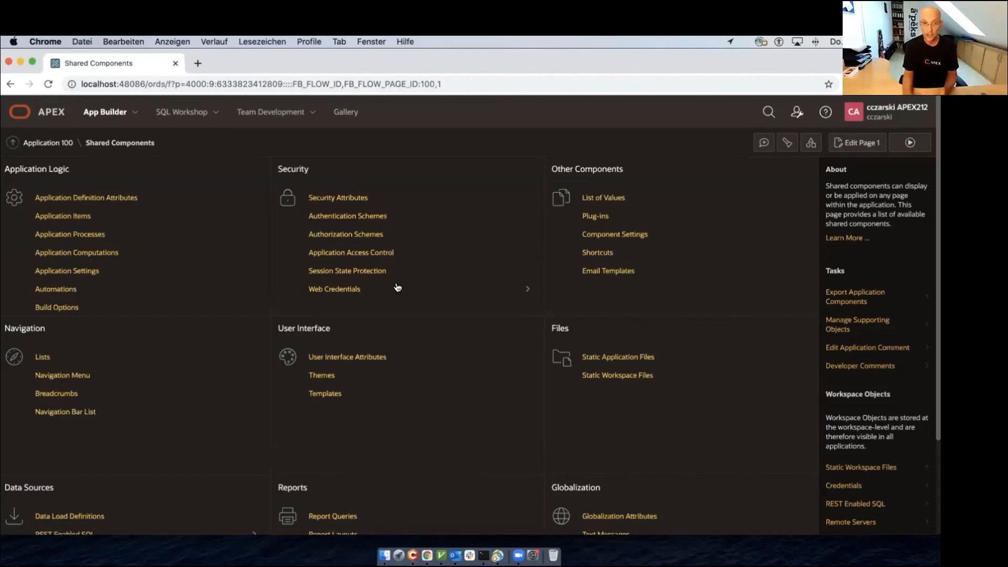
click(617, 271)
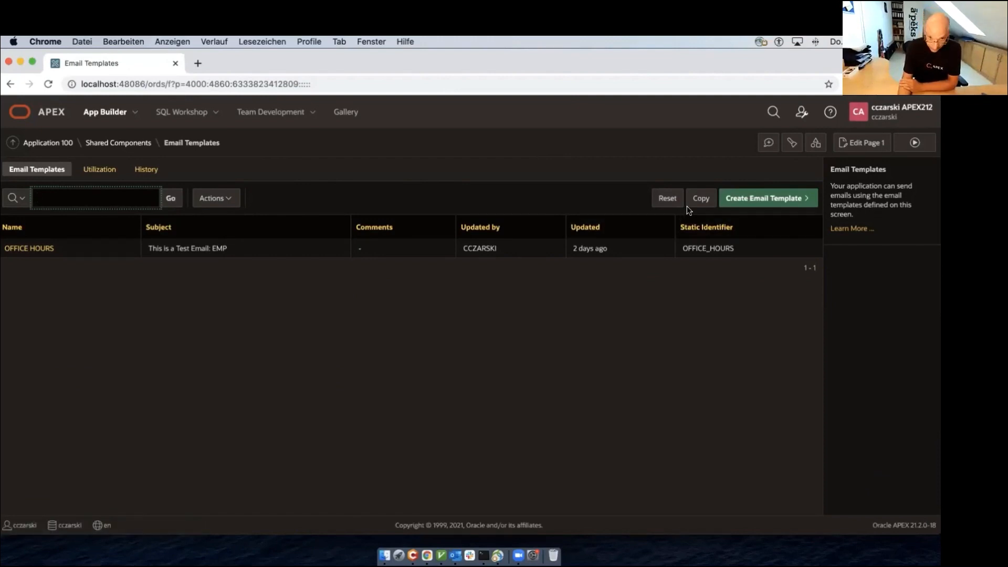
click(703, 199)
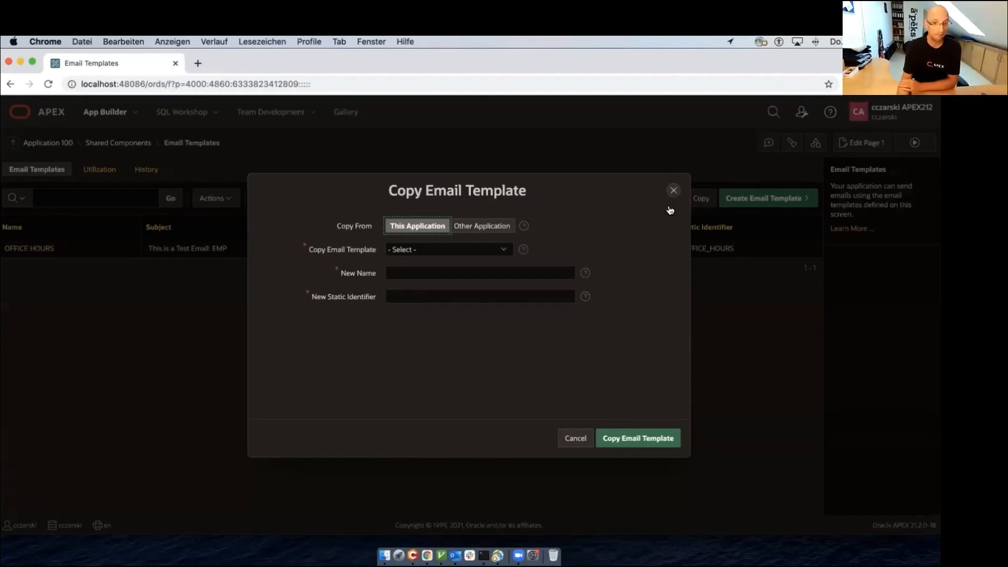
click(674, 191)
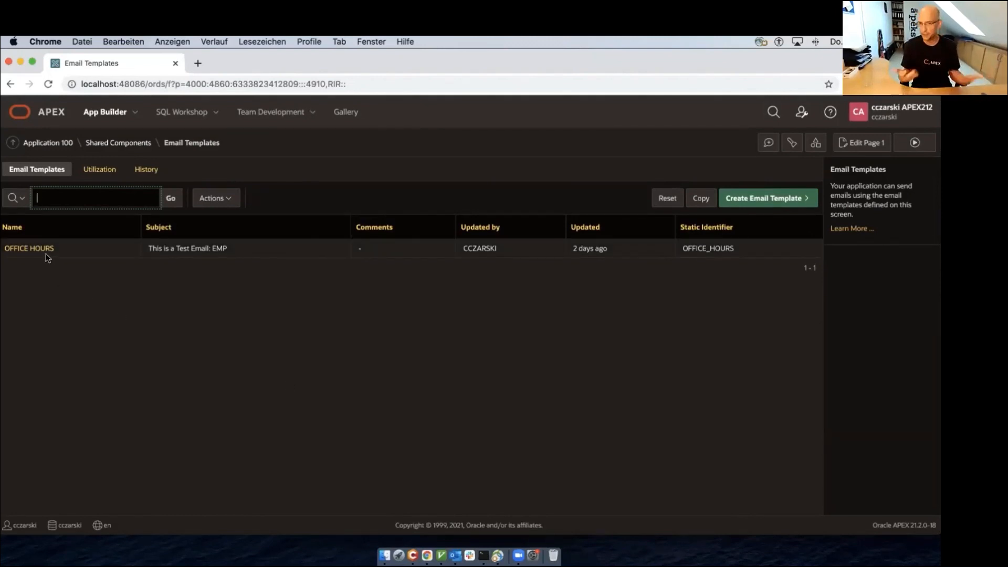
Open the application's Home page in Page Designer and select its Send E-mail process
click(62, 143)
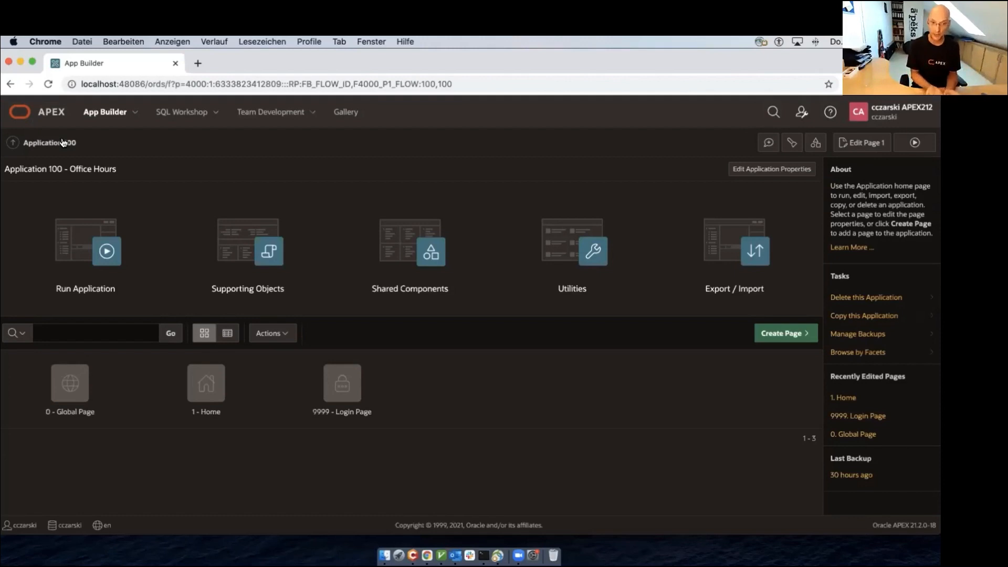
click(216, 380)
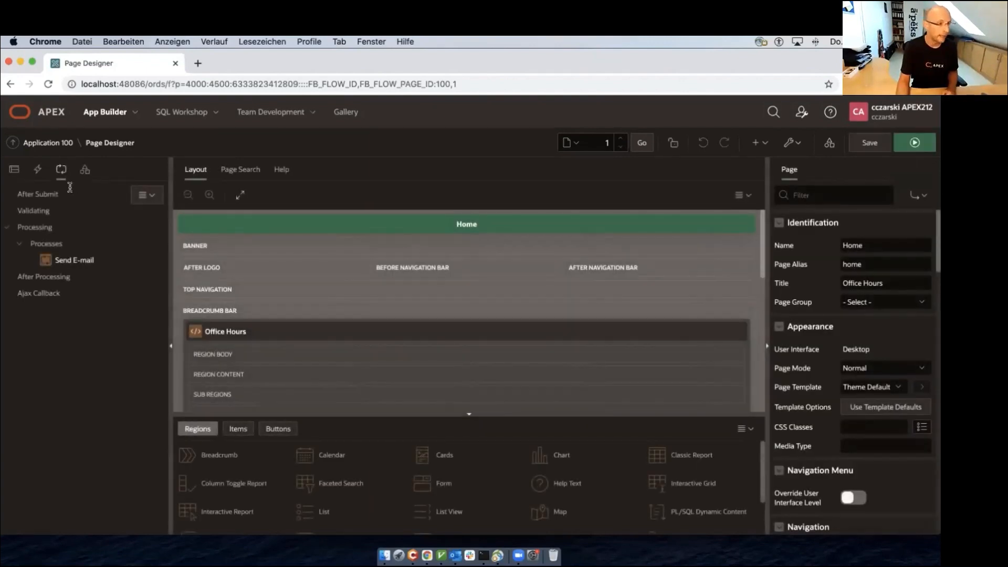
click(64, 261)
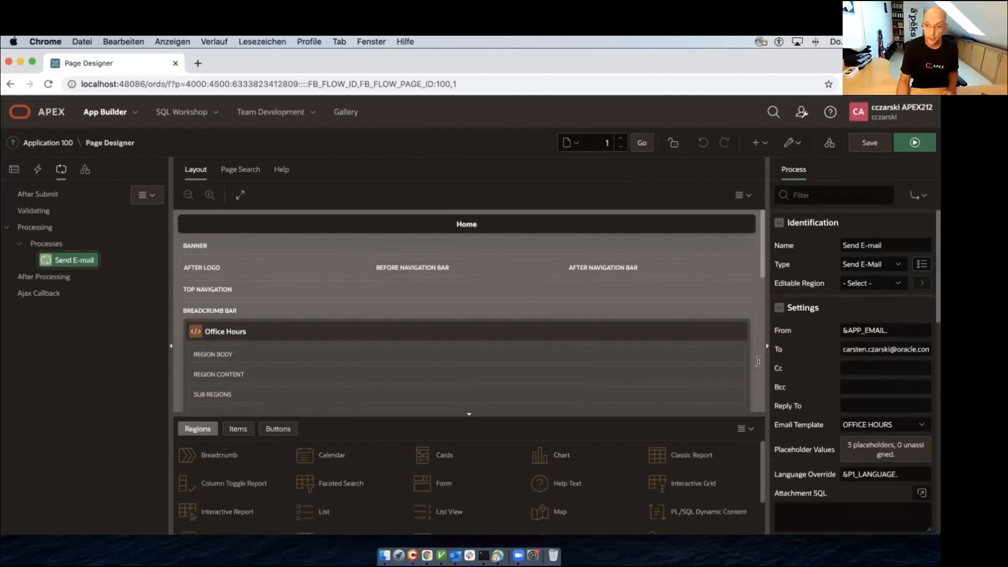
Clear the Send E-mail process's email template, examine the subject, body and attachment attributes, and restore the OFFICE HOURS template
click(857, 425)
click(861, 413)
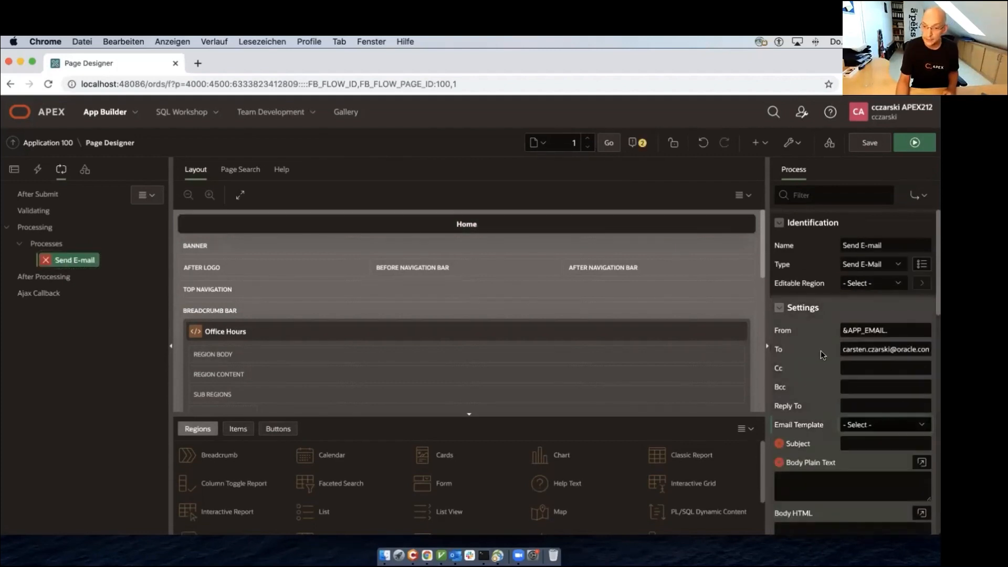
scroll(832, 363, down, 3)
scroll(852, 343, up, 3)
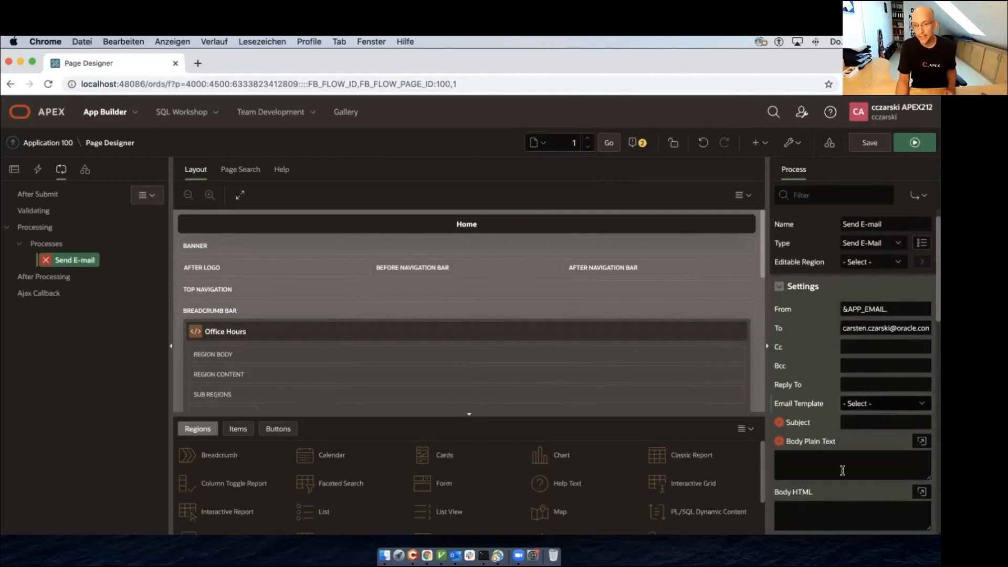
scroll(843, 470, up, 1)
scroll(846, 462, down, 2)
scroll(849, 458, down, 1)
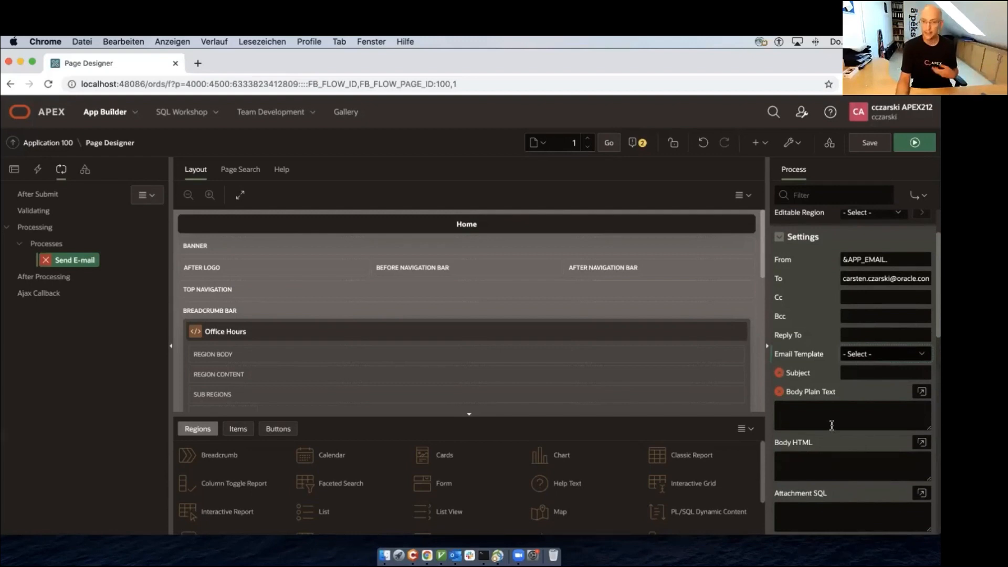
scroll(817, 466, down, 3)
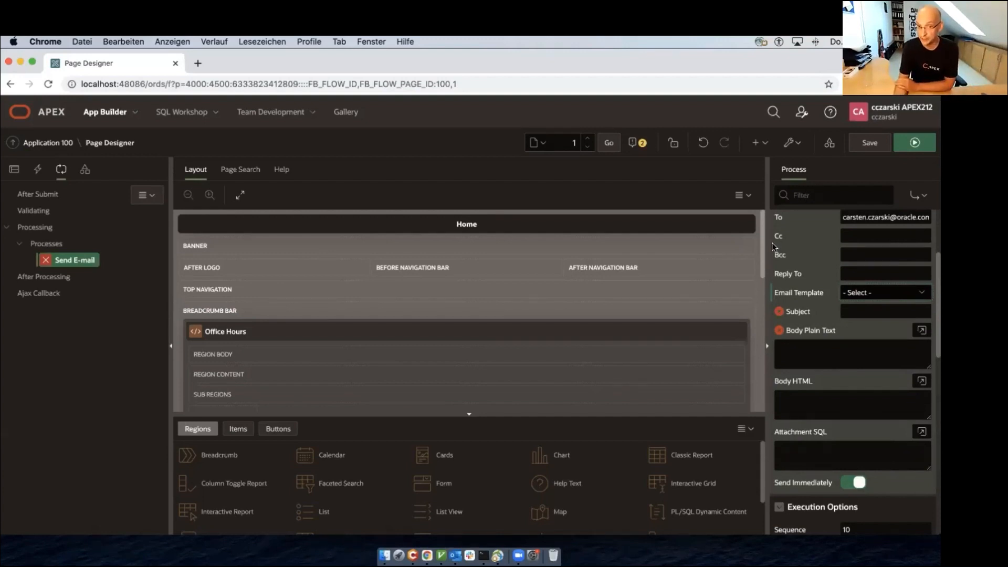
drag(769, 242, 728, 245)
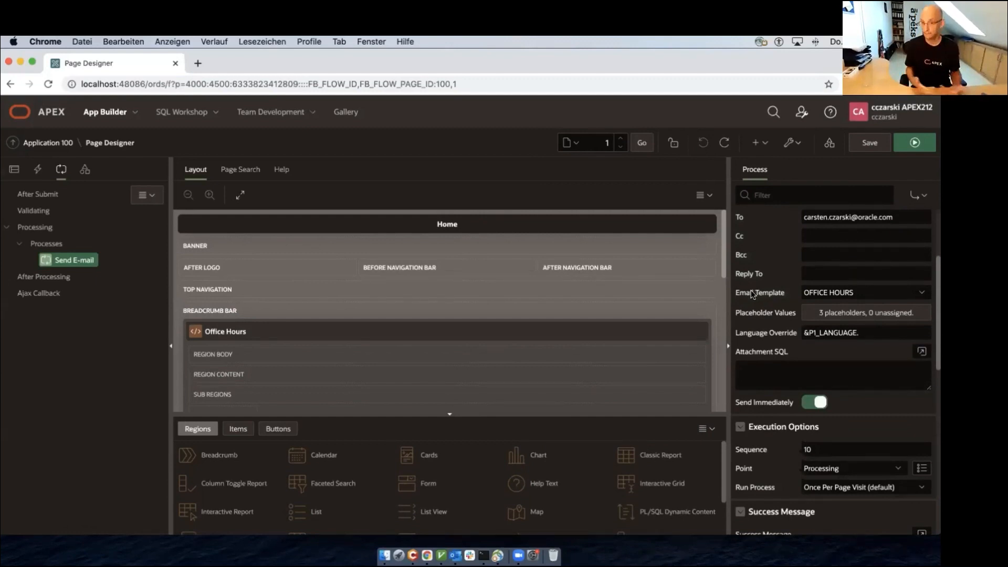
Examine the email template's placeholder assignments, pick P1_JOB for the JOB placeholder, and close them without applying
click(853, 313)
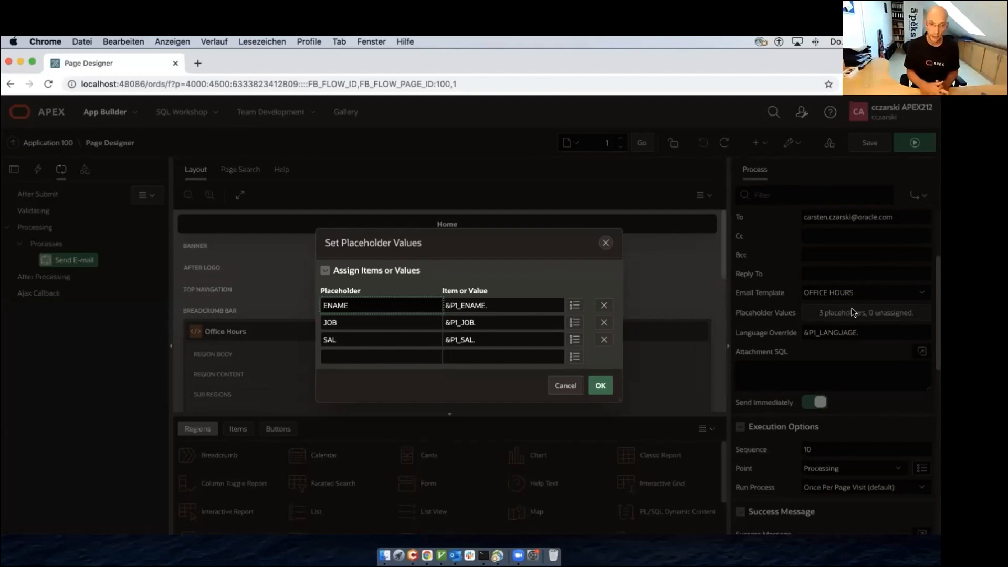
click(574, 323)
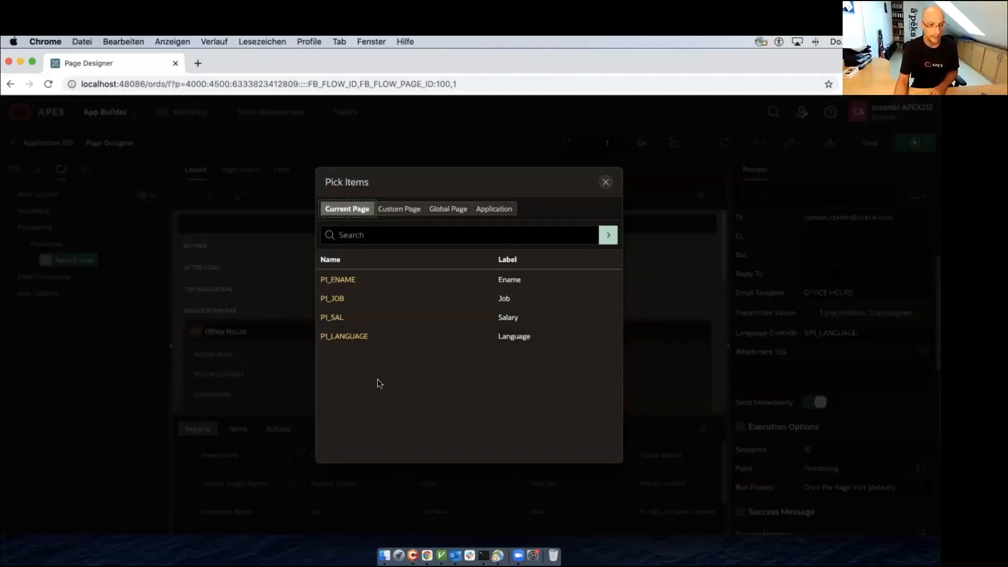
click(340, 297)
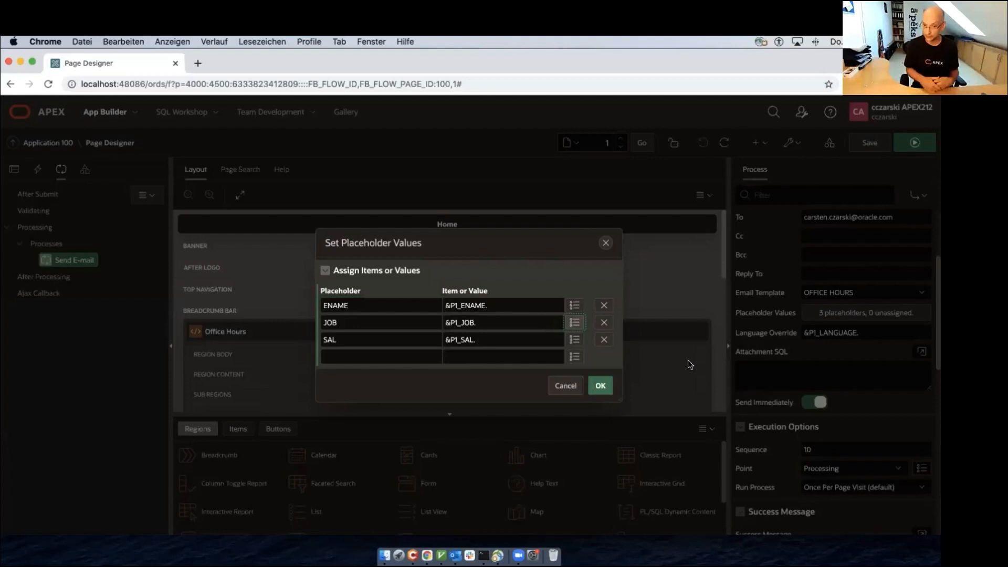
click(606, 243)
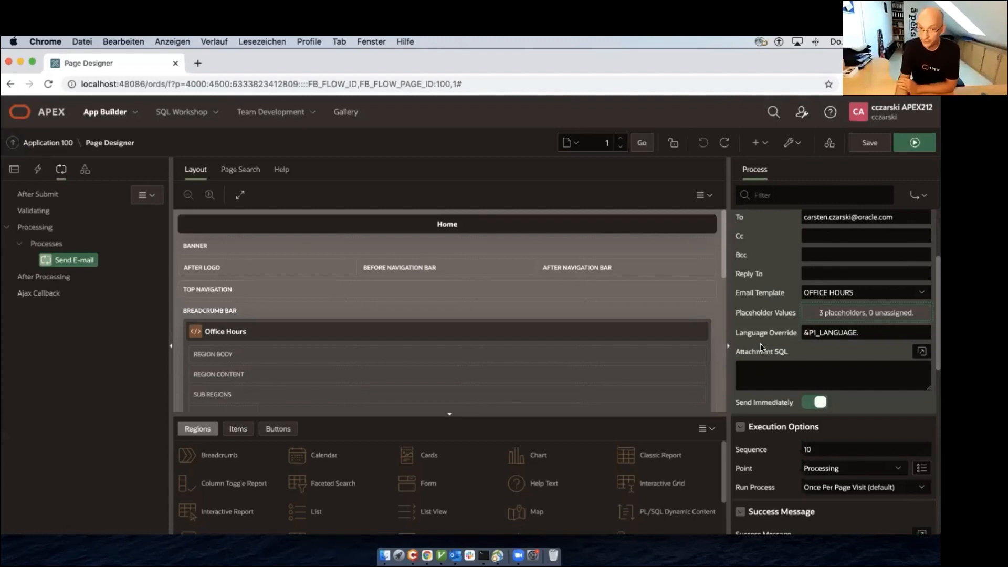
scroll(767, 328, up, 4)
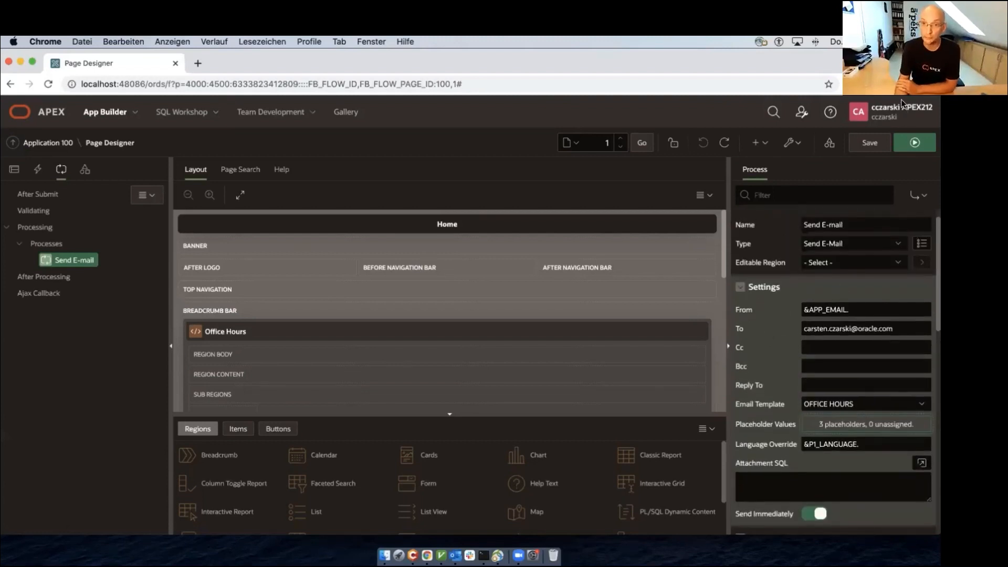
Run the Home page and replace the Ename value on the test form with a sample English employee name
click(914, 142)
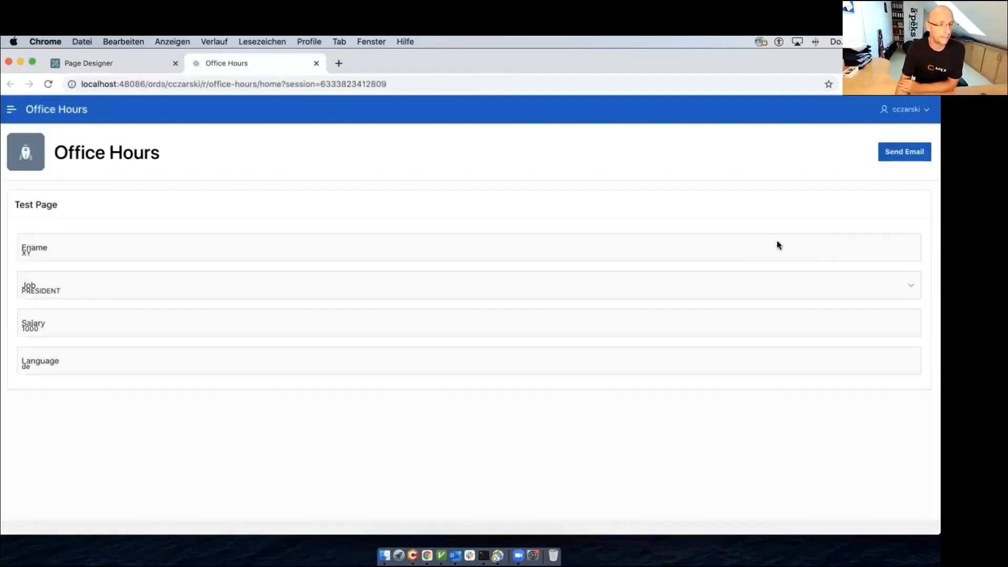
click(33, 253)
key(BackSpace)
key(BackSpace)
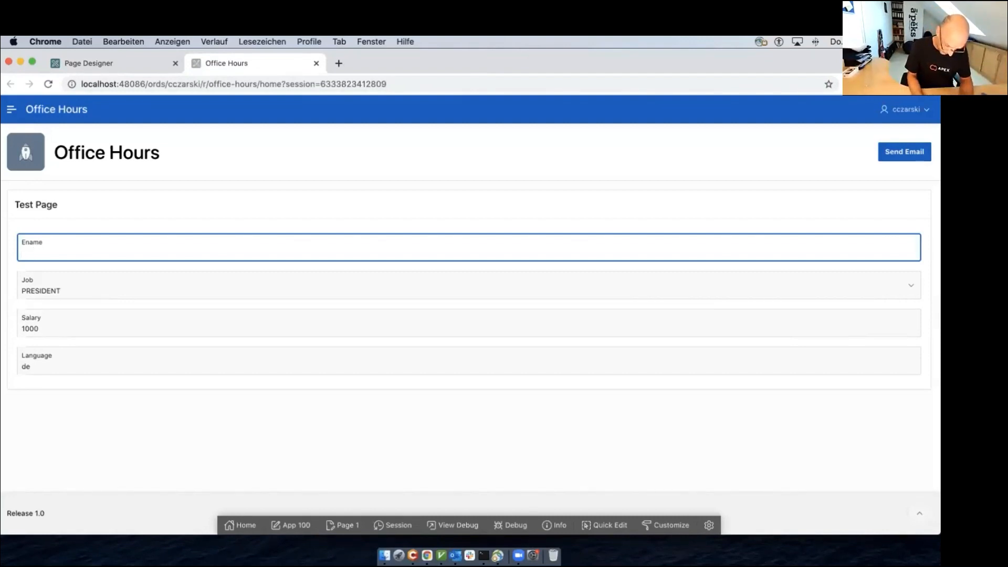
key(BackSpace)
text(JOHN DOE)
key(Tab)
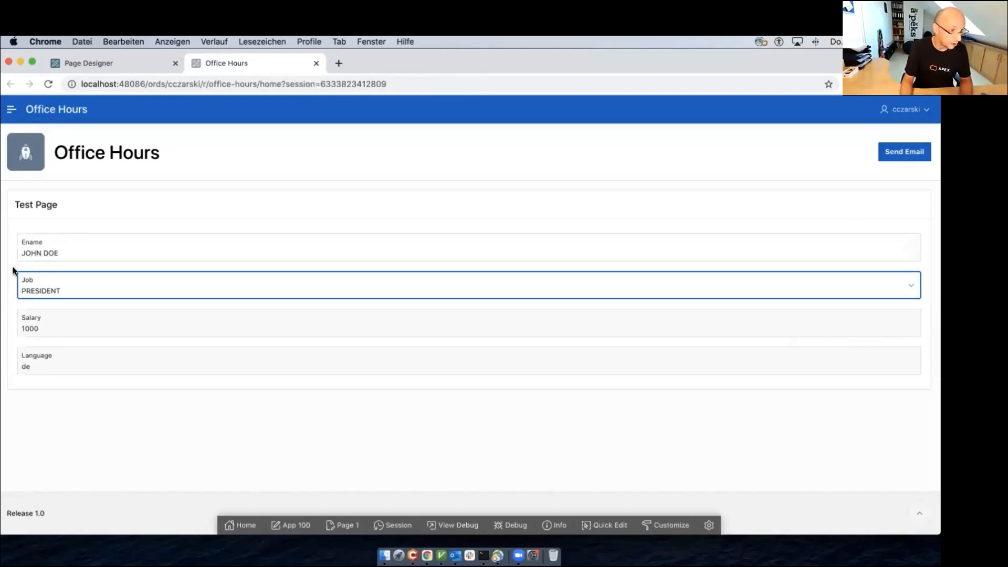
Set Job to ANALYST and Salary to 10000, clear Language, and send the email from the test form
click(84, 290)
click(89, 275)
click(78, 328)
key(Tab)
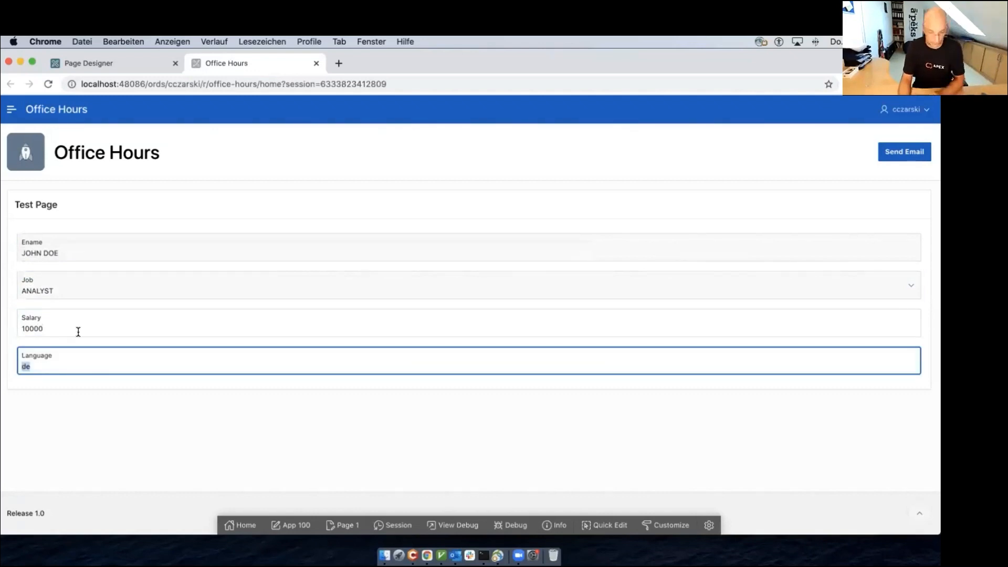
key(BackSpace)
key(Tab)
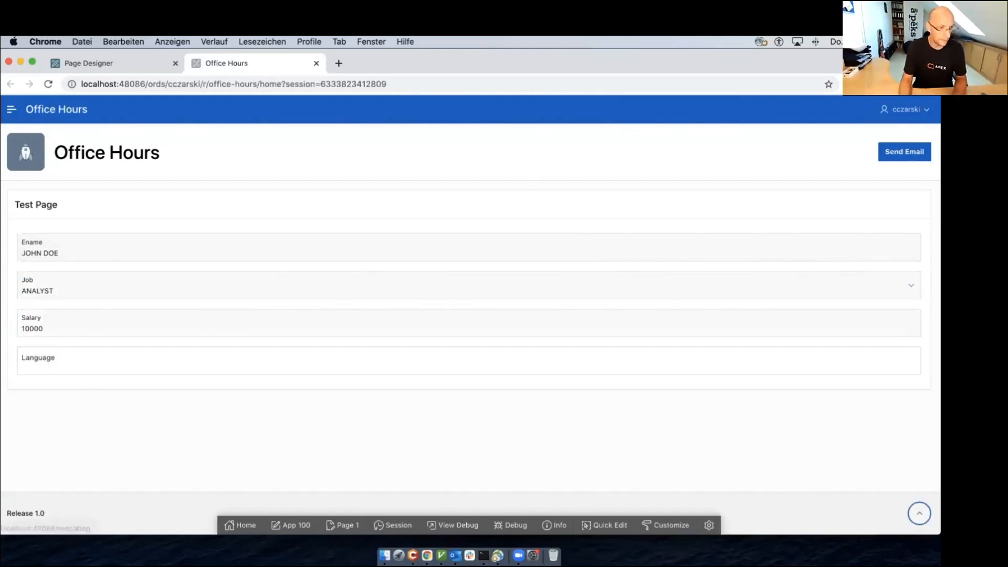
click(908, 154)
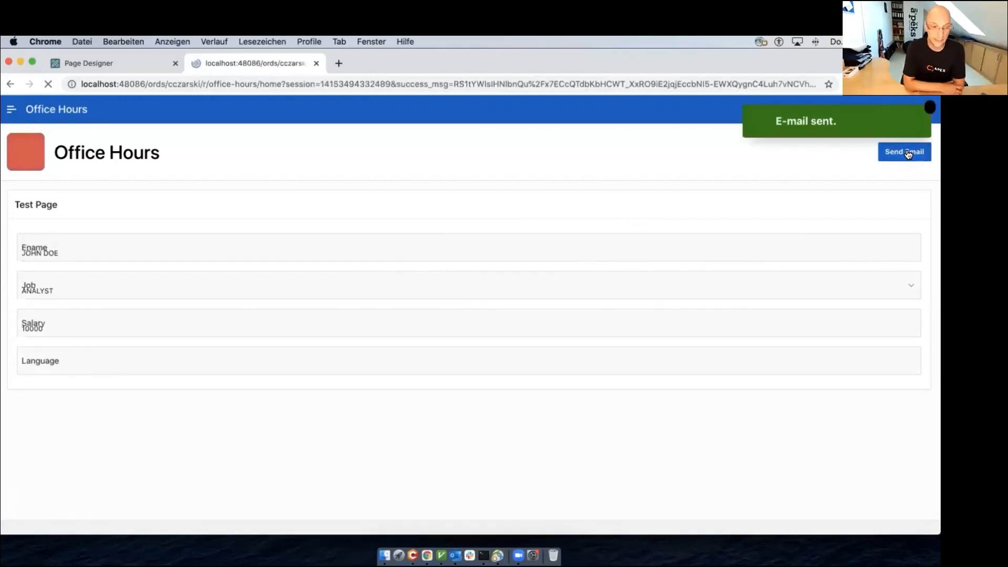
Set Language to de and replace the Ename value with a sample German employee name for a second email
click(159, 362)
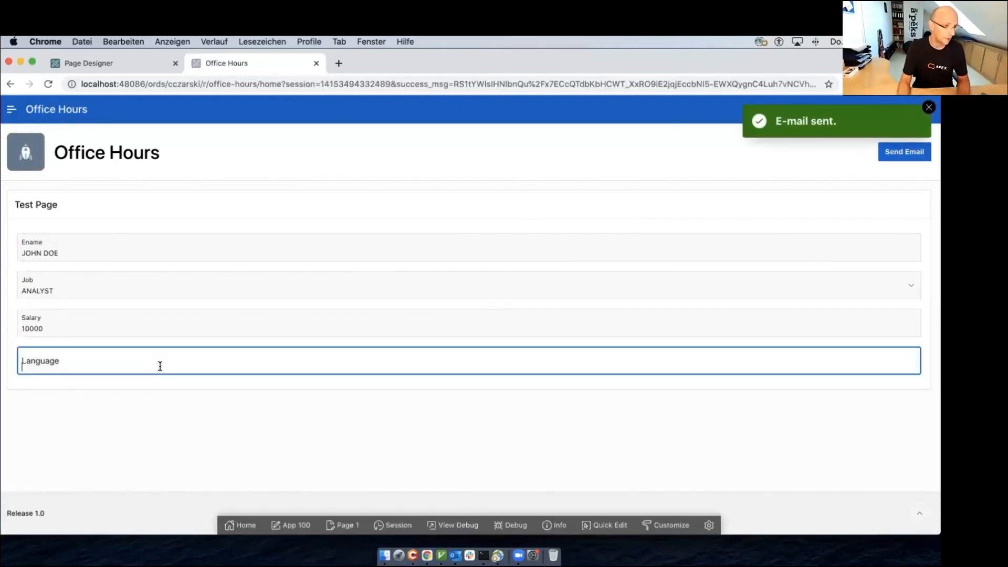
text(de)
triple_click(114, 249)
key(BackSpace)
text(MAX MUSTERMANN)
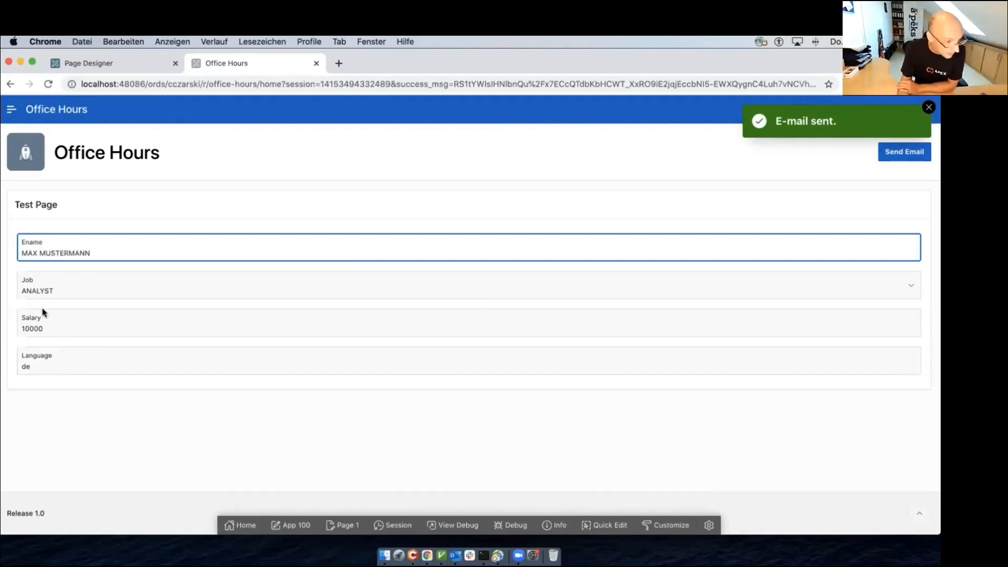
click(905, 153)
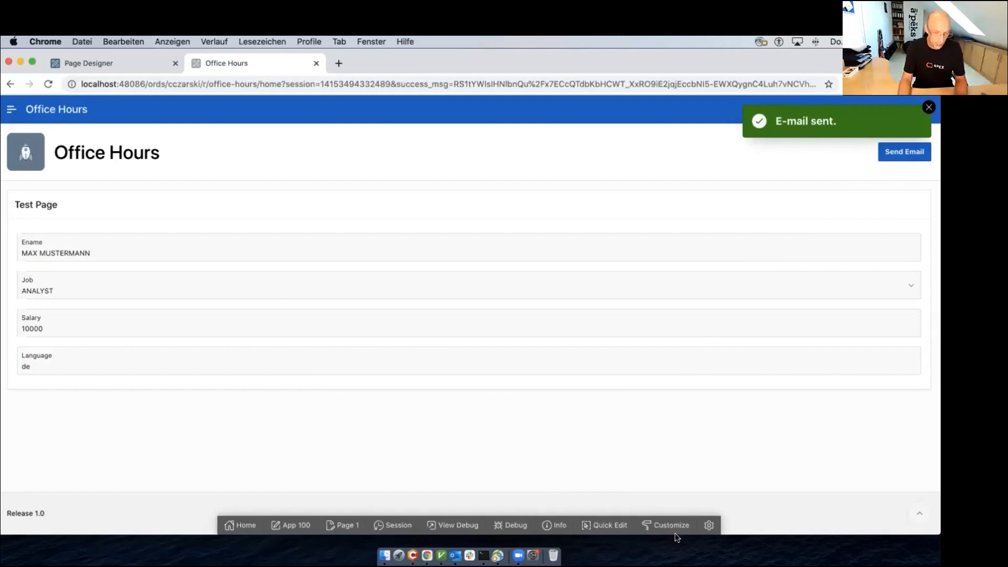
key(ctrl+Up)
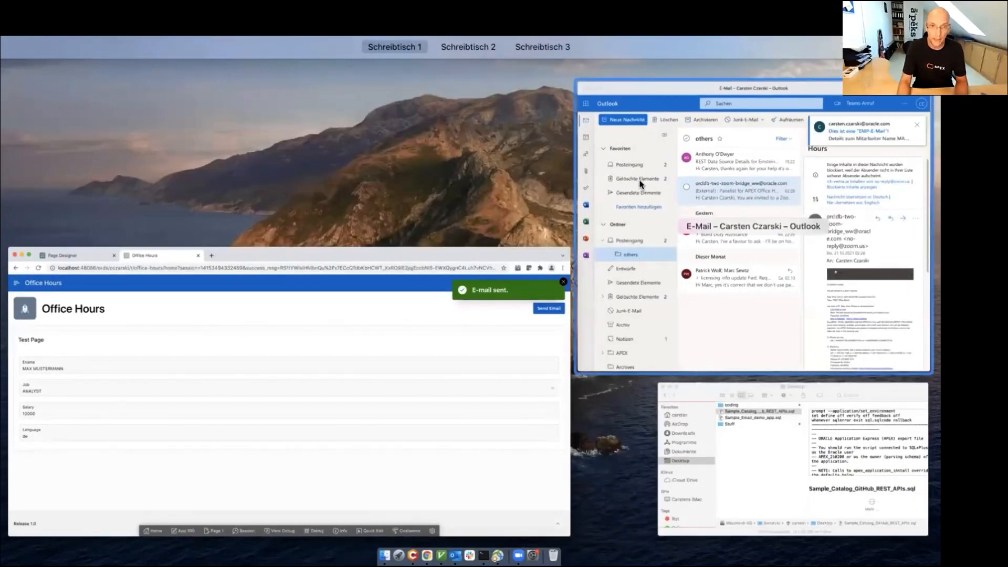
click(640, 166)
click(415, 188)
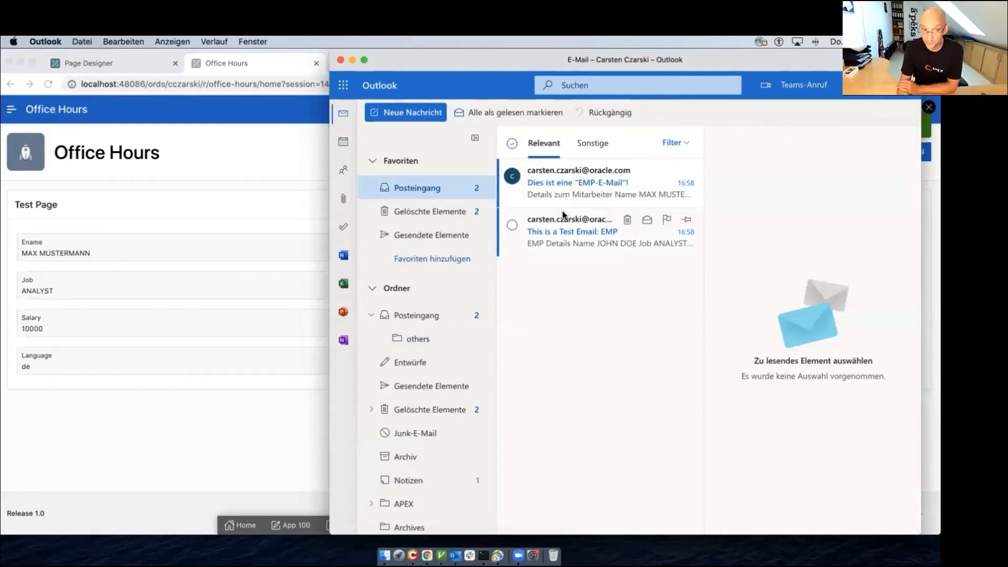
Open the "This is a Test Email: EMP" message, enlarge its reading area, and check the name, job and salary values
click(560, 238)
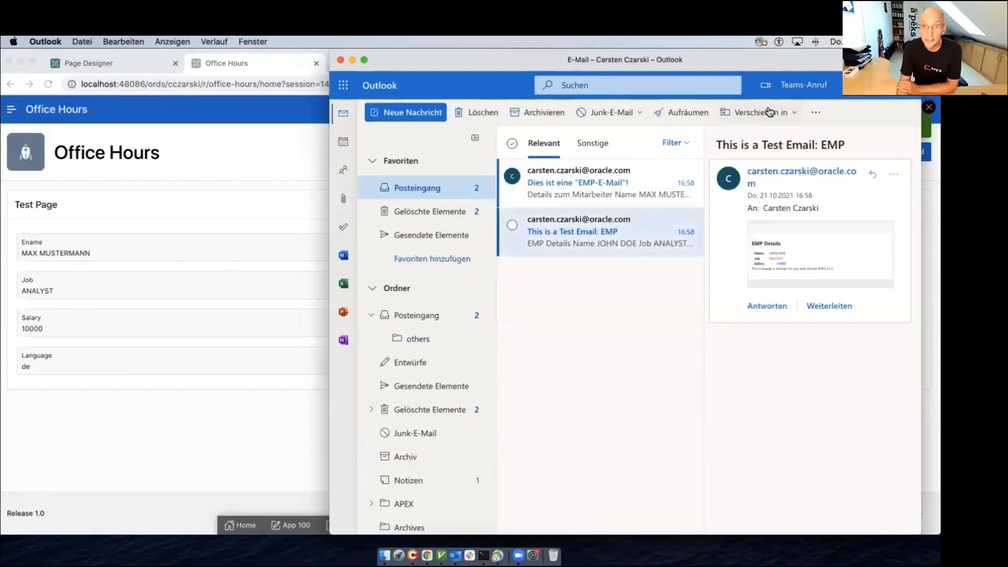
drag(816, 59, 523, 38)
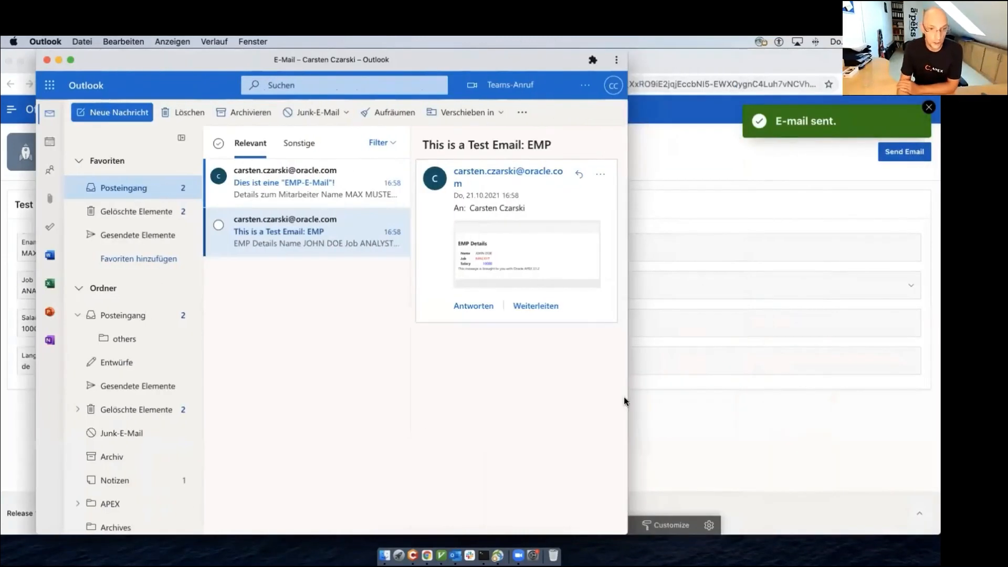
click(182, 138)
mouse_move(374, 251)
mouse_down()
mouse_move(432, 295)
mouse_move(380, 268)
mouse_up()
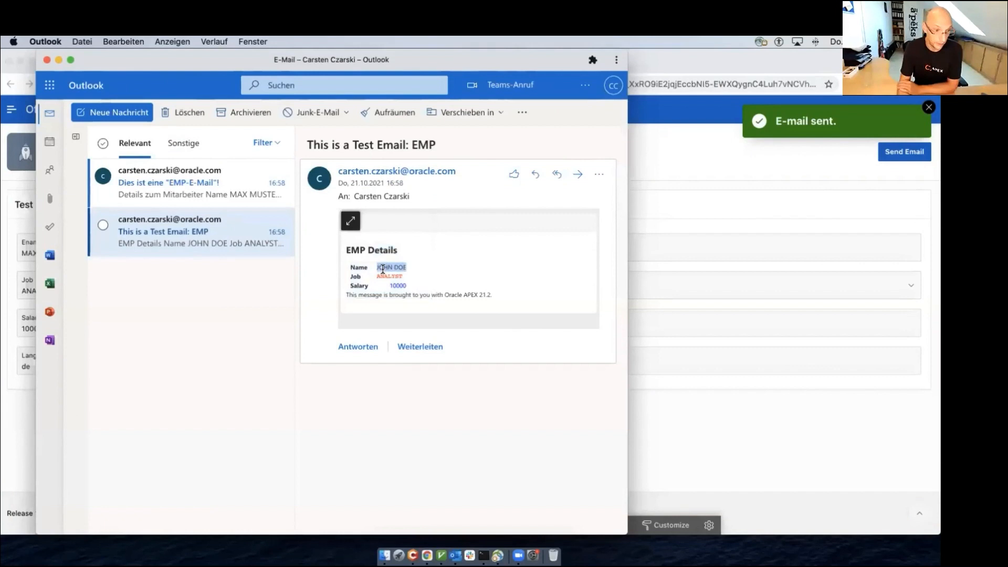
double_click(384, 275)
double_click(397, 285)
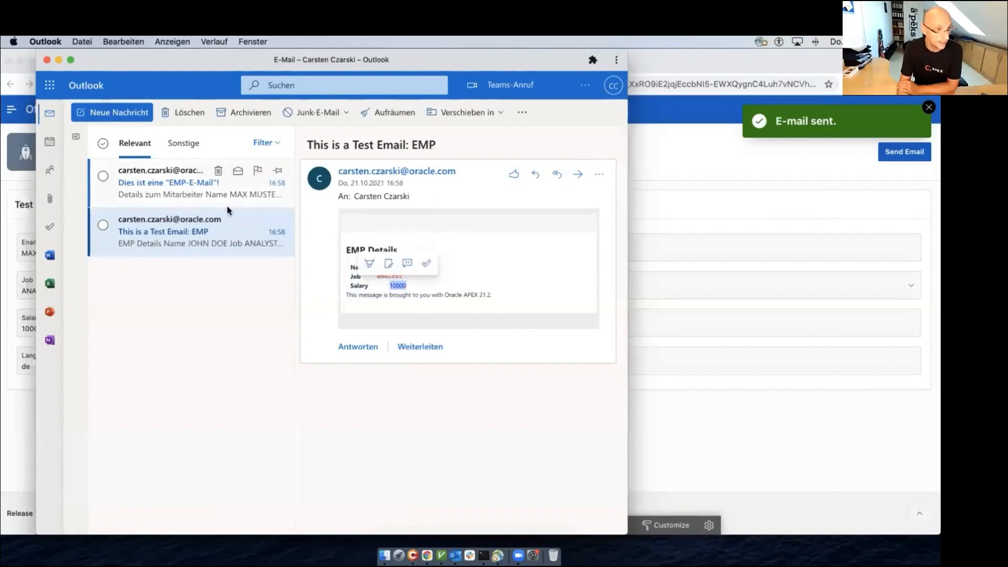
Open the German message "Dies ist eine "EMP-E-Mail"!" and check its translated employee details and footer text
click(175, 177)
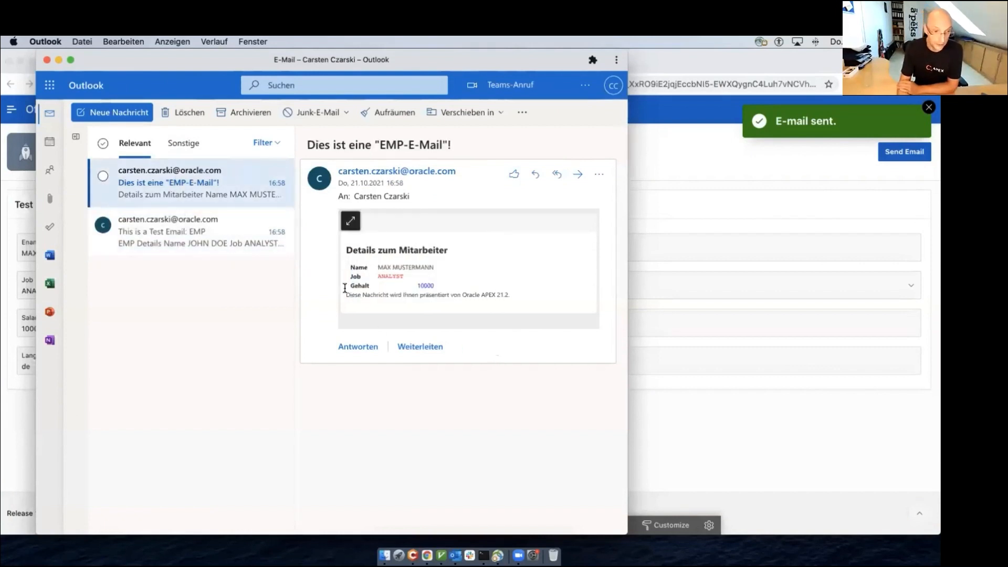
drag(357, 297, 452, 309)
click(446, 305)
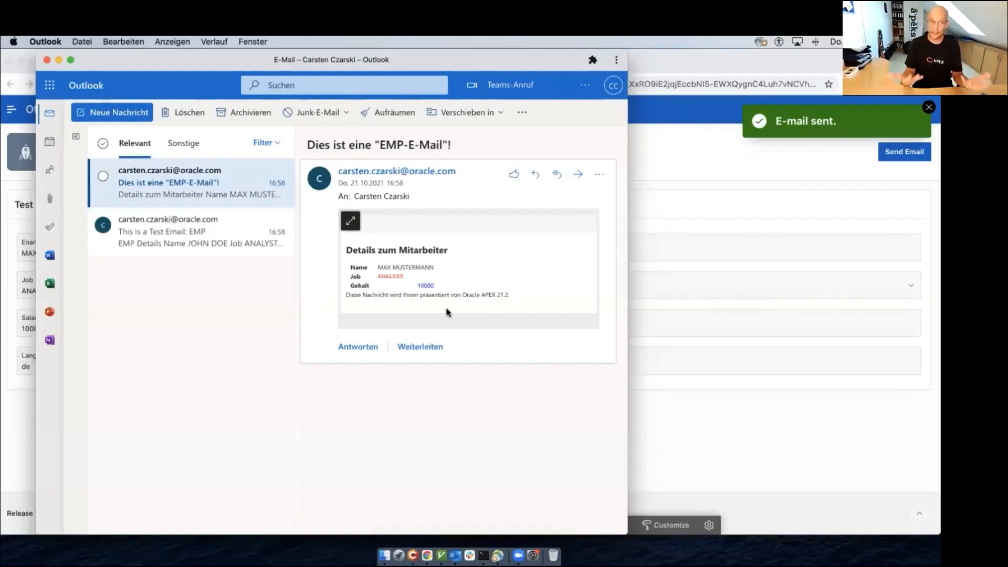
Switch back to APEX in Chrome and open the Email Test automation from application 100's shared components
click(5, 280)
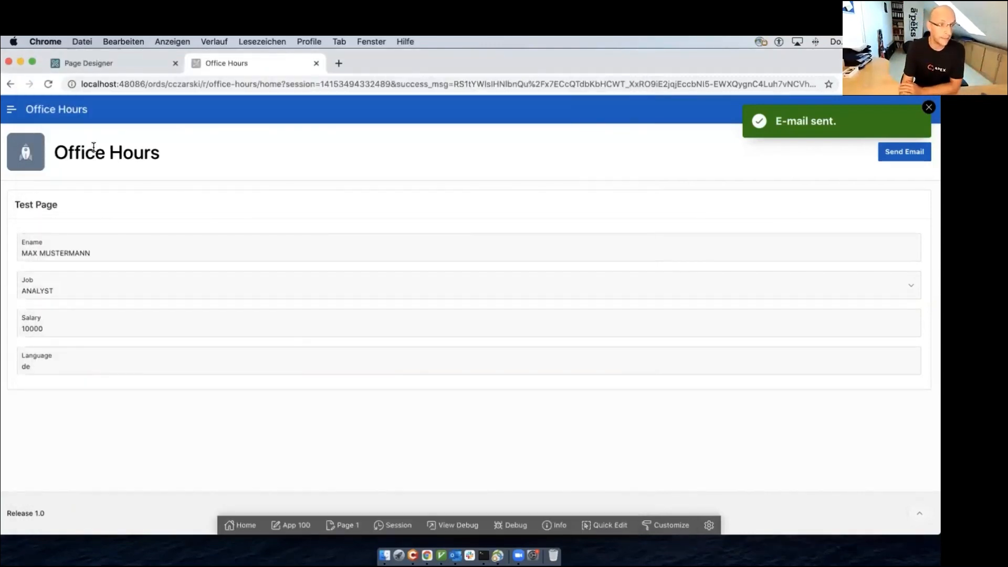
click(143, 69)
click(830, 146)
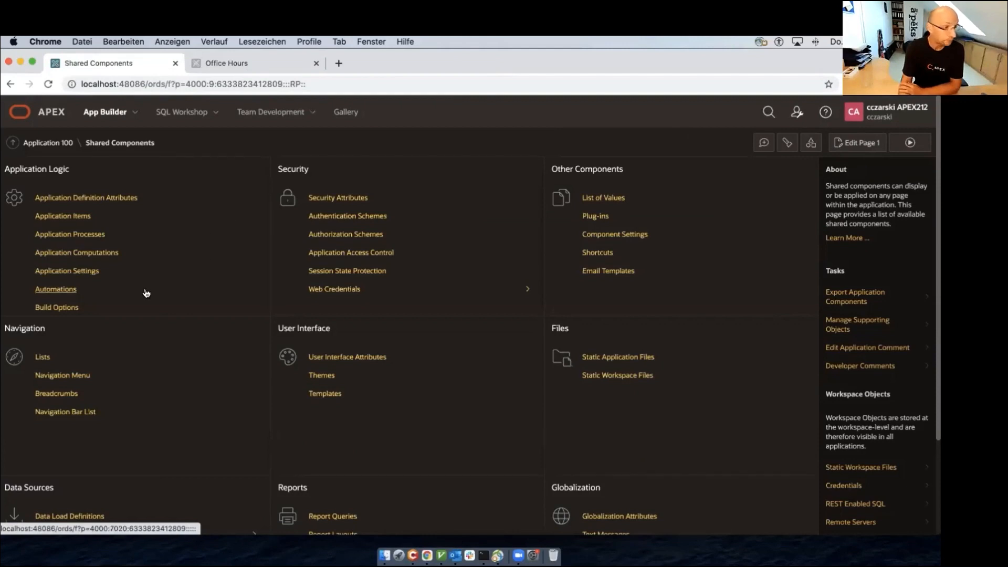
click(85, 290)
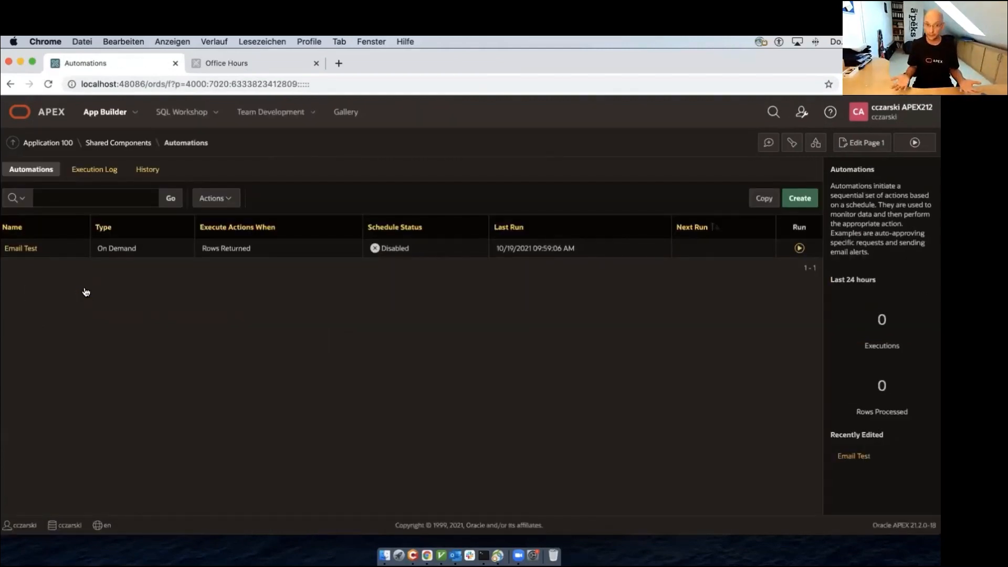
click(26, 254)
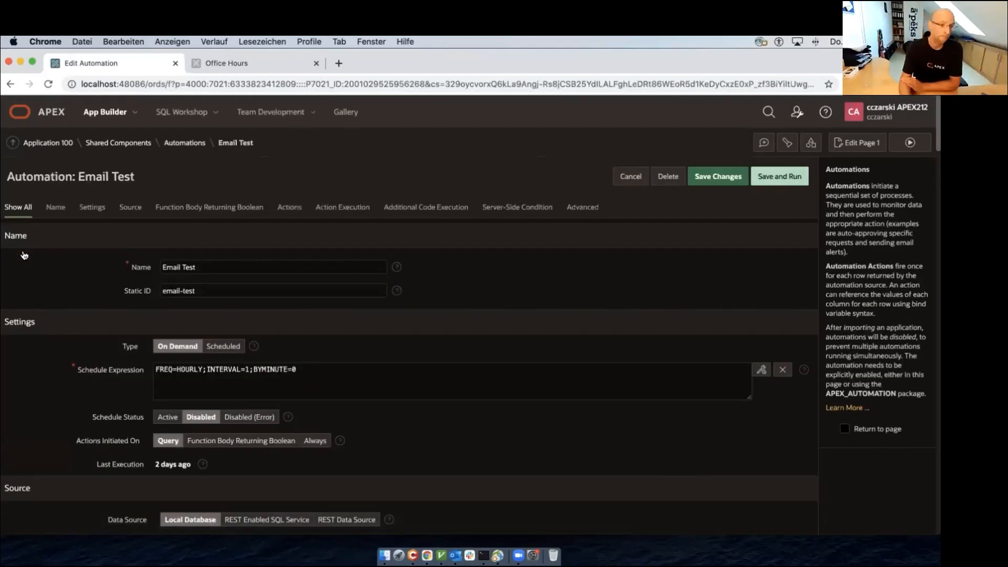
Examine the automation's source query on the emp table, especially the deptno condition that decides the mail language
scroll(570, 258, down, 5)
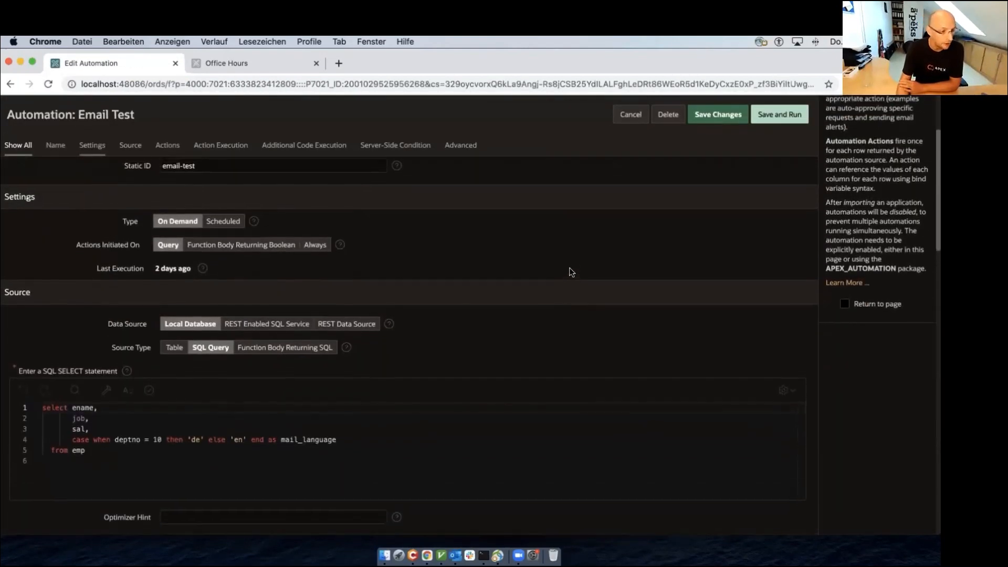
drag(96, 451, 42, 411)
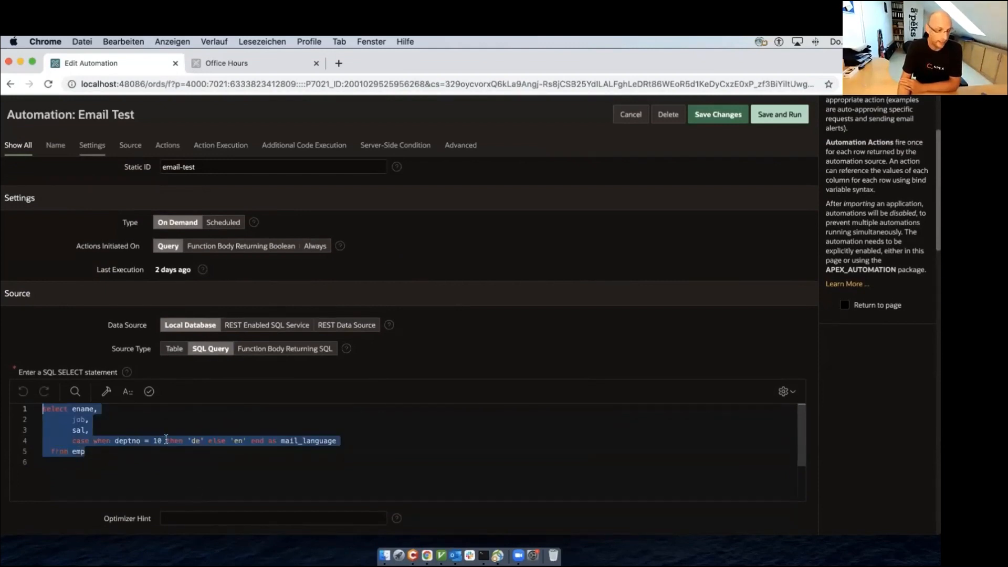
click(145, 448)
double_click(156, 442)
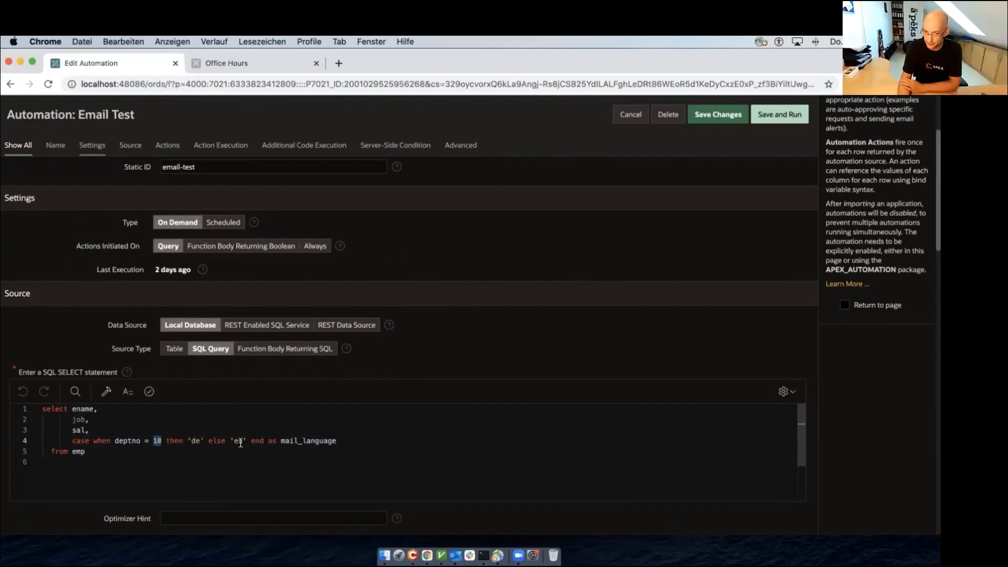
Open the automation's email action, examine its placeholder values and language override, and leave it without applying changes
scroll(329, 408, down, 6)
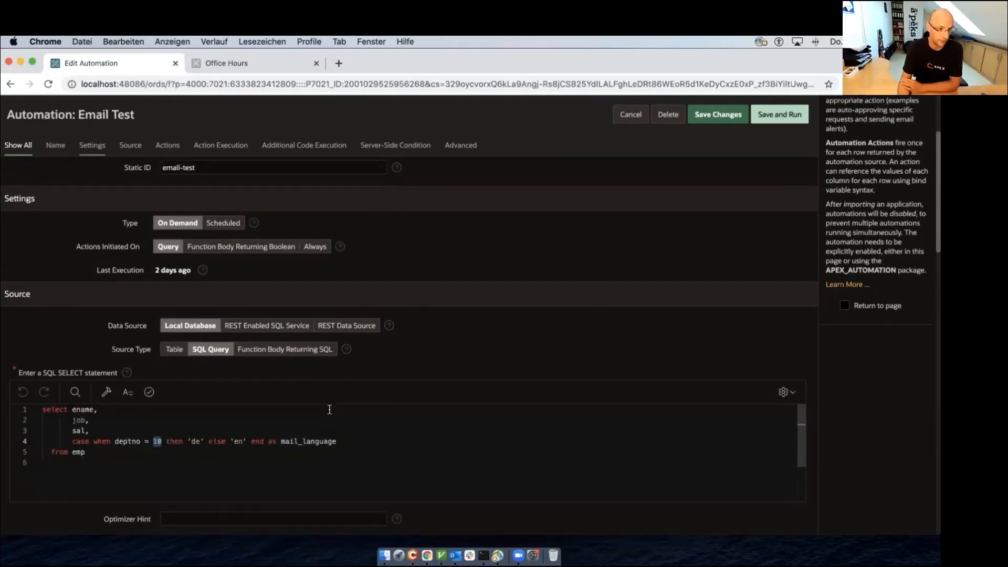
click(30, 404)
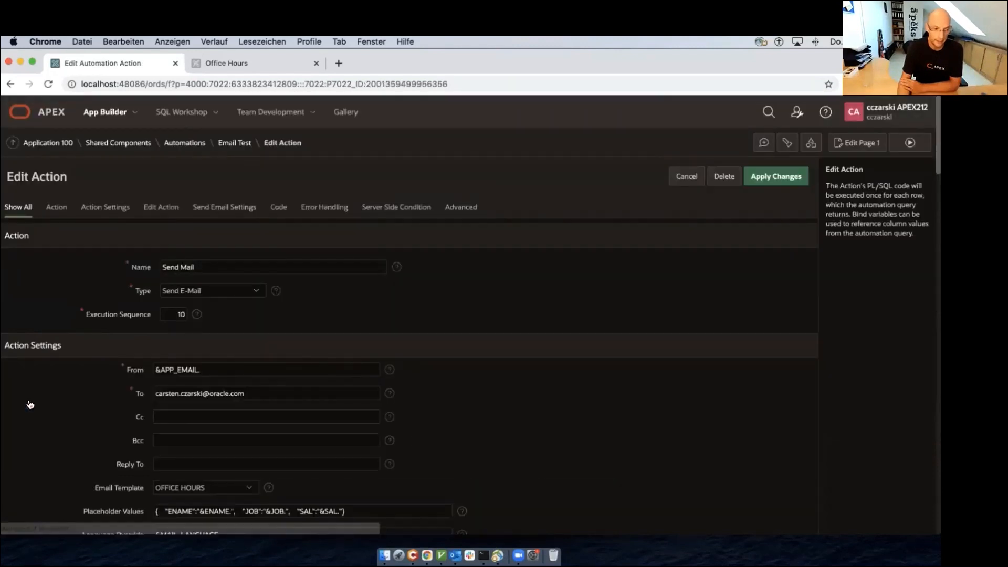
scroll(339, 353, down, 2)
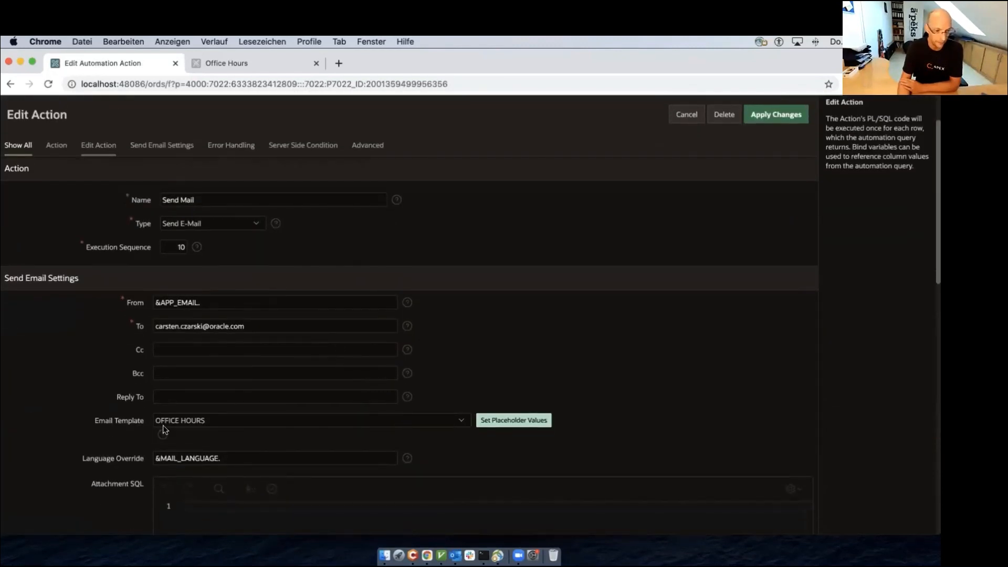
click(515, 420)
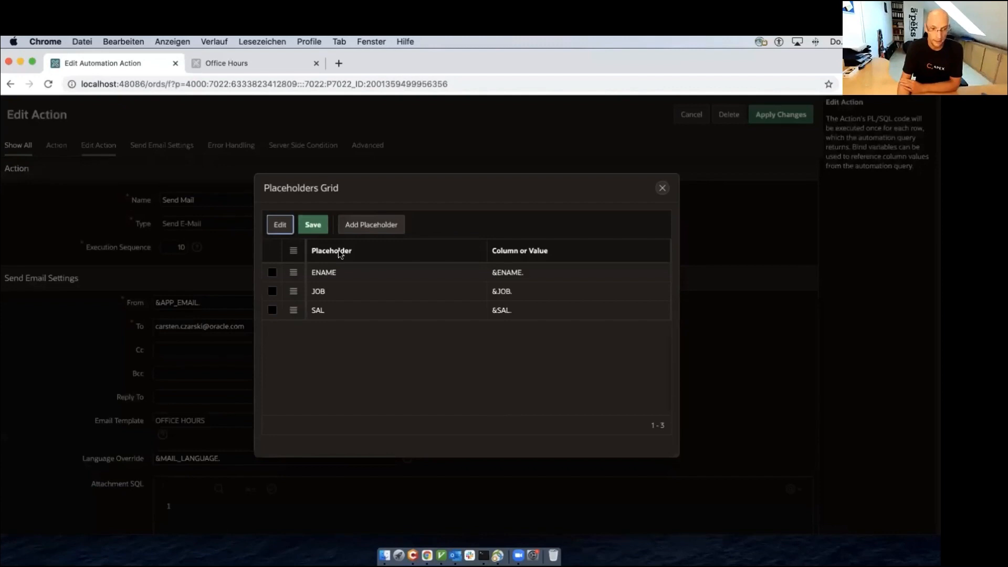
click(661, 187)
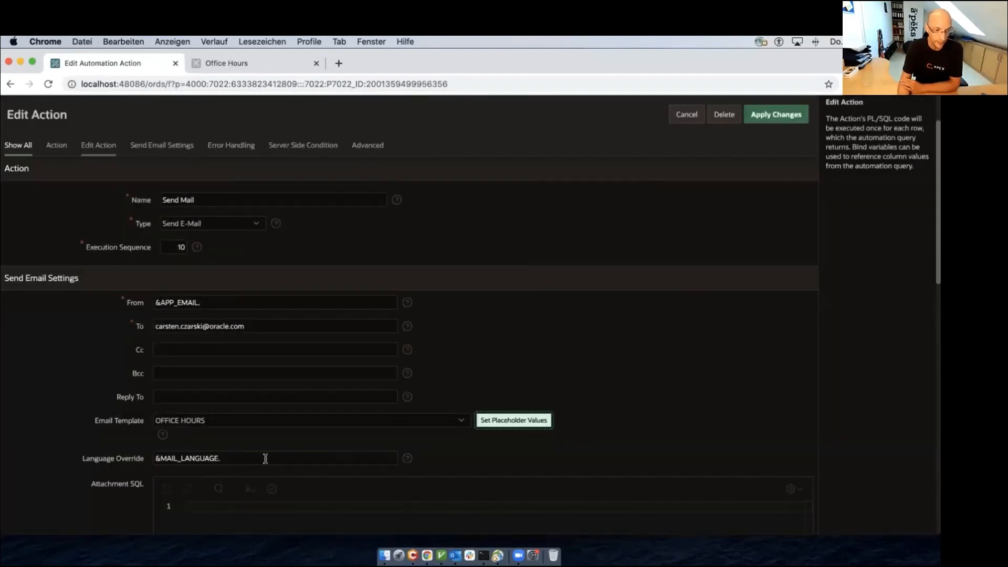
scroll(678, 231, up, 3)
click(699, 176)
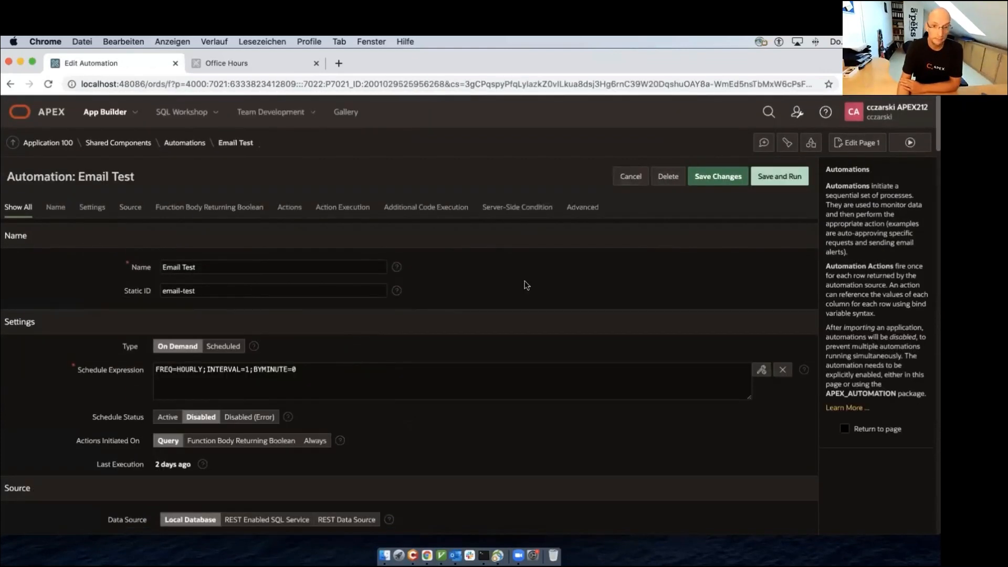
click(789, 177)
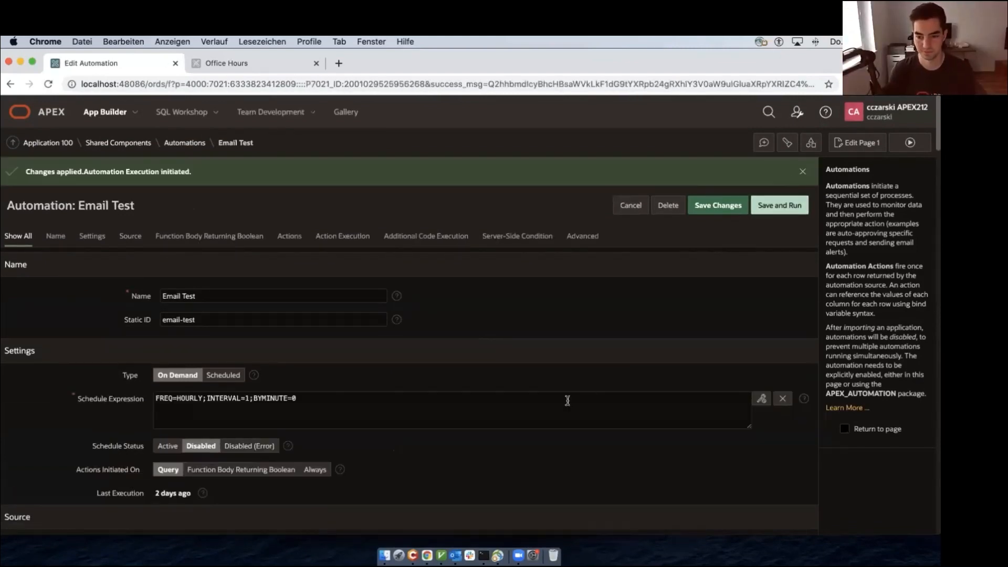
key(ctrl+Up)
click(253, 488)
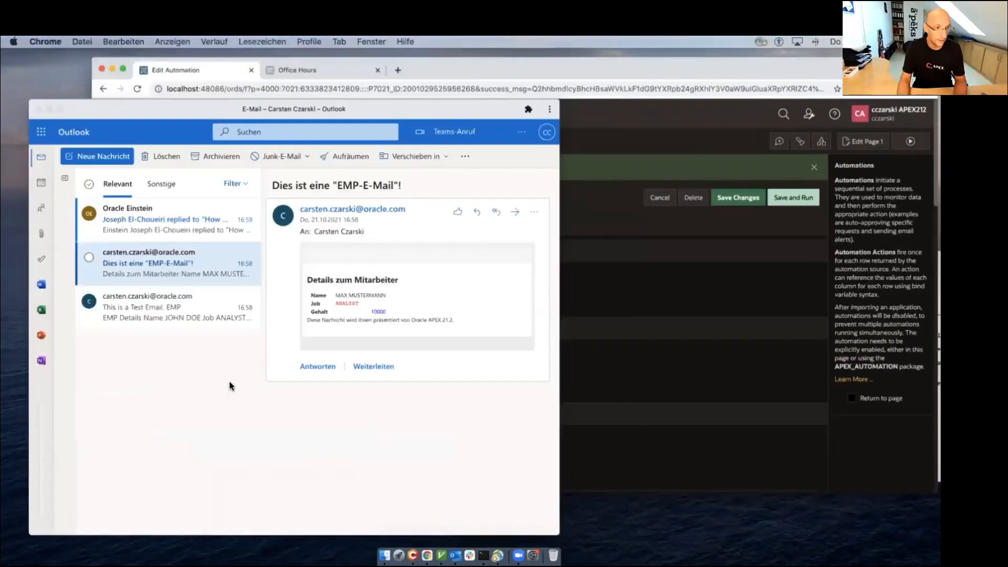
Delete the Oracle Einstein notification from the inbox and open the English and German EMP emails sent by the automation
click(161, 191)
key(Delete)
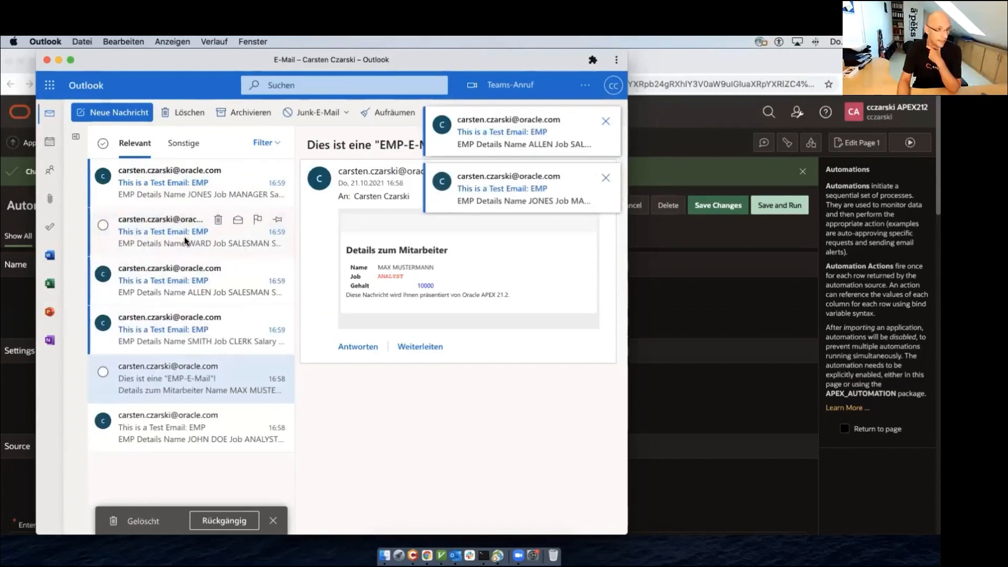
click(185, 244)
click(173, 200)
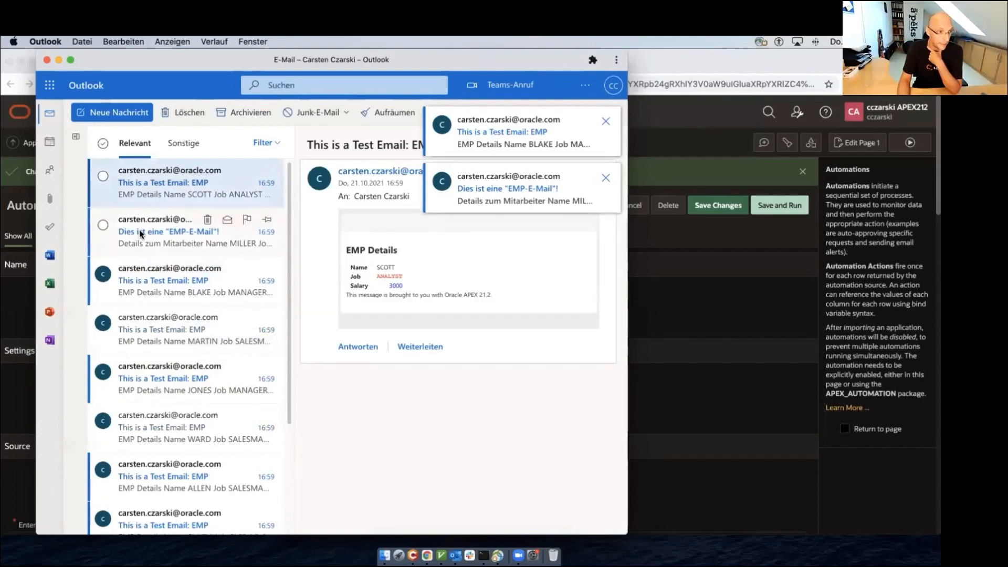
click(146, 237)
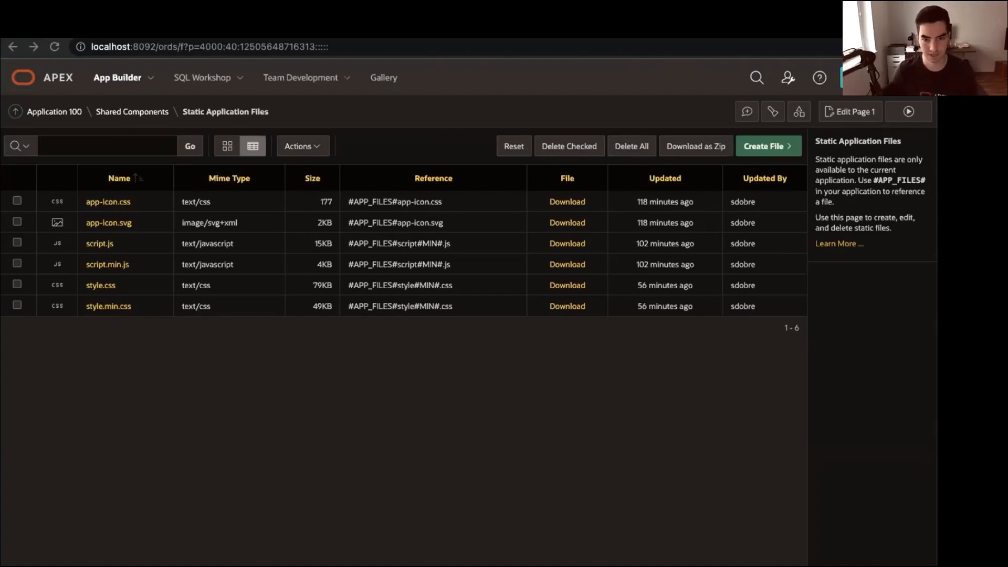
click(370, 397)
drag(483, 413, 431, 393)
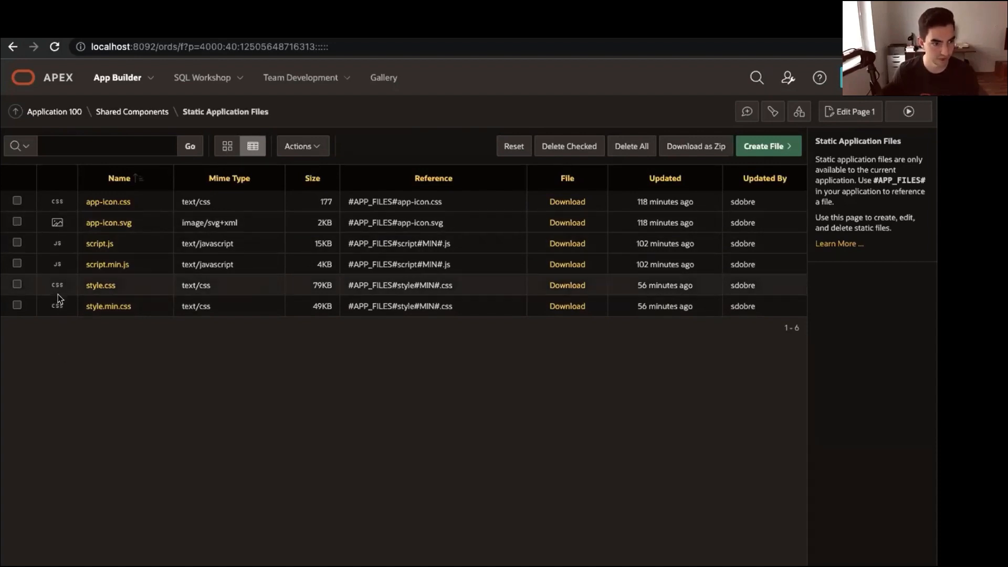
Delete the static application files style.css and style.min.css, and dismiss the resulting notification
click(17, 305)
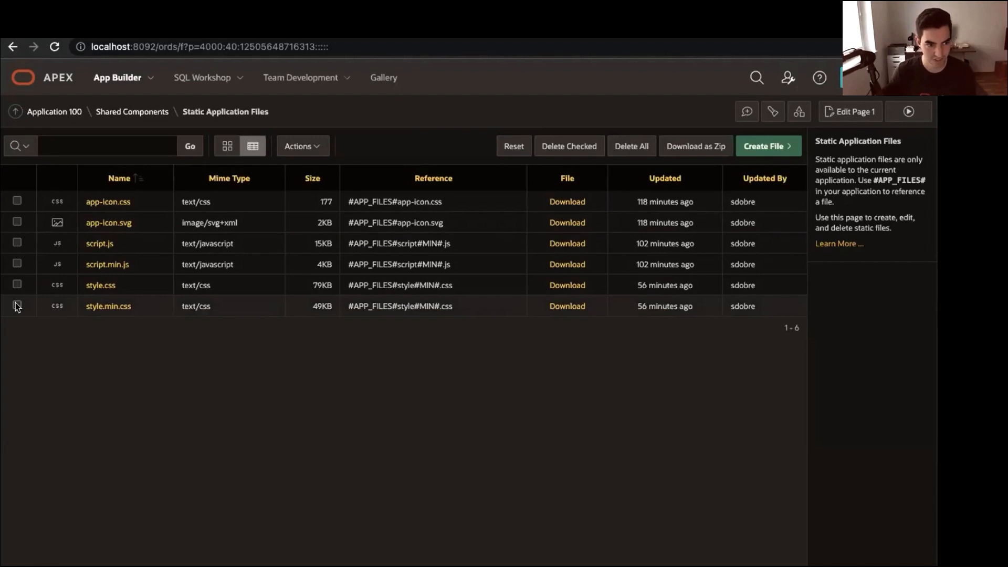
click(17, 284)
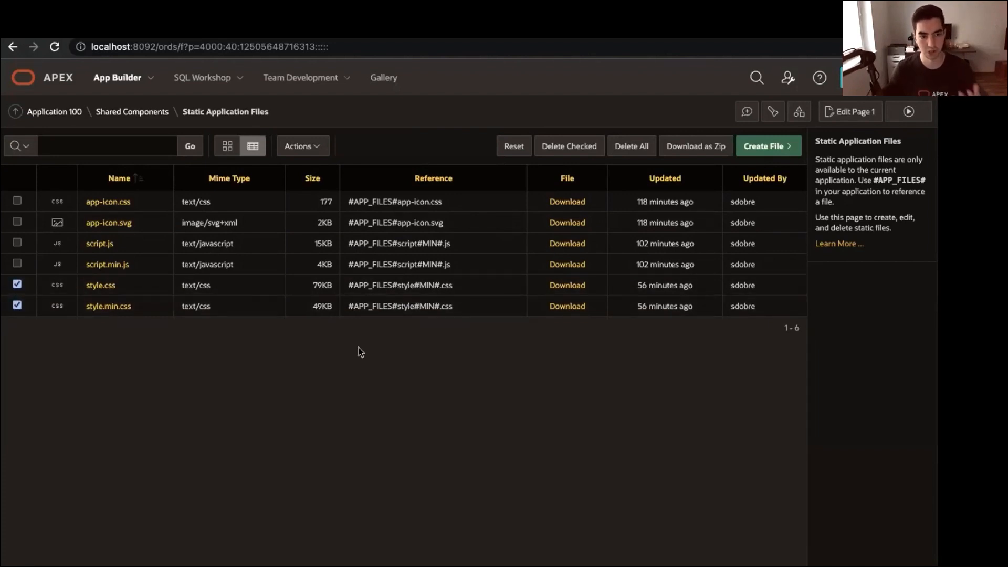
click(551, 148)
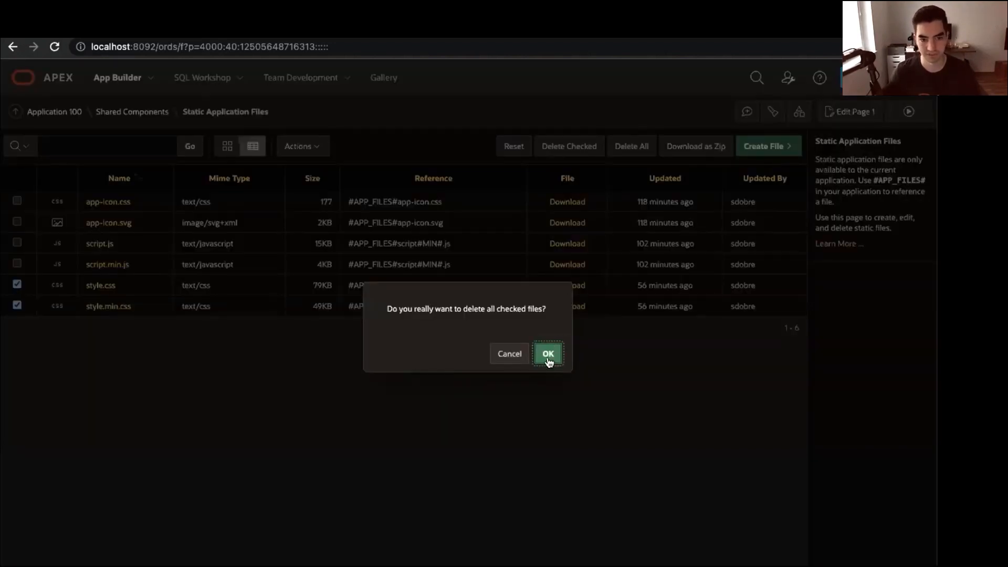
click(548, 355)
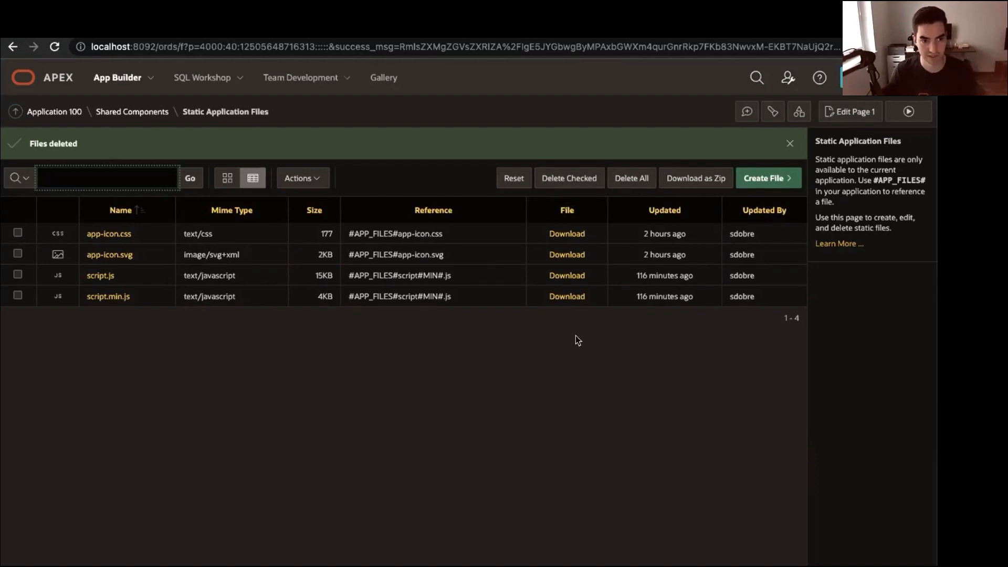
click(789, 144)
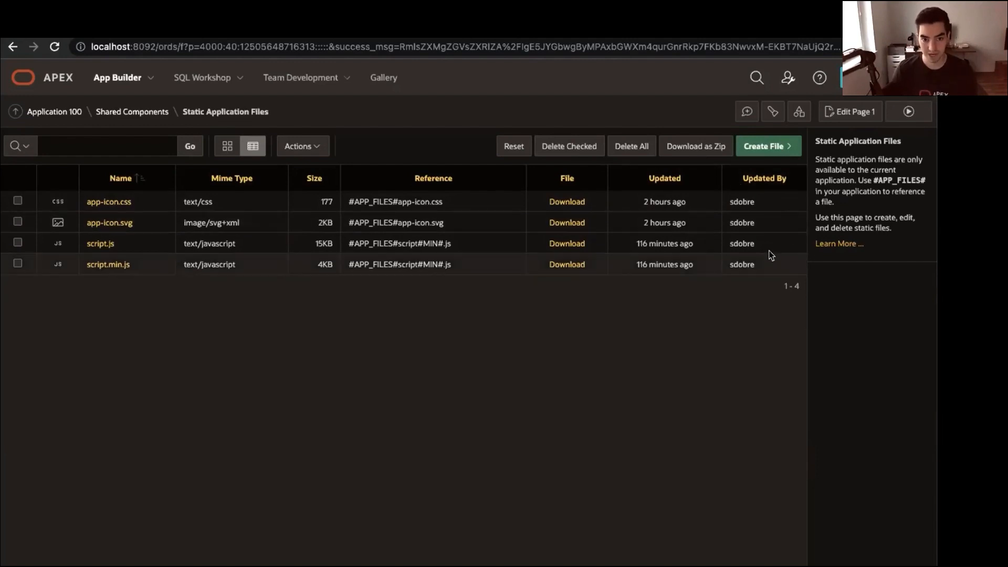
Highlight the #MIN# placeholder in the reference of the static application file script.js
drag(774, 264, 633, 203)
click(633, 203)
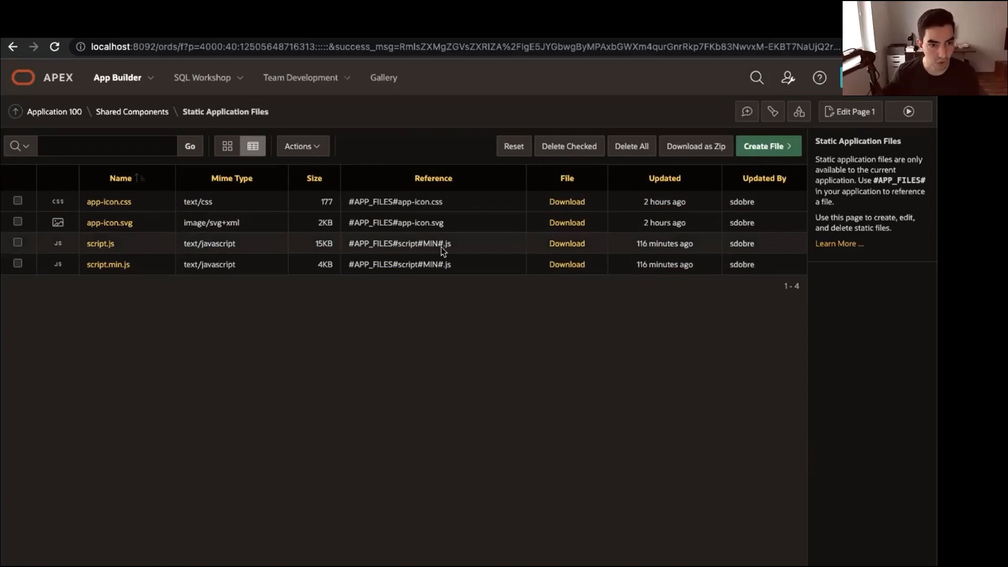
drag(440, 242, 418, 239)
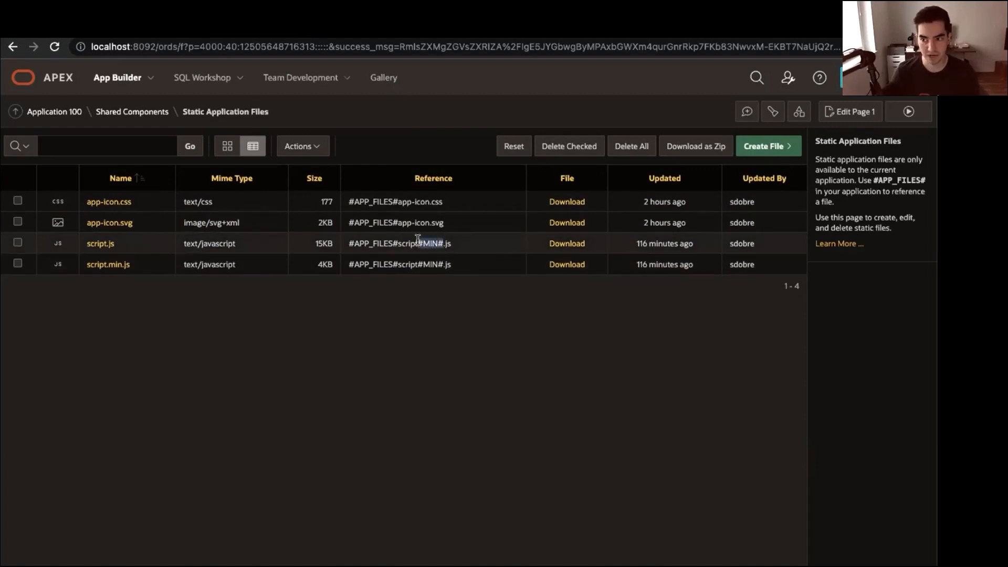
Delete only the static application file script.min.js, keeping script.js in the list
click(434, 262)
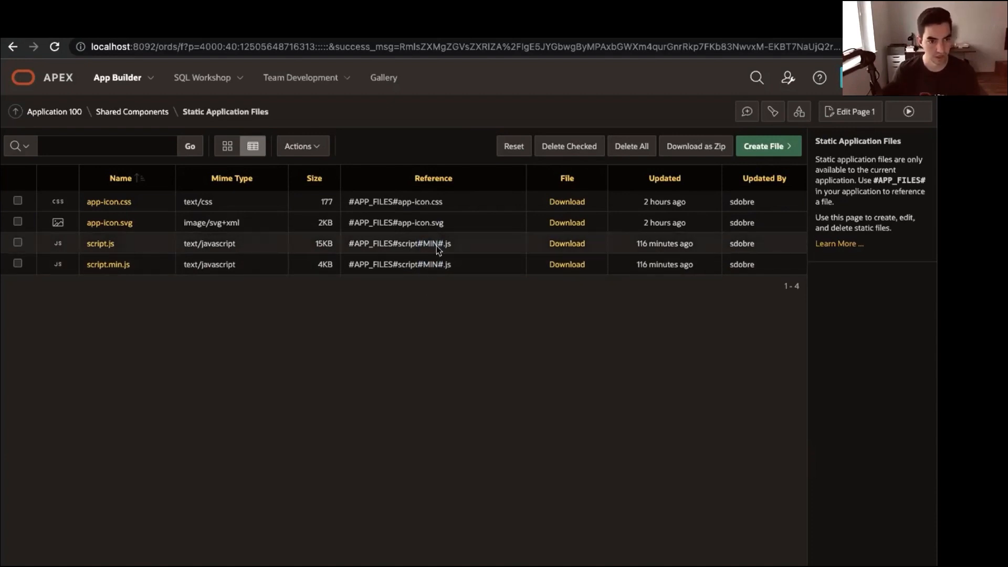
drag(115, 246, 87, 246)
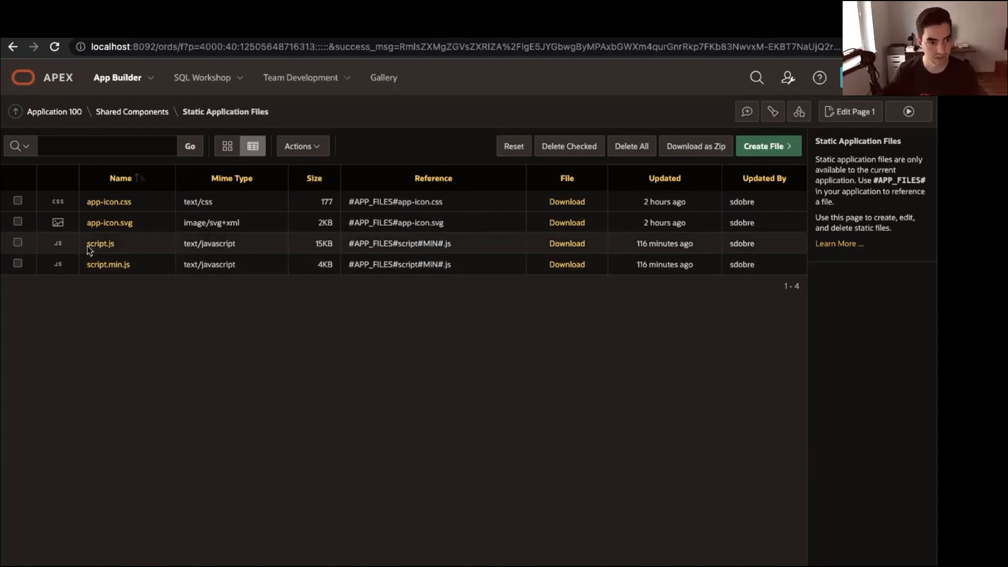
click(95, 255)
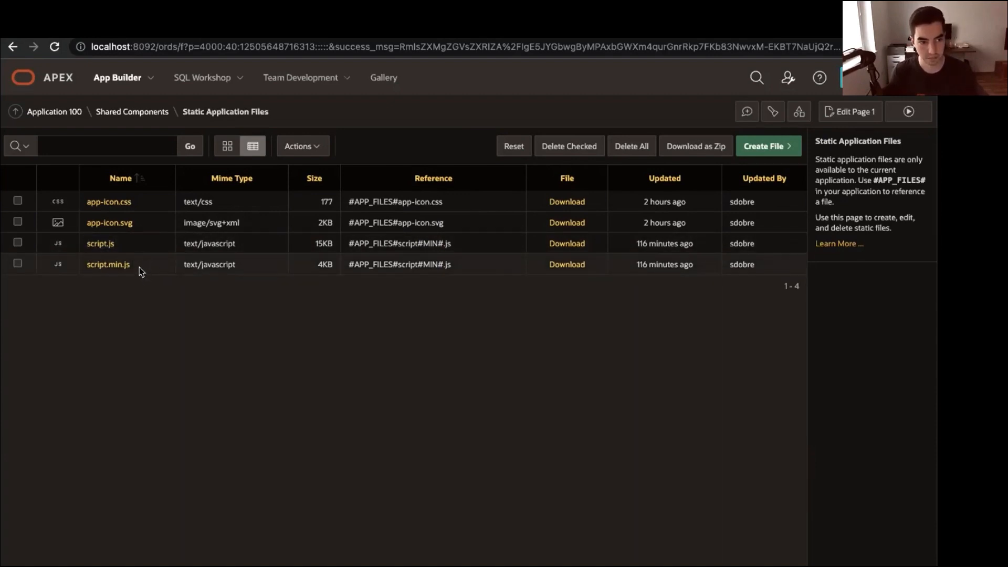
click(17, 263)
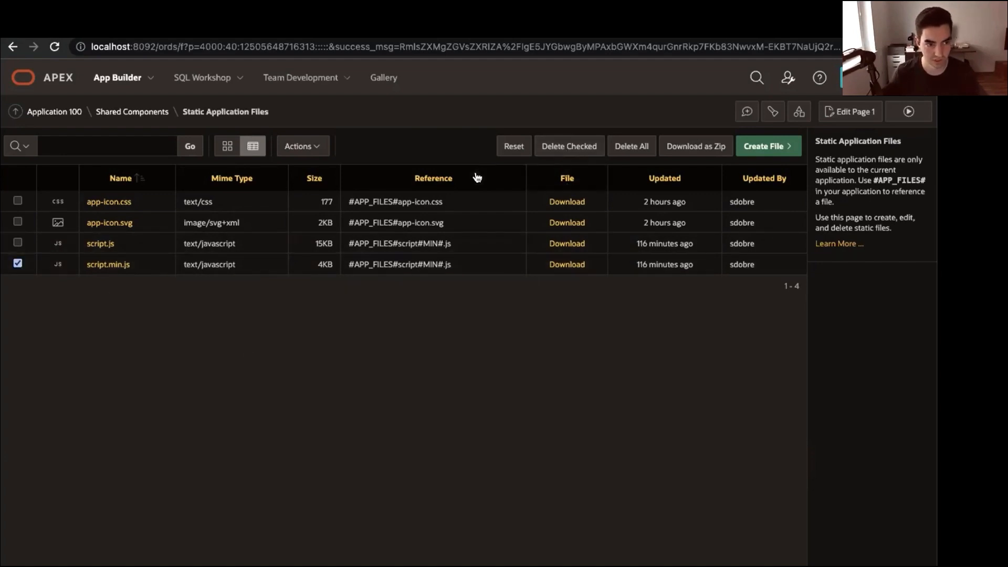
click(578, 149)
click(549, 354)
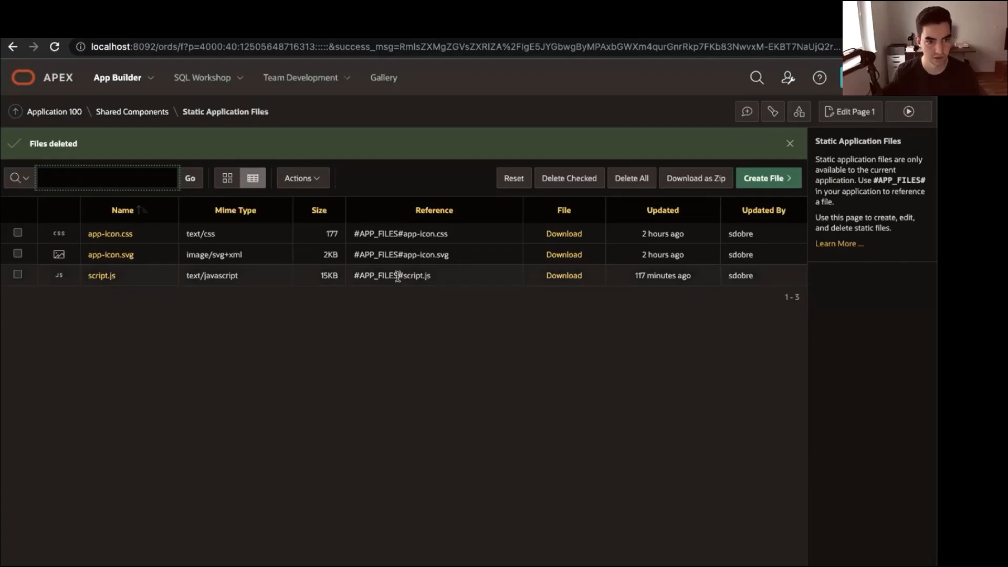
Highlight the reference of script.js in the file list and review the file's code in the editor
triple_click(398, 275)
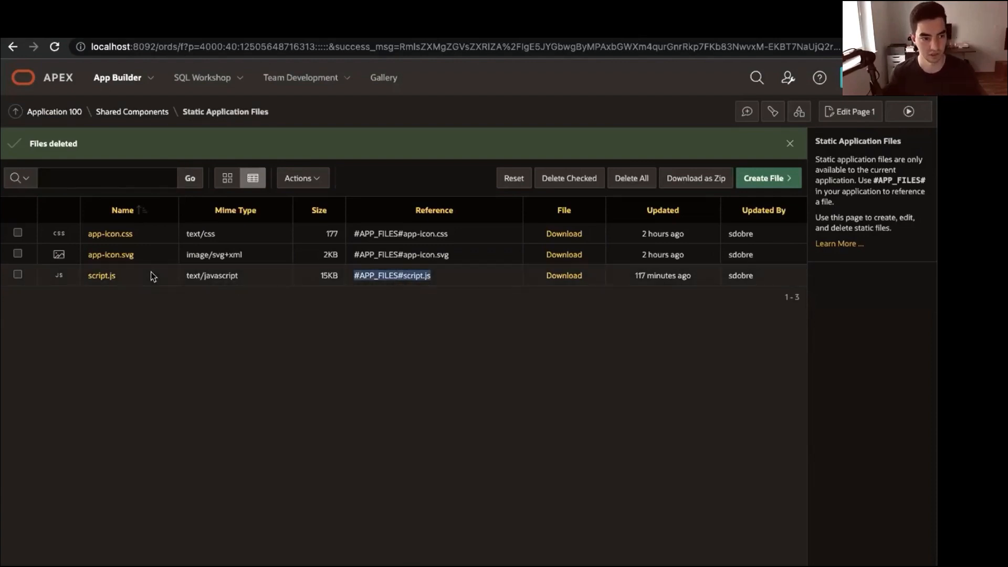
click(434, 275)
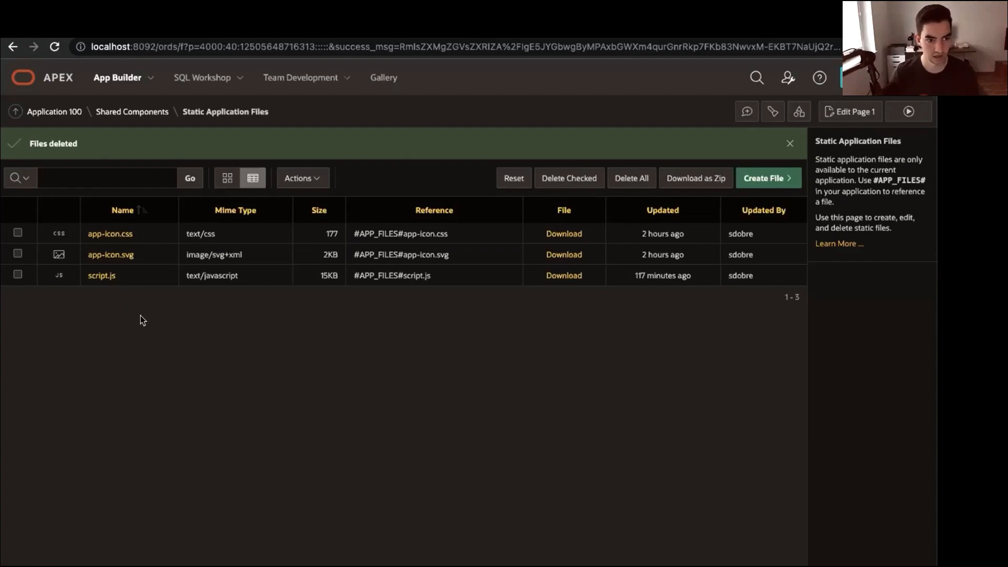
click(99, 276)
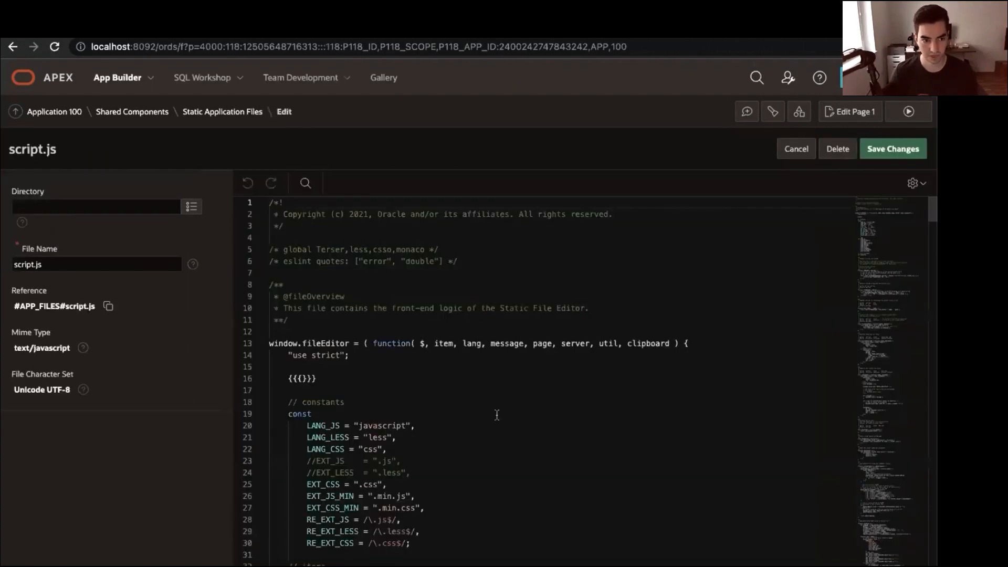
scroll(477, 305, down, 10)
scroll(477, 305, up, 10)
Return to the static application files list, delete script.js and dismiss the resulting notification
click(223, 112)
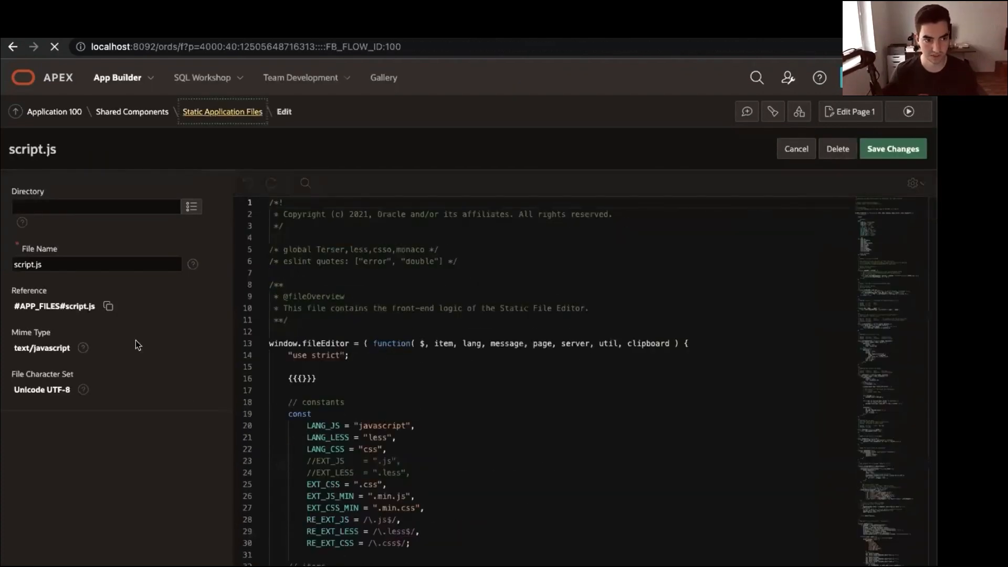
click(17, 242)
click(556, 155)
click(548, 352)
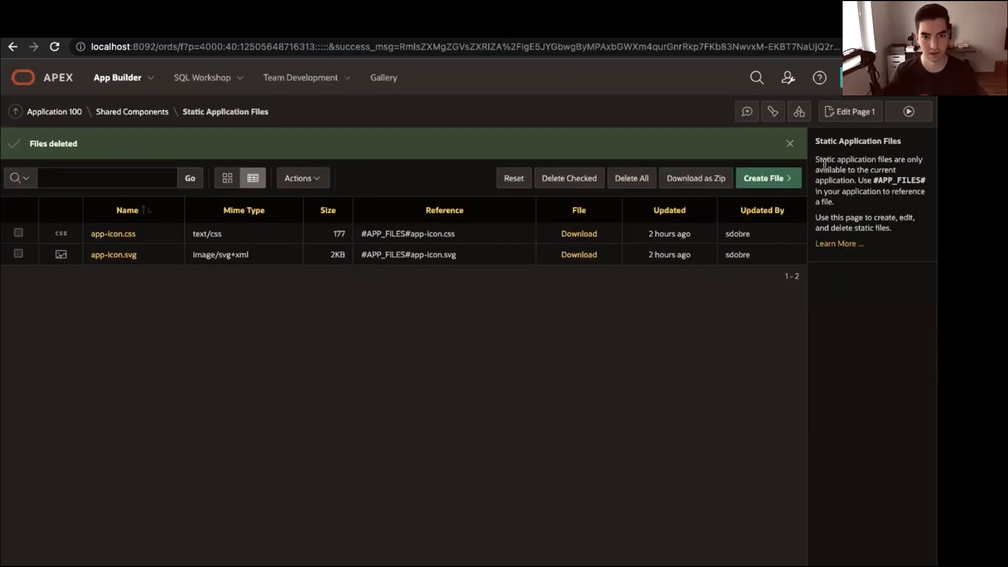
click(791, 144)
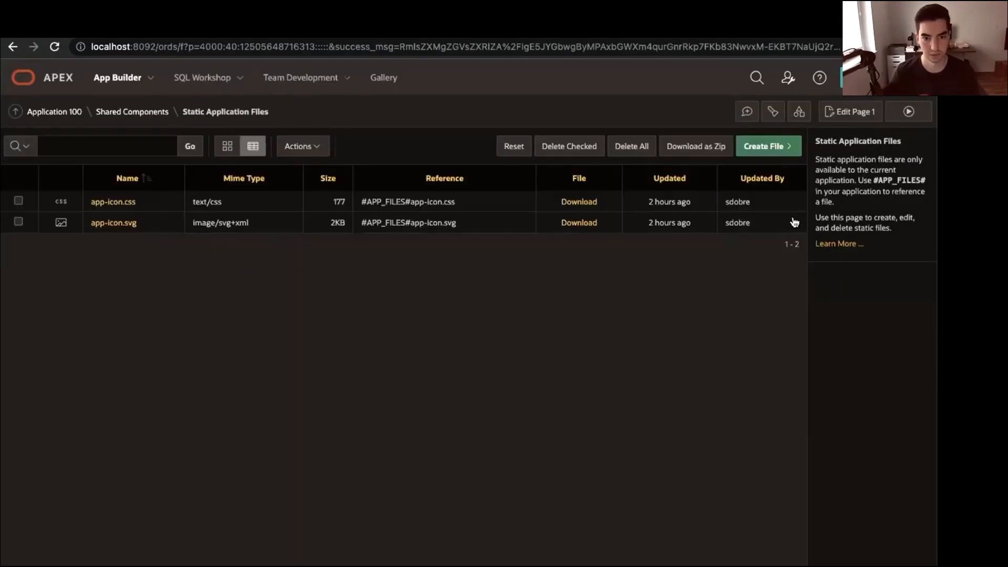
Create a blank static application file named script.js
click(757, 152)
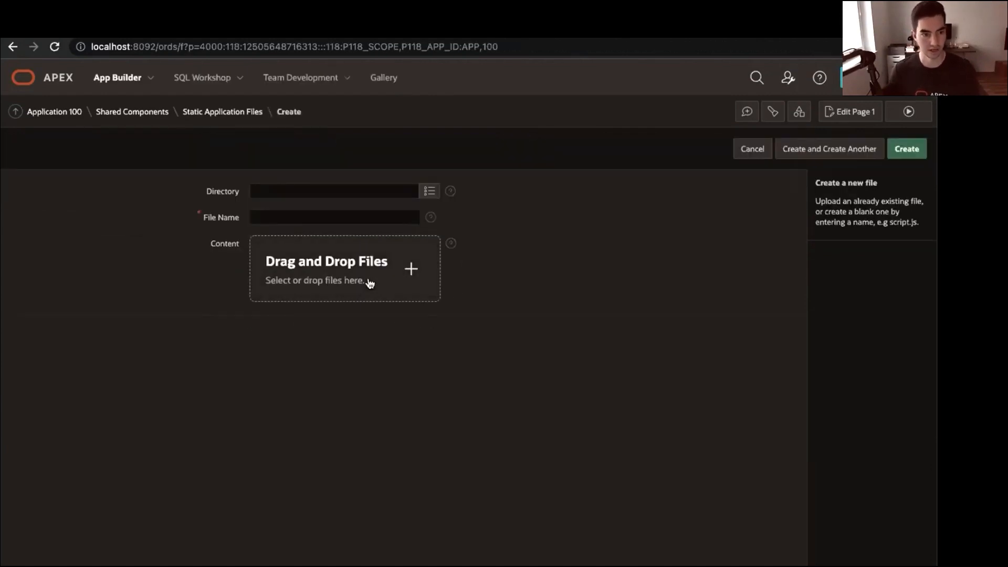
click(317, 210)
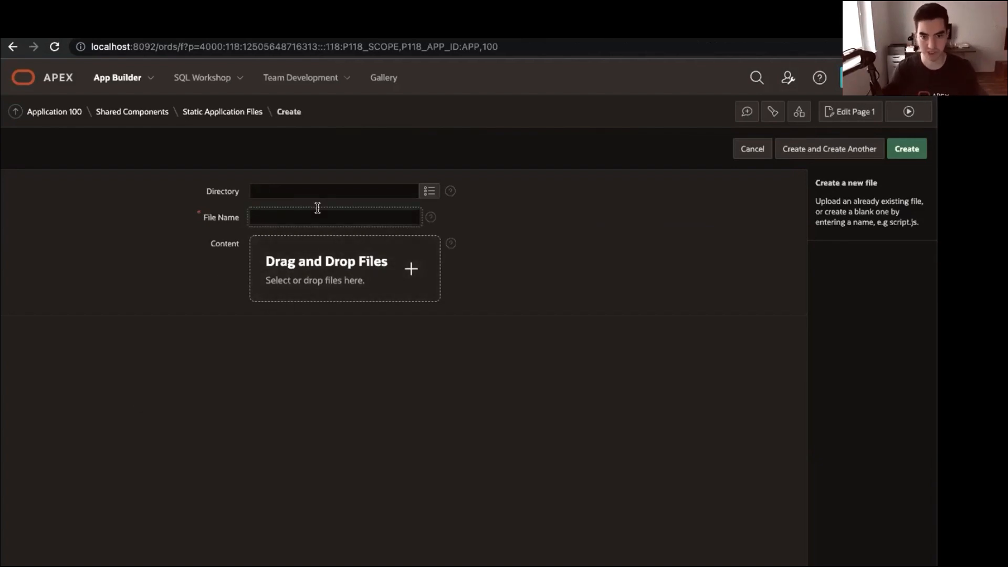
text(script.)
key(ctrl+a)
text(script.)
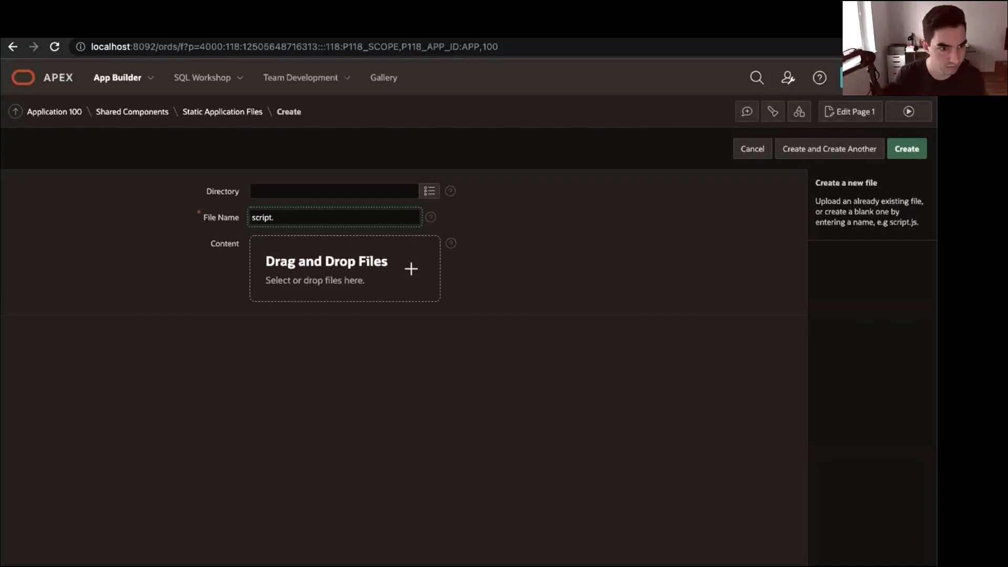
key(ctrl+a)
text(script)
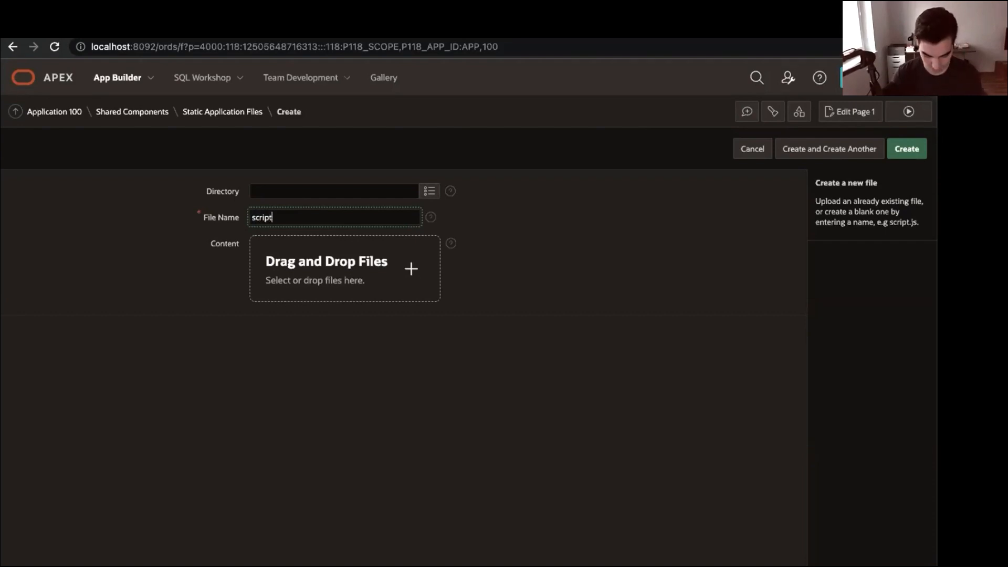
text(.js)
click(571, 376)
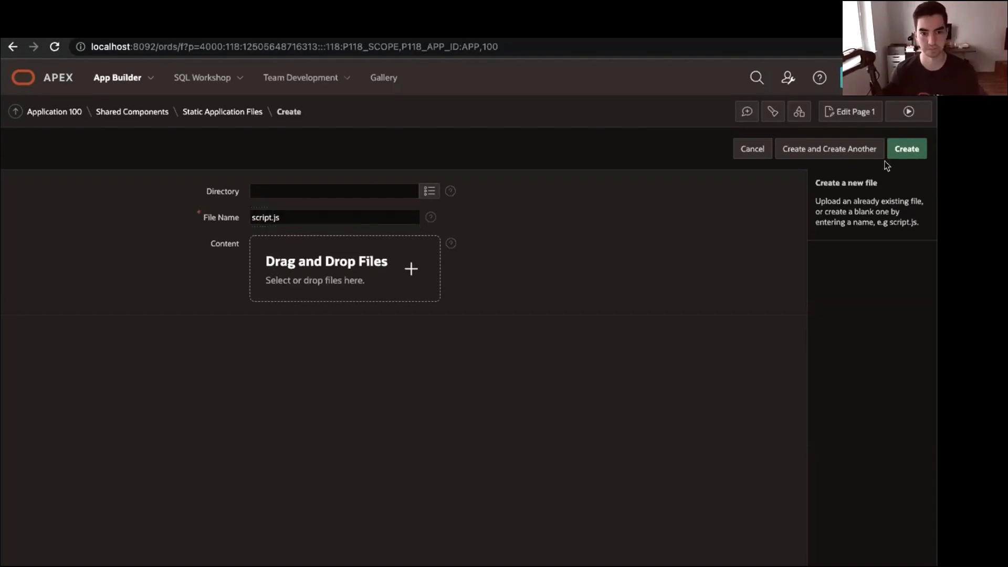
click(900, 154)
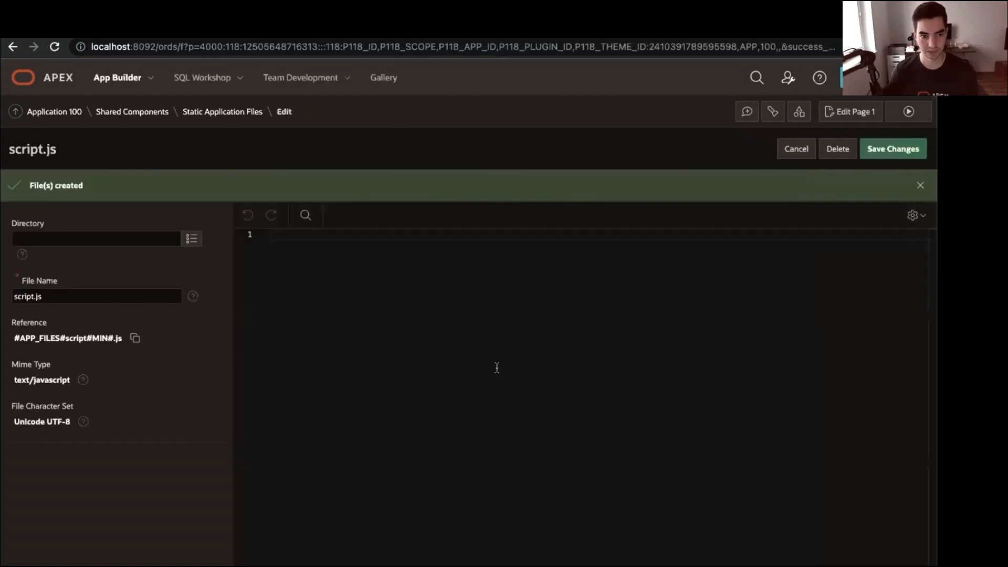
Check the script files in the static application files list, and open script.js to inspect its directory and file name
click(214, 116)
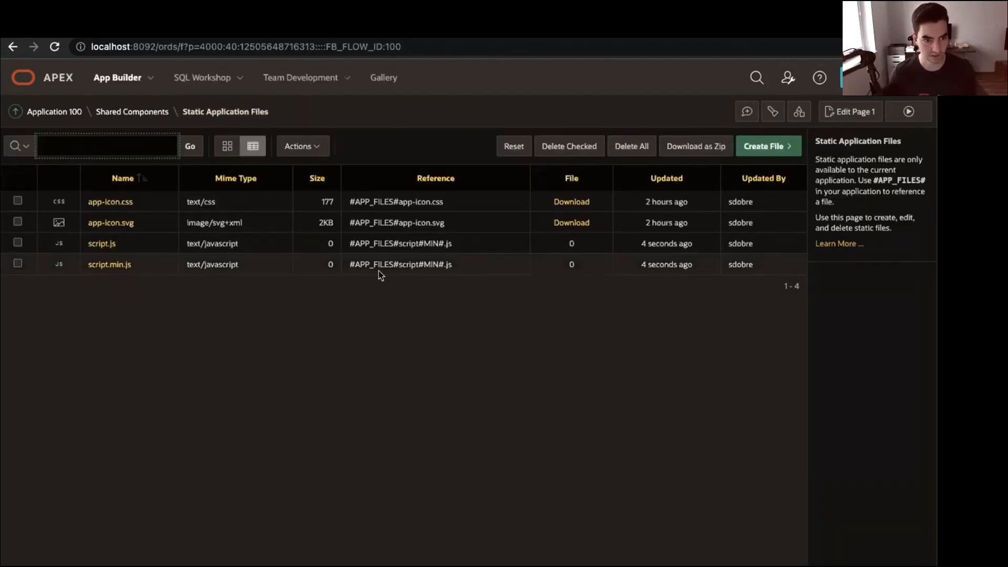
click(154, 267)
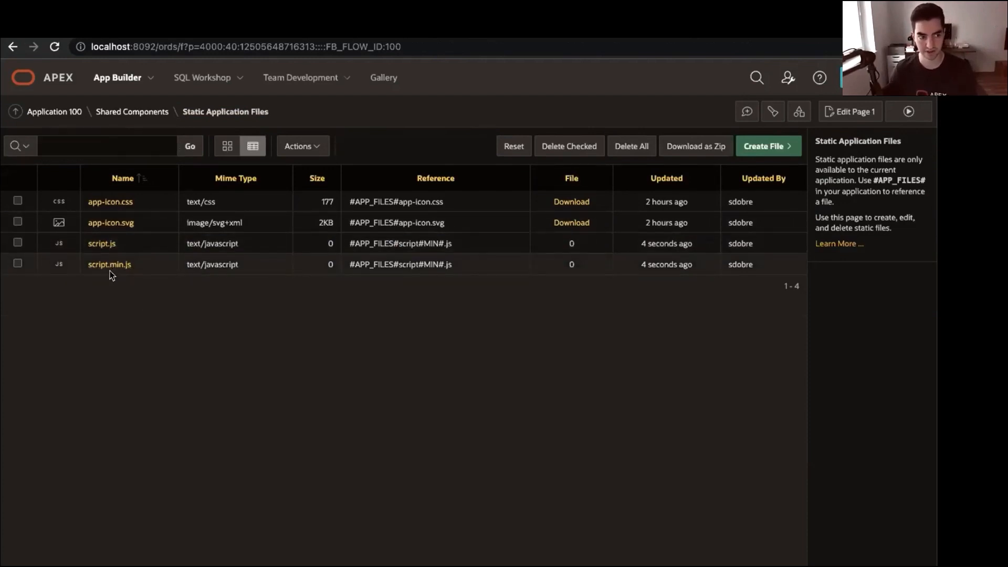
click(96, 245)
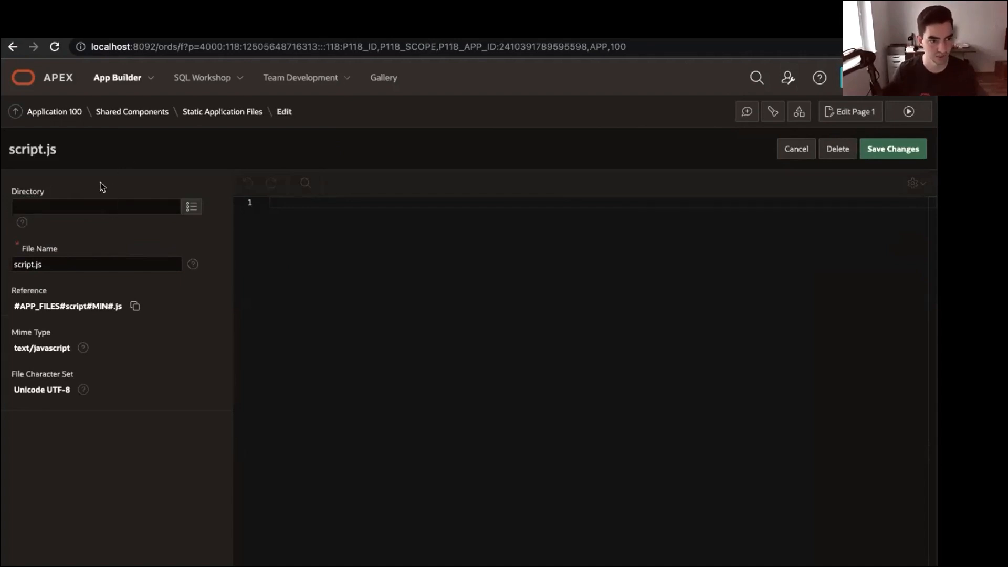
click(69, 206)
click(68, 264)
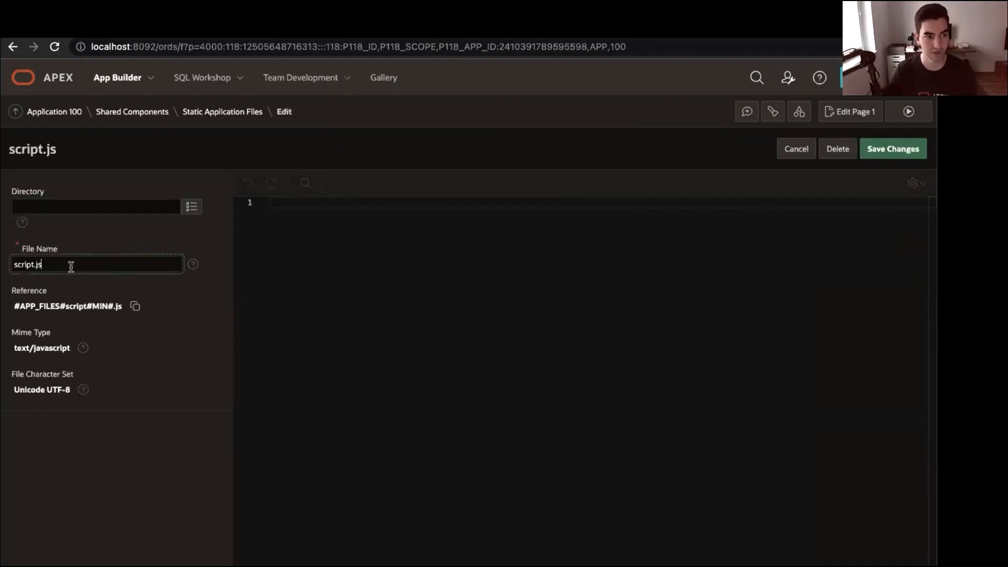
double_click(20, 262)
click(82, 251)
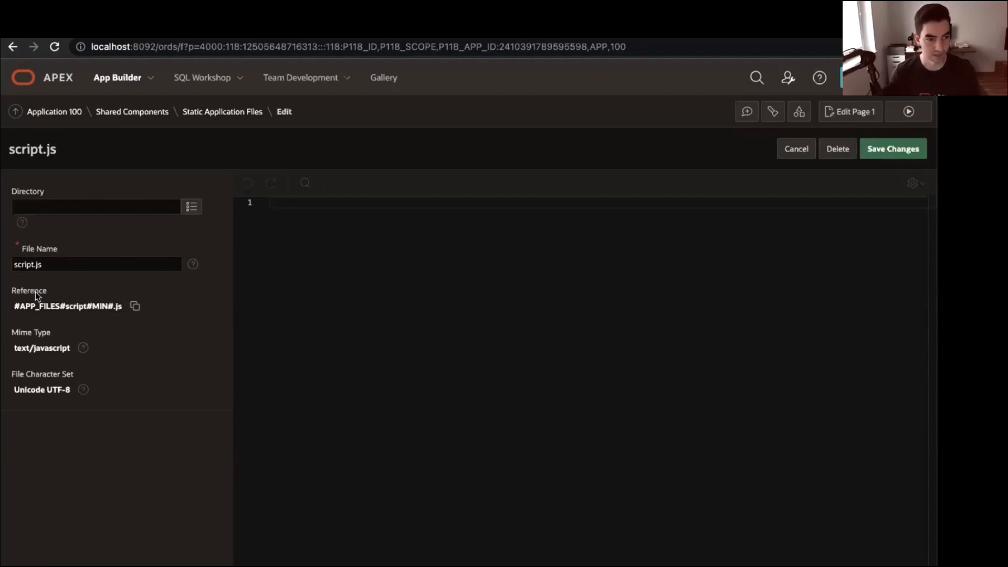
Copy the script.js reference to the clipboard, try pasting it into the browser's address bar and clear it
click(132, 308)
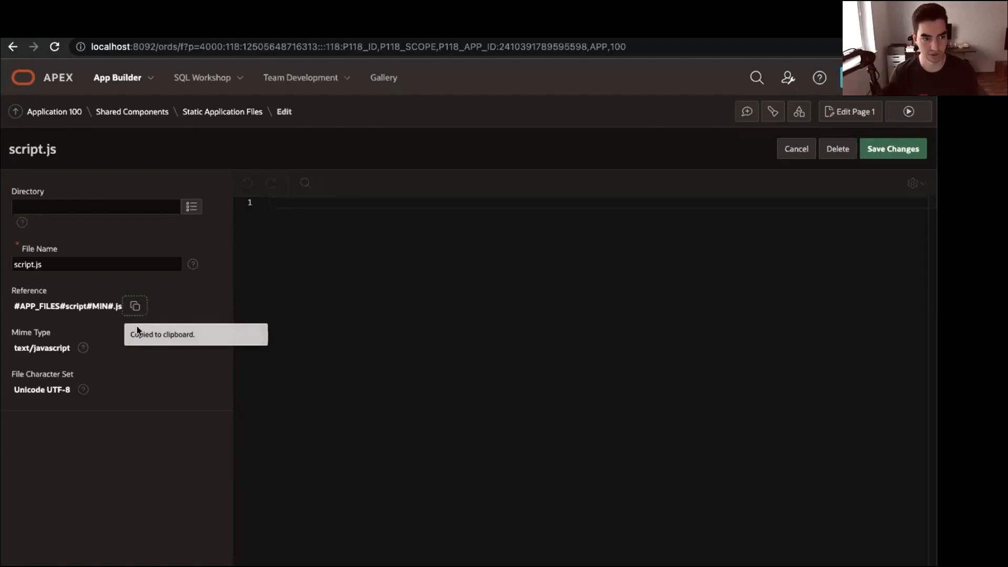
click(348, 43)
key(ctrl+v)
key(super+a)
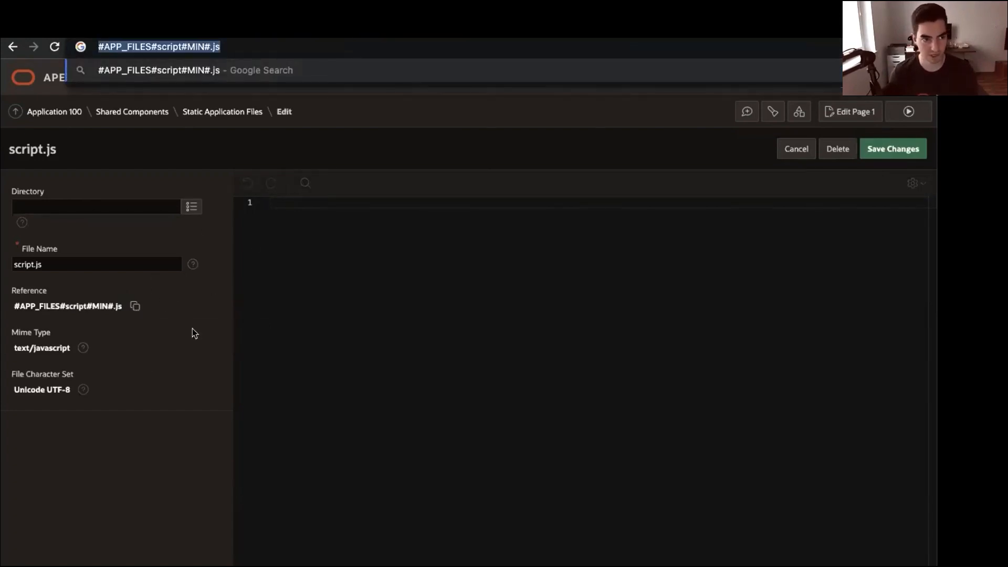
key(BackSpace)
click(142, 435)
drag(132, 396, 16, 323)
click(106, 491)
Paste the Static File Editor JavaScript code into the empty script.js and save the file
click(463, 404)
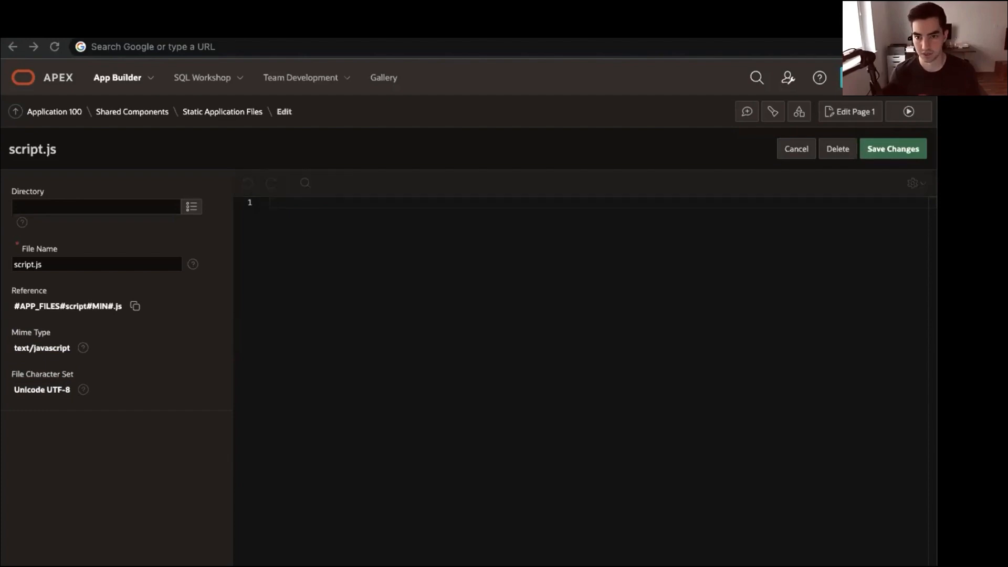
click(466, 257)
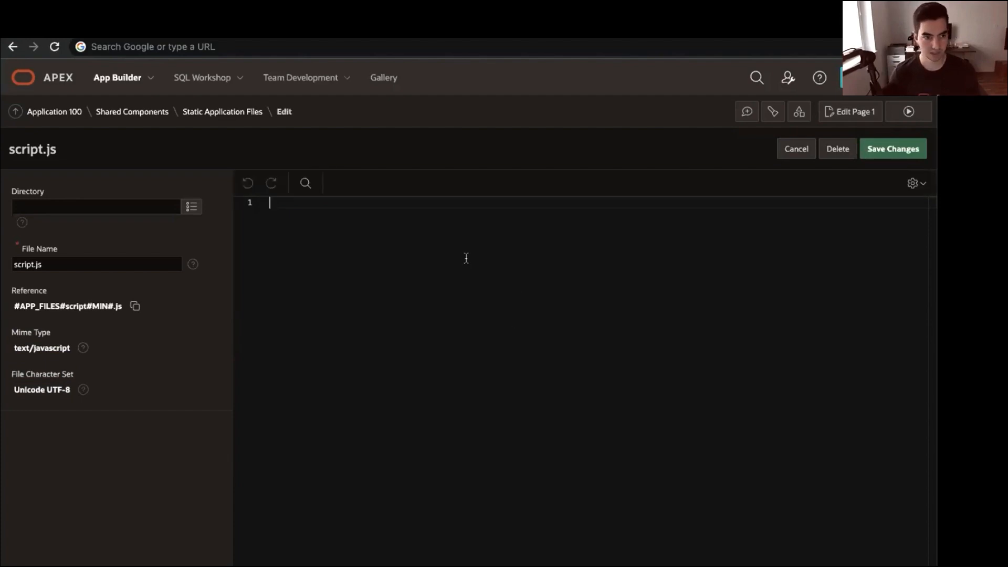
key(super+v)
scroll(588, 334, up, 20)
scroll(588, 334, up, 15)
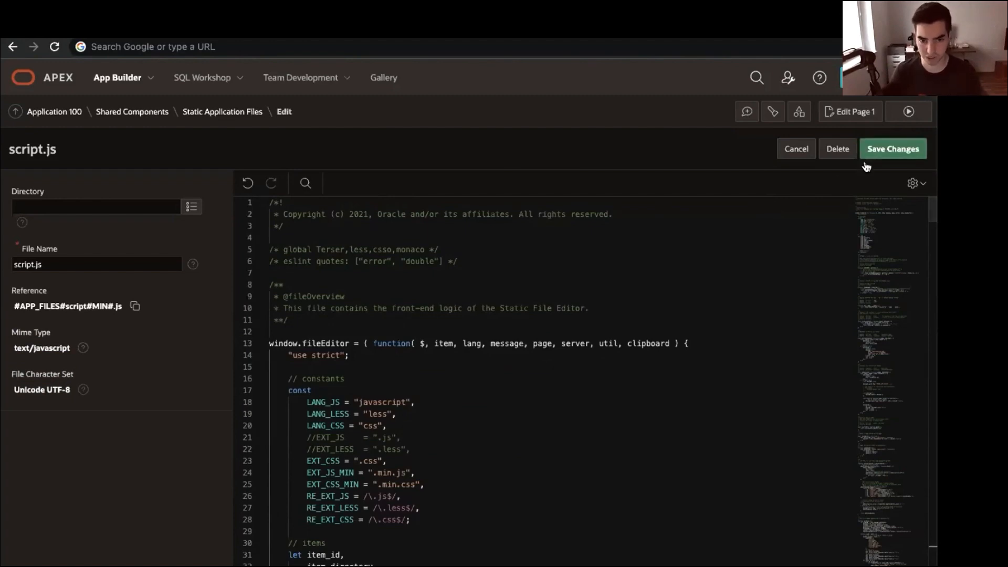
click(680, 254)
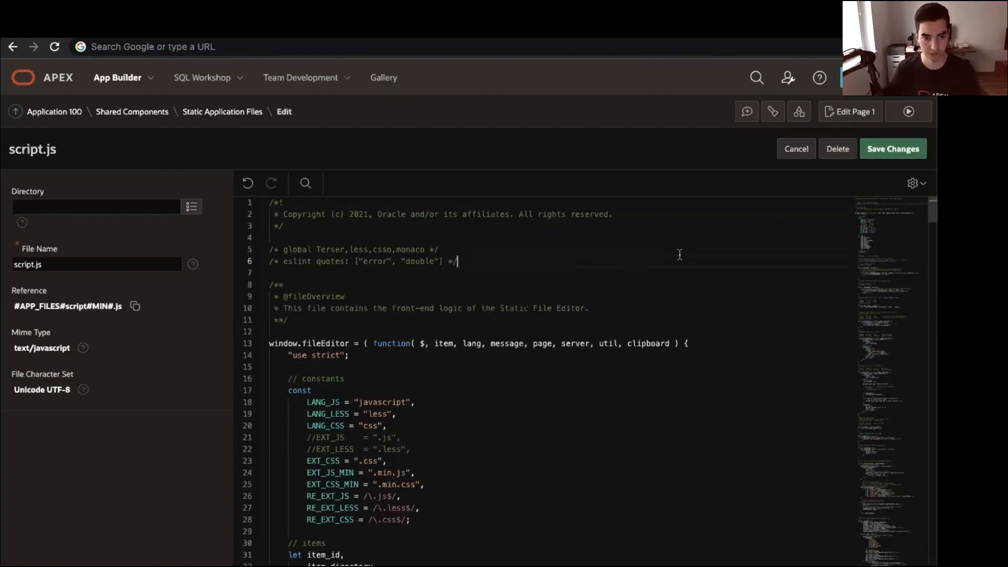
click(642, 232)
key(ctrl+s)
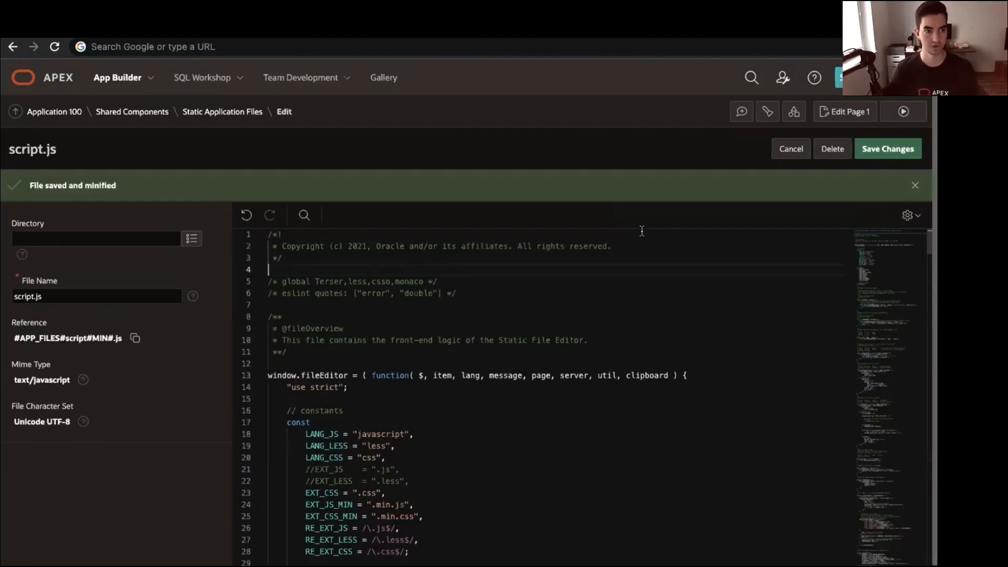
Highlight the save notification above the script.js editor
click(55, 185)
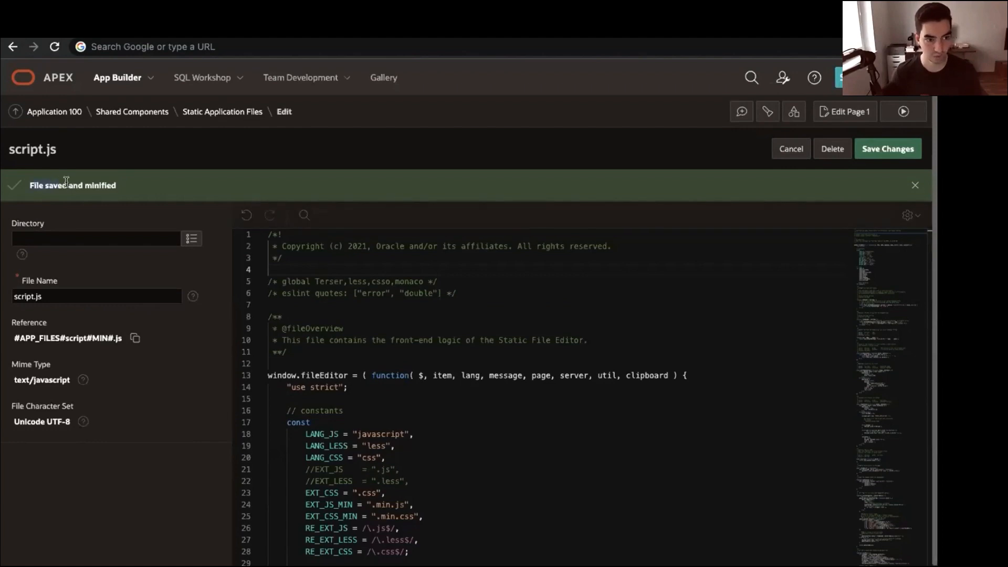
click(332, 268)
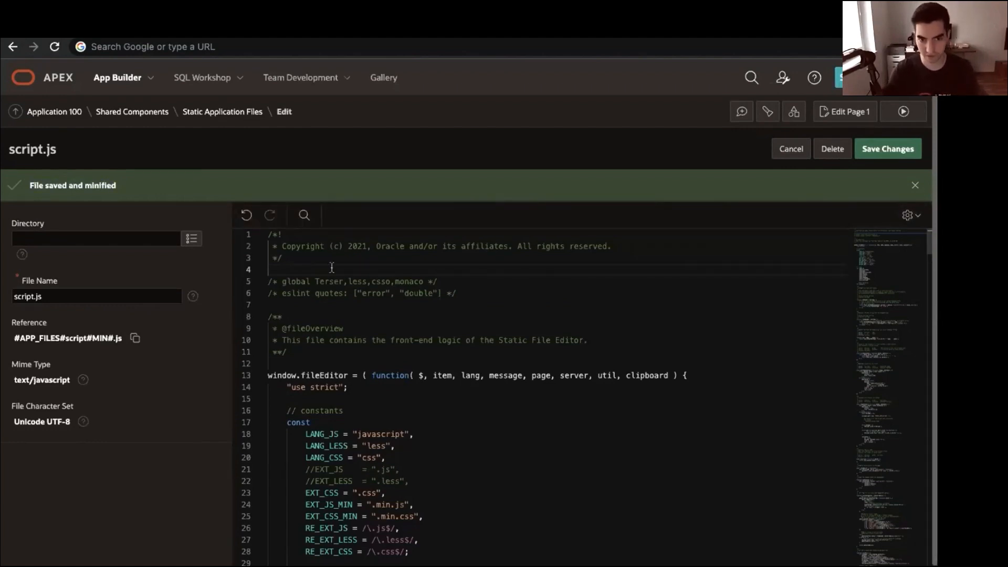
click(126, 188)
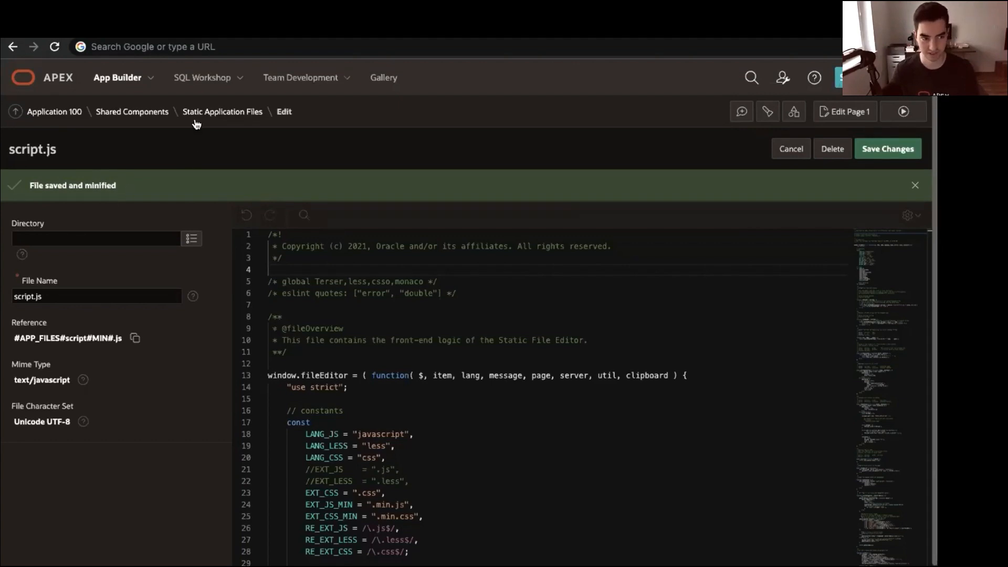
Compare the sizes of script.js and script.min.js in the static application files list, and open script.min.js
click(226, 112)
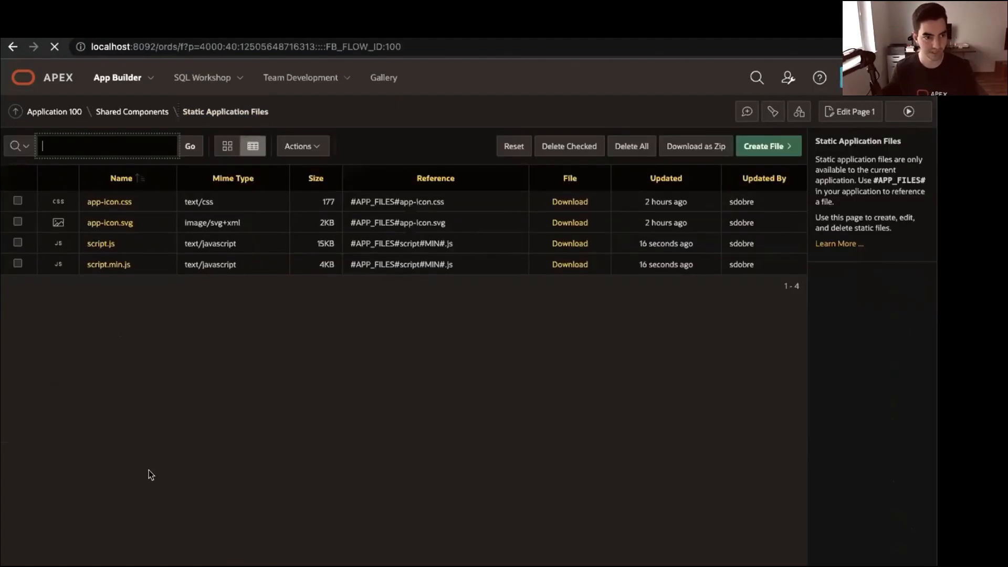
drag(151, 245, 74, 250)
click(350, 268)
double_click(326, 243)
click(328, 244)
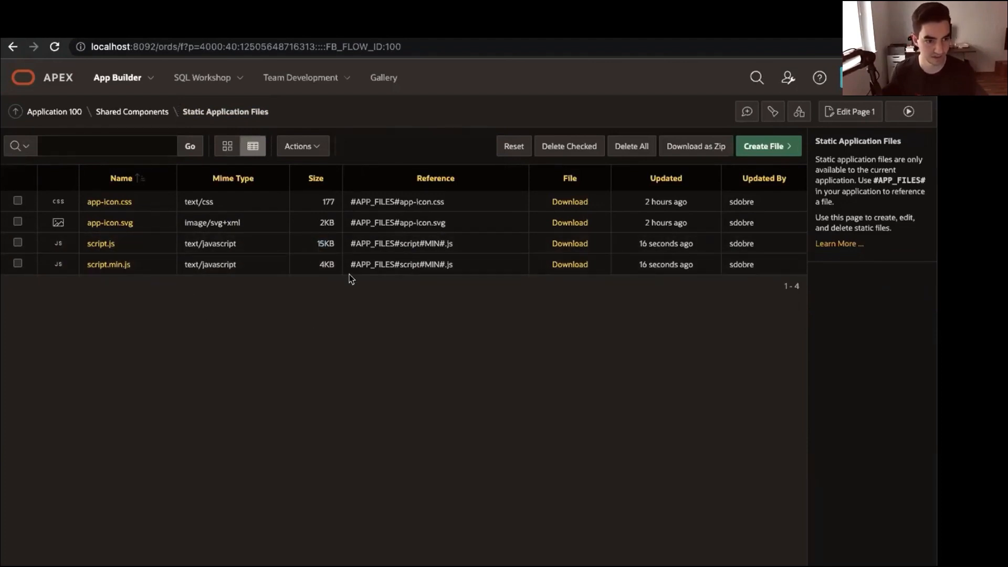
click(119, 265)
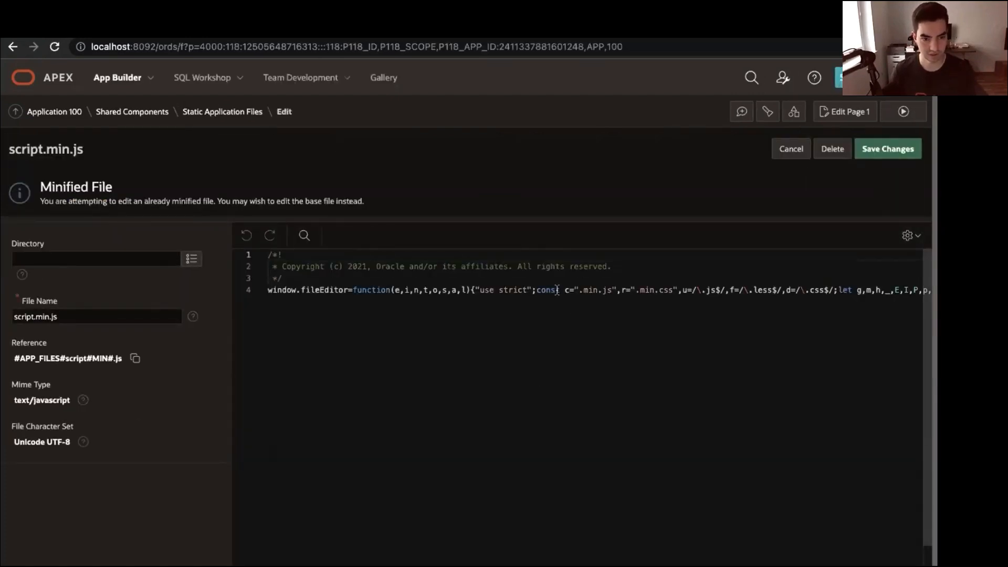
Leave script.min.js for the static application files list and create a blank file named style.css
drag(560, 290, 149, 228)
click(222, 112)
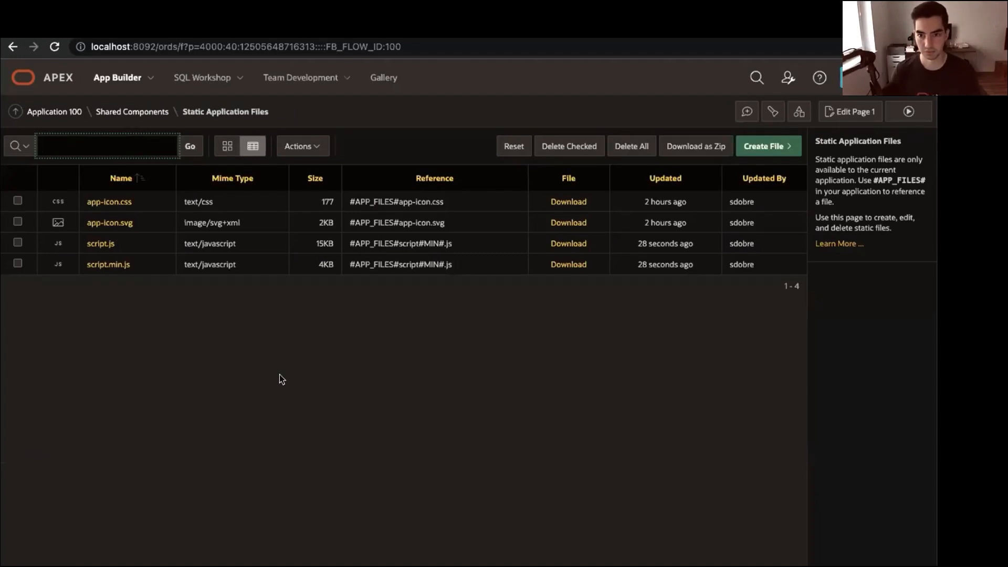
click(775, 151)
click(314, 216)
text(style.css)
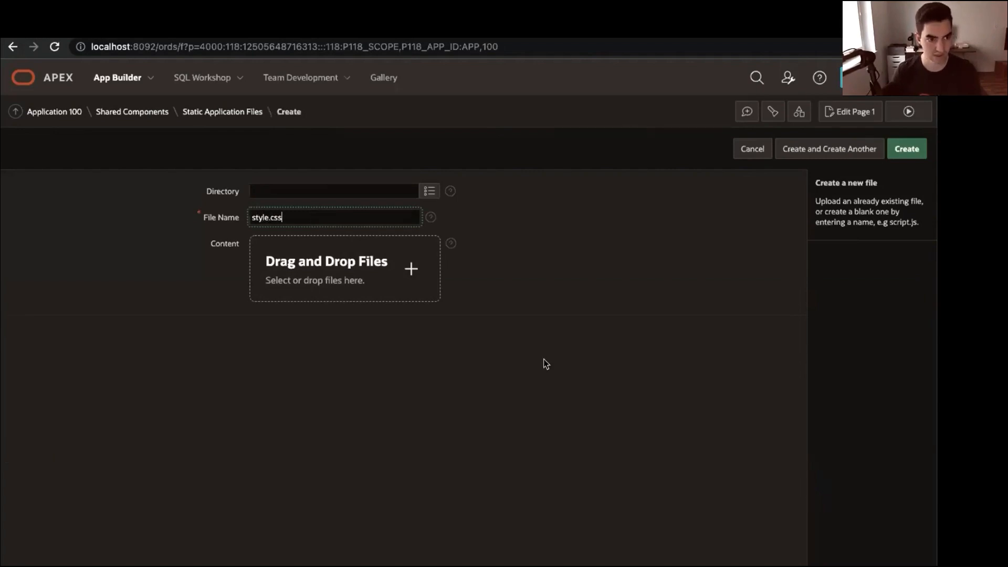
click(901, 161)
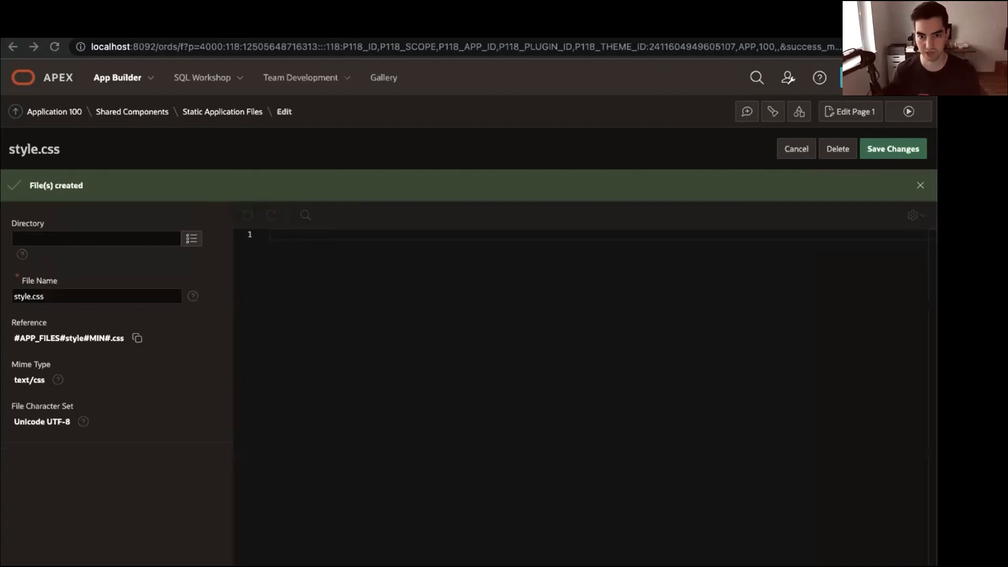
Paste the copied CSS code into the empty style.css and save the file
click(525, 320)
key(ctrl+v)
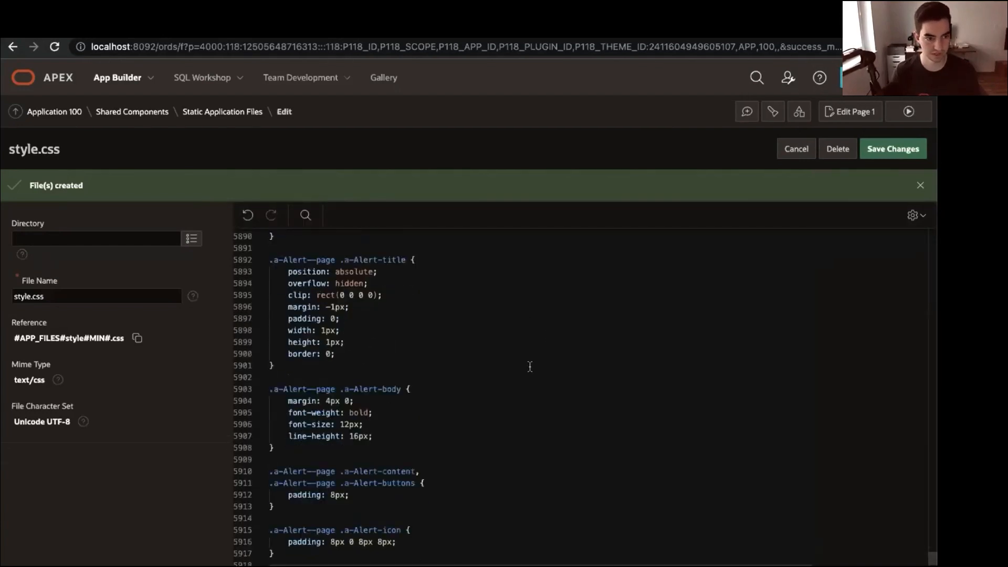
click(911, 150)
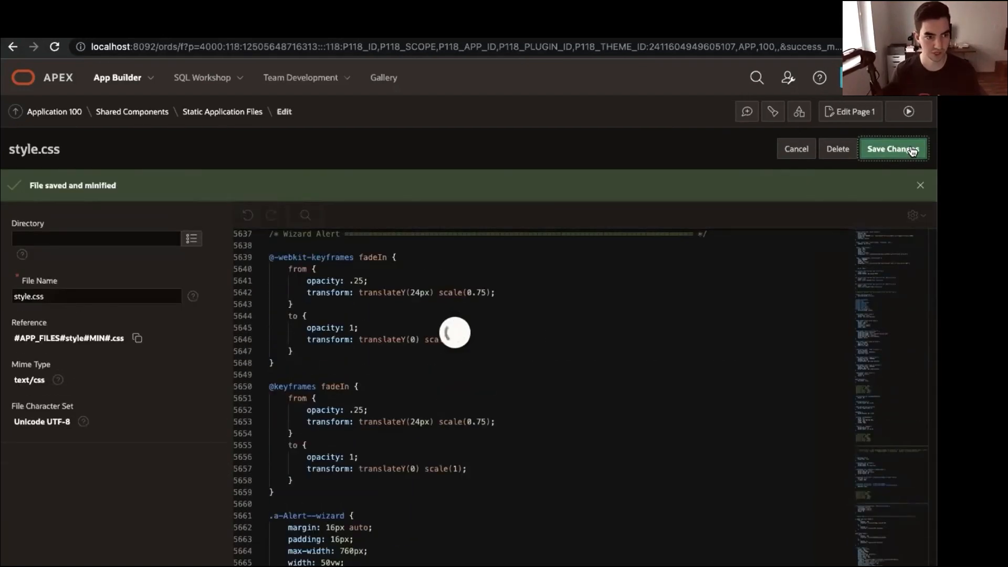
Return to the static application files list and check the size of style.css against style.min.css
click(210, 115)
drag(84, 288, 311, 293)
click(311, 289)
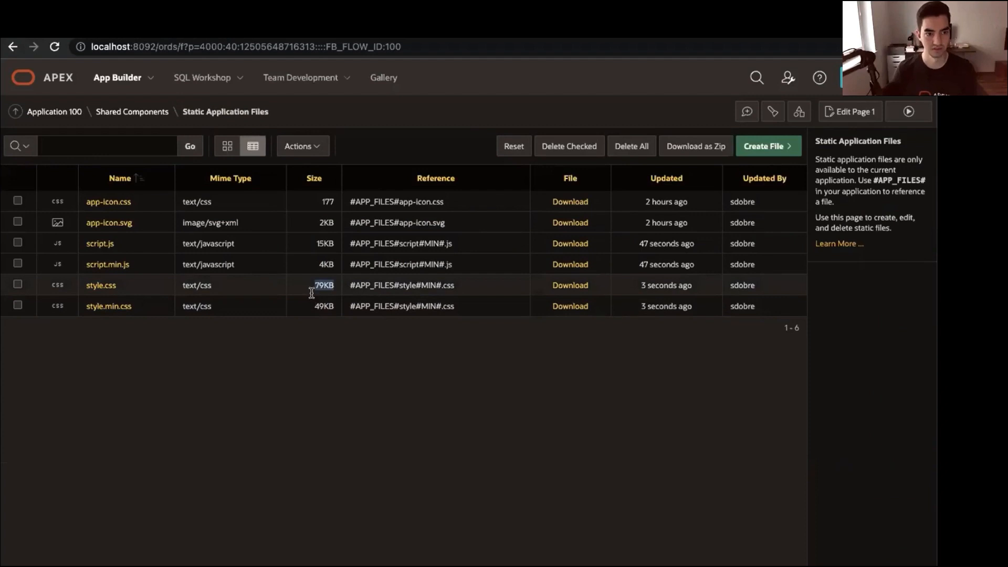
click(308, 341)
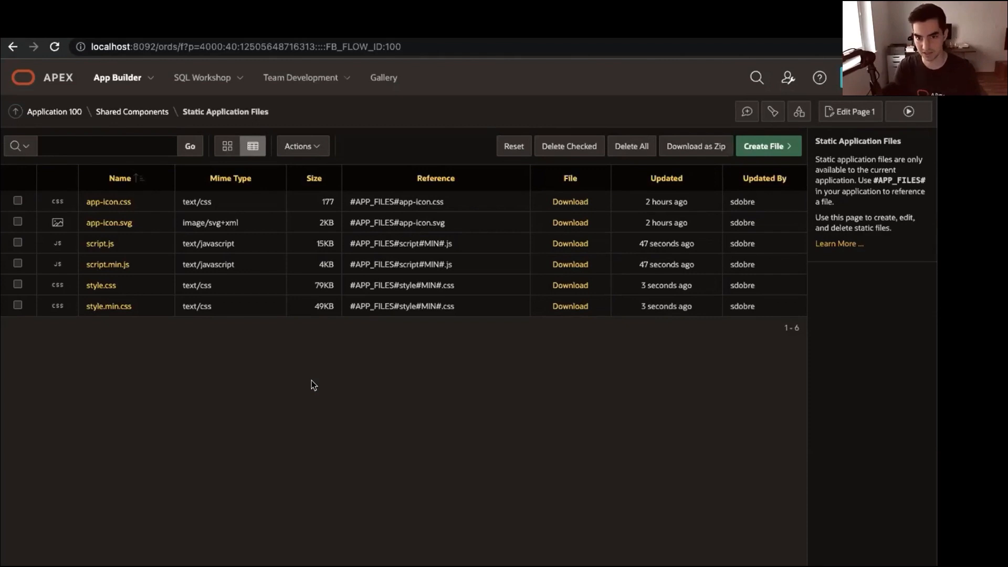
Create another static application file by uploading styling.less from the computer
click(764, 147)
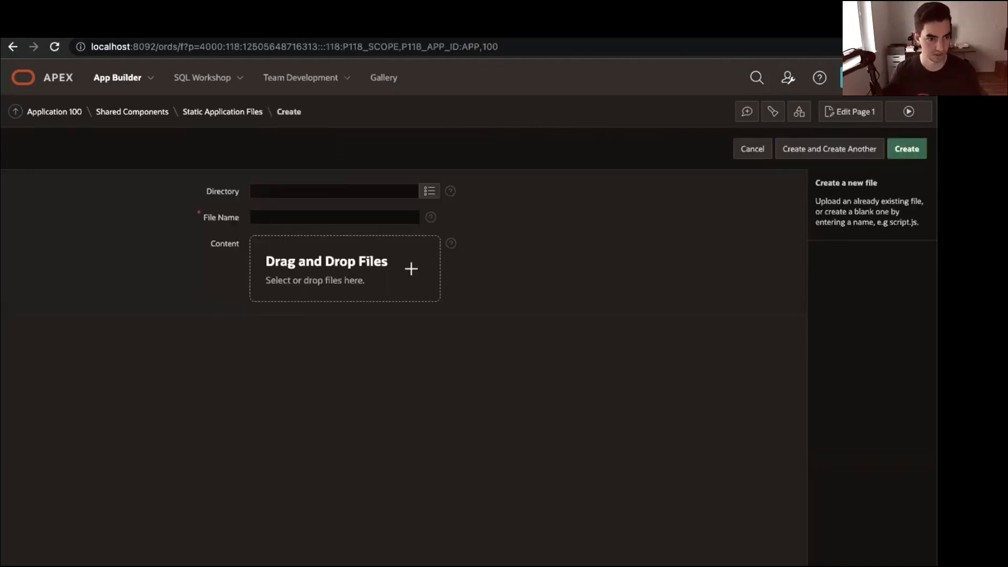
drag(324, 356, 348, 268)
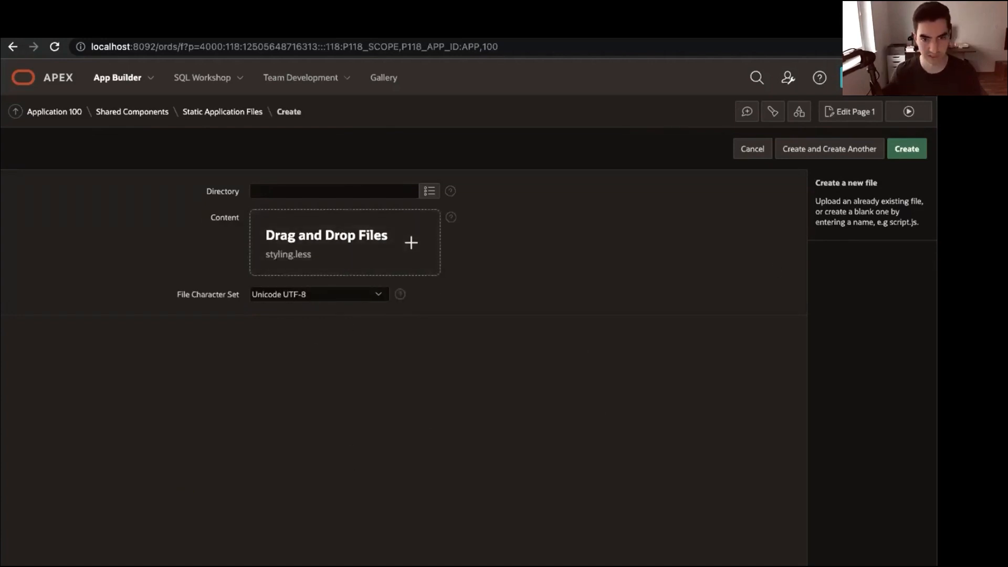
click(907, 151)
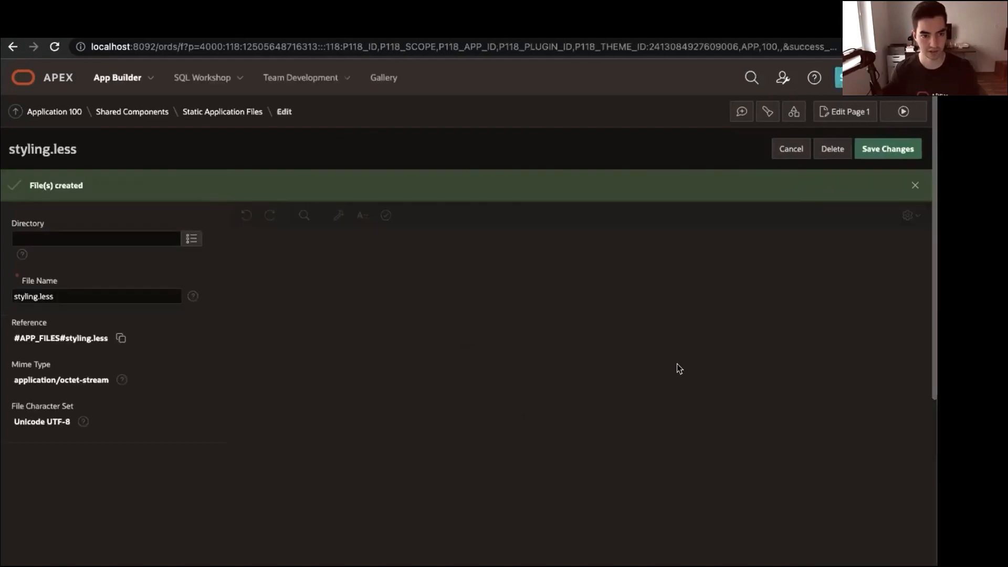
Examine the LESS variables in styling.less, from the base alpha definitions to the Report Controls colours
scroll(393, 433, down, 3)
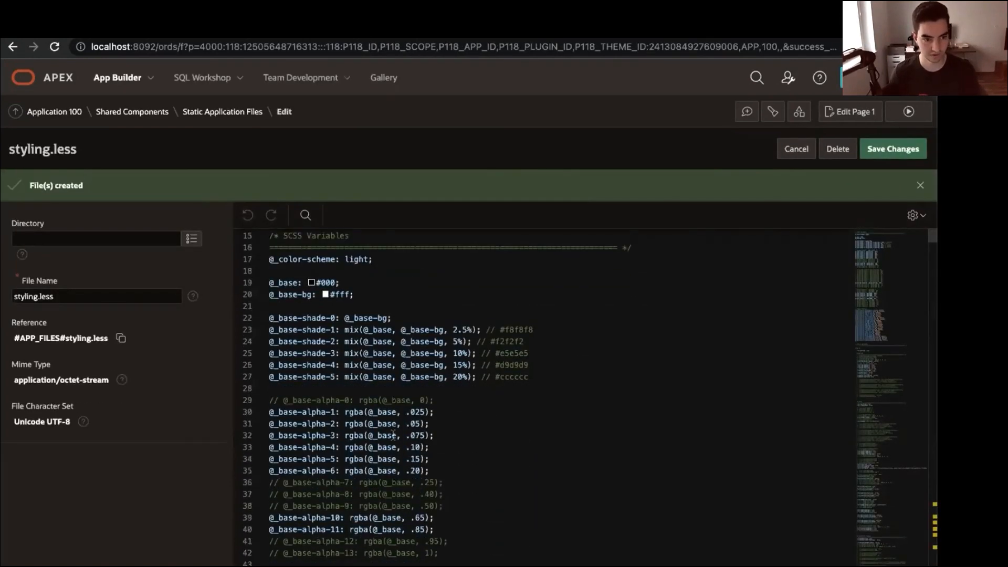
scroll(393, 433, down, 1)
drag(457, 446, 270, 365)
scroll(542, 443, down, 5)
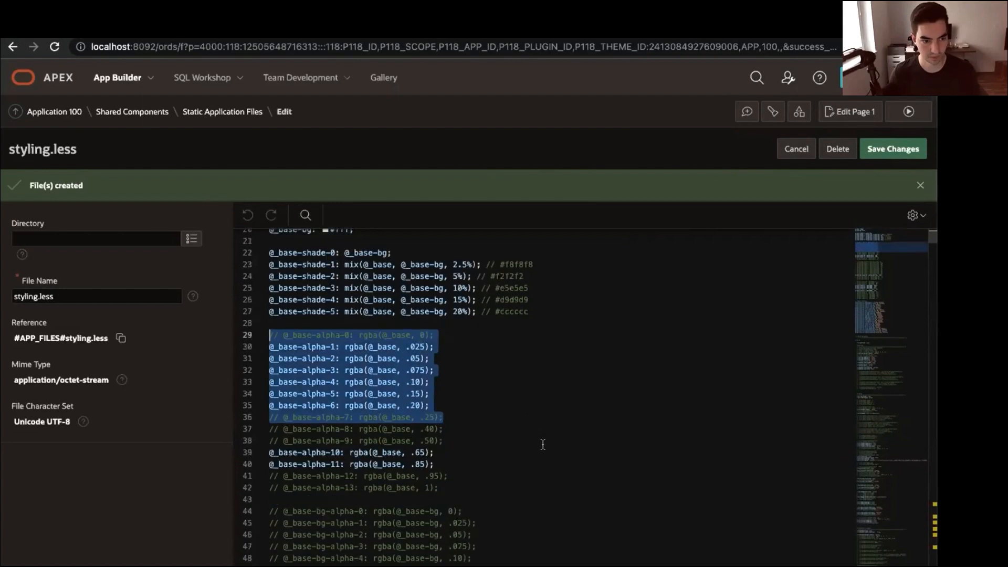
scroll(543, 443, down, 10)
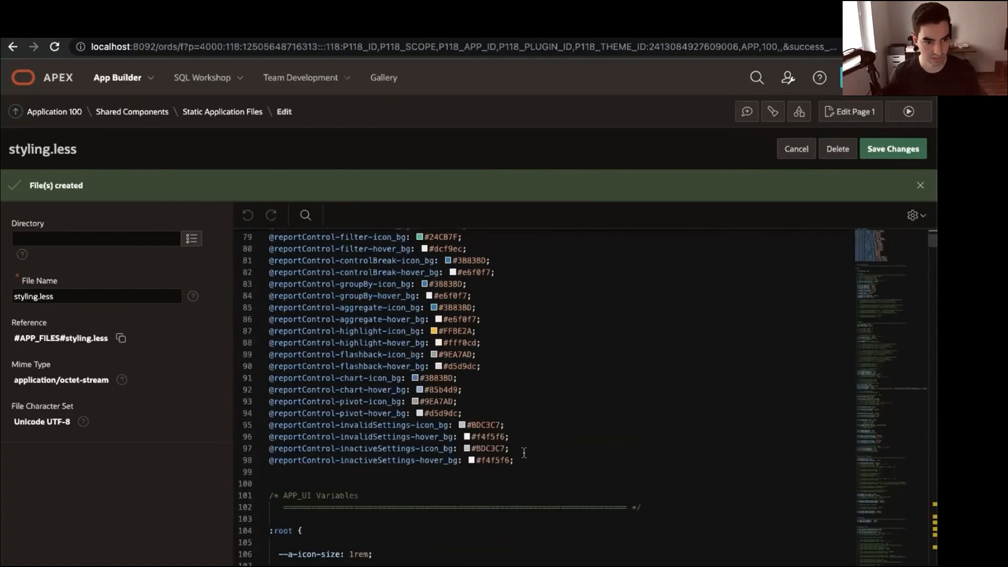
scroll(385, 480, up, 1)
scroll(304, 366, up, 2)
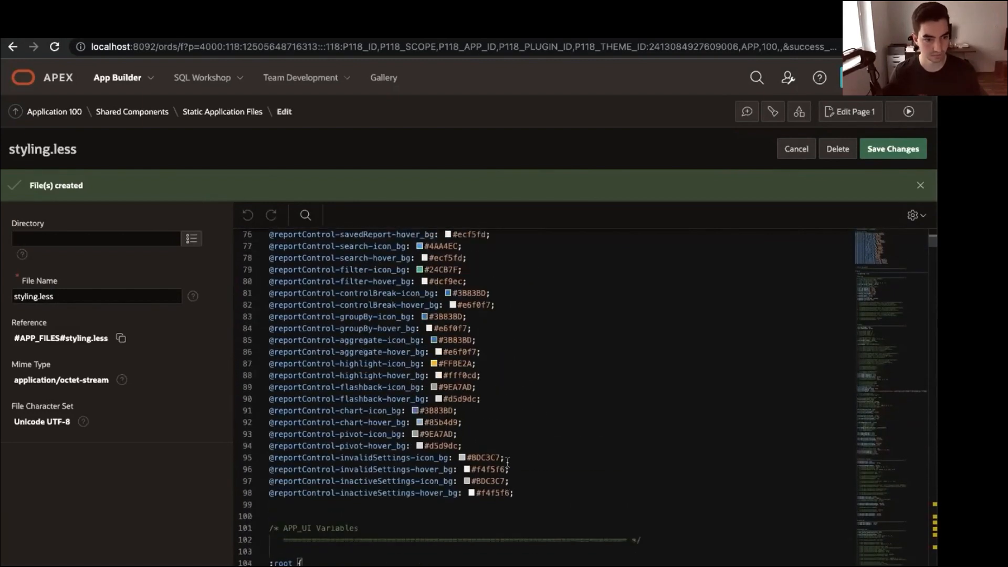
click(634, 268)
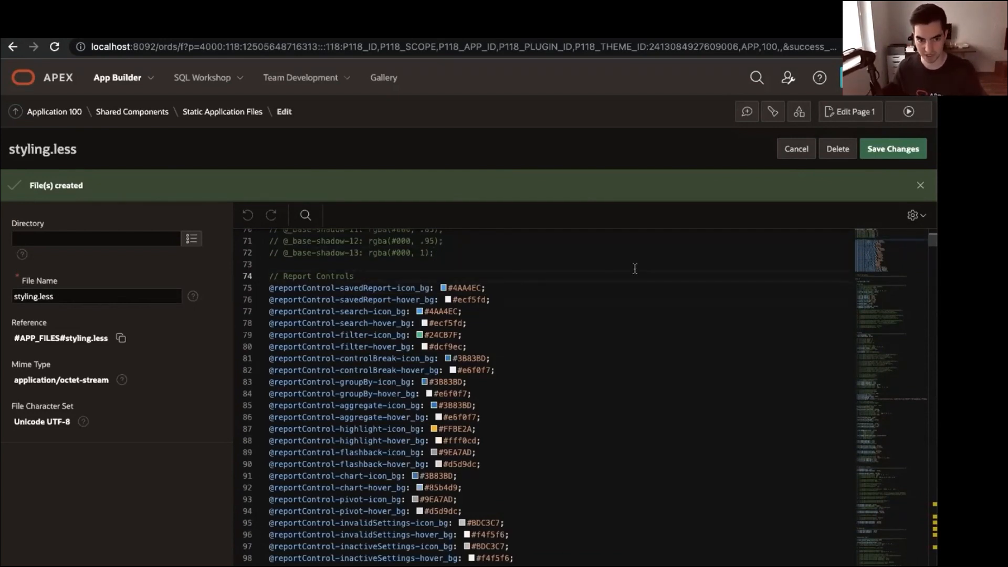
click(637, 257)
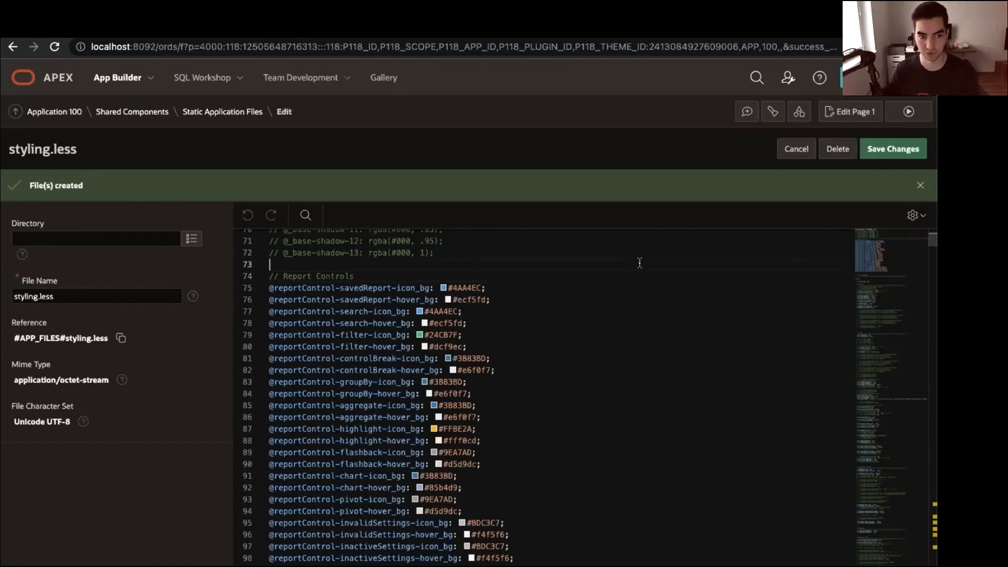
Save styling.less so it is compiled and minified, and review its CSS files in the static application files list
click(893, 149)
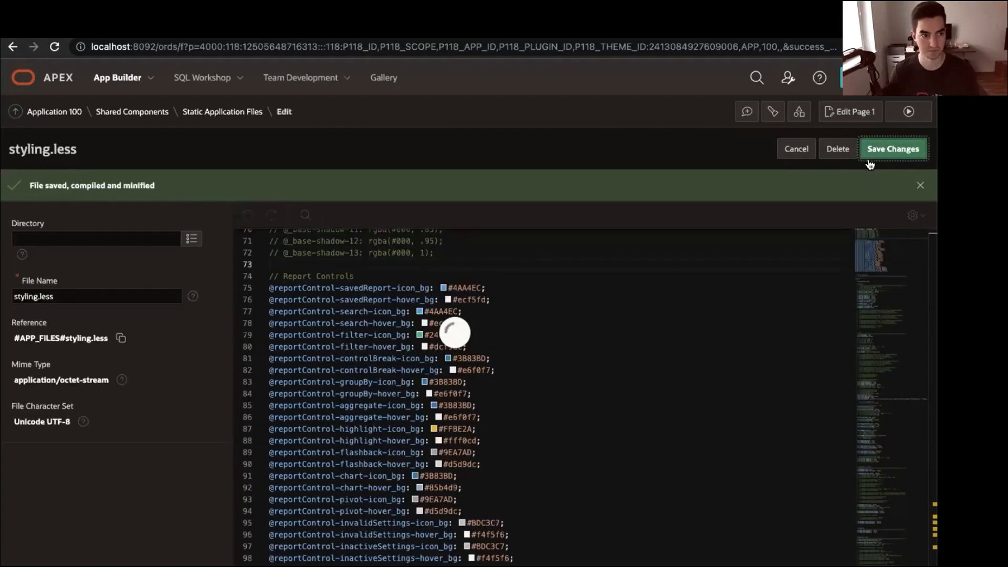
click(57, 186)
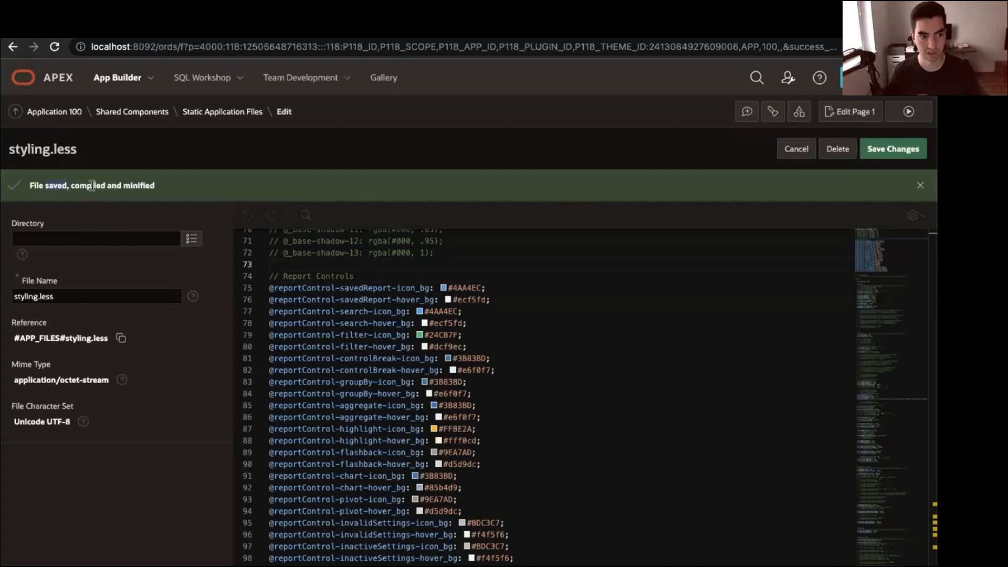
click(244, 112)
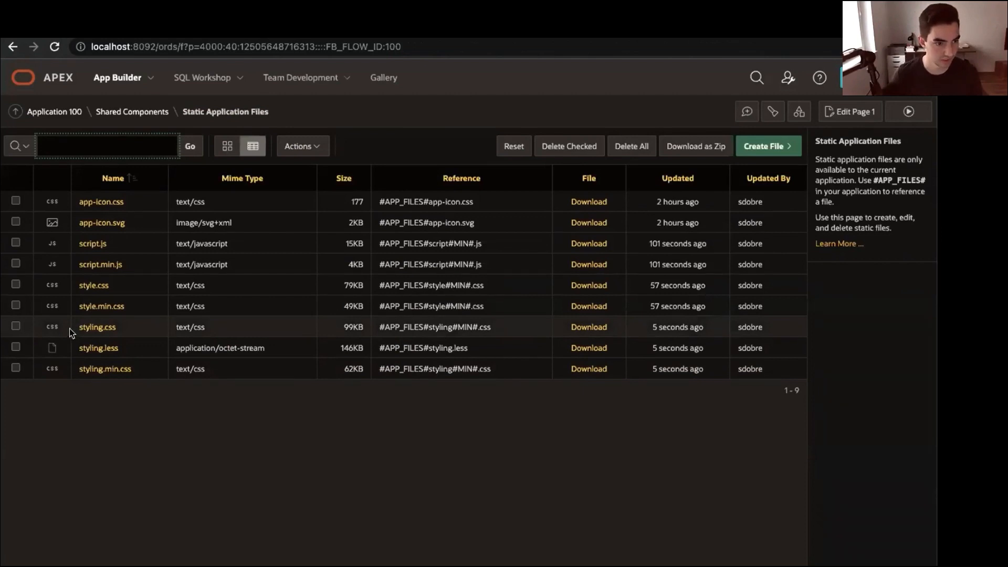
click(71, 349)
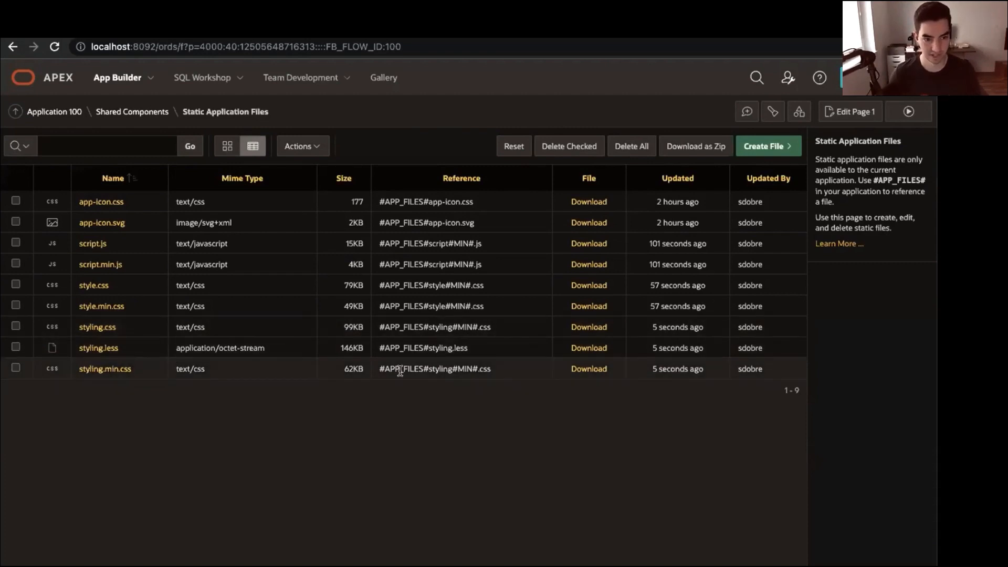
Open styling.less, rename it to myStyle.less and save the change
click(101, 349)
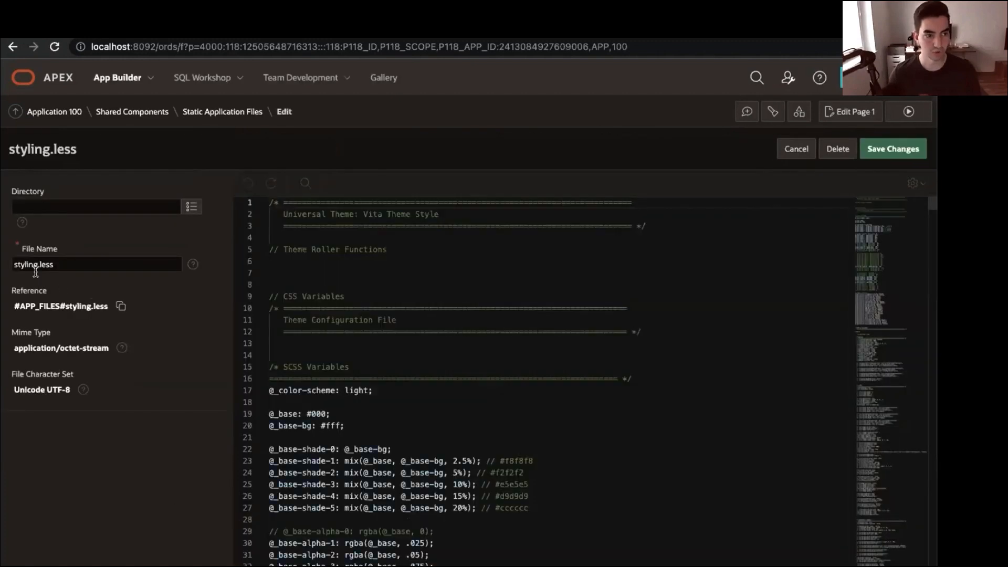
drag(14, 262, 34, 258)
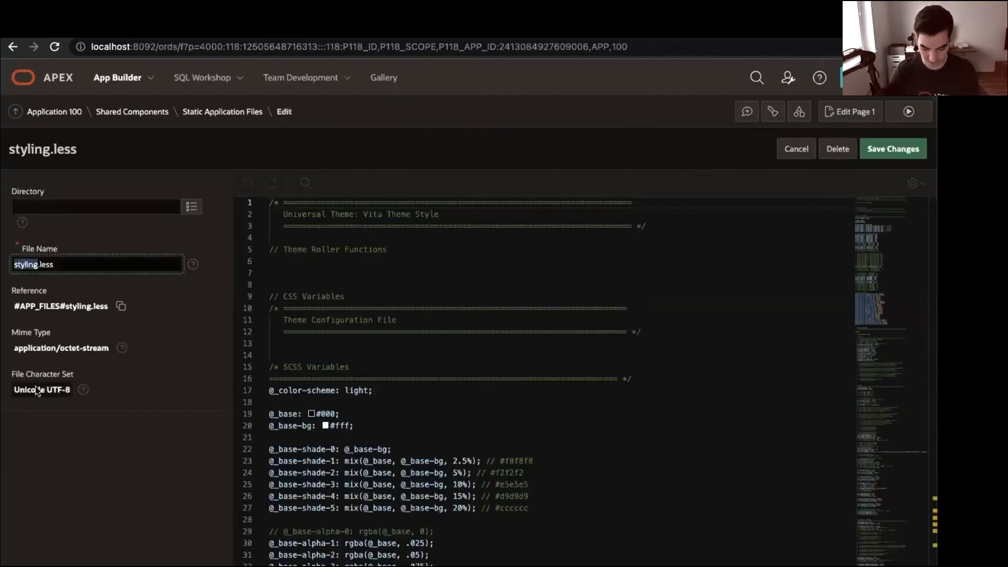
text(myStyle)
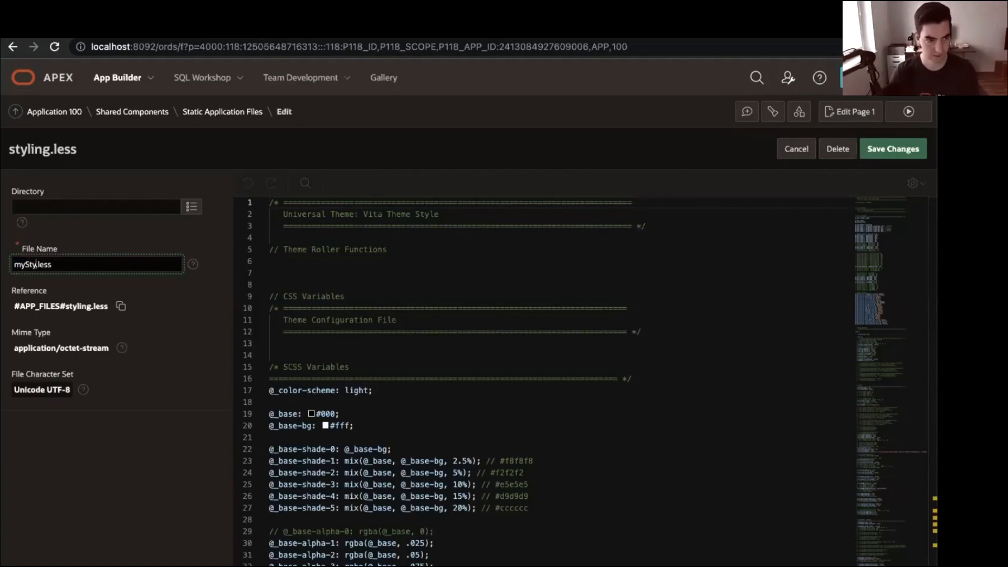
click(884, 158)
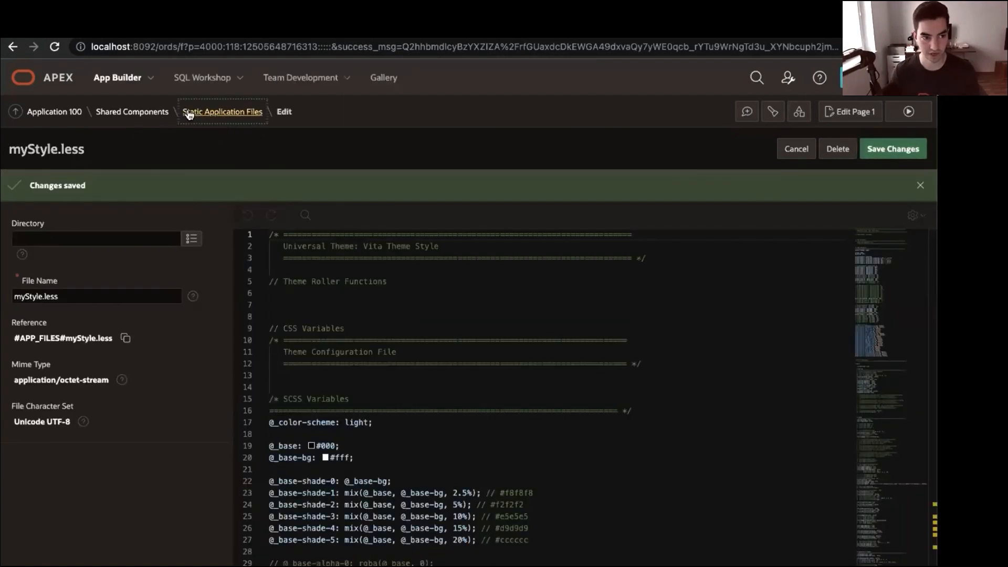
Review myStyle.less, myStyle.css and myStyle.min.css in the static application files list
click(192, 113)
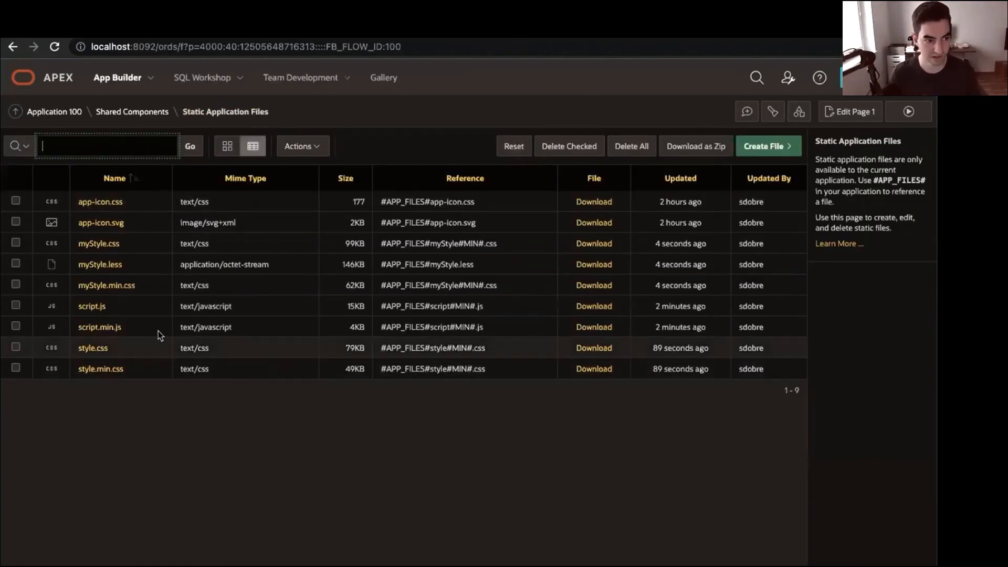
triple_click(279, 264)
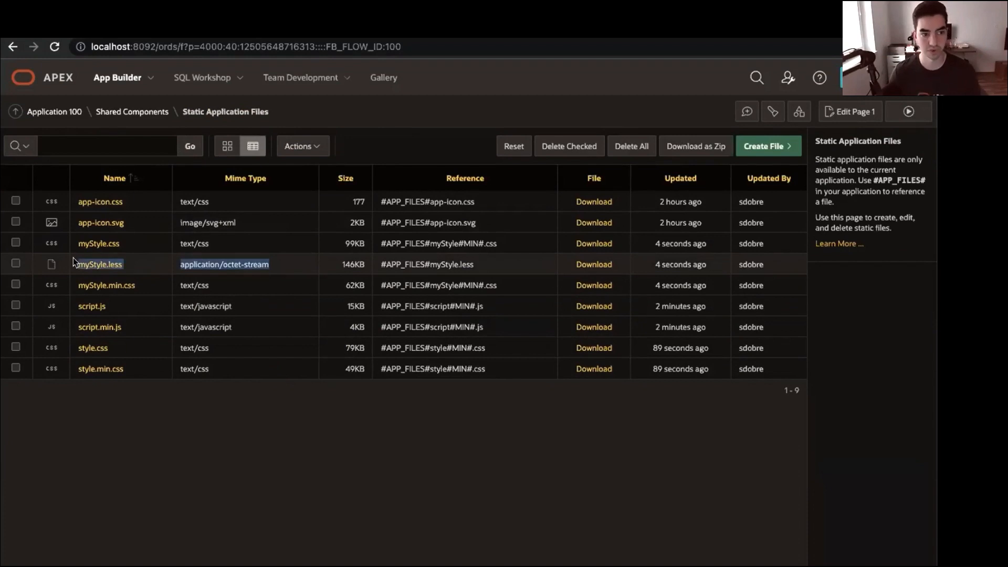
click(249, 239)
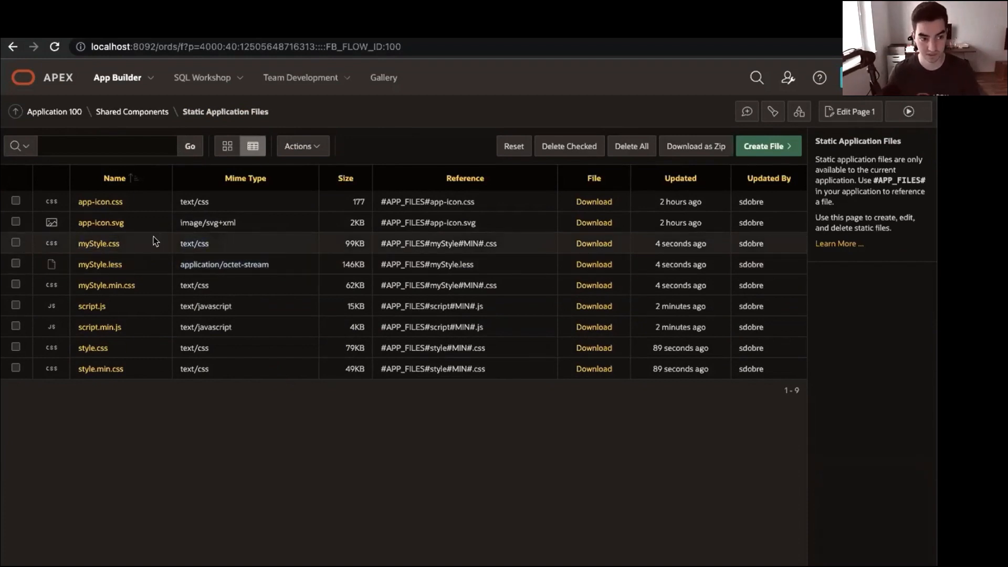
drag(160, 241, 76, 244)
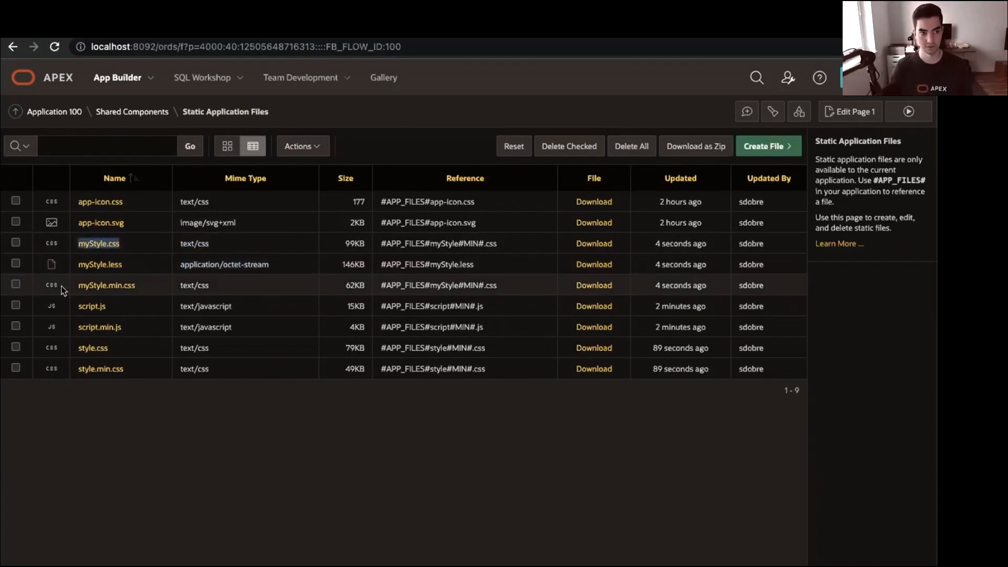
click(124, 397)
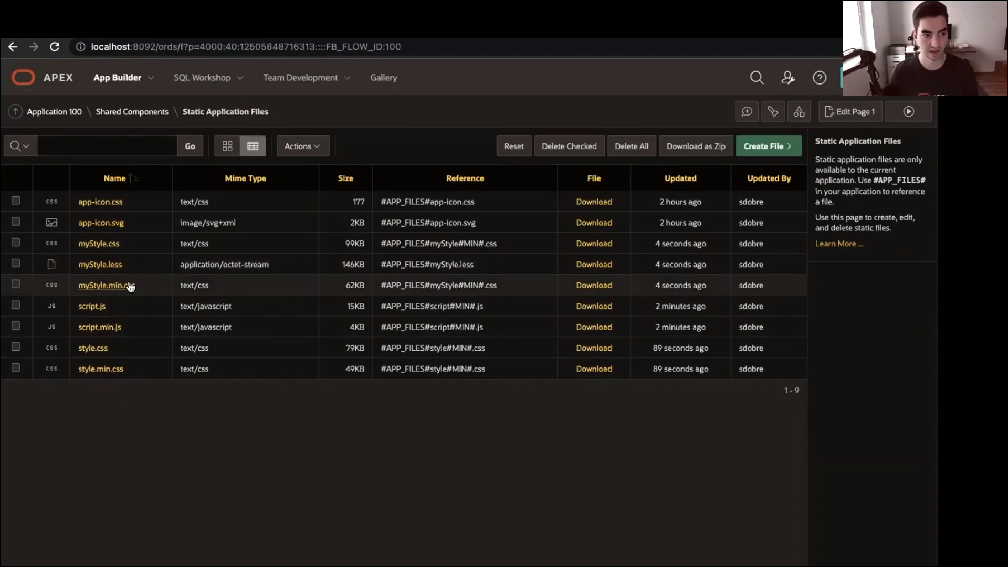
drag(208, 285, 79, 286)
click(164, 461)
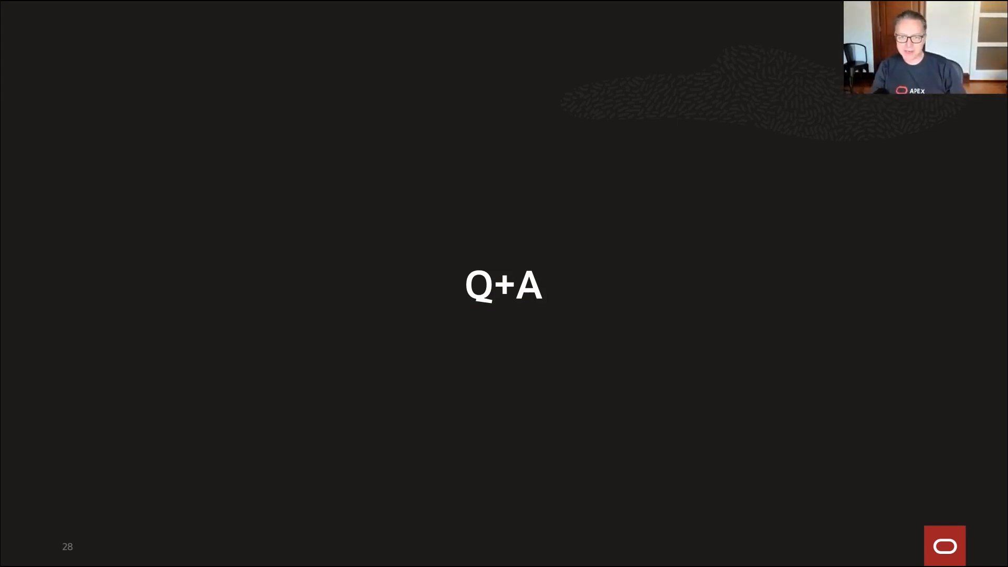
key(Right)
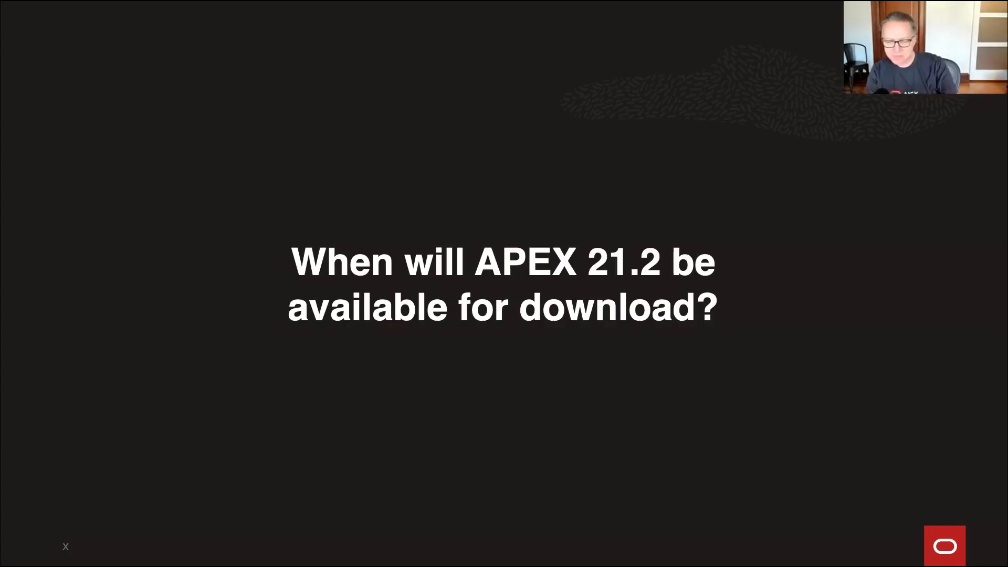